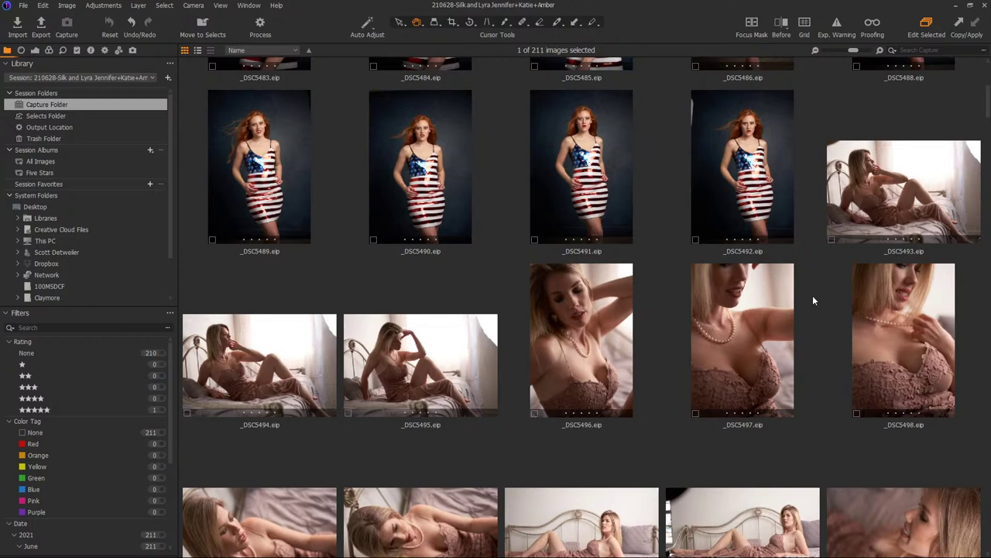
# Scroll through the session's thumbnail grid to survey the portraits.
pyautogui.scroll(-1, 813, 300)
pyautogui.scroll(1, 813, 301)
pyautogui.moveTo(989, 98); pyautogui.dragTo(989, 377)
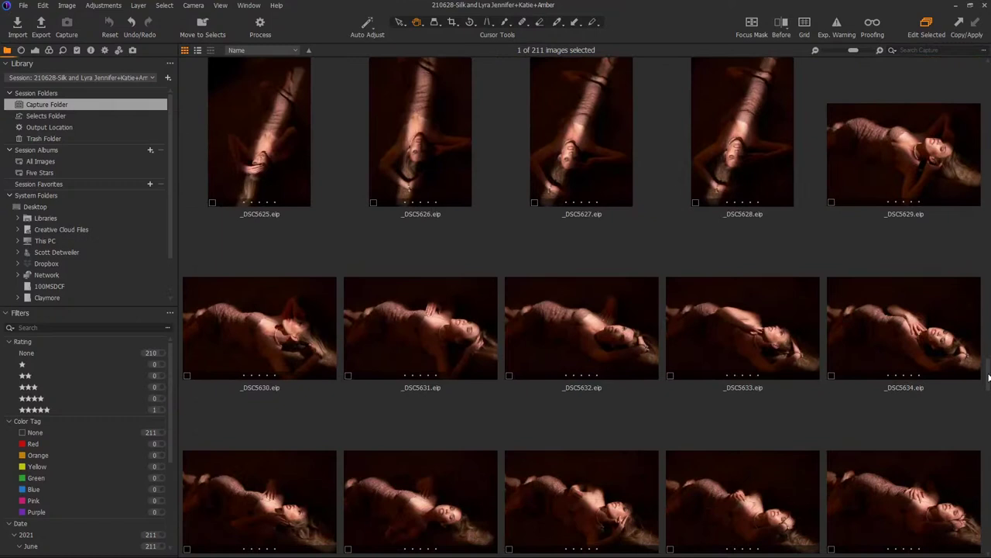
pyautogui.moveTo(988, 378); pyautogui.dragTo(990, 384)
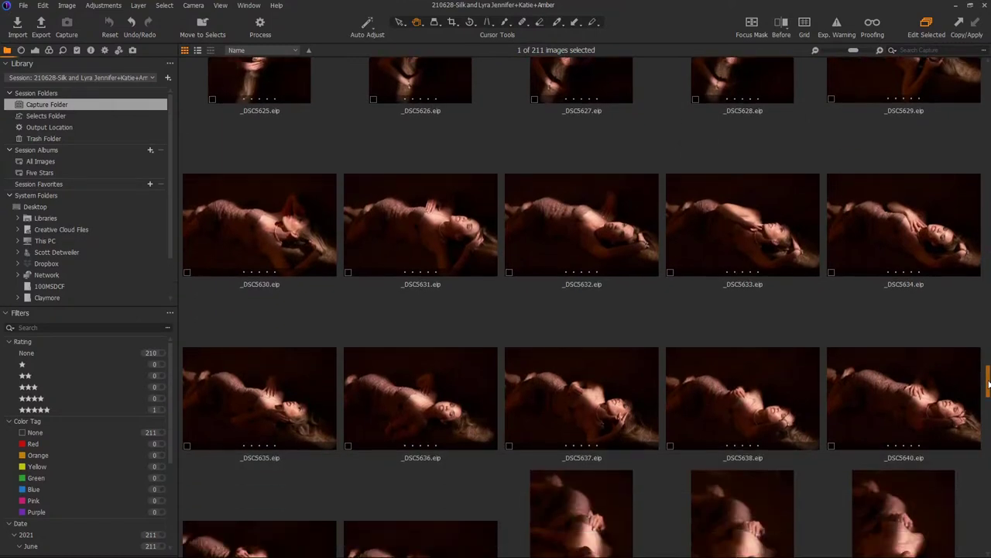
pyautogui.moveTo(989, 384); pyautogui.dragTo(989, 384)
pyautogui.moveTo(989, 383); pyautogui.dragTo(989, 391)
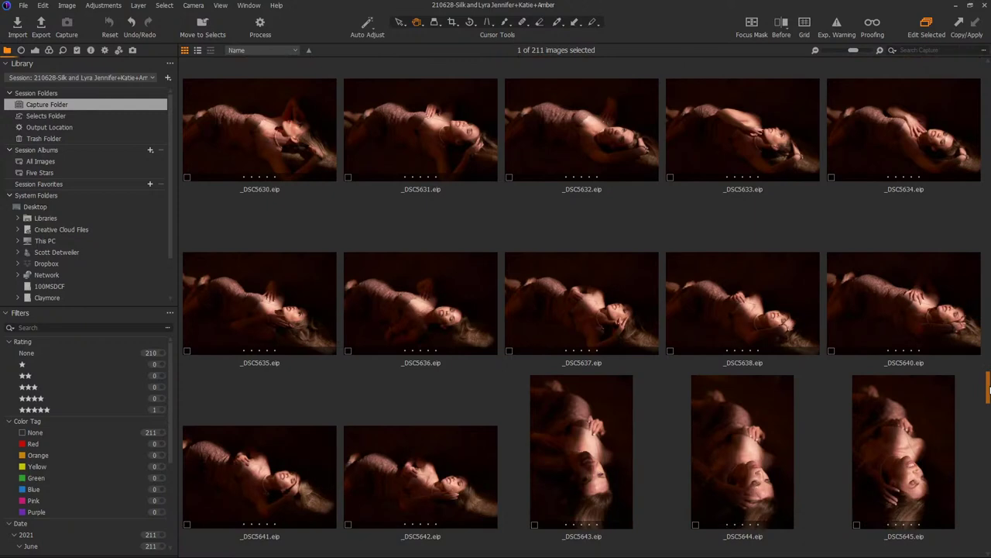
pyautogui.moveTo(990, 391)
pyautogui.mouseDown()
pyautogui.moveTo(986, 419)
pyautogui.moveTo(988, 391)
pyautogui.mouseUp()
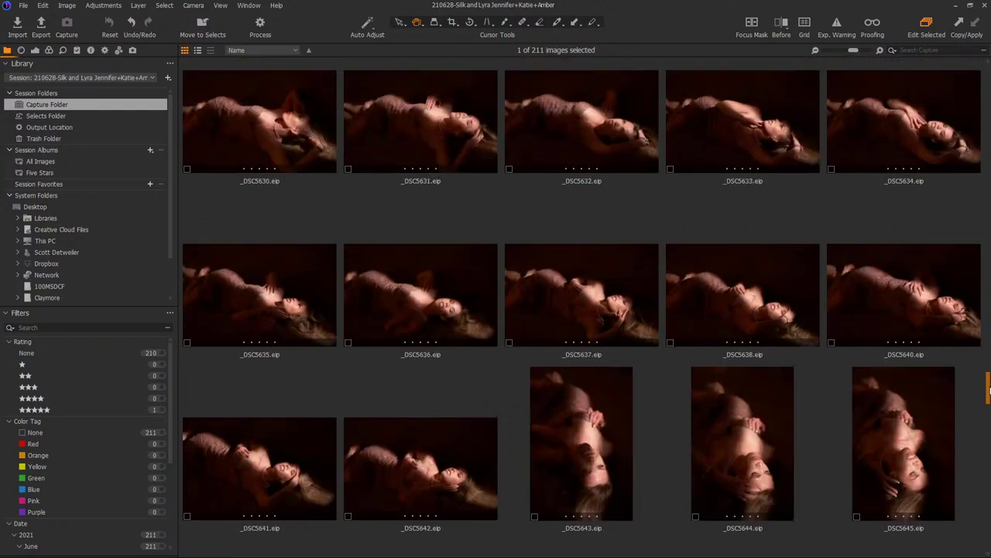
pyautogui.moveTo(989, 391); pyautogui.dragTo(980, 118)
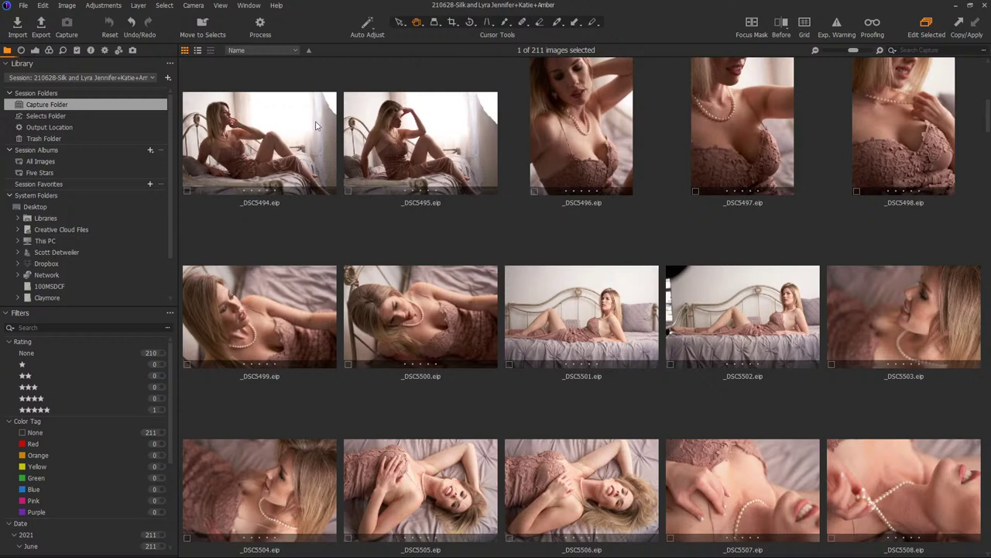
# Preview _DSC5494 and _DSC5497 at full size, returning to the grid after each.
pyautogui.hotkey('ctrl', 'alt', 'v')
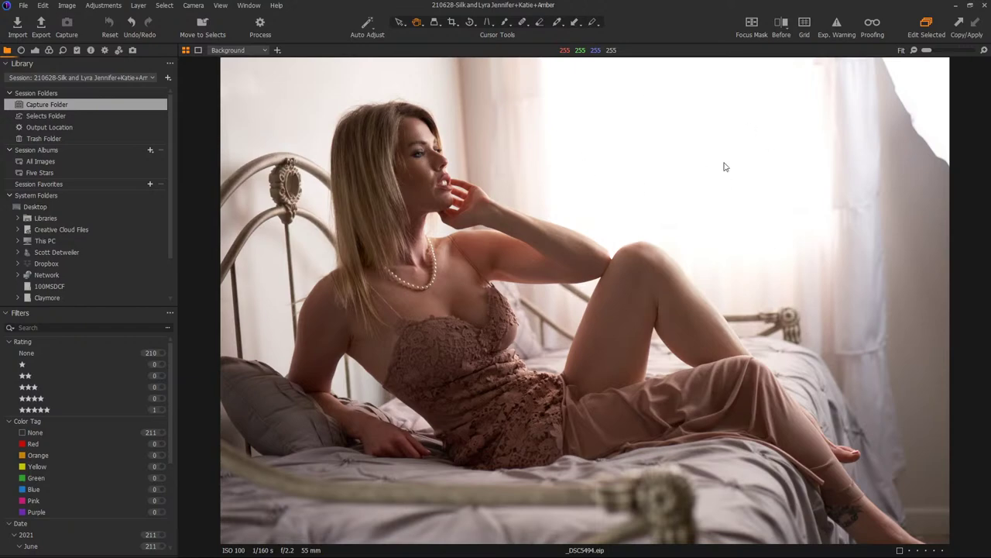
pyautogui.hotkey('ctrl', 'alt', 'v')
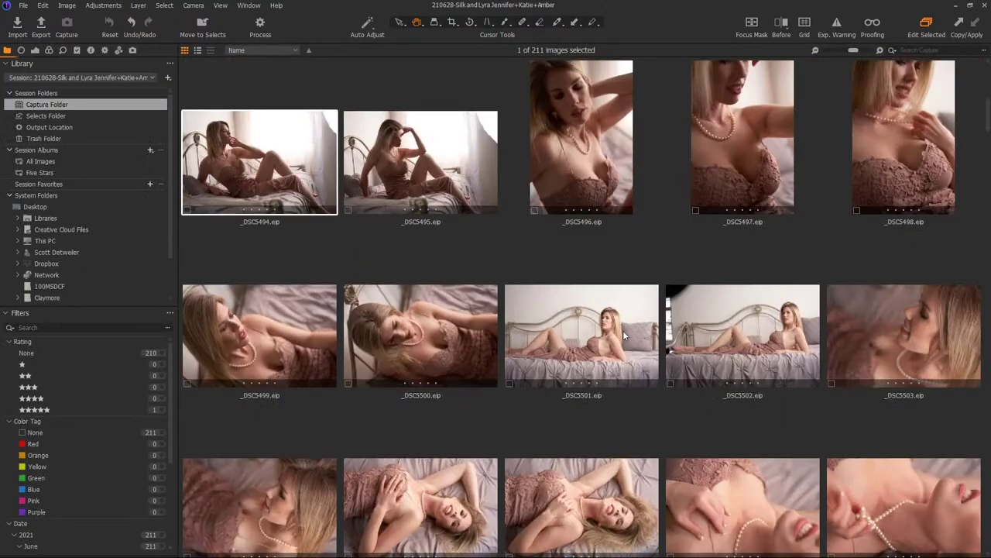
pyautogui.scroll(1, 715, 304)
pyautogui.scroll(1, 715, 302)
pyautogui.scroll(-2, 715, 302)
pyautogui.doubleClick(756, 131)
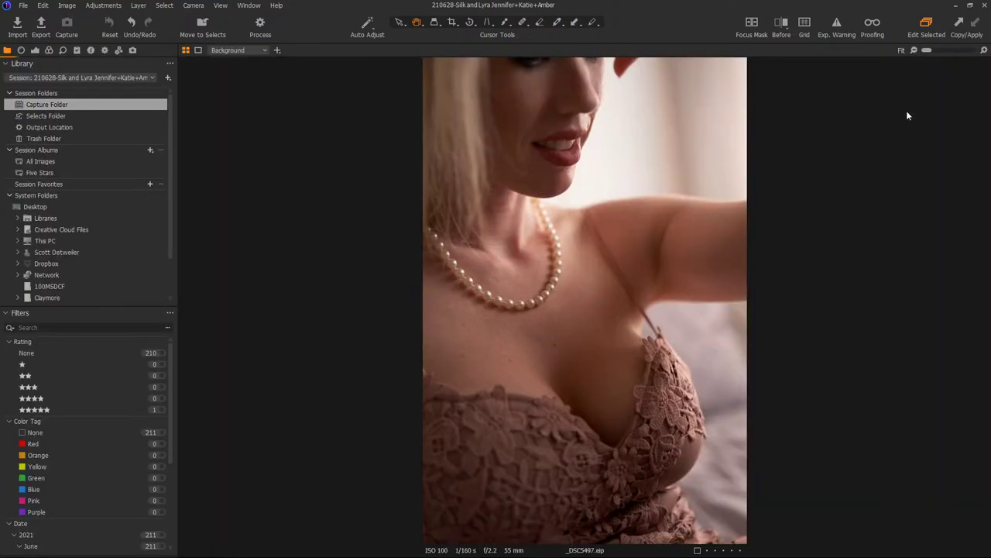
pyautogui.doubleClick(825, 300)
pyautogui.scroll(-1, 667, 320)
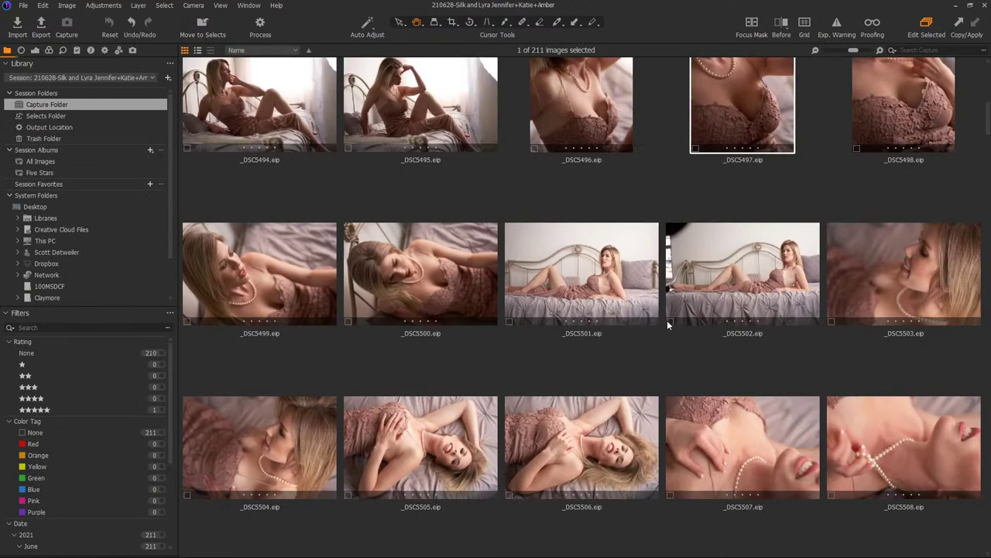
# Pick _DSC5501 and _DSC5636, then switch to the Selects folder's eight images.
pyautogui.click(638, 292)
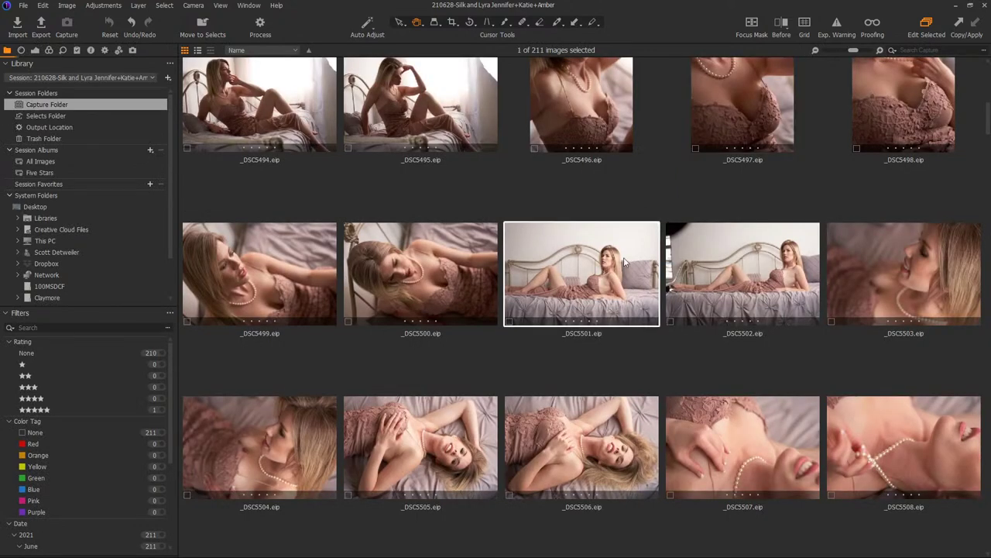
pyautogui.scroll(-1, 625, 261)
pyautogui.scroll(-7, 625, 262)
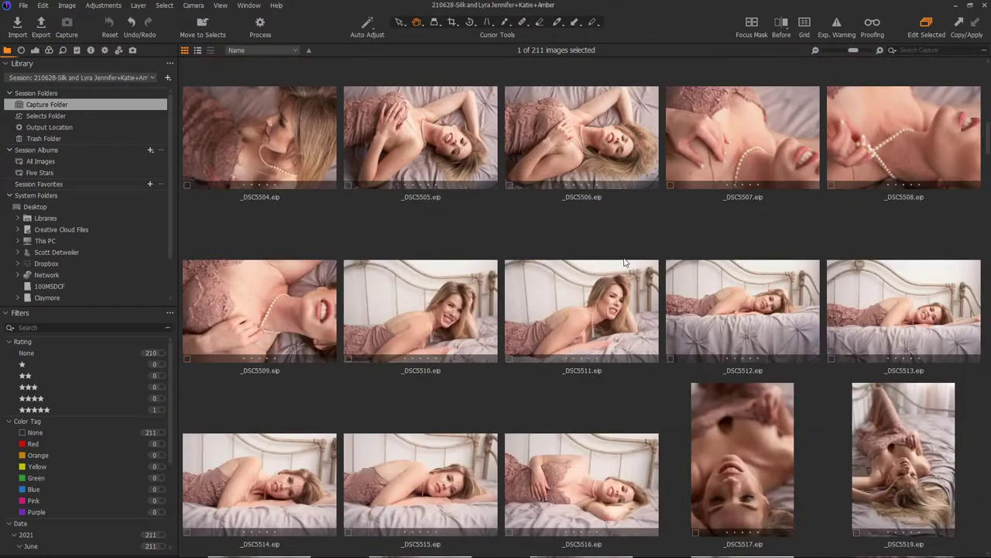
pyautogui.scroll(-20, 624, 262)
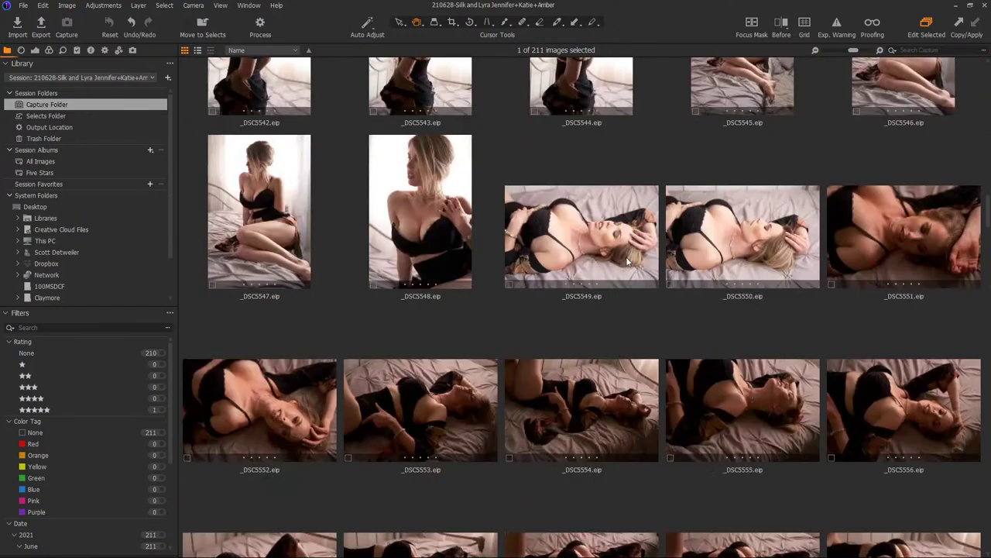
pyautogui.scroll(-20, 629, 258)
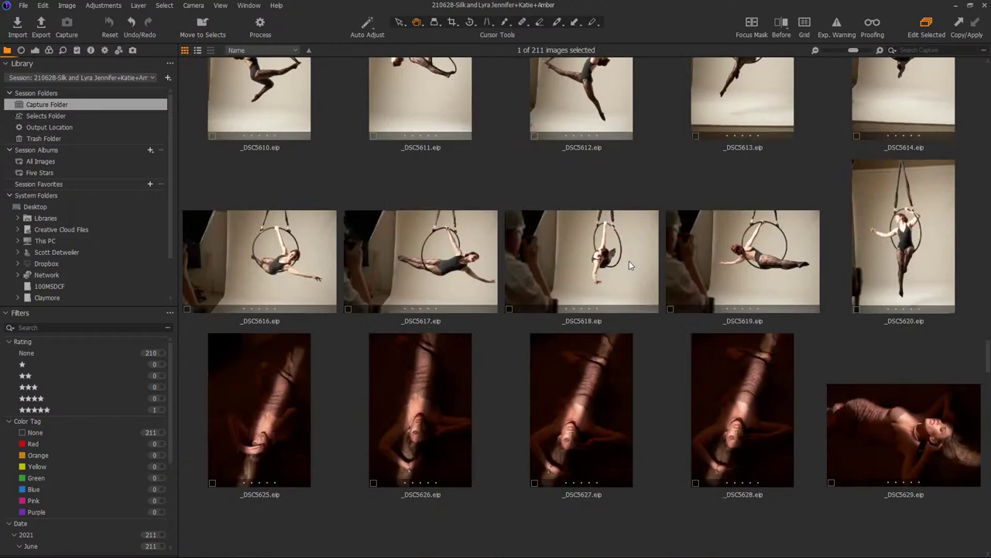
pyautogui.scroll(-5, 636, 268)
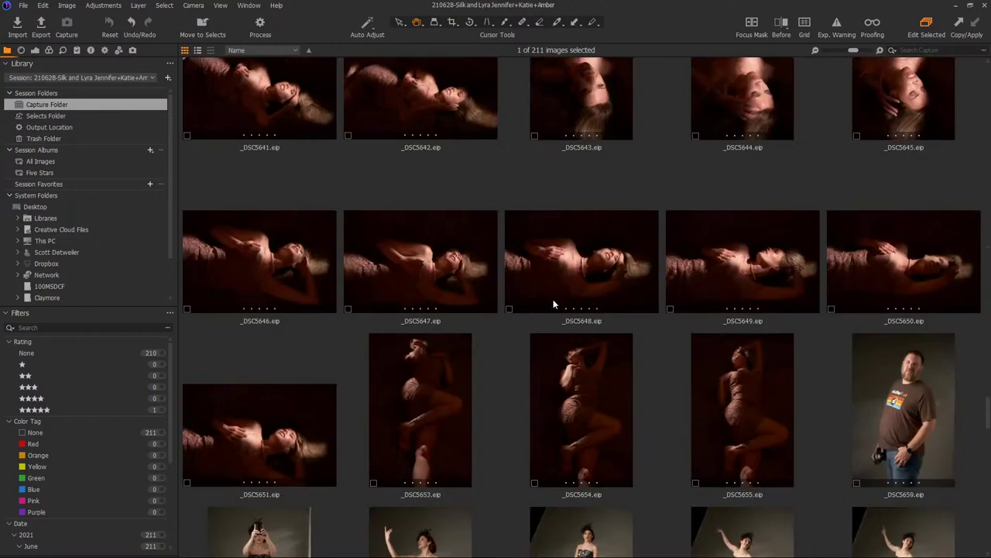
pyautogui.scroll(5, 641, 305)
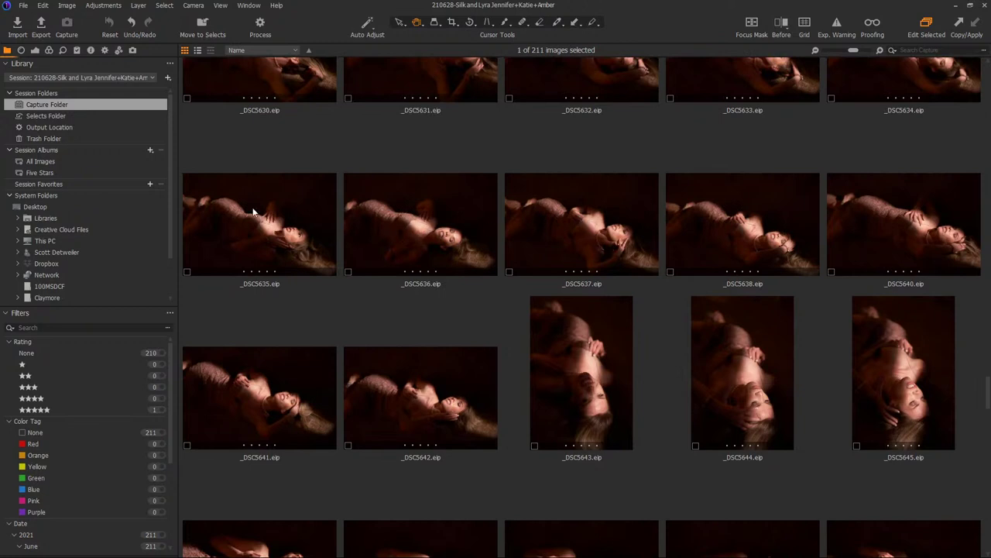
pyautogui.click(412, 214)
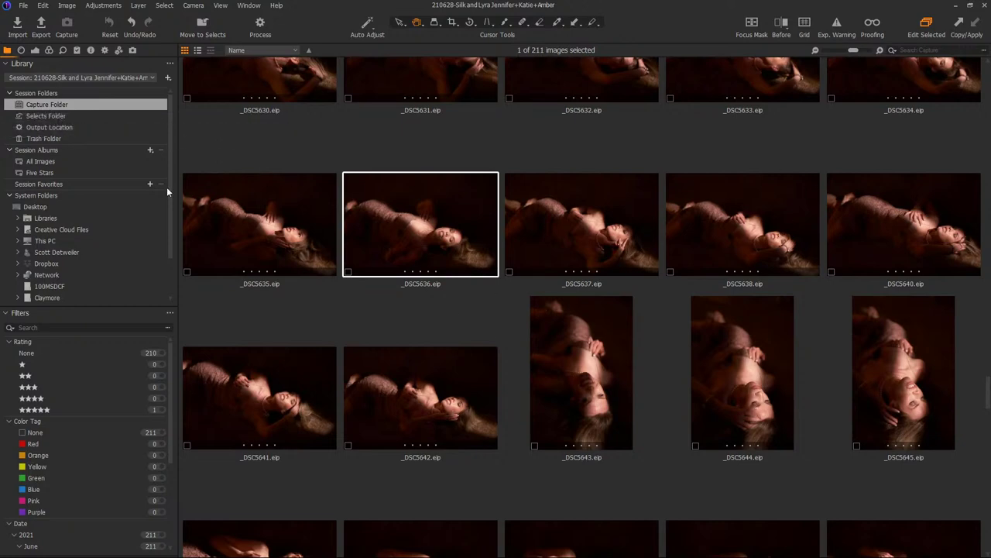
pyautogui.click(50, 116)
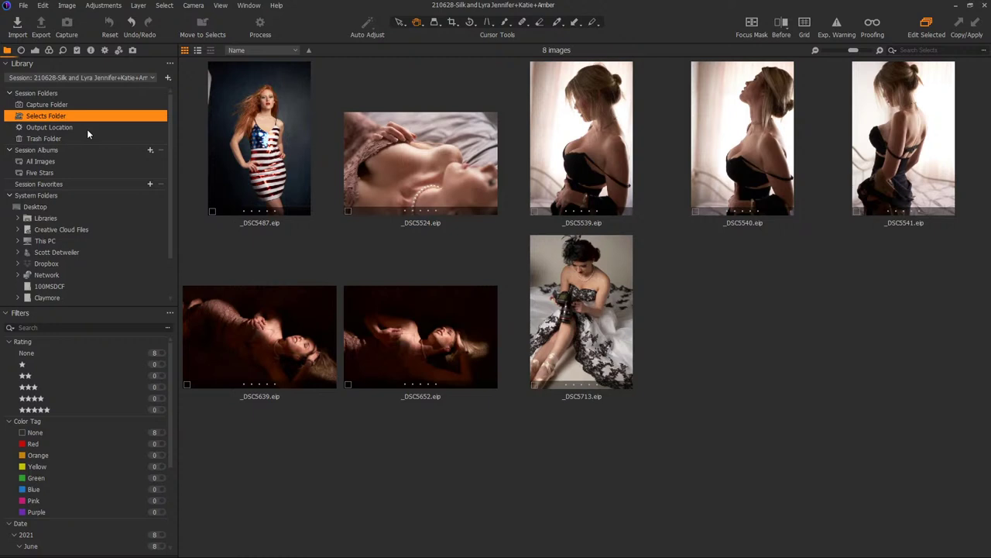
# Pick _DSC5487 and _DSC5639, then show the Photoshop recipe's 16-bit TIFF ProPhoto RGB settings.
pyautogui.click(291, 155)
pyautogui.scroll(-1, 129, 457)
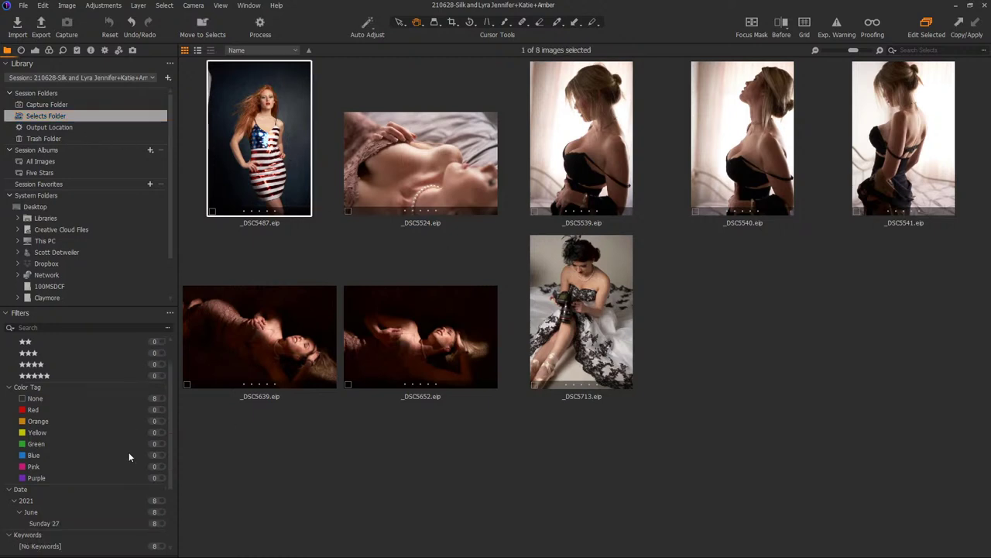
pyautogui.scroll(-3, 129, 457)
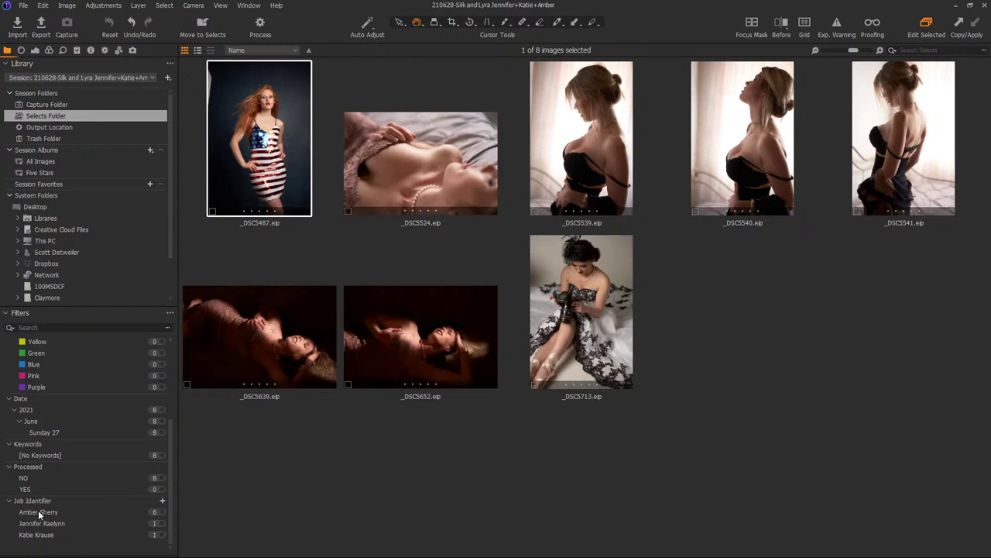
pyautogui.click(263, 325)
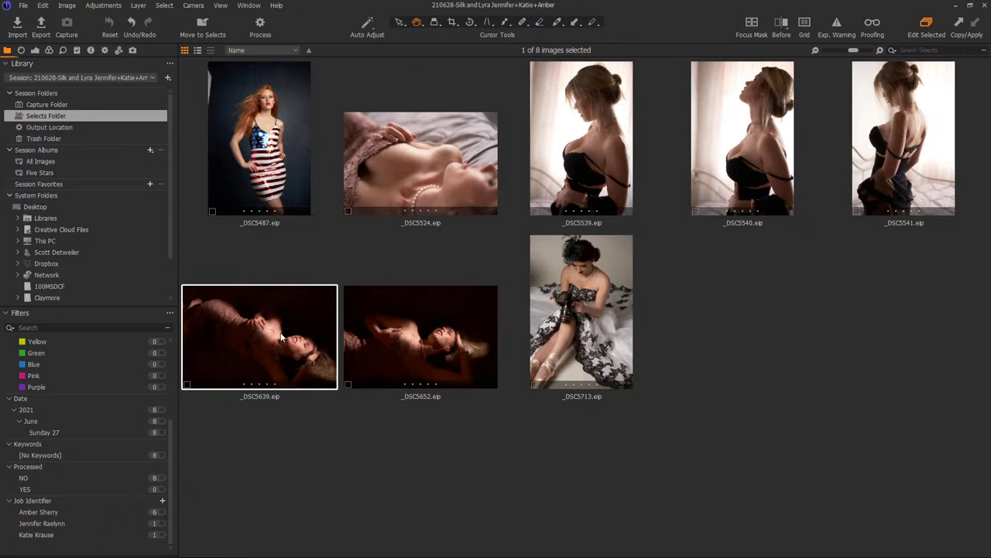
pyautogui.click(106, 50)
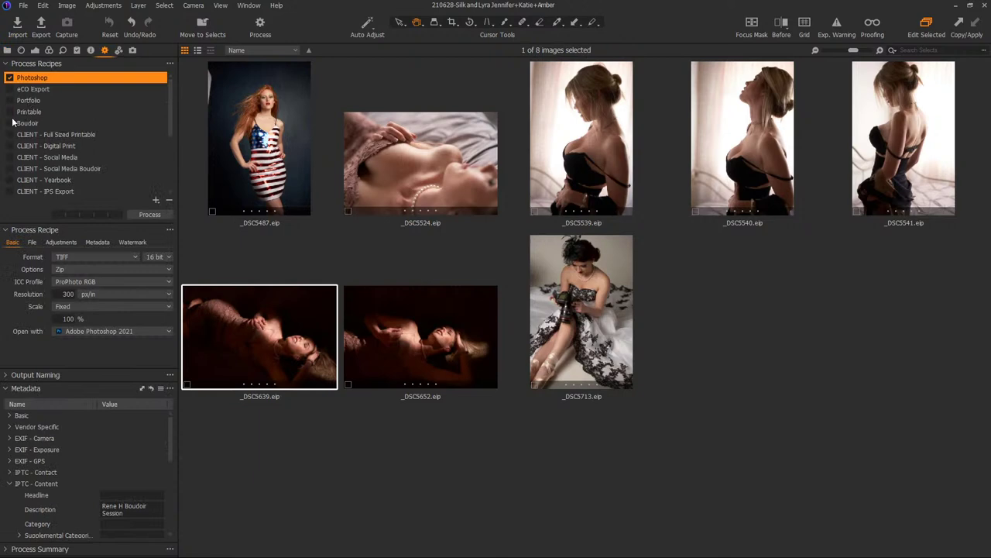
# Check the CLIENT - Social Media recipe's output location, select all eight images, and reselect the Photoshop recipe.
pyautogui.click(31, 158)
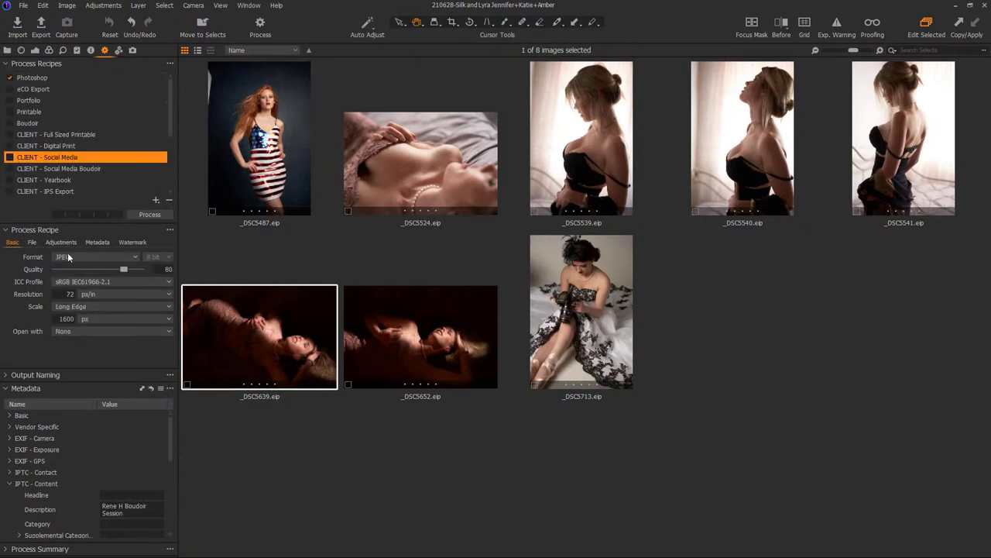
pyautogui.click(32, 241)
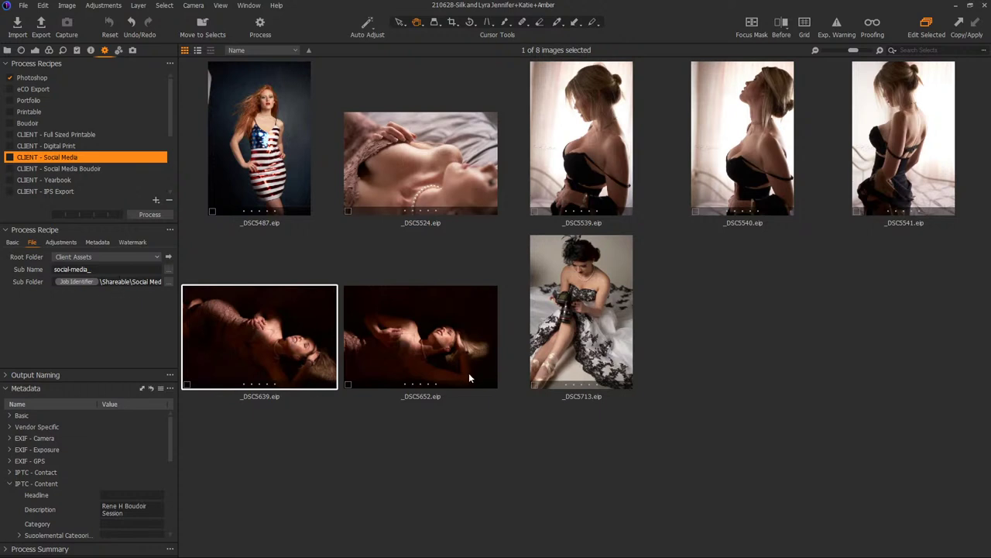
pyautogui.click(269, 176)
pyautogui.hotkey('ctrl', 'a')
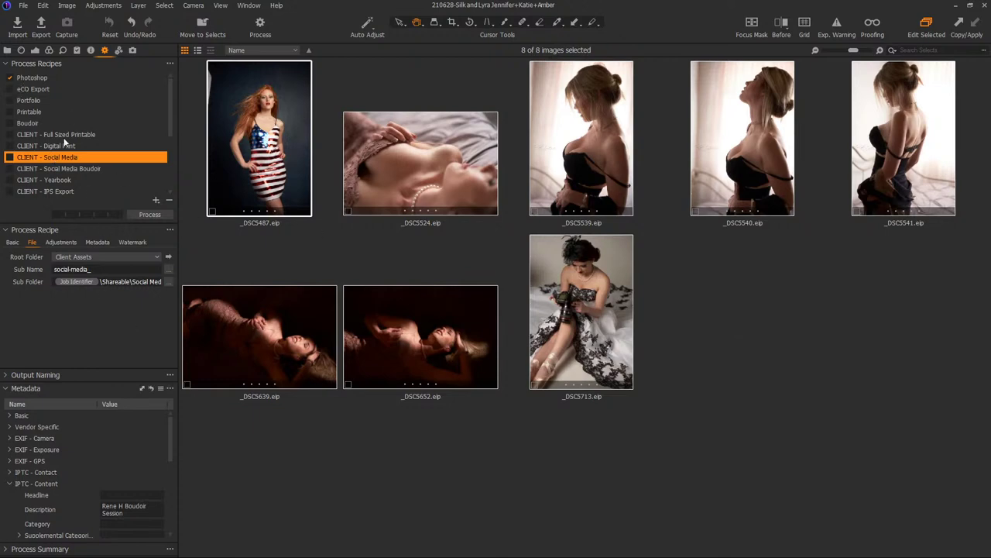
pyautogui.click(51, 79)
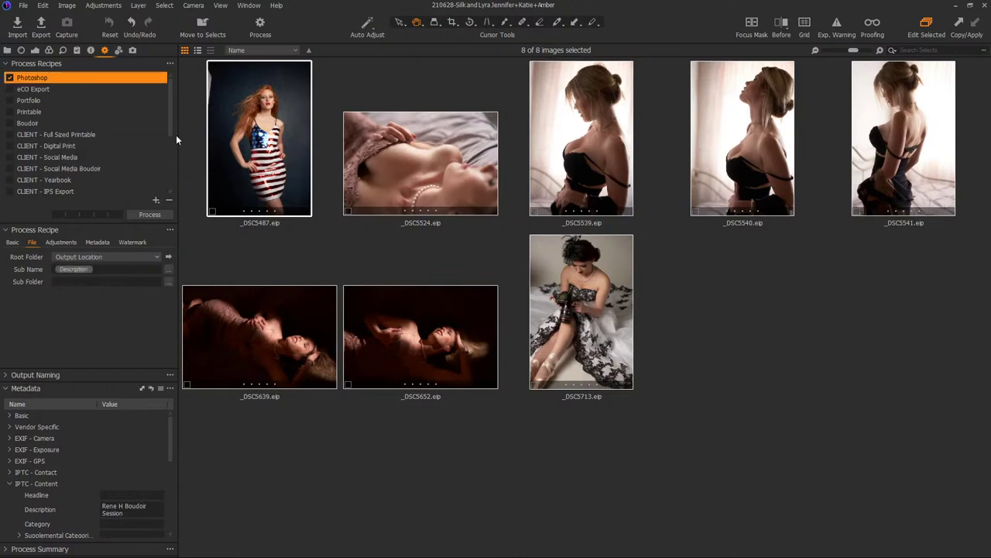
pyautogui.click(7, 50)
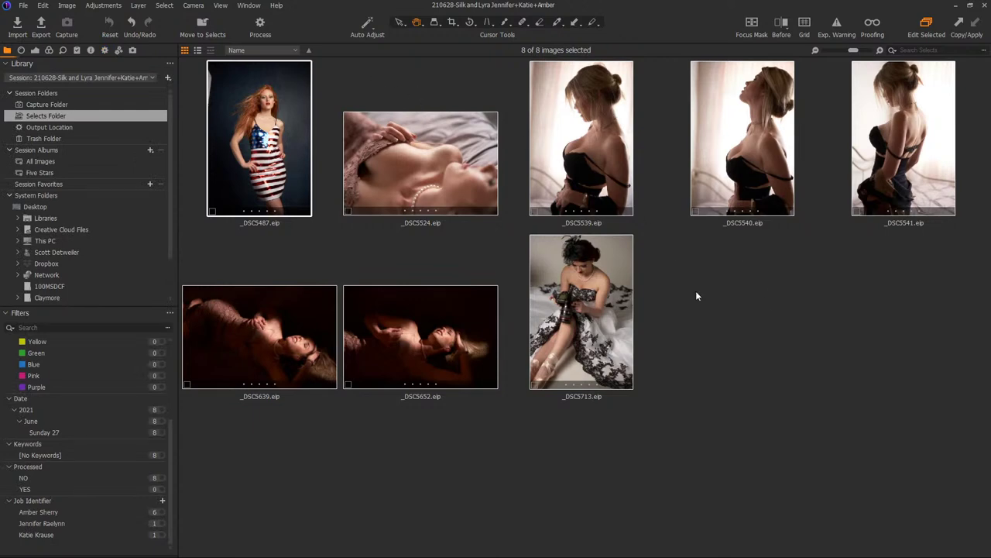
# Hide the image browser from the view options, then bring the thumbnail grid back.
pyautogui.click(222, 7)
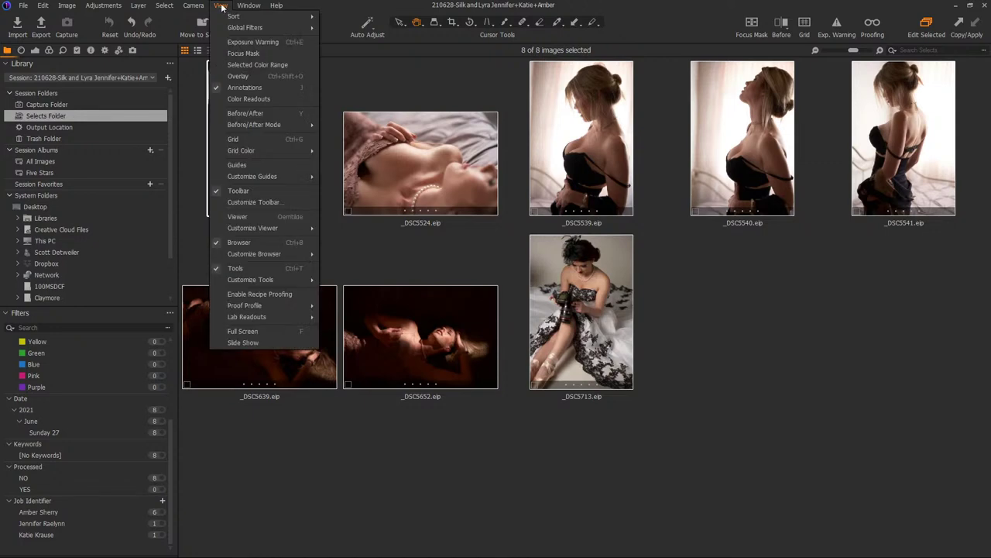
pyautogui.click(267, 242)
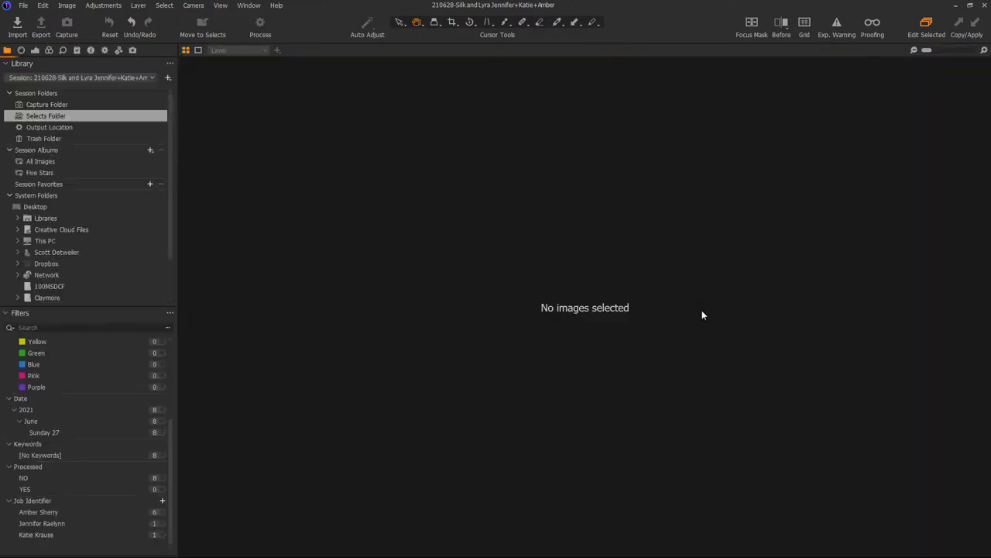
pyautogui.hotkey('ctrl', 'b')
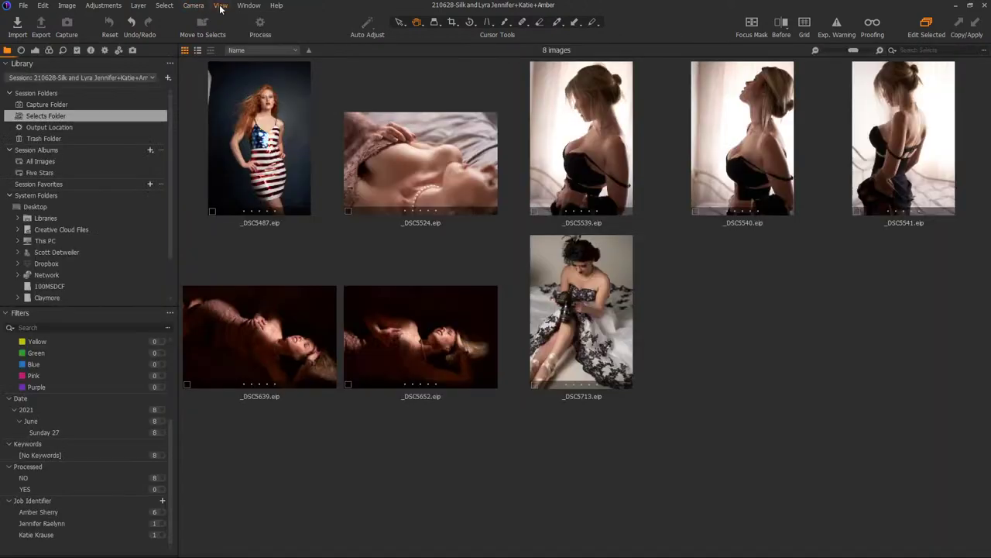
pyautogui.click(221, 6)
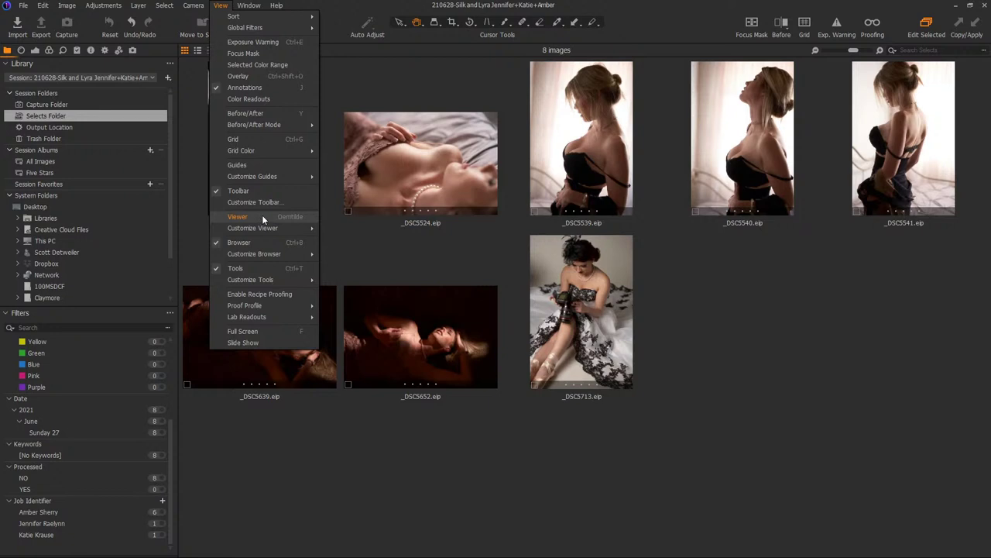
# Open _DSC5524 and _DSC5539 at full size, then return to a grid of smaller thumbnails.
pyautogui.click(468, 172)
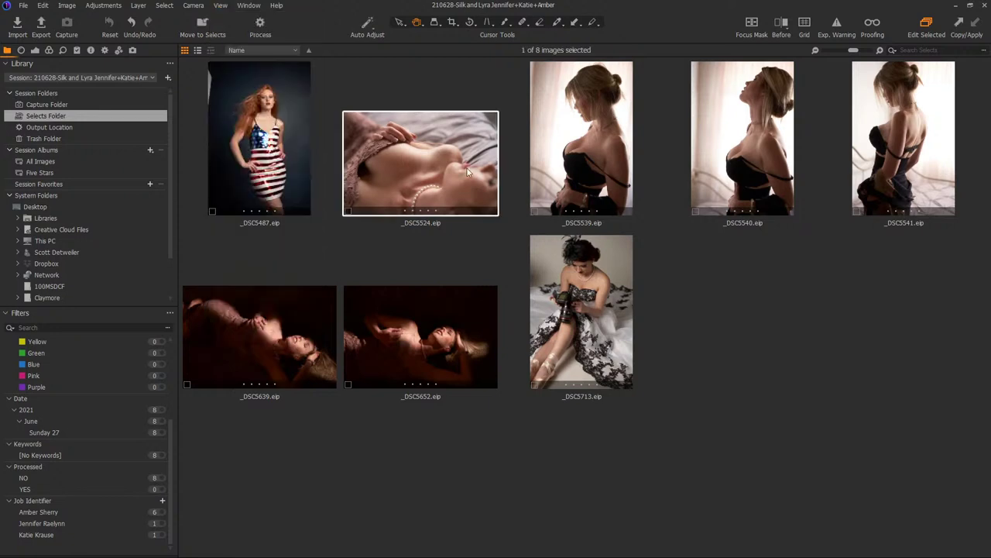
pyautogui.doubleClick(468, 172)
pyautogui.doubleClick(466, 167)
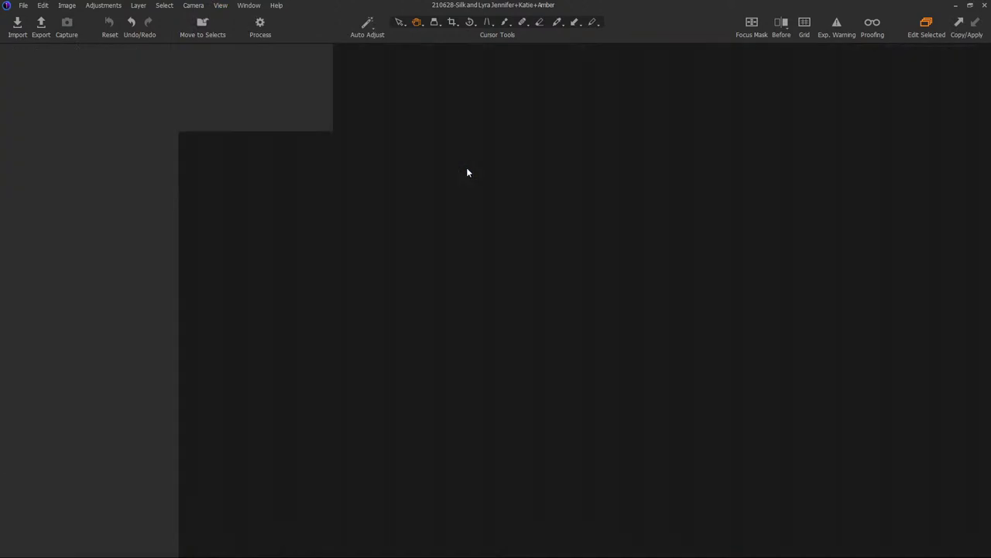
pyautogui.doubleClick(622, 175)
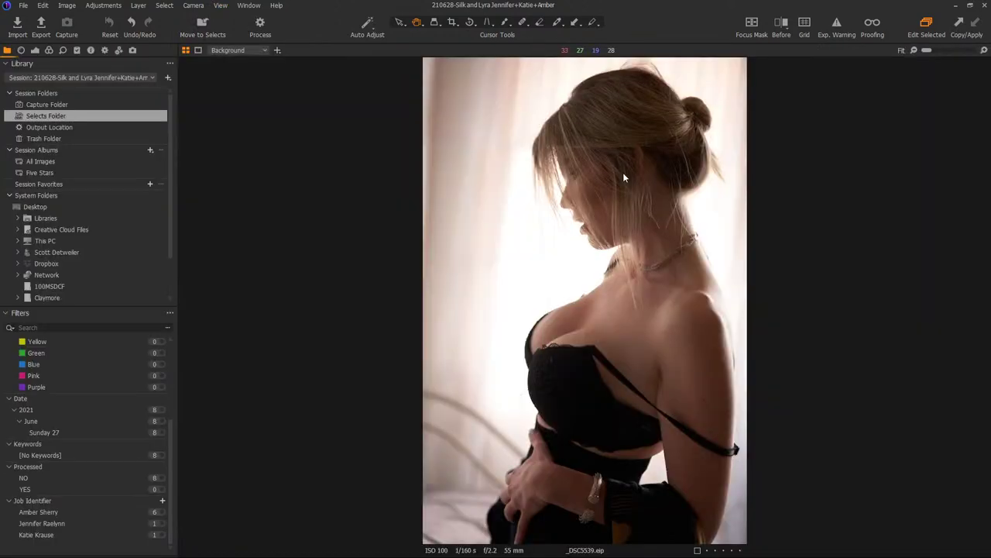
pyautogui.doubleClick(673, 294)
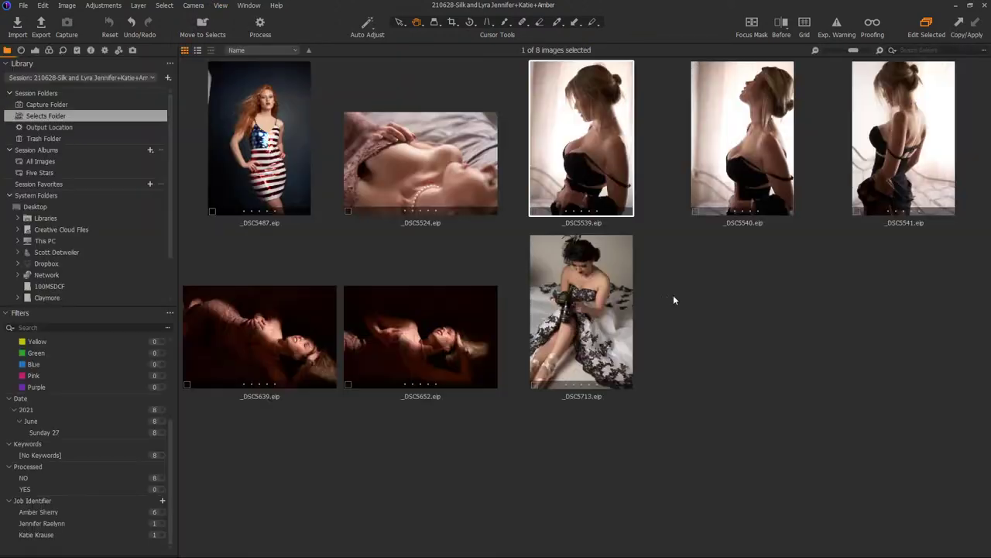
pyautogui.moveTo(853, 50)
pyautogui.mouseDown()
pyautogui.moveTo(837, 49)
pyautogui.moveTo(851, 51)
pyautogui.mouseUp()
# Show all eight portraits together in the multi-view and zoom in on the redhead's face.
pyautogui.click(235, 159)
pyautogui.keyDown('shift'); pyautogui.click(586, 318); pyautogui.keyUp('shift')
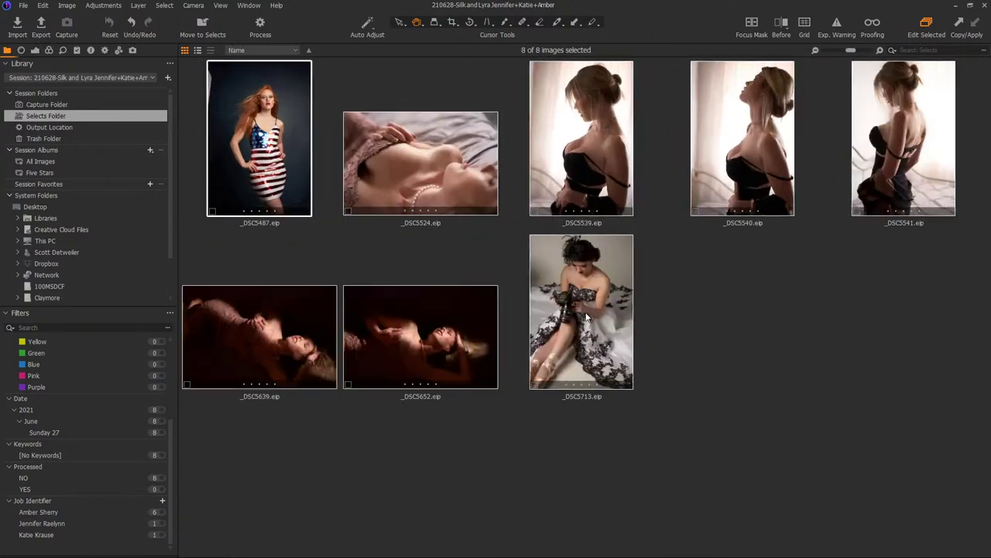
pyautogui.hotkey('ctrl', 'alt', 'v')
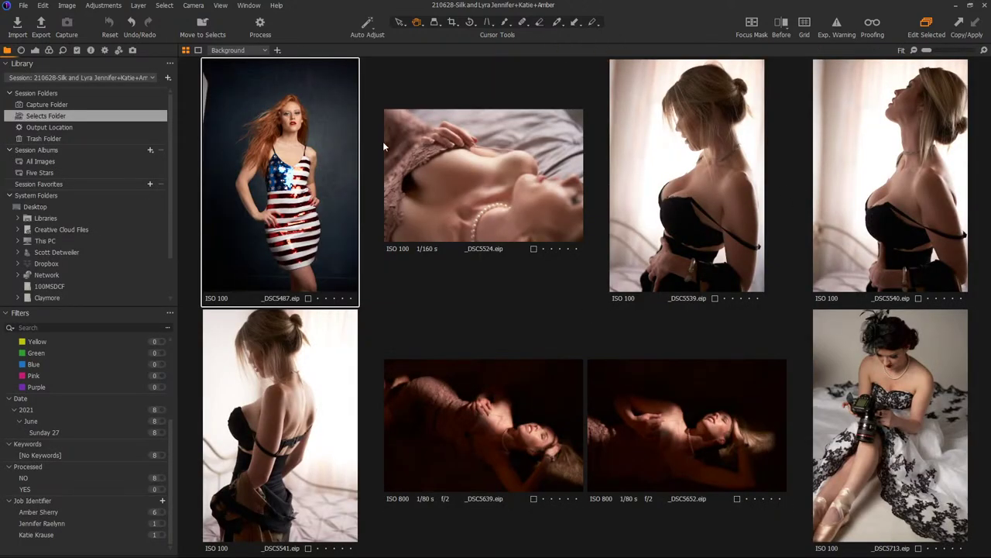
pyautogui.click(287, 116)
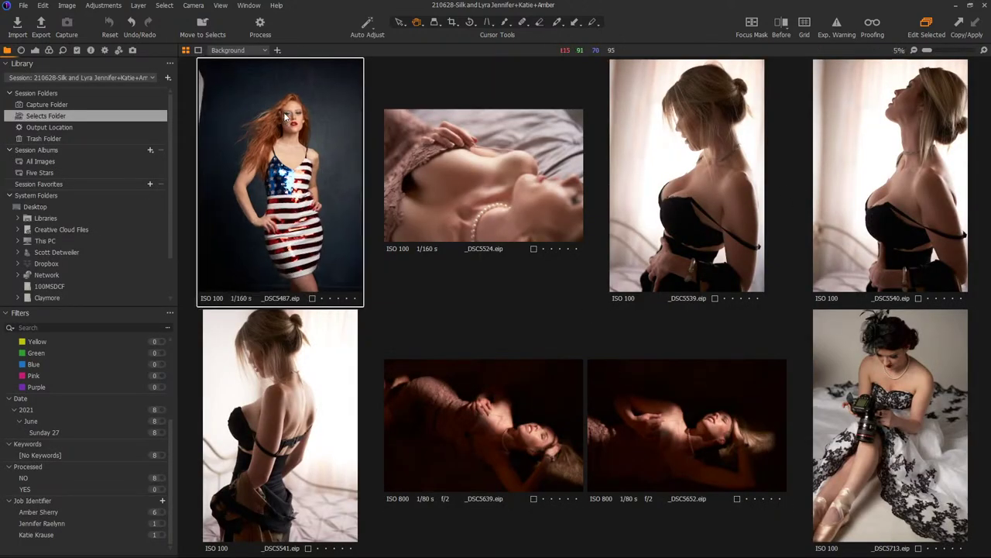
pyautogui.moveTo(285, 116); pyautogui.dragTo(329, 184)
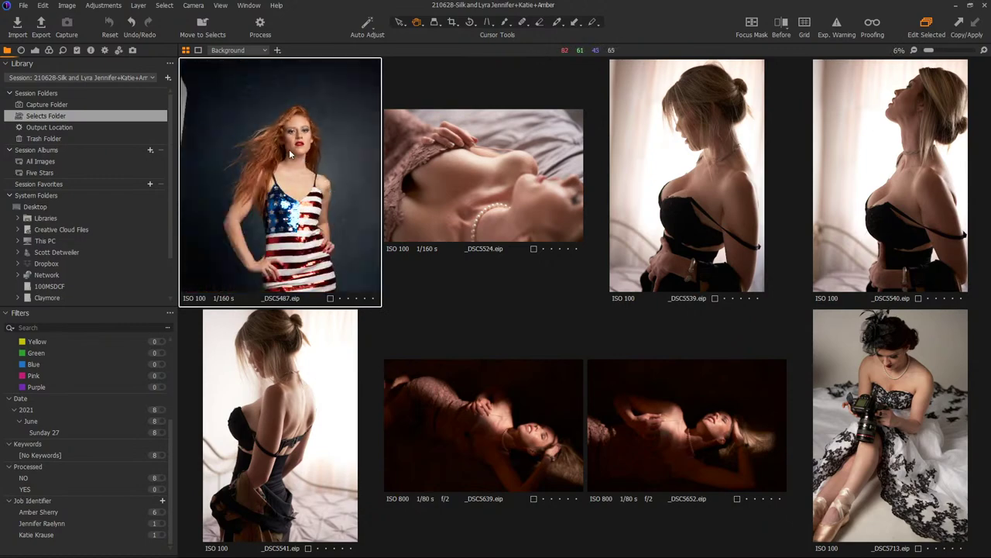
pyautogui.moveTo(289, 148); pyautogui.dragTo(289, 149)
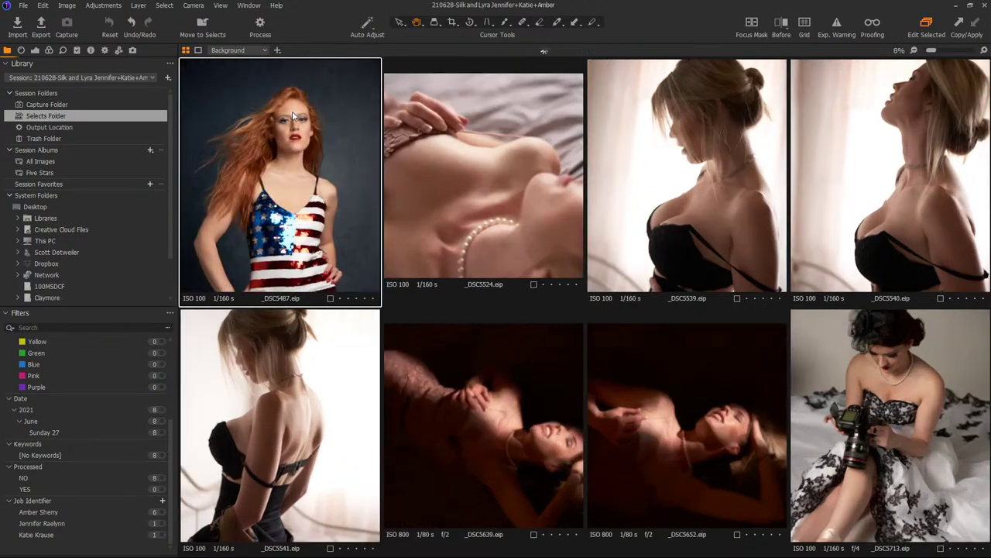
pyautogui.moveTo(292, 111); pyautogui.dragTo(301, 132)
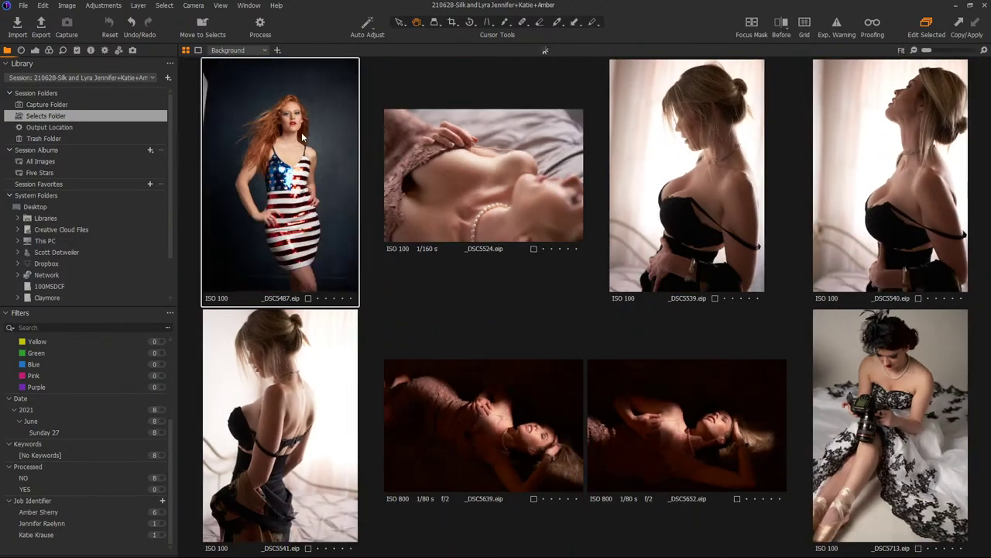
# Compare detail on _DSC5539, _DSC5540, _DSC5487 and _DSC5524, then go back to the grid.
pyautogui.click(701, 107)
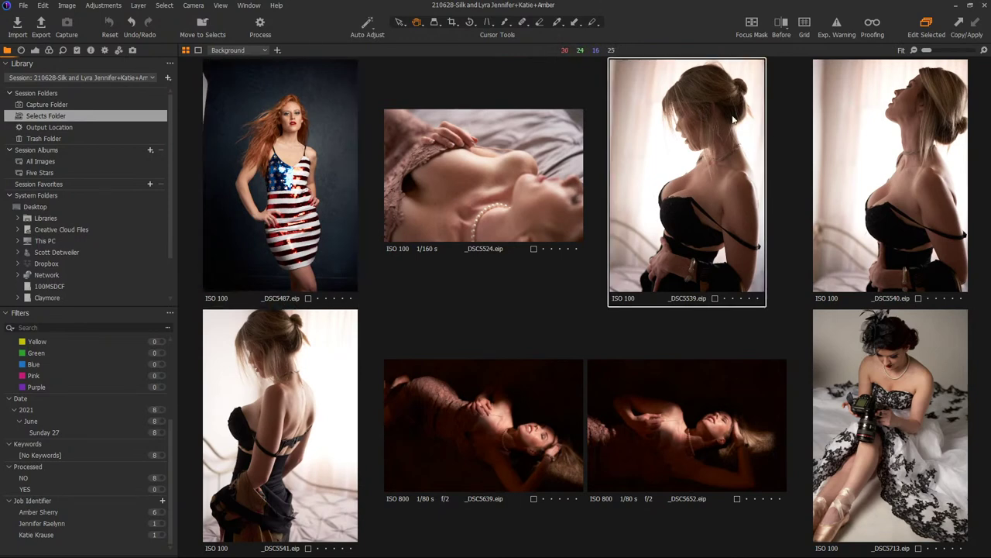
pyautogui.click(877, 128)
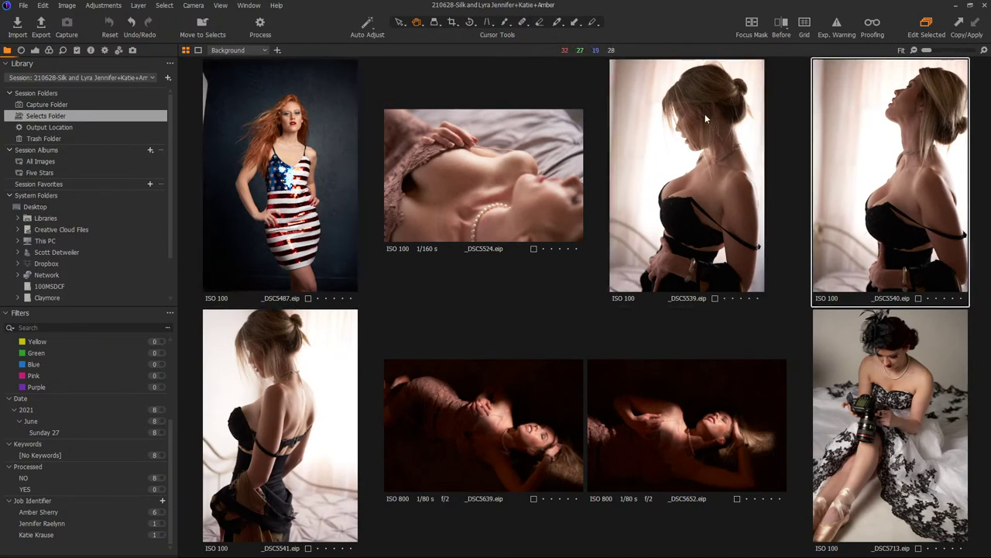
pyautogui.moveTo(705, 118); pyautogui.dragTo(705, 116)
pyautogui.press('Left')
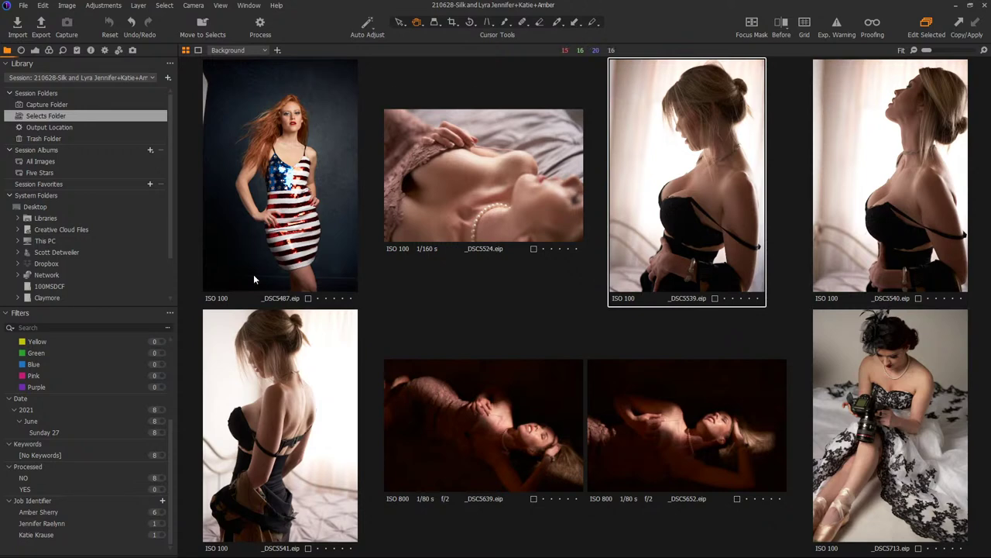
pyautogui.click(318, 207)
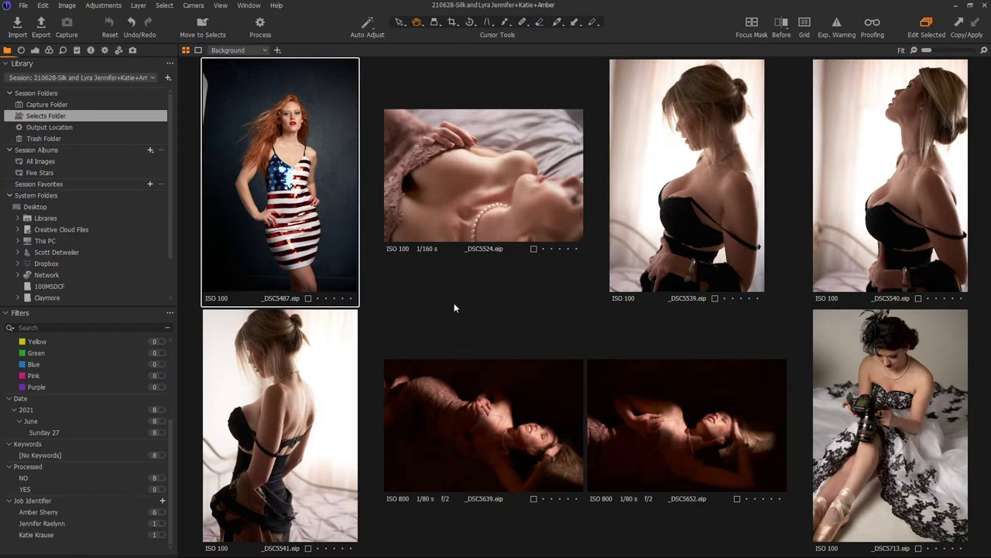
pyautogui.click(447, 194)
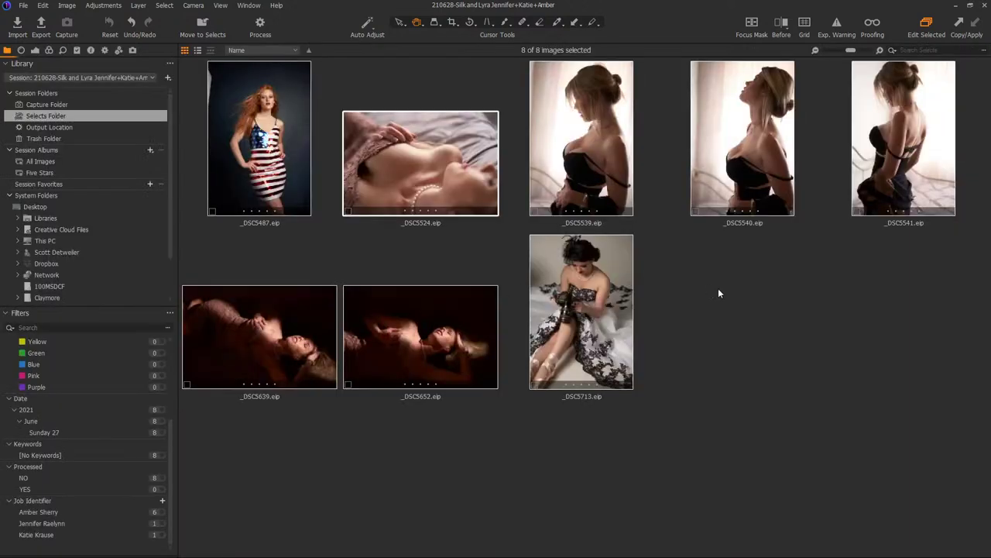
pyautogui.click(719, 290)
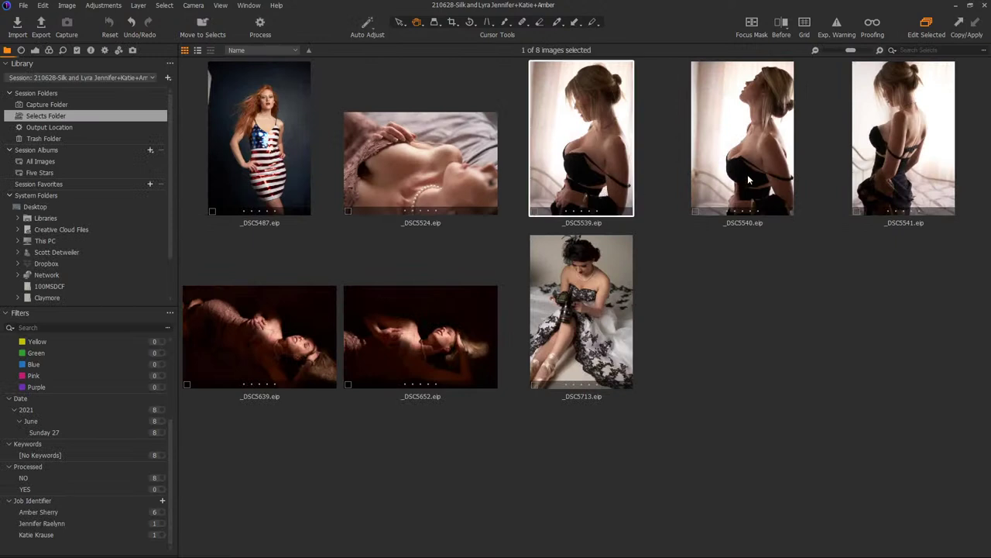
pyautogui.keyDown('ctrl'); pyautogui.click(749, 180); pyautogui.keyUp('ctrl')
pyautogui.keyDown('ctrl'); pyautogui.click(889, 159); pyautogui.keyUp('ctrl')
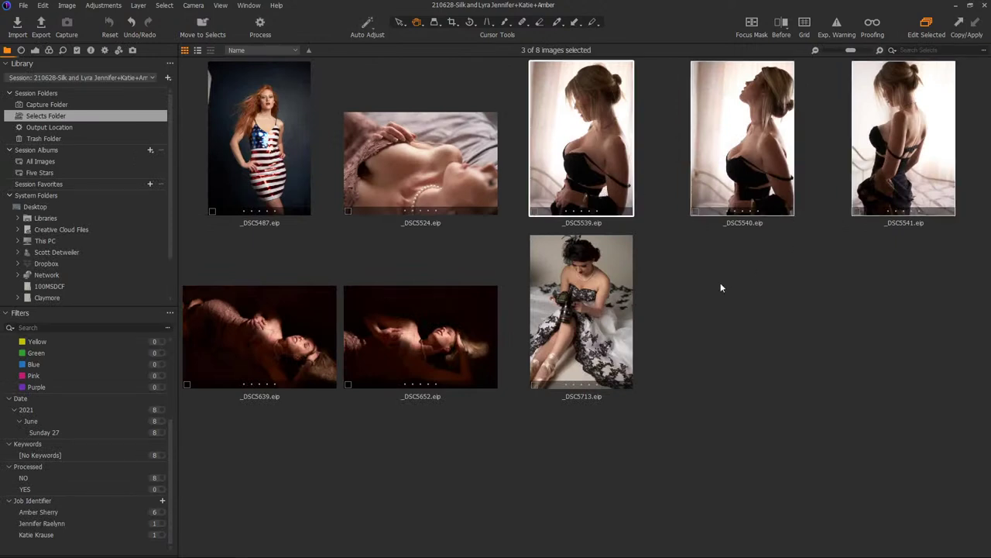
pyautogui.click(220, 5)
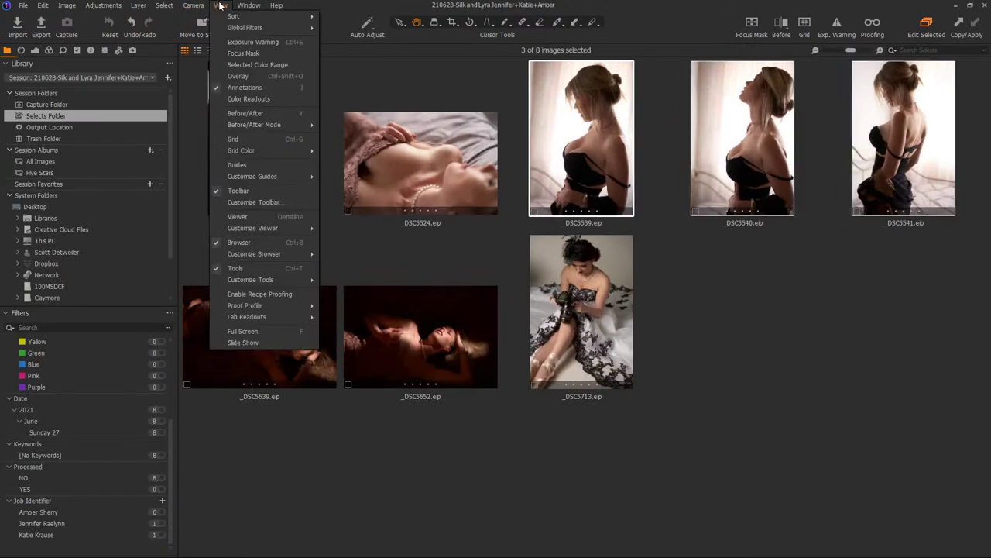
pyautogui.click(274, 216)
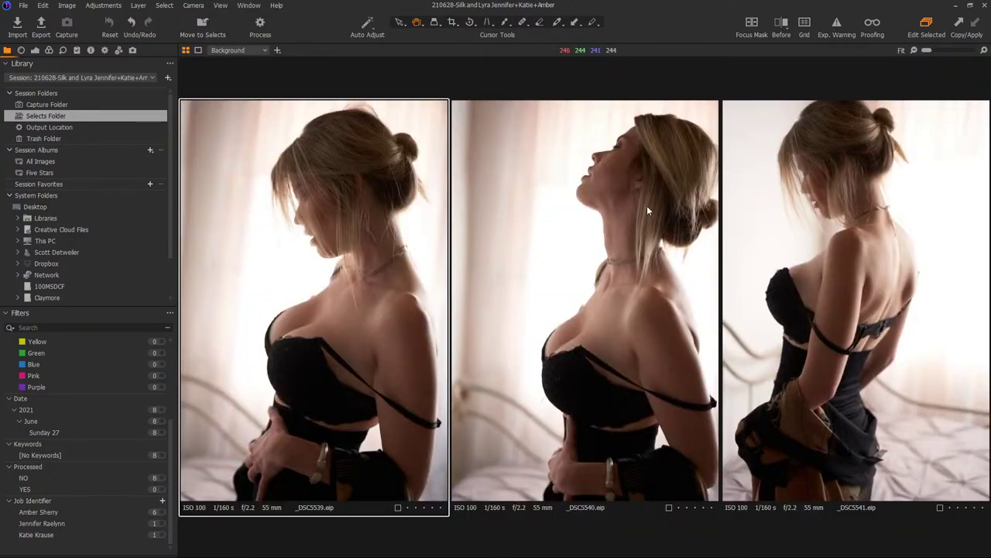
pyautogui.click(330, 181)
pyautogui.click(331, 180)
pyautogui.hotkey('ctrl', 'alt', 'v')
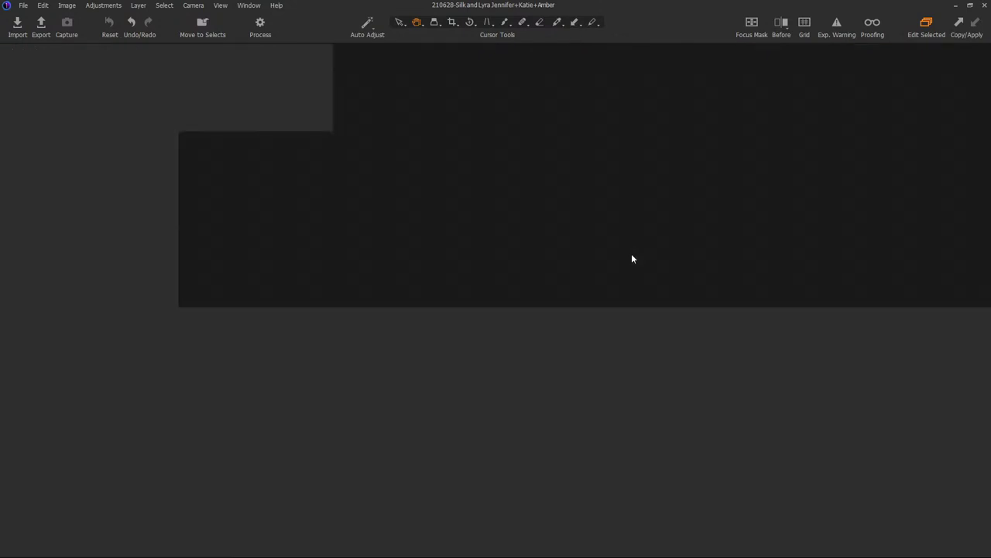
pyautogui.click(720, 286)
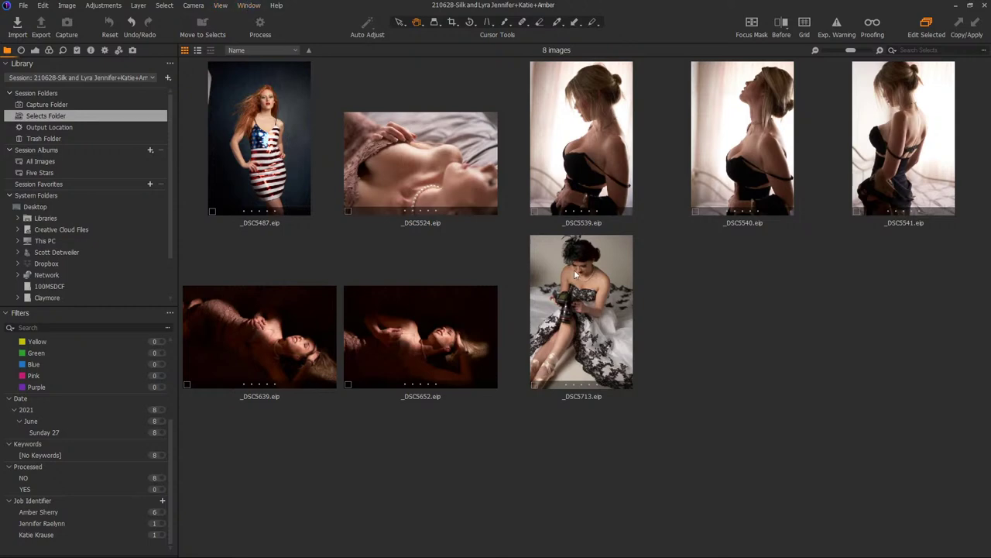
pyautogui.hotkey('ctrl', 'b')
# Open _DSC5524 at full size and step forward to _DSC5539.
pyautogui.hotkey('ctrl', 'alt', 'v')
pyautogui.doubleClick(434, 173)
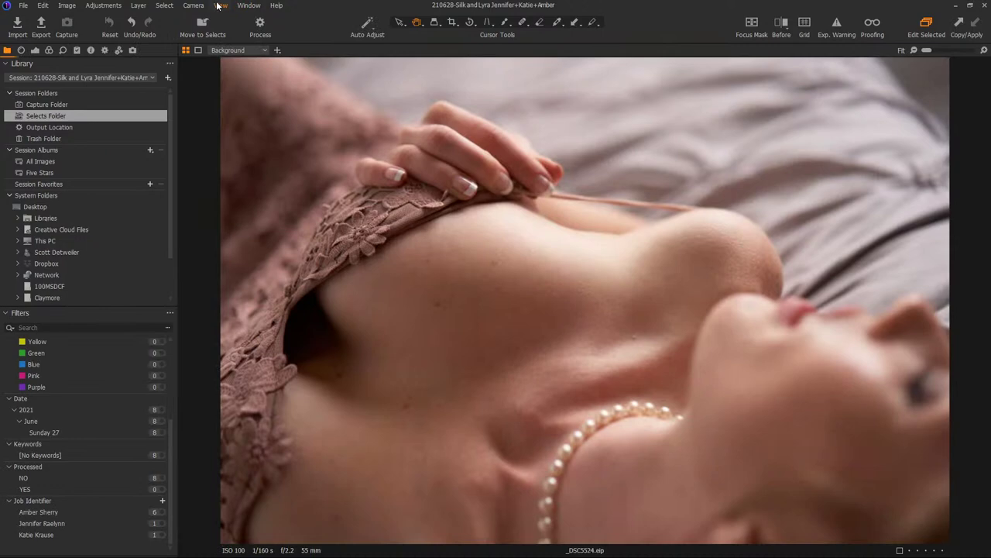
pyautogui.press('Right')
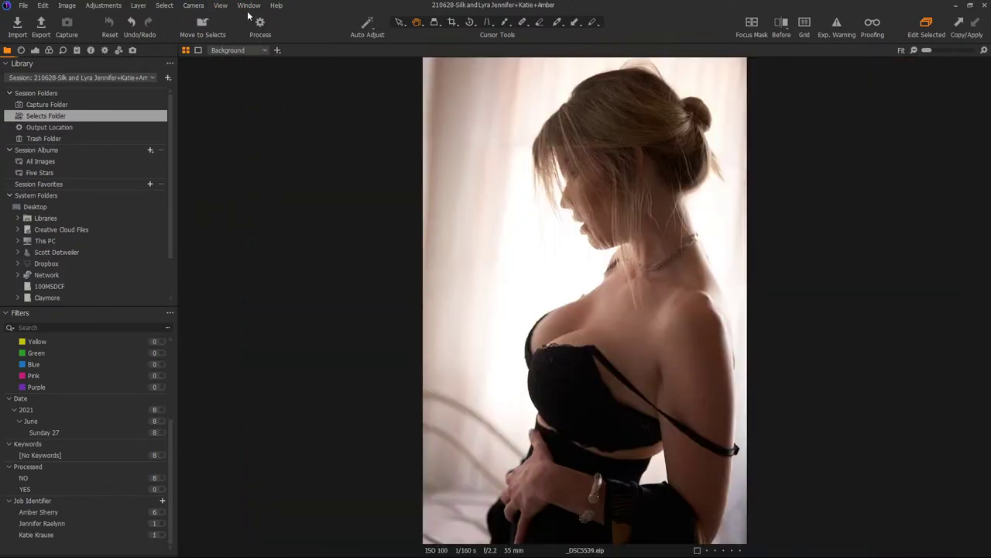
pyautogui.hotkey('ctrl', 't')
# Show the browser beneath the image as a single filmstrip row with larger thumbnails.
pyautogui.click(220, 7)
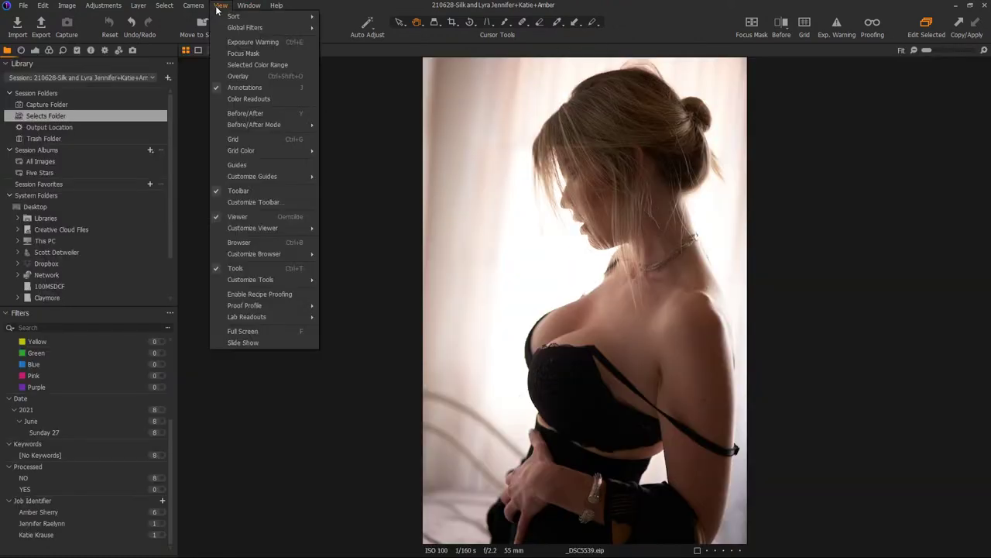
pyautogui.click(281, 243)
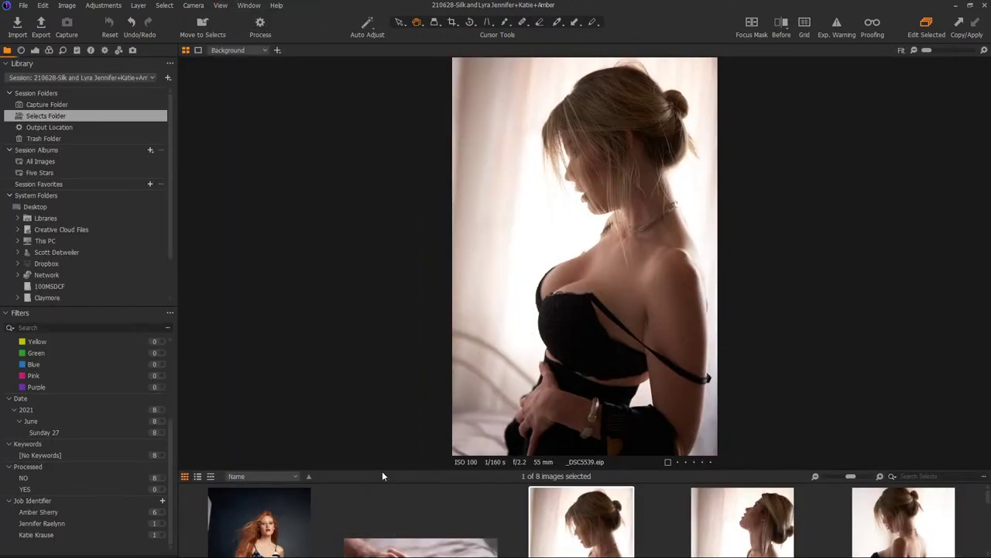
pyautogui.click(210, 480)
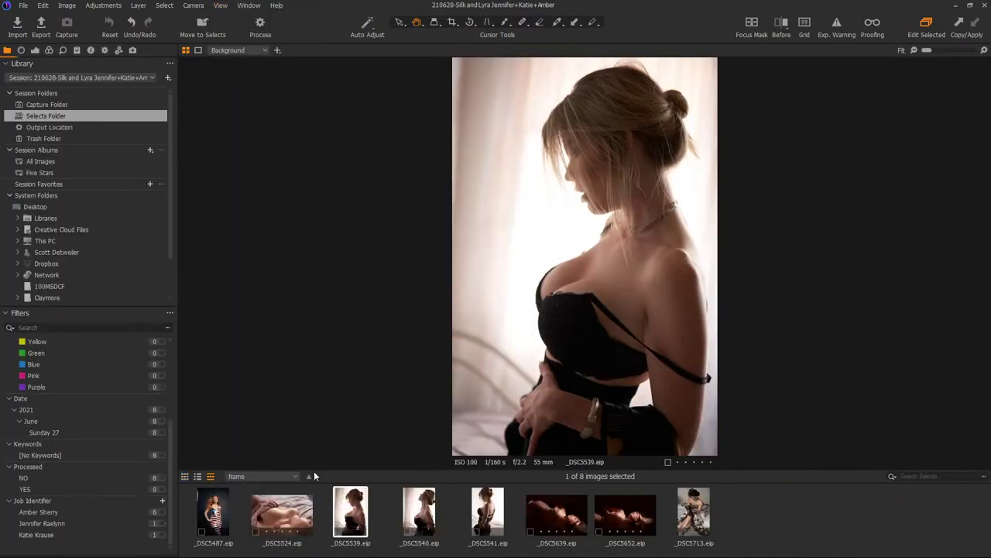
pyautogui.moveTo(316, 470); pyautogui.dragTo(326, 434)
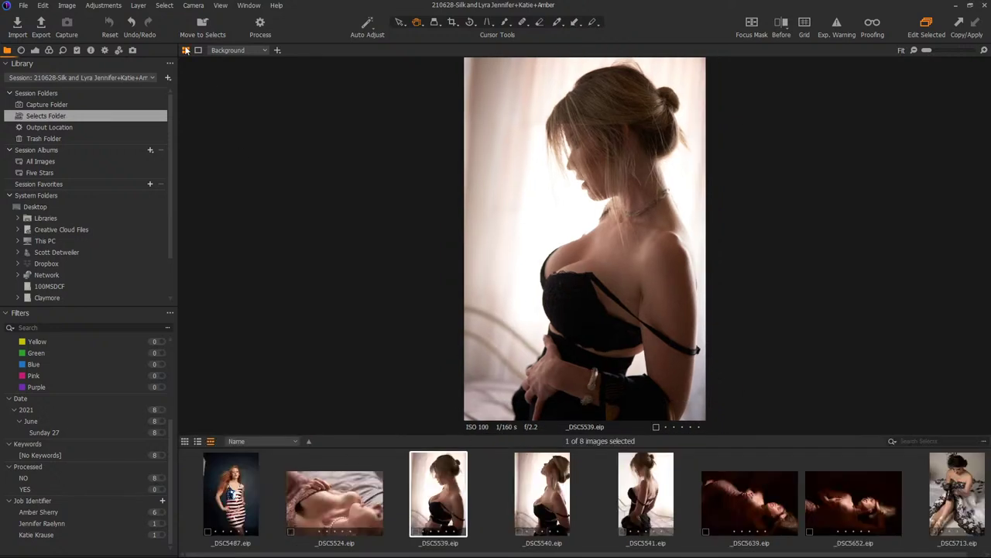
# Set the image browser to Place Right via View > Customize Browser.
pyautogui.click(217, 7)
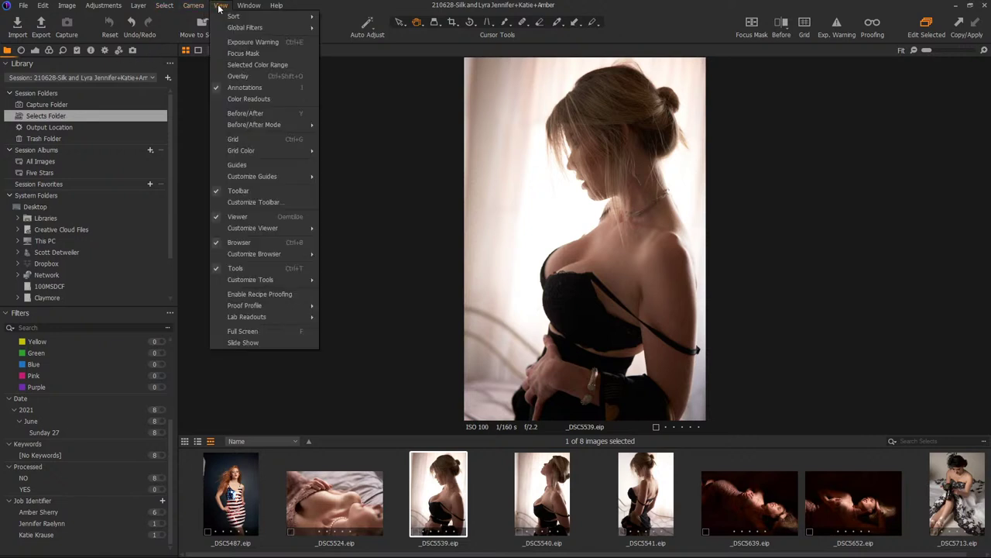
pyautogui.moveTo(295, 229)
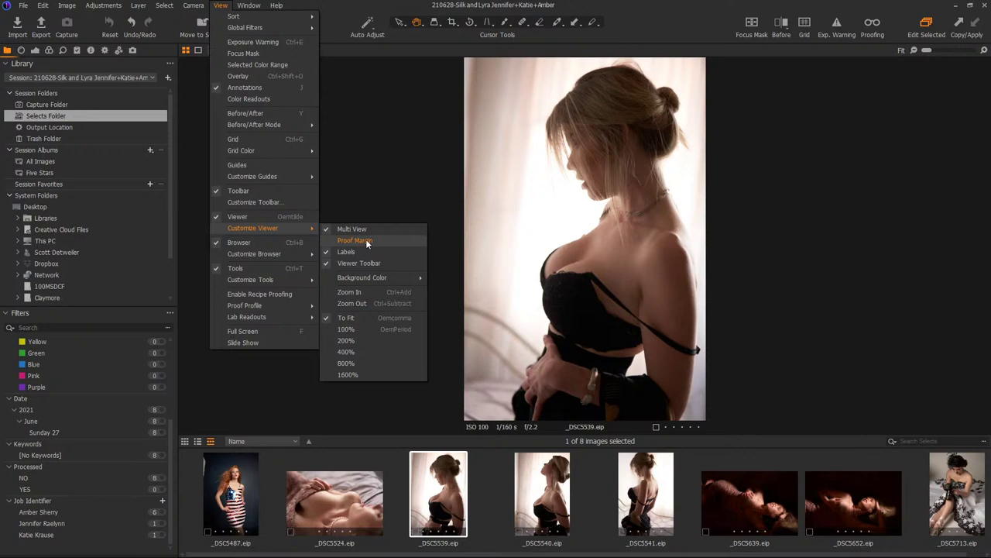
pyautogui.moveTo(298, 258)
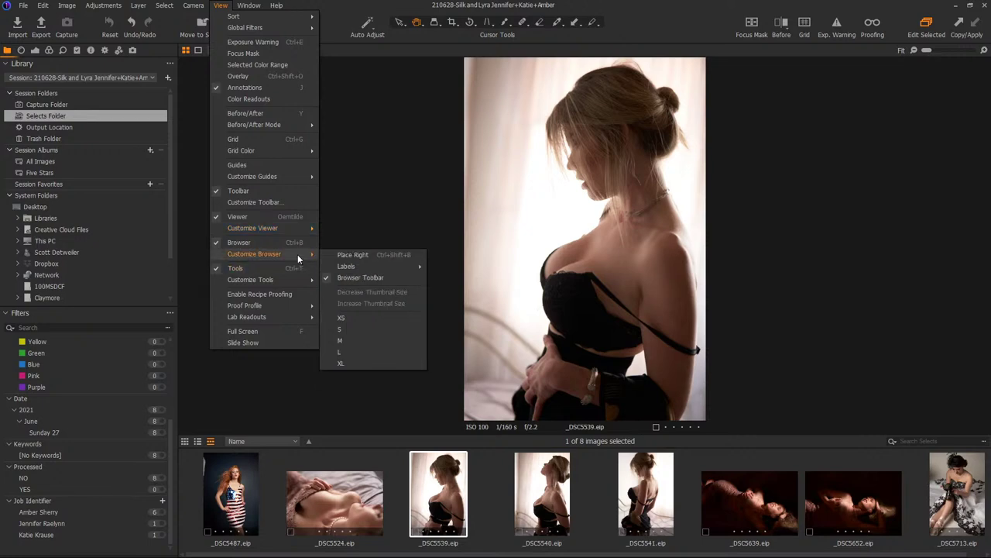
pyautogui.click(382, 256)
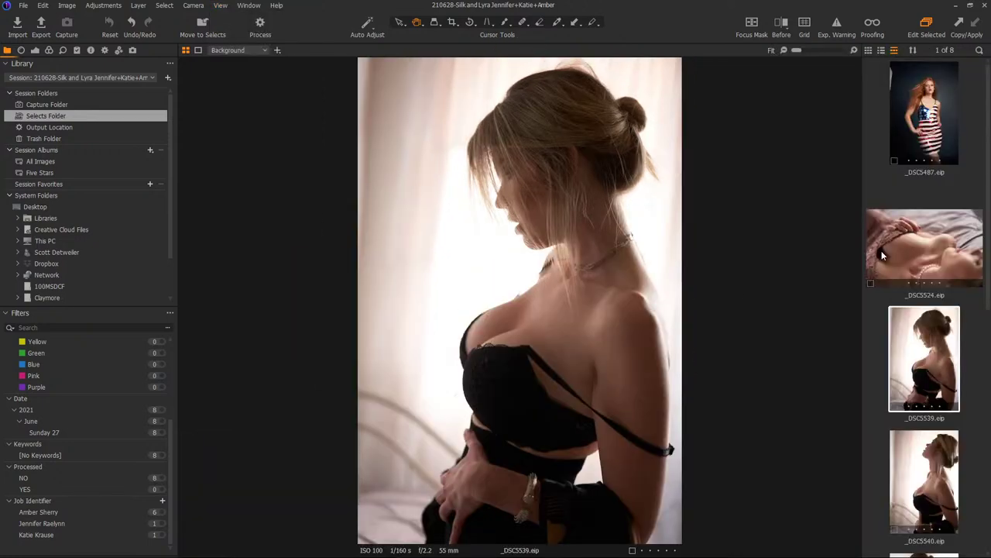
# Step through _DSC5540 and _DSC5541, check the grid, and bring _DSC5541 back up large.
pyautogui.scroll(-5, 989, 217)
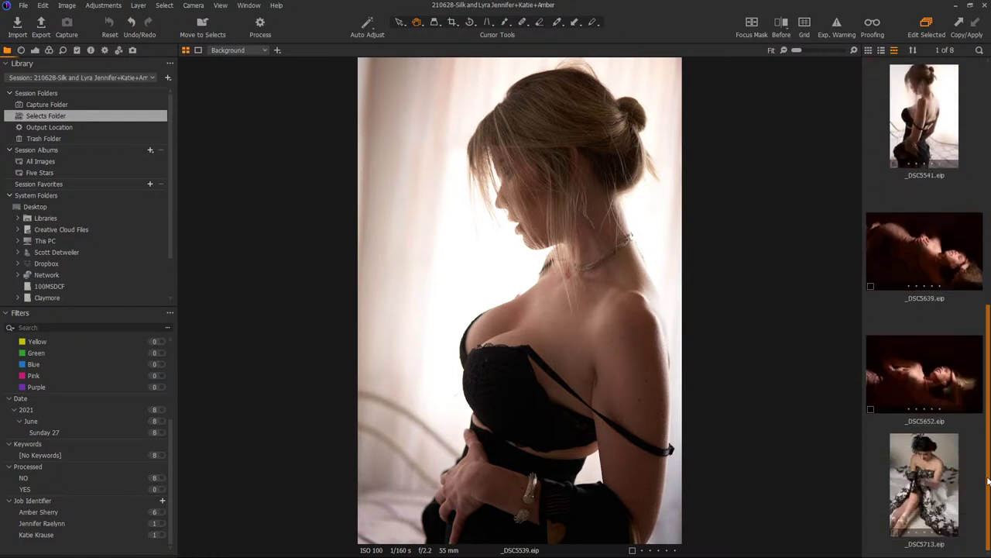
pyautogui.scroll(5, 988, 214)
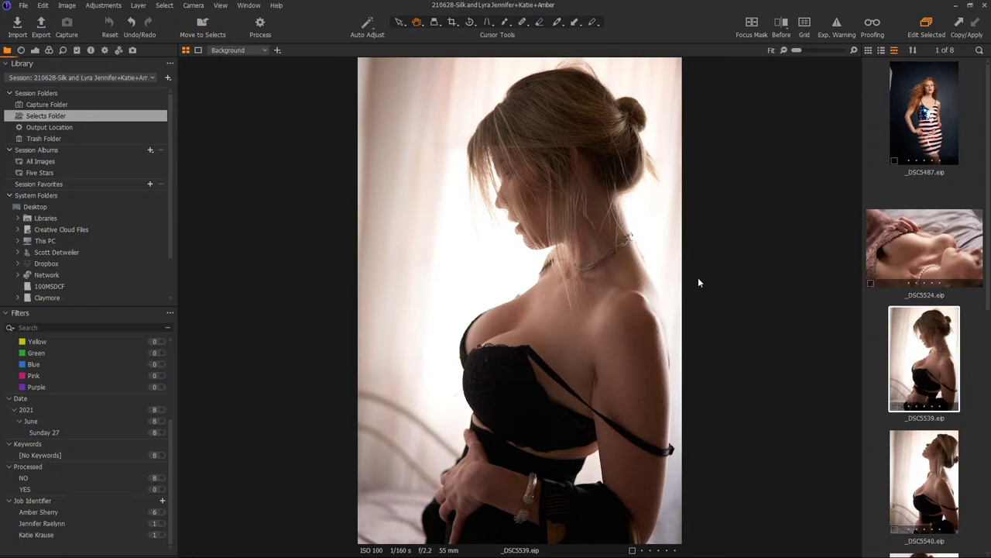
pyautogui.click(951, 464)
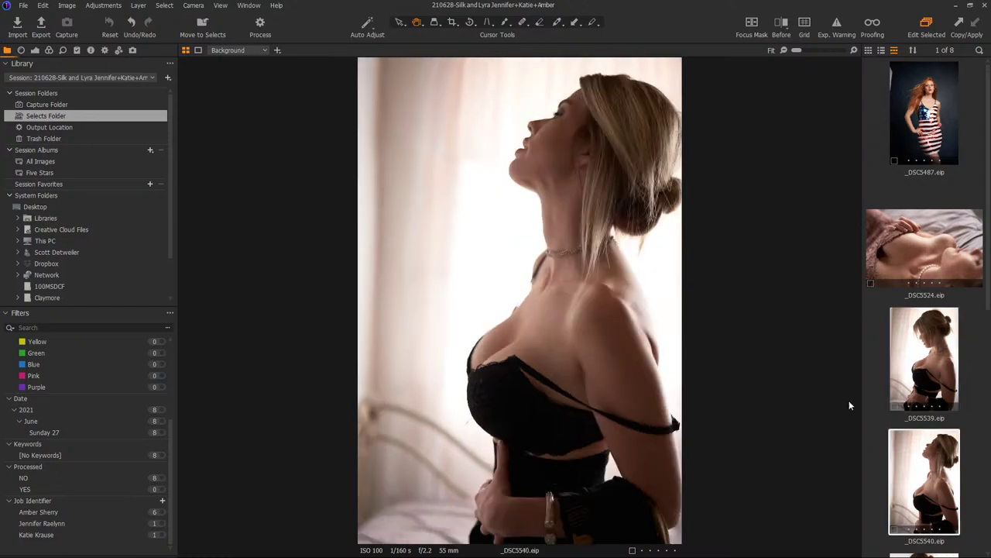
pyautogui.scroll(-2, 910, 398)
pyautogui.click(906, 360)
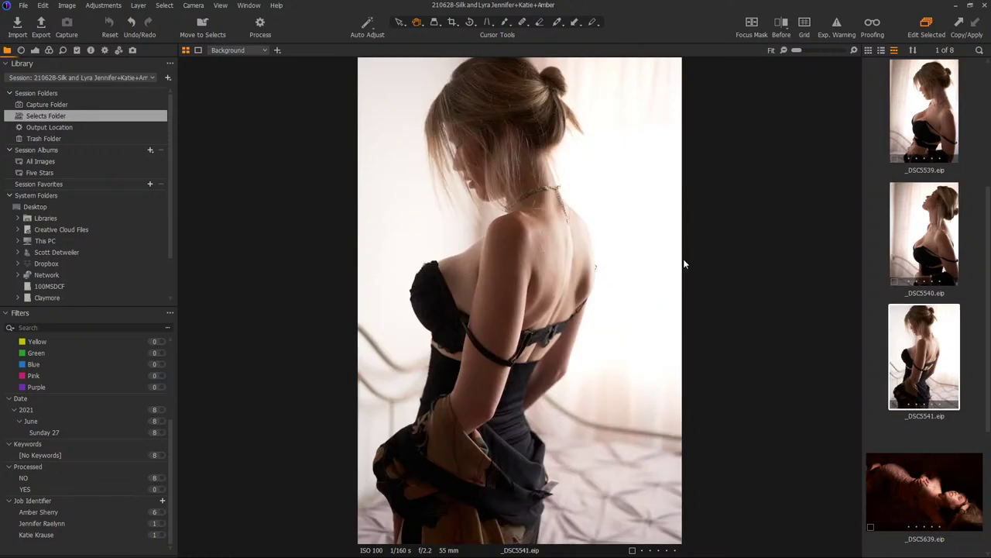
pyautogui.hotkey('ctrl', 'alt', 'v')
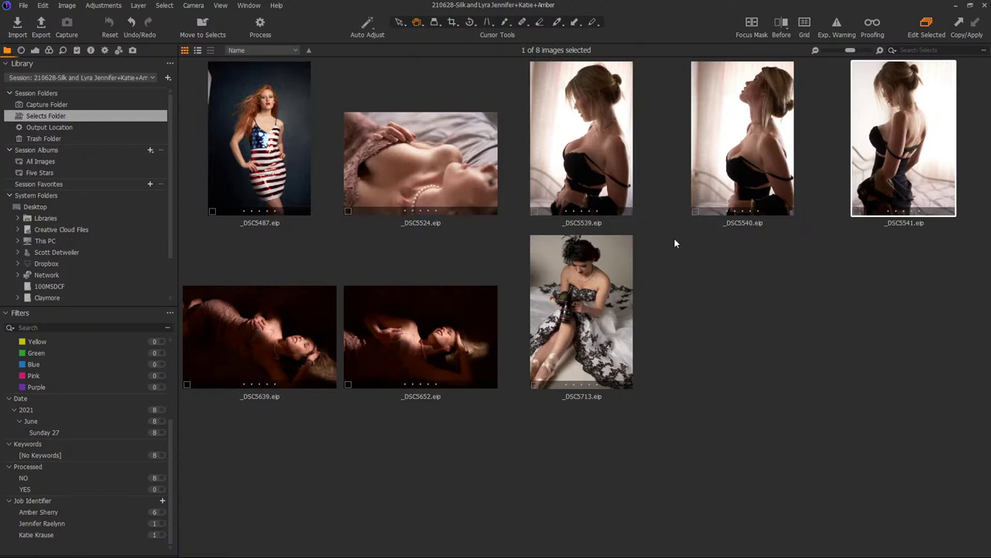
pyautogui.click(577, 138)
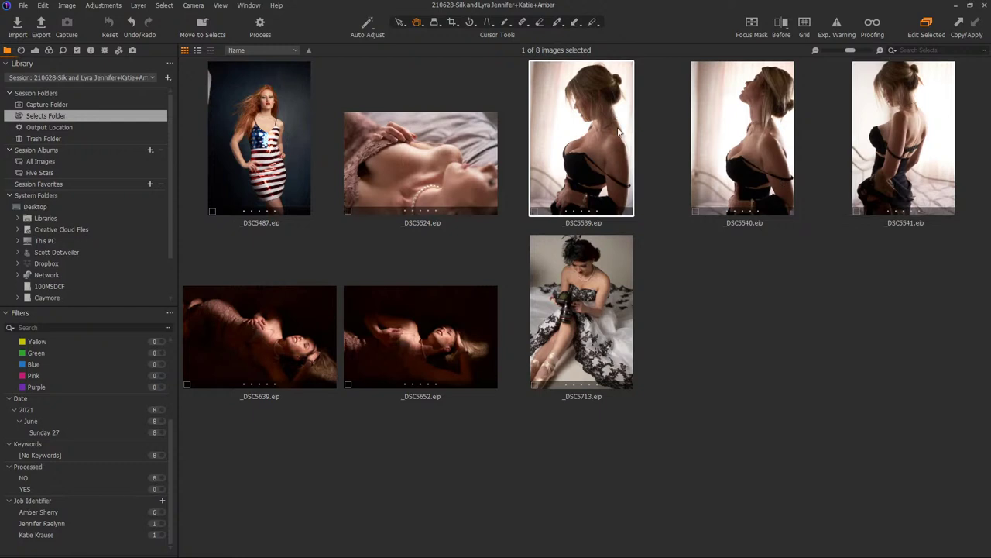
pyautogui.click(909, 147)
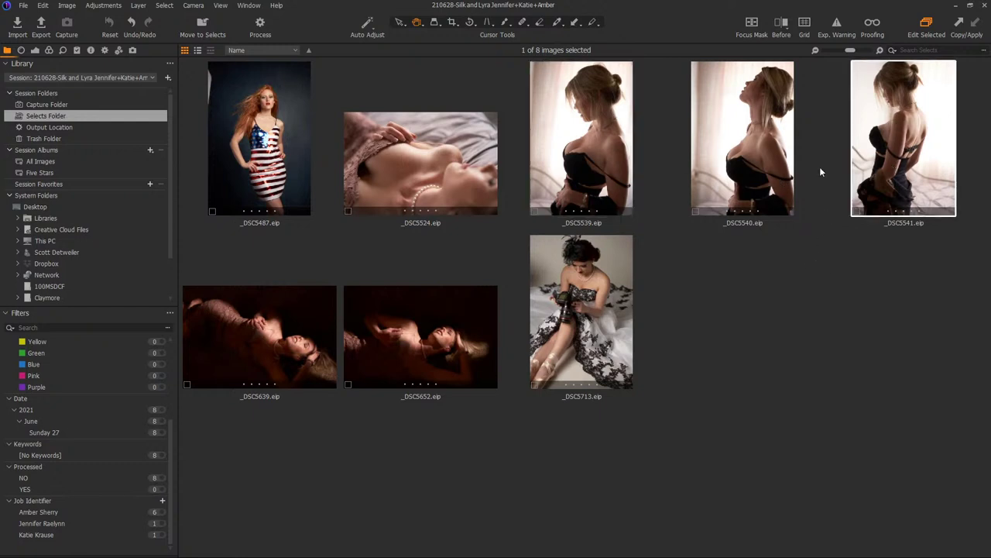
pyautogui.hotkey('ctrl', 'alt', 'v')
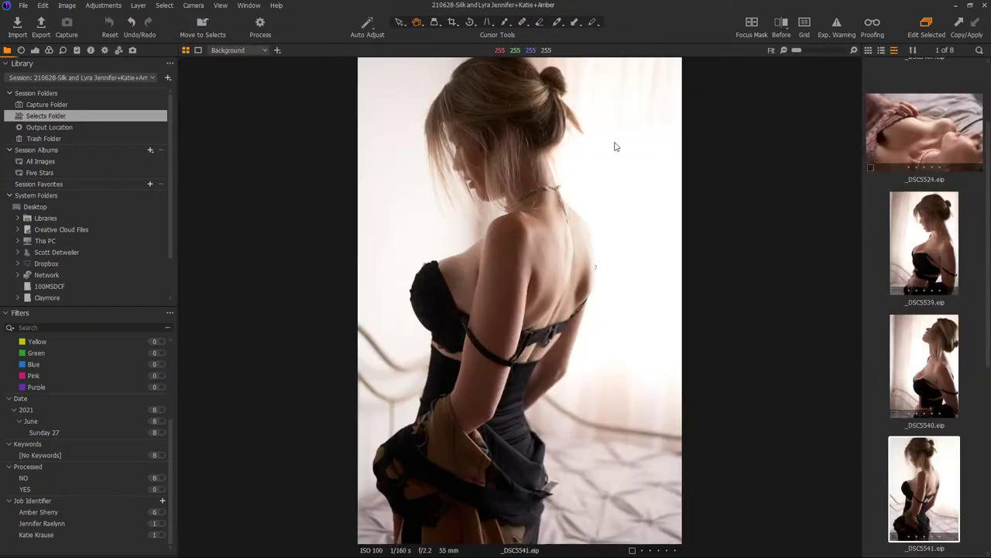
# Set the crop ratio to 2x3 and crop _DSC5541.
pyautogui.click(453, 24)
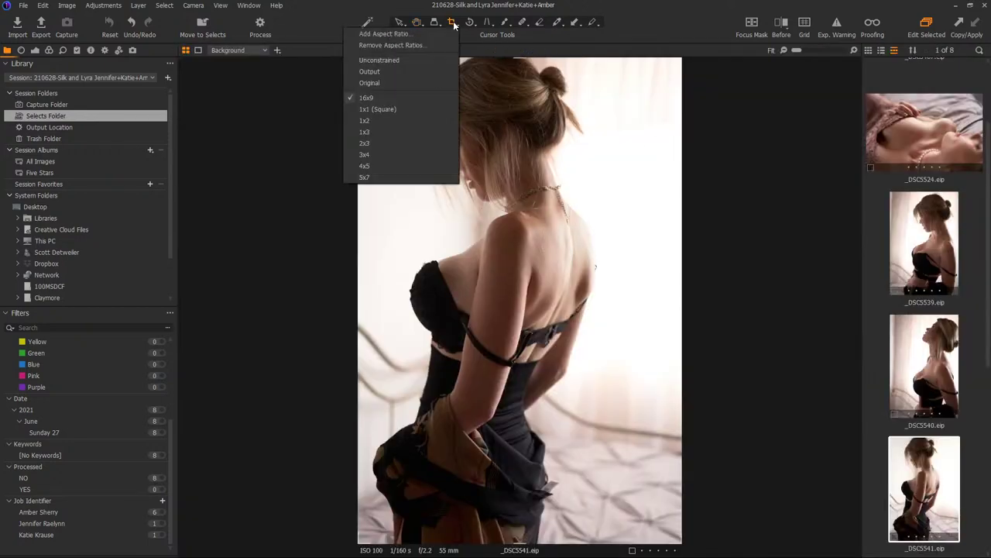
pyautogui.click(382, 143)
pyautogui.moveTo(681, 542); pyautogui.dragTo(629, 505)
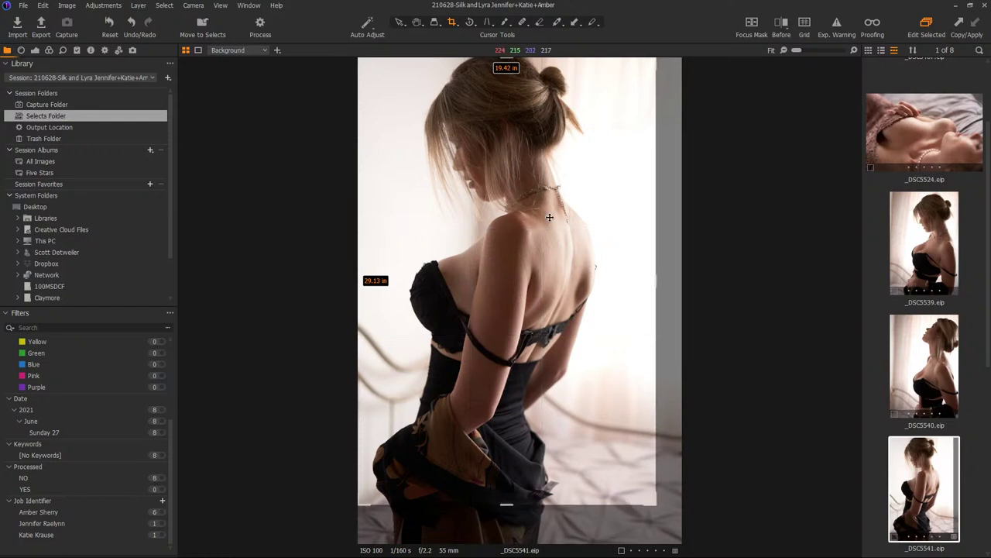
pyautogui.click(399, 23)
pyautogui.press('Up')
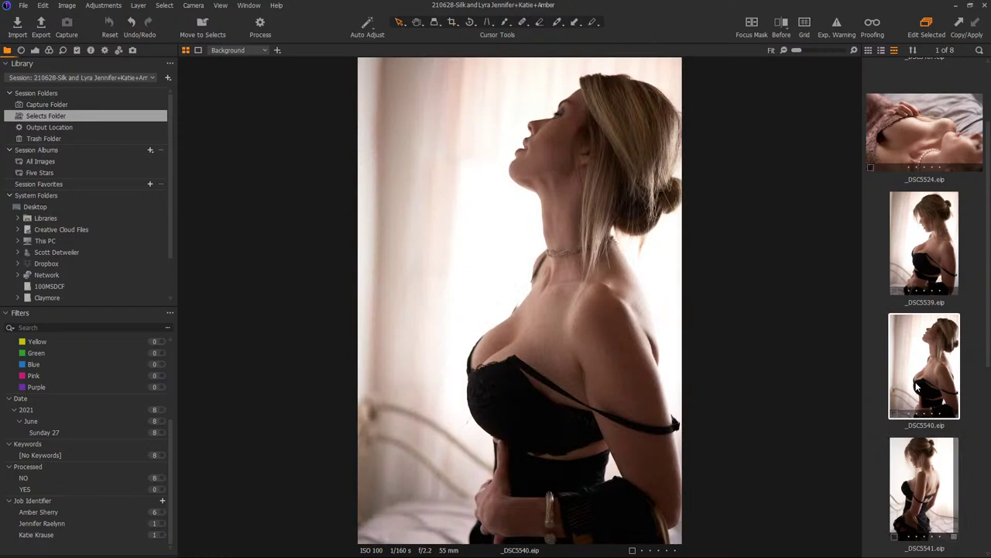
# Draw and adjust 2x3 crops on _DSC5540 and _DSC5539, then return to the full grid.
pyautogui.press('c')
pyautogui.moveTo(683, 548); pyautogui.dragTo(614, 446)
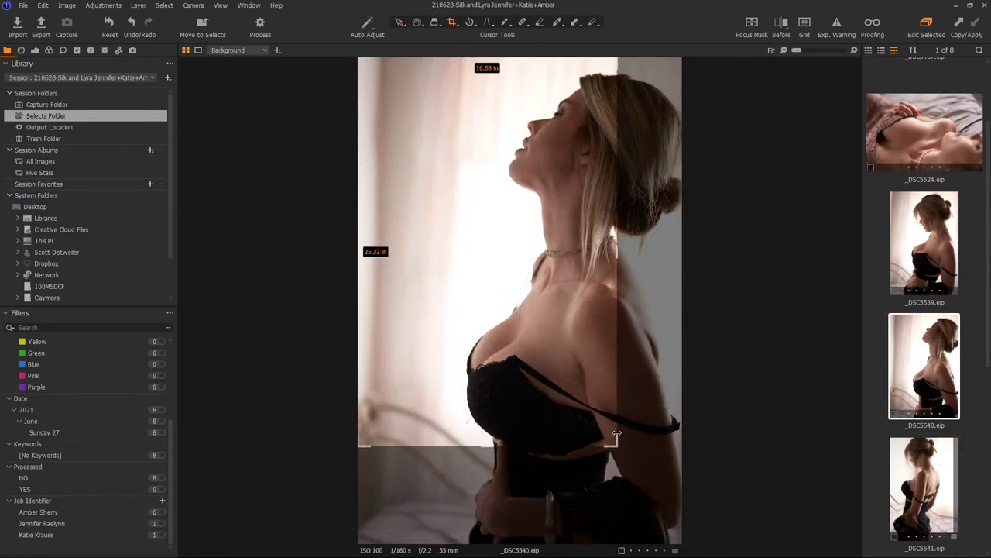
pyautogui.moveTo(560, 357); pyautogui.dragTo(596, 357)
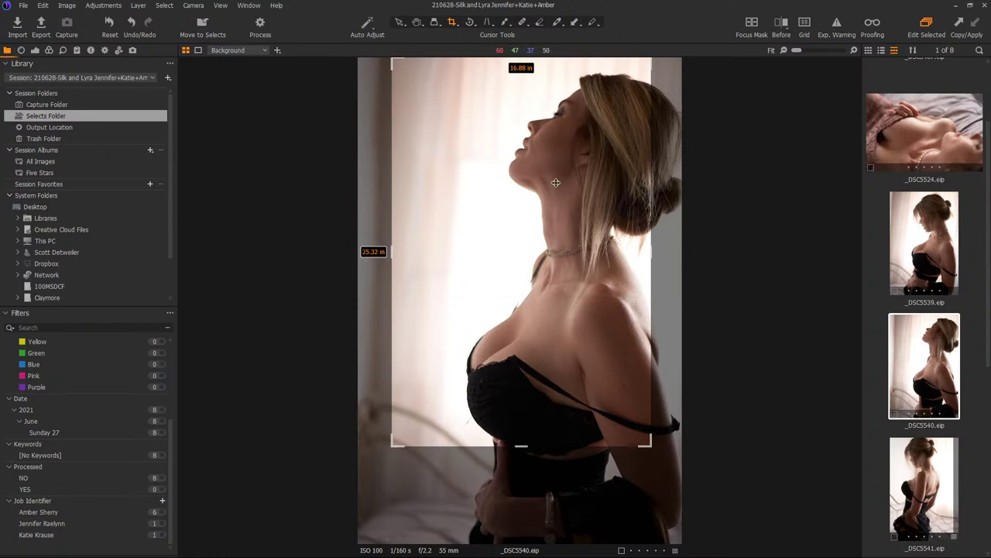
pyautogui.moveTo(393, 446); pyautogui.dragTo(397, 440)
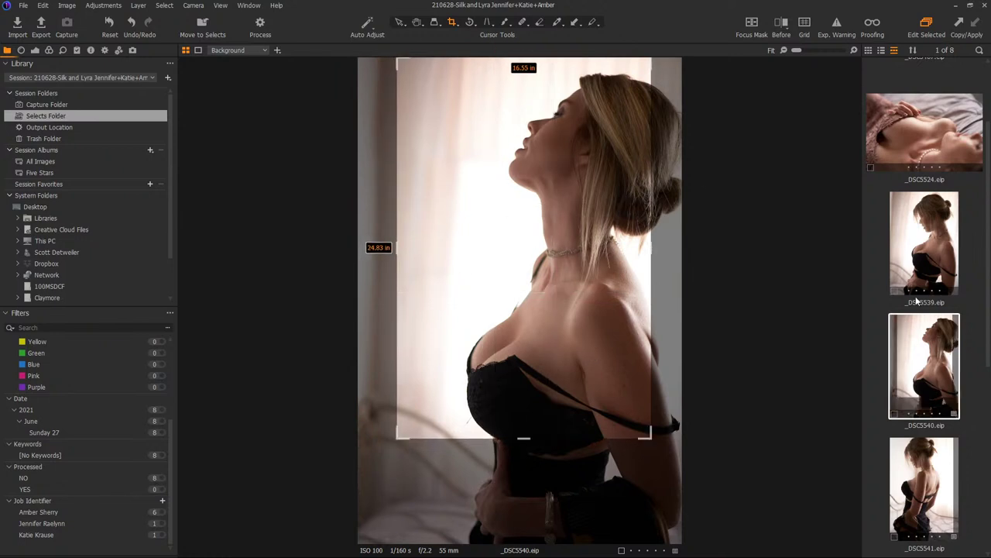
pyautogui.click(927, 255)
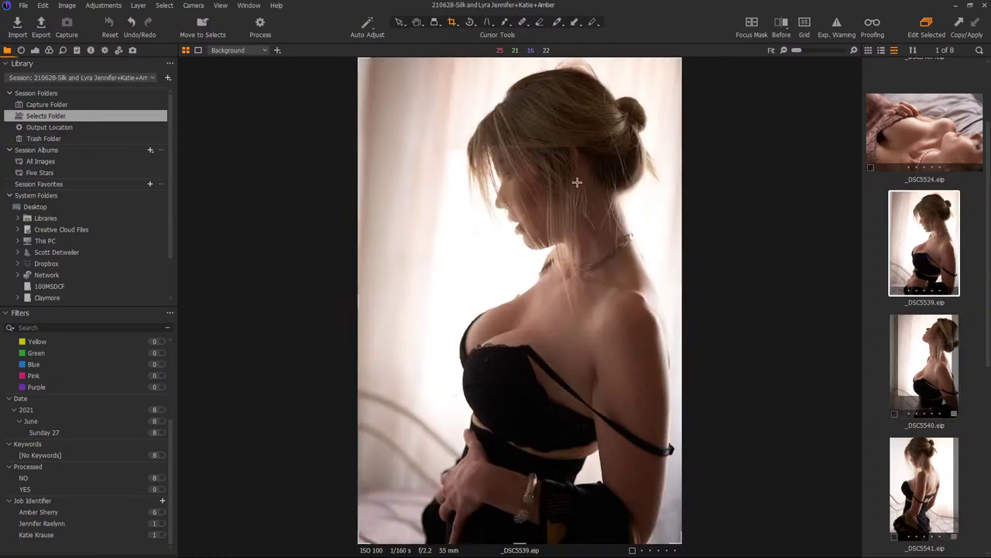
pyautogui.moveTo(678, 541); pyautogui.dragTo(607, 431)
pyautogui.moveTo(522, 366); pyautogui.dragTo(576, 341)
pyautogui.press('v')
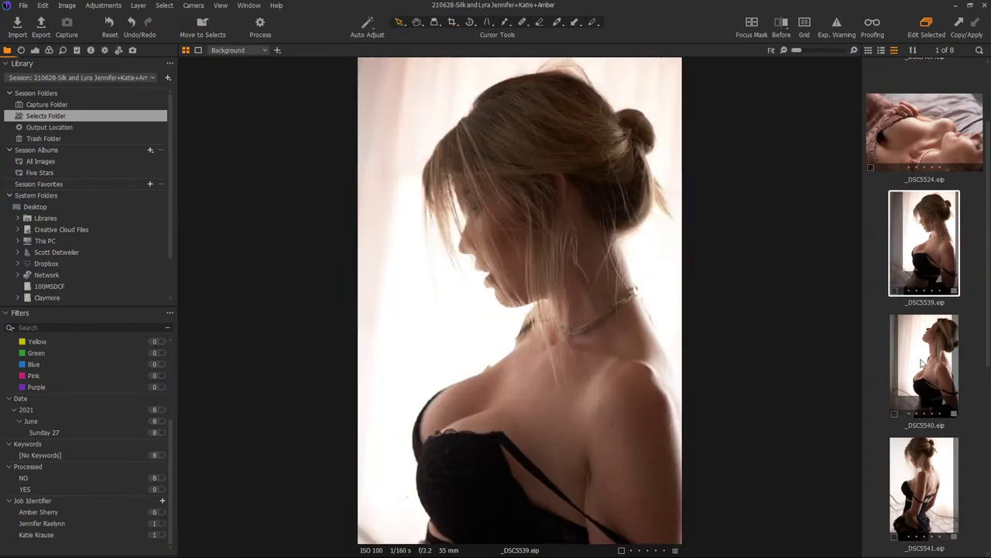
pyautogui.hotkey('ctrl', 'alt', 'v')
# Select _DSC5539 through _DSC5541 and view them side by side.
pyautogui.click(734, 124)
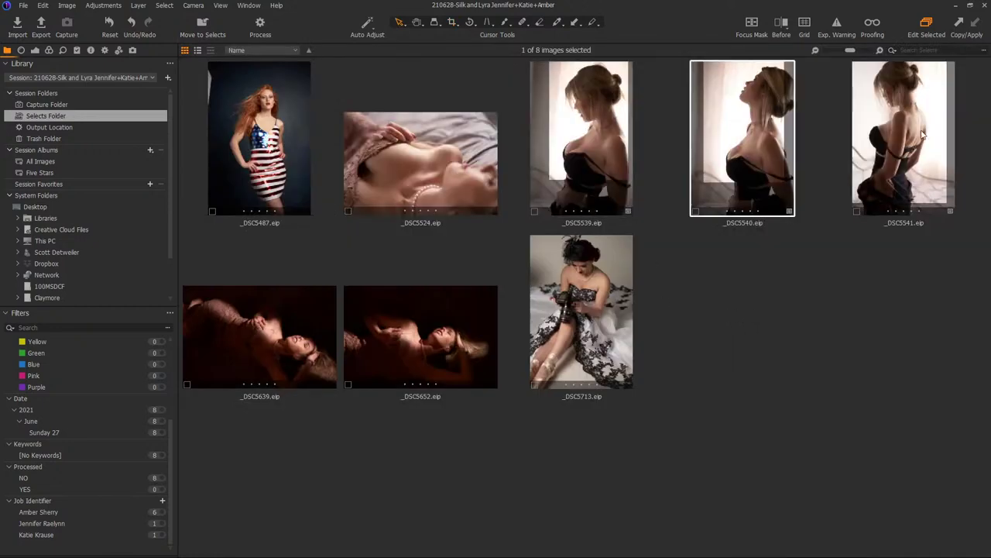
pyautogui.click(886, 137)
pyautogui.keyDown('shift'); pyautogui.click(591, 128); pyautogui.keyUp('shift')
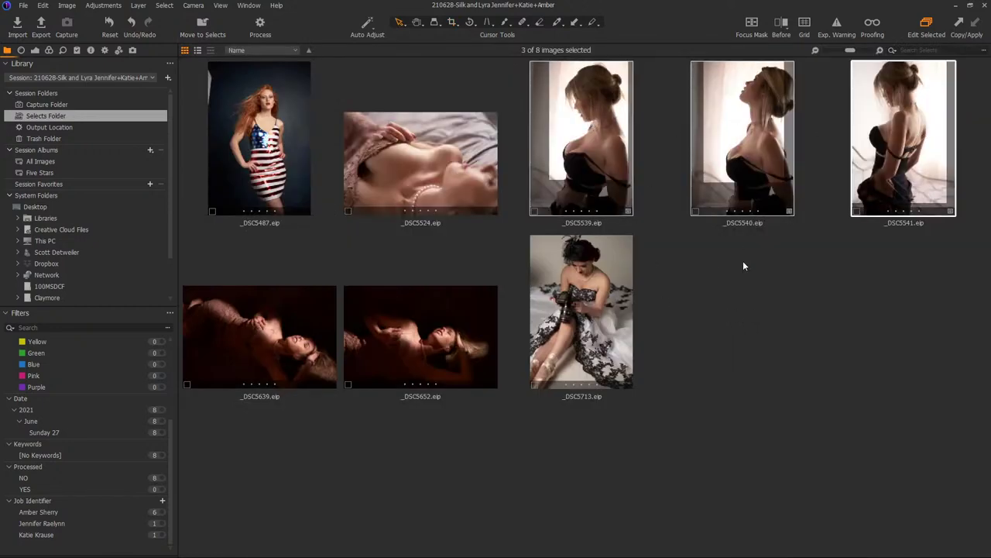
pyautogui.hotkey('ctrl', 'alt', 'v')
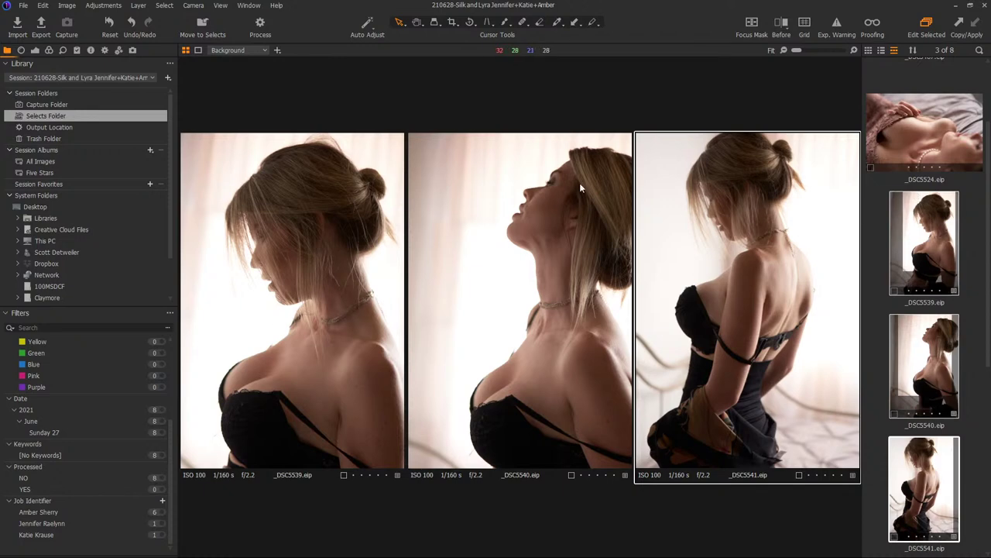
# Cycle the browser placement, then hide the browser so the three portraits fill the viewer.
pyautogui.hotkey('ctrl', 'alt', 'b')
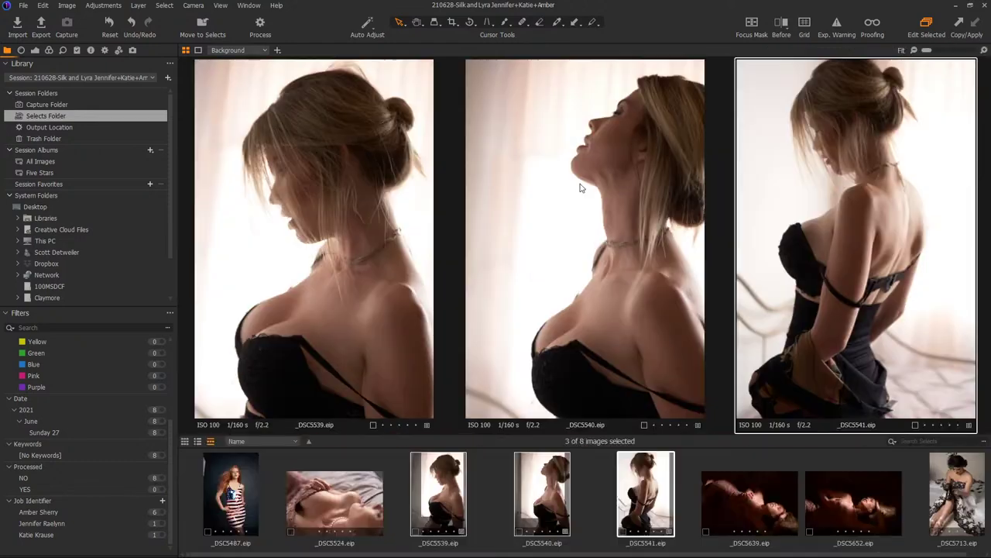
pyautogui.hotkey('ctrl', 'alt', 'b')
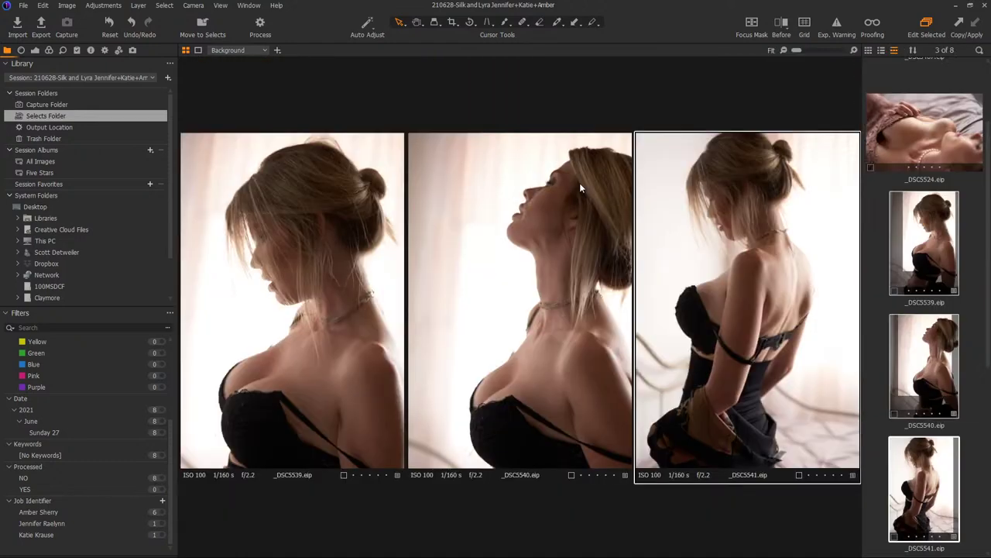
pyautogui.hotkey('ctrl', 'alt', 'b')
pyautogui.click(231, 9)
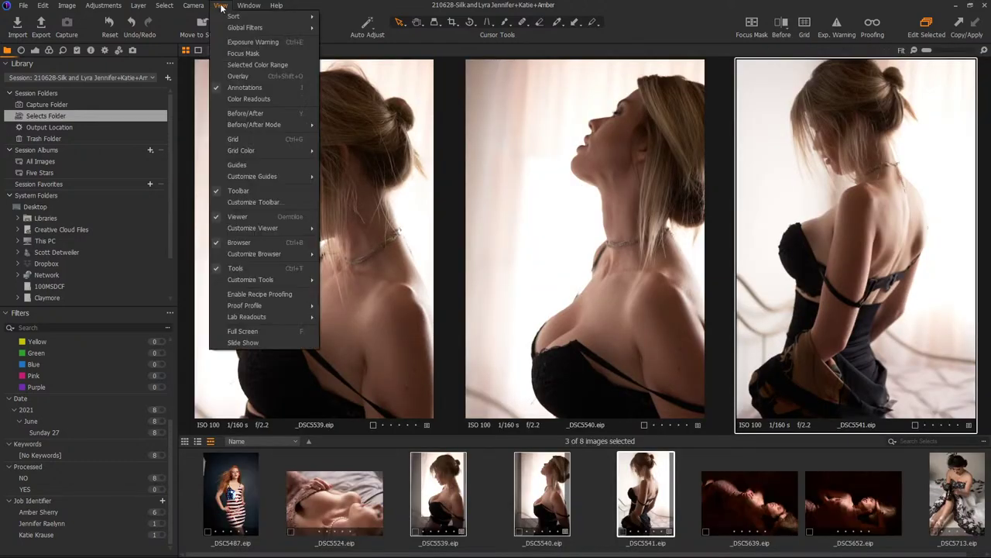
pyautogui.click(263, 241)
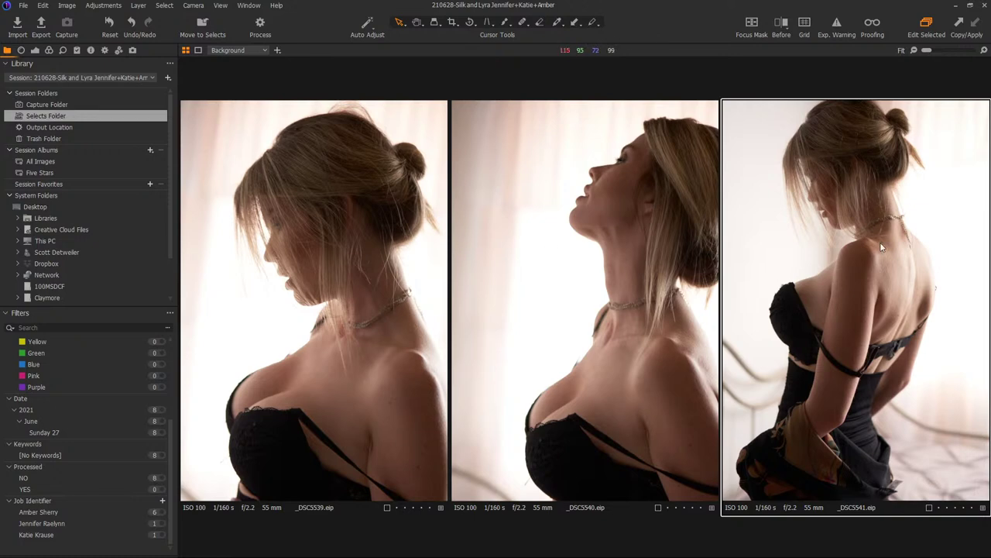
pyautogui.click(77, 51)
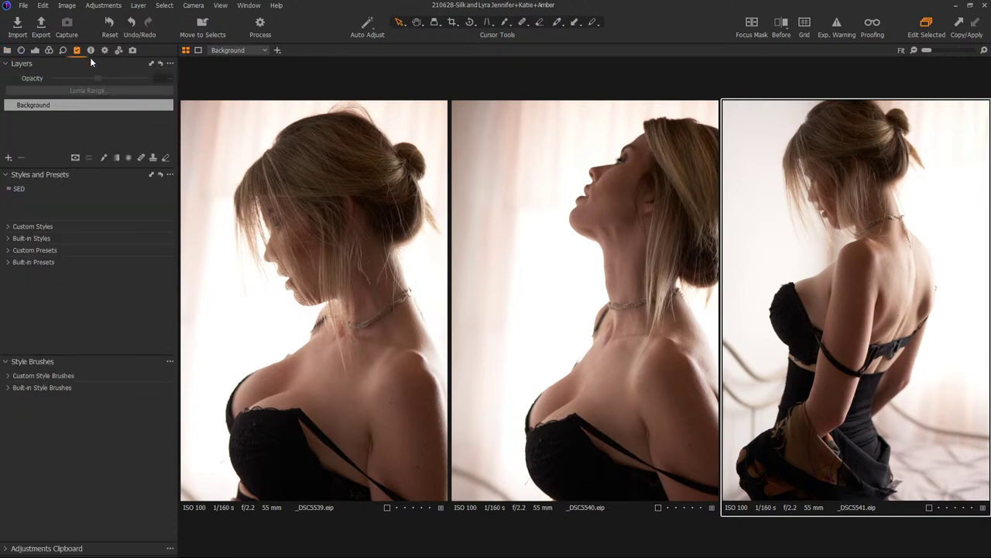
pyautogui.click(9, 238)
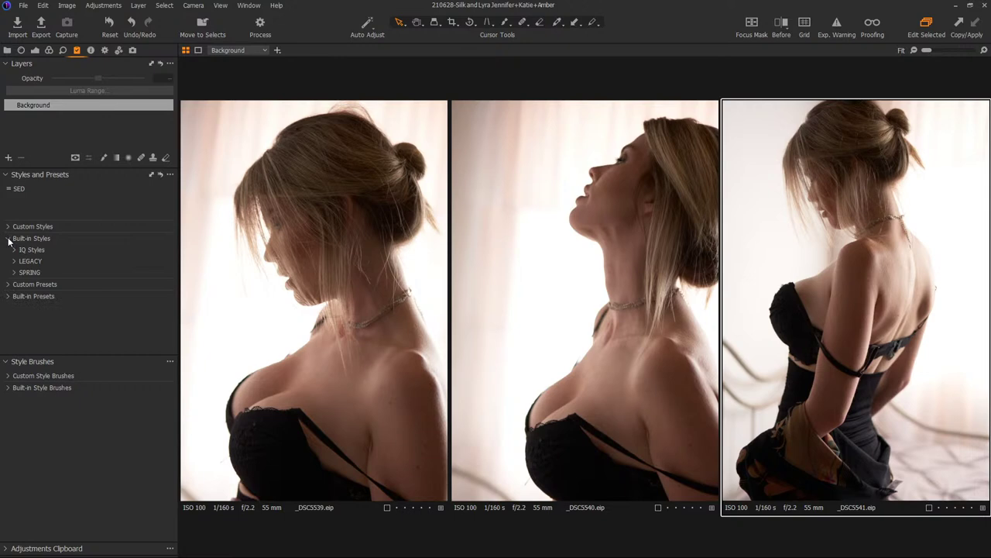
pyautogui.click(13, 262)
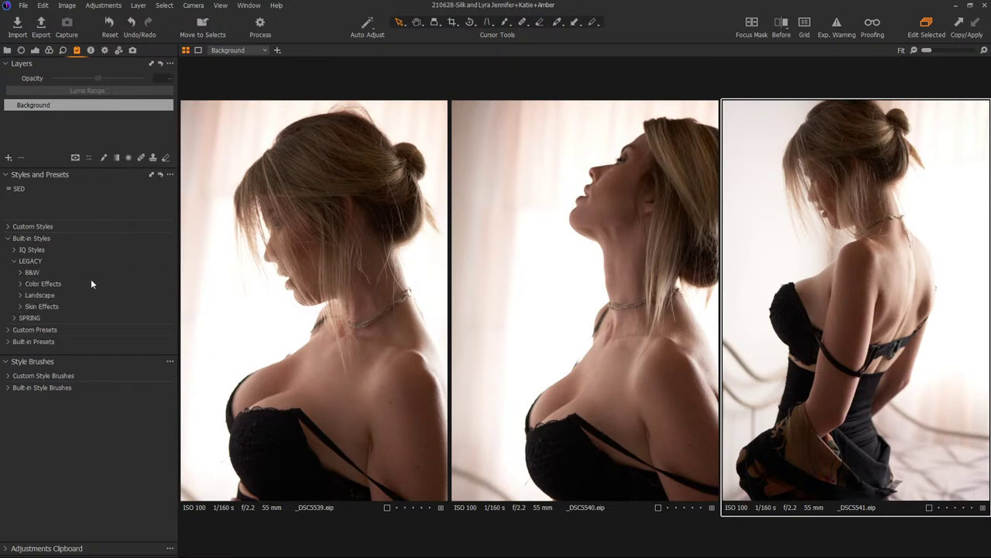
pyautogui.click(22, 272)
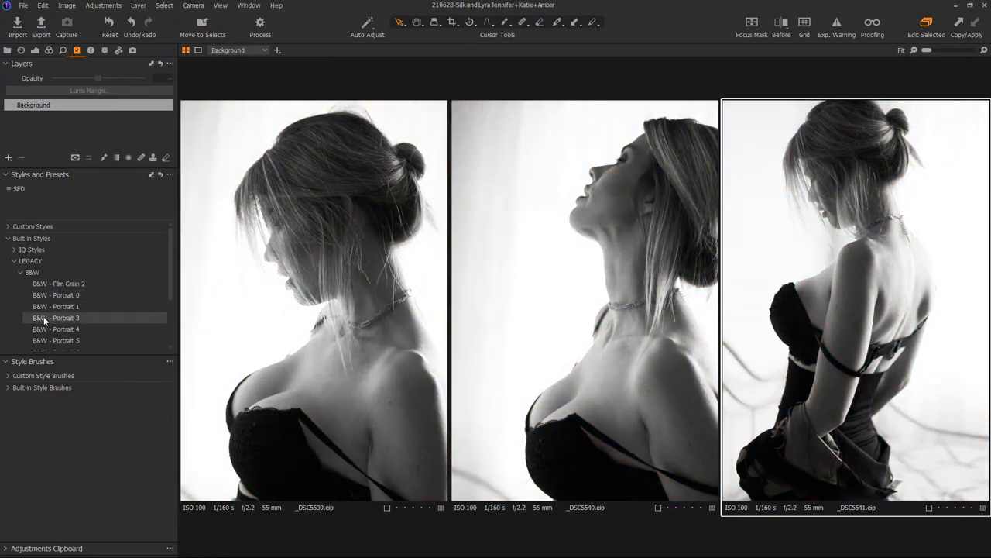
pyautogui.scroll(-2, 44, 331)
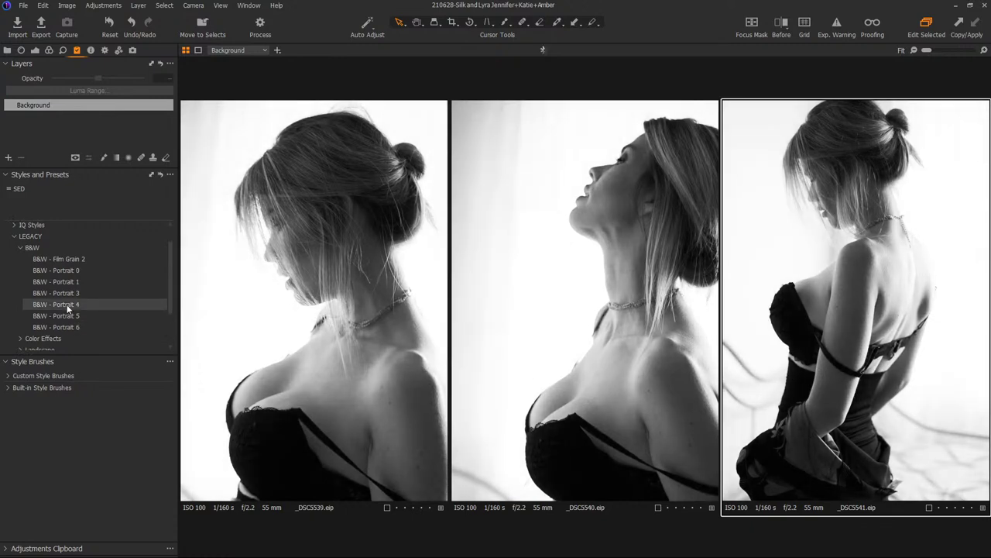
pyautogui.scroll(-3, 165, 294)
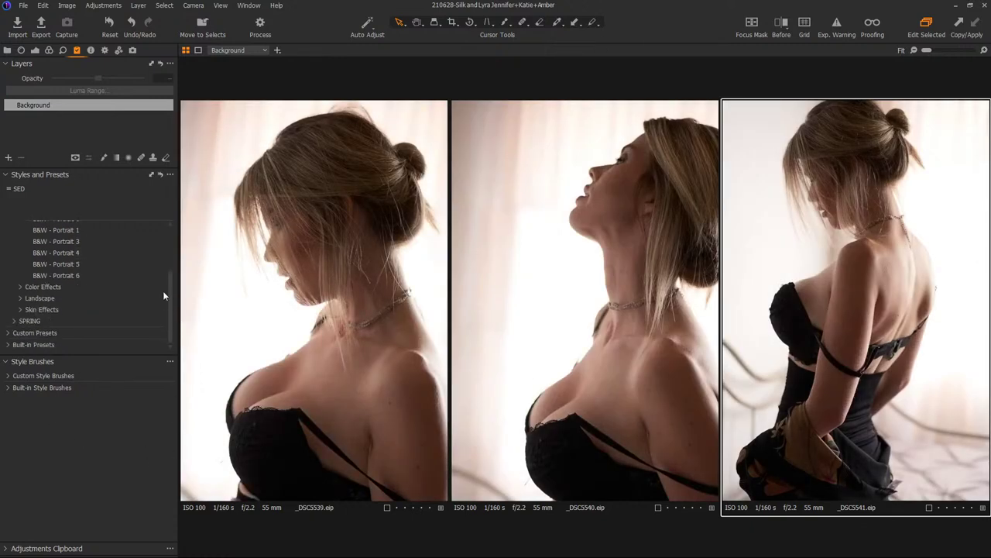
pyautogui.click(20, 286)
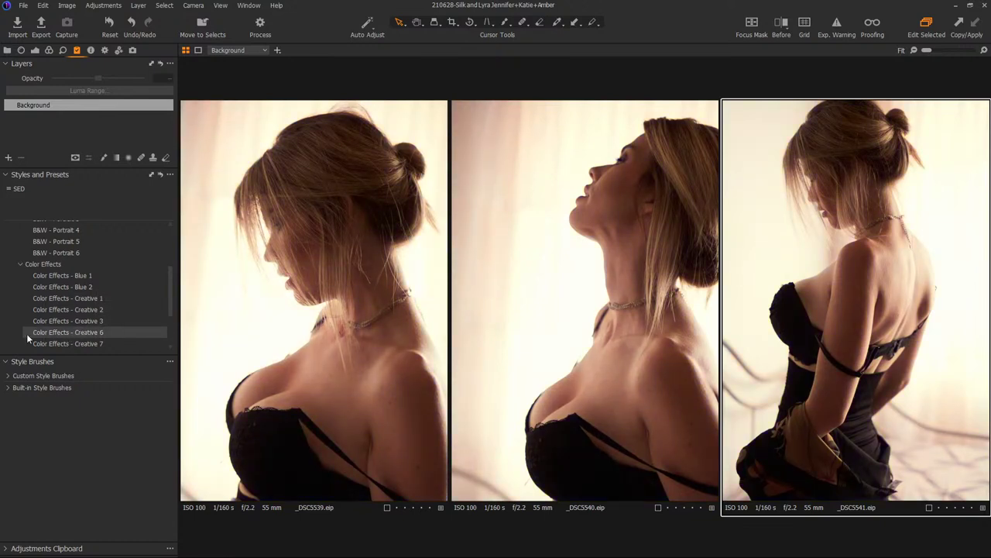
pyautogui.scroll(-2, 68, 303)
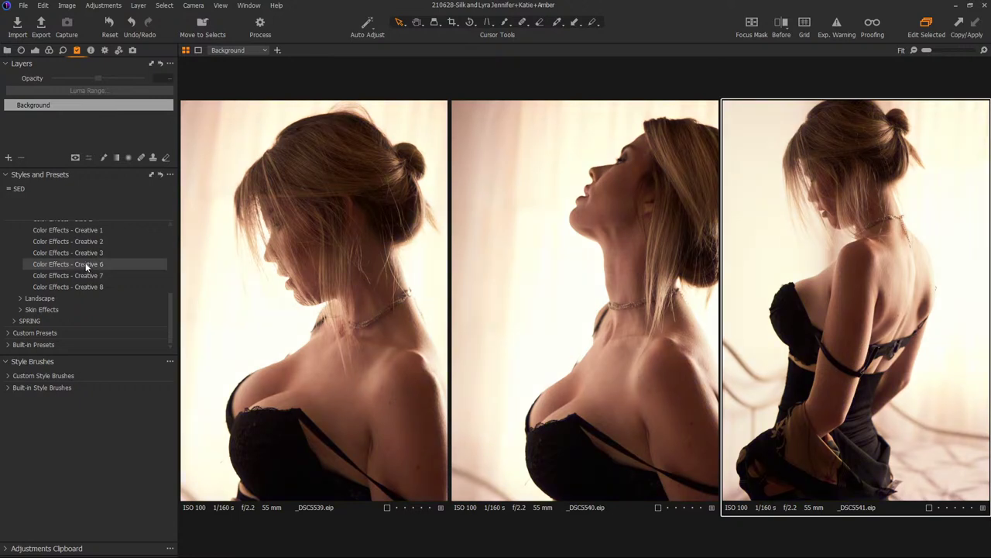
pyautogui.click(24, 299)
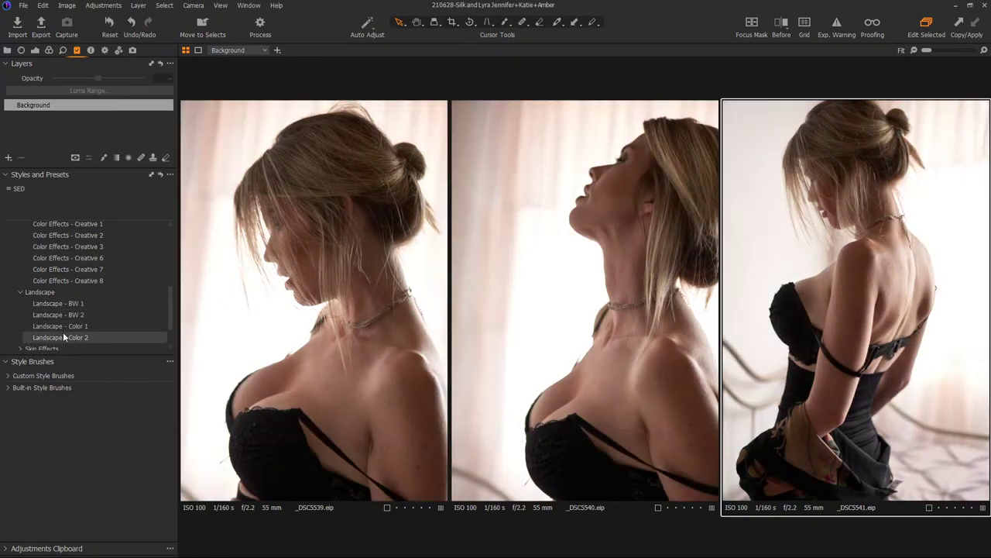
pyautogui.click(25, 292)
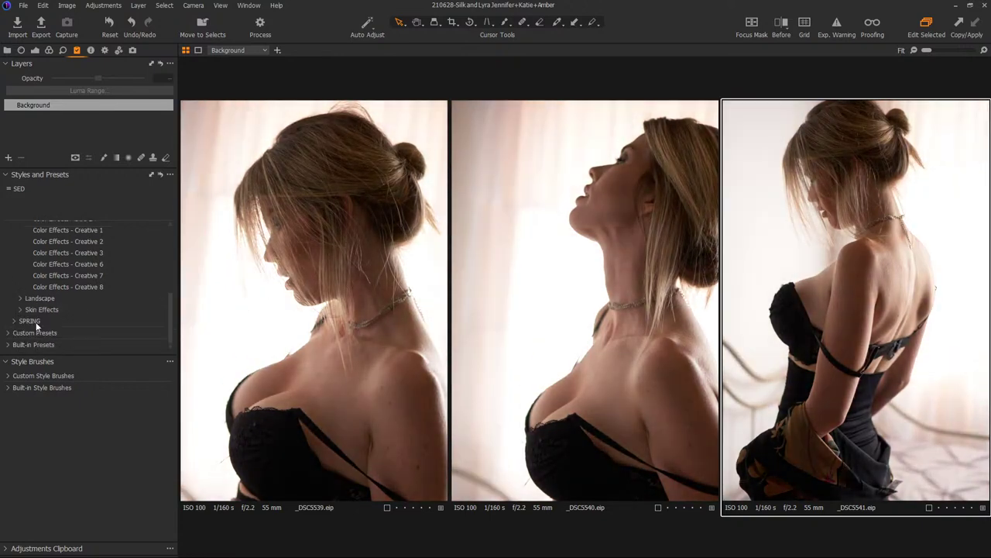
pyautogui.click(25, 305)
pyautogui.scroll(-1, 23, 304)
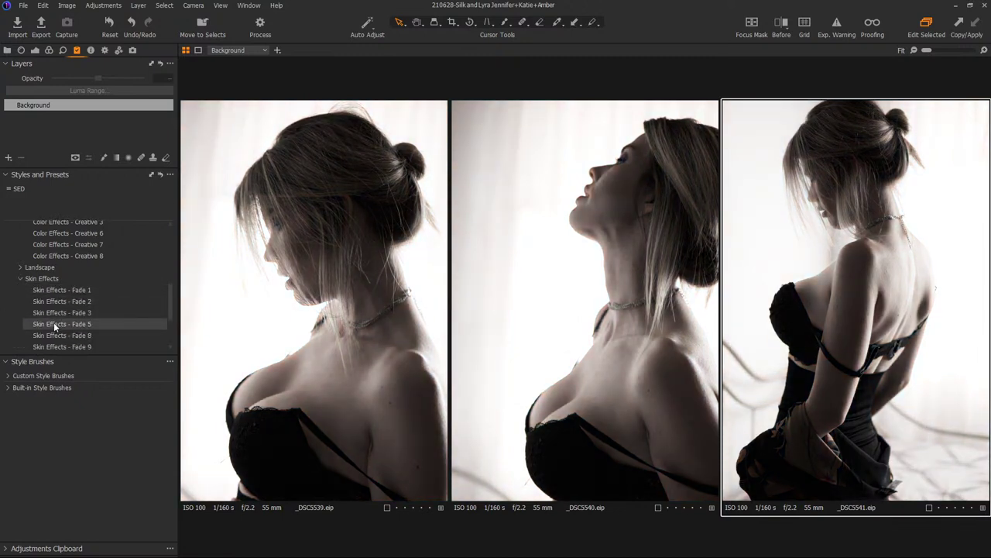
pyautogui.click(21, 278)
pyautogui.scroll(3, 23, 283)
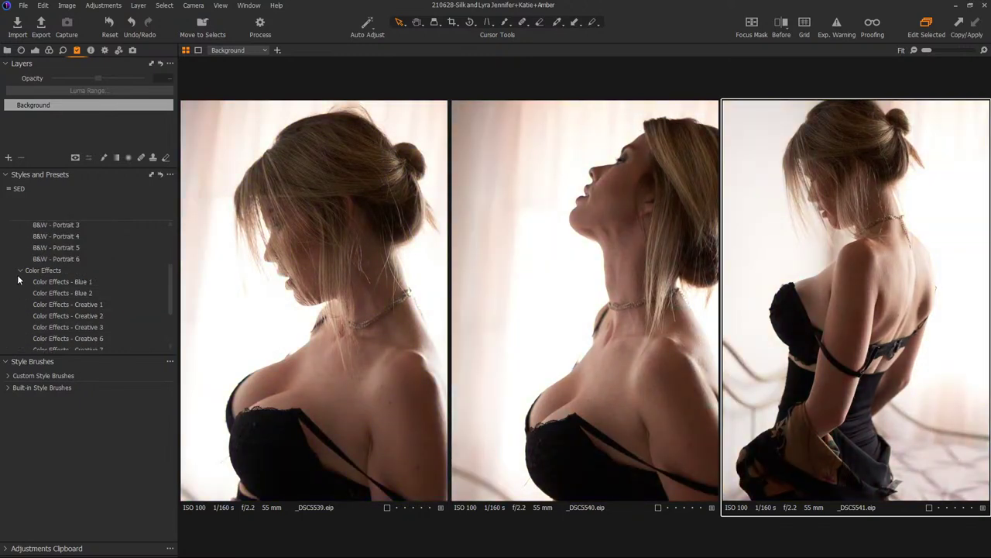
pyautogui.click(22, 270)
pyautogui.scroll(1, 23, 274)
pyautogui.scroll(1, 23, 278)
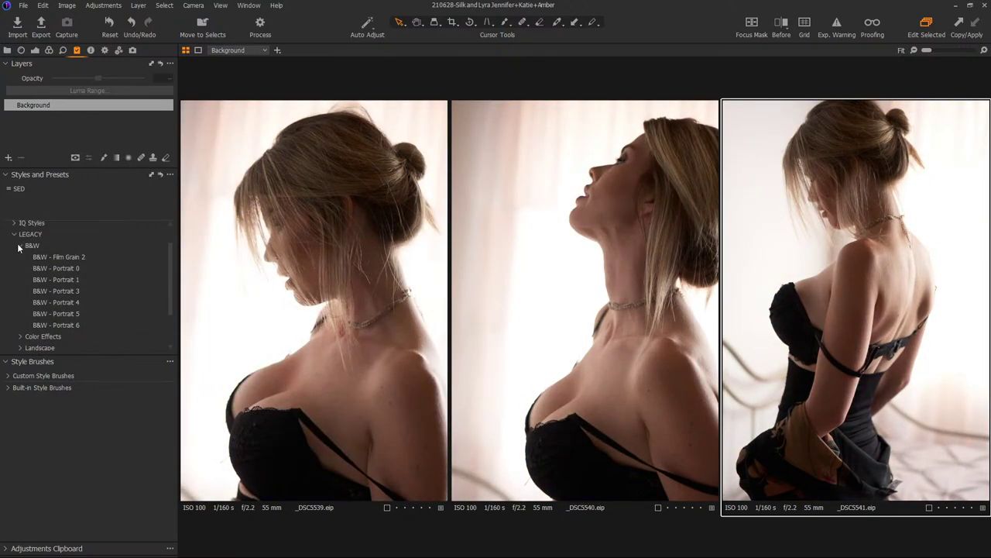
pyautogui.click(21, 246)
pyautogui.click(12, 263)
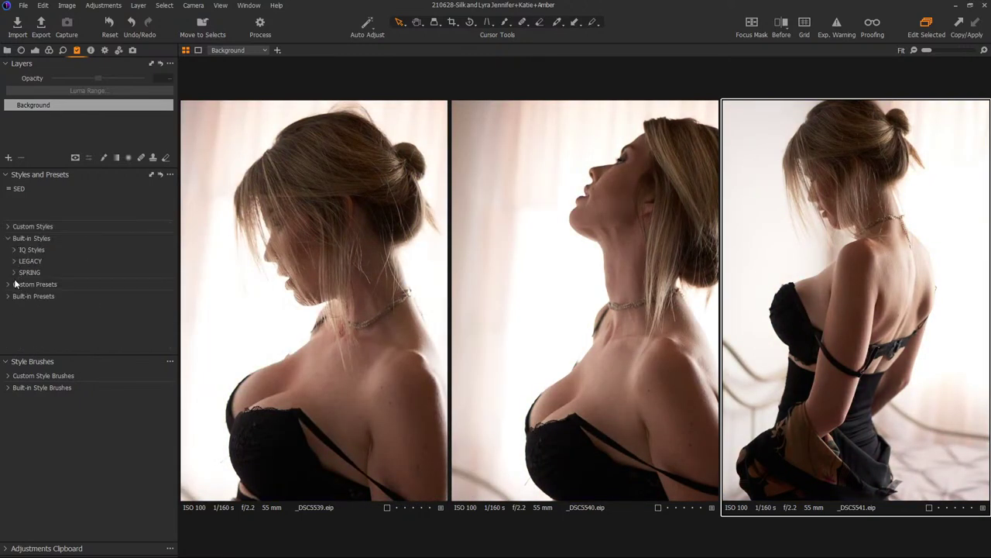
pyautogui.click(14, 273)
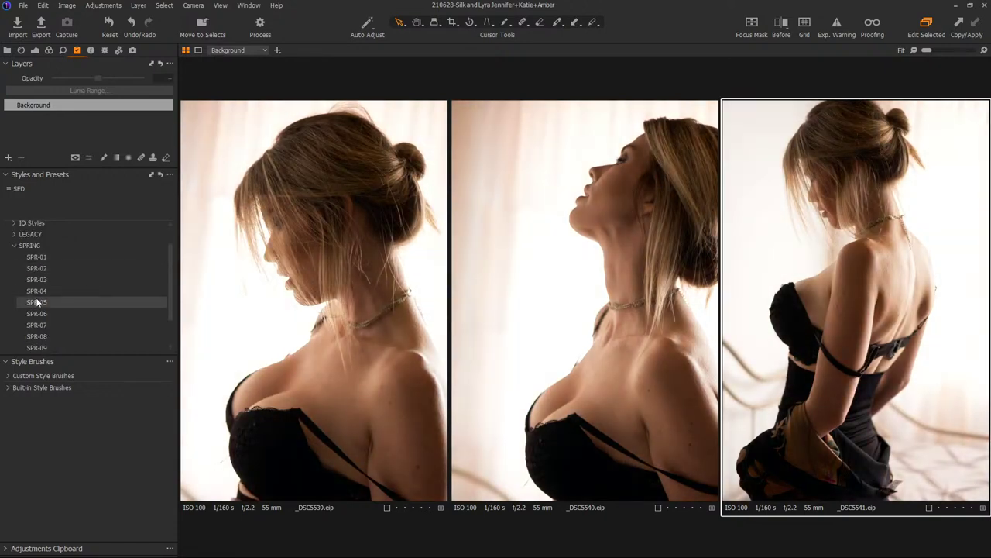
pyautogui.click(13, 246)
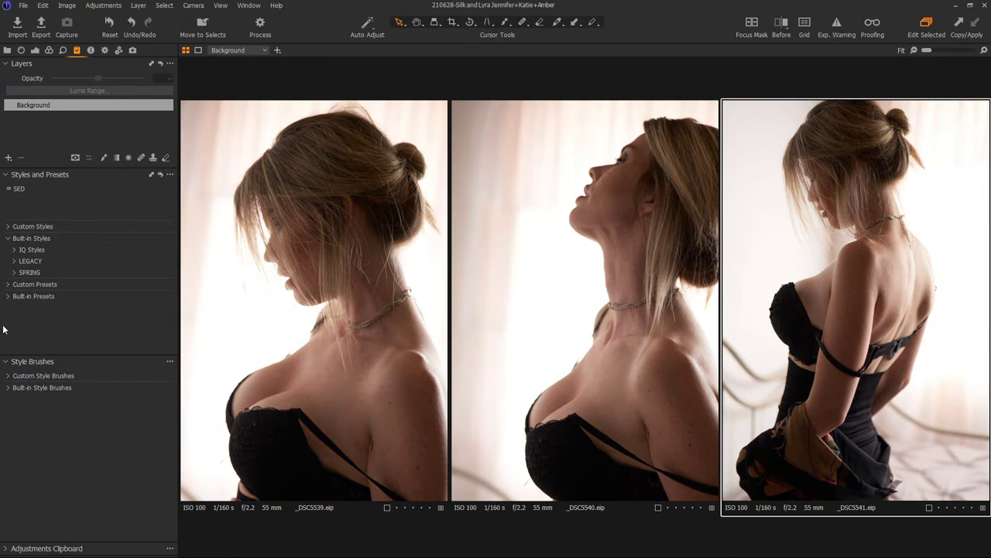
pyautogui.click(8, 285)
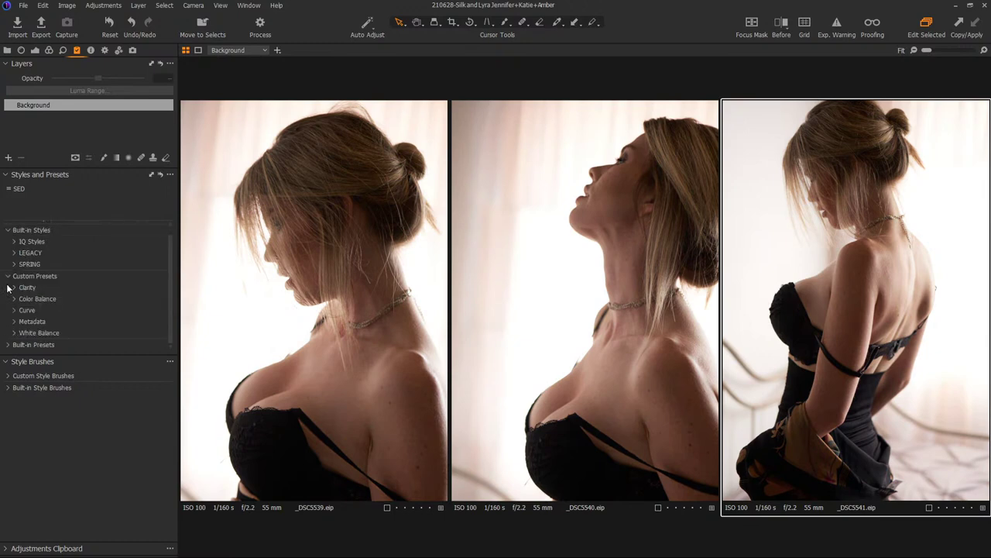
pyautogui.click(8, 276)
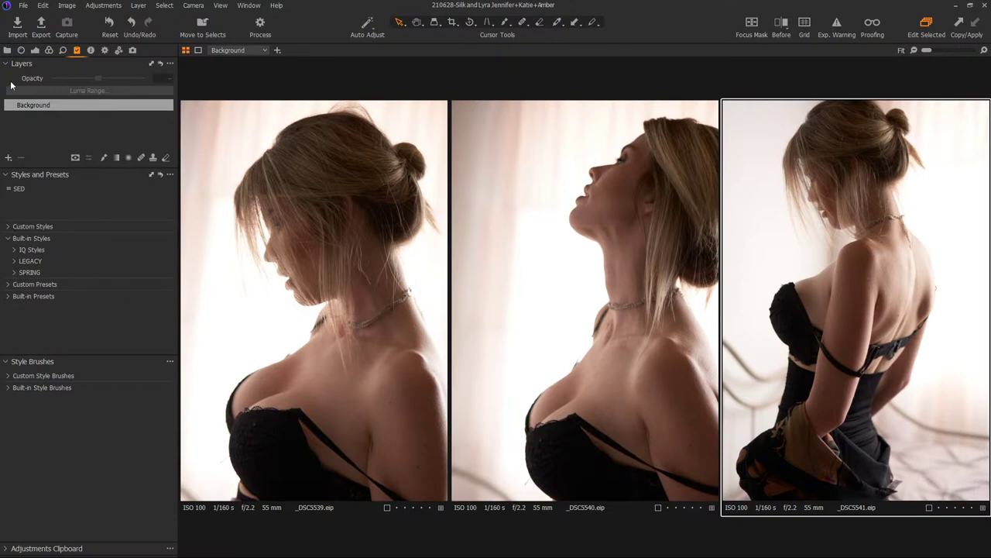
# Apply the 'no true black' curve preset from the Exposure tab and nudge its black point up.
pyautogui.click(36, 49)
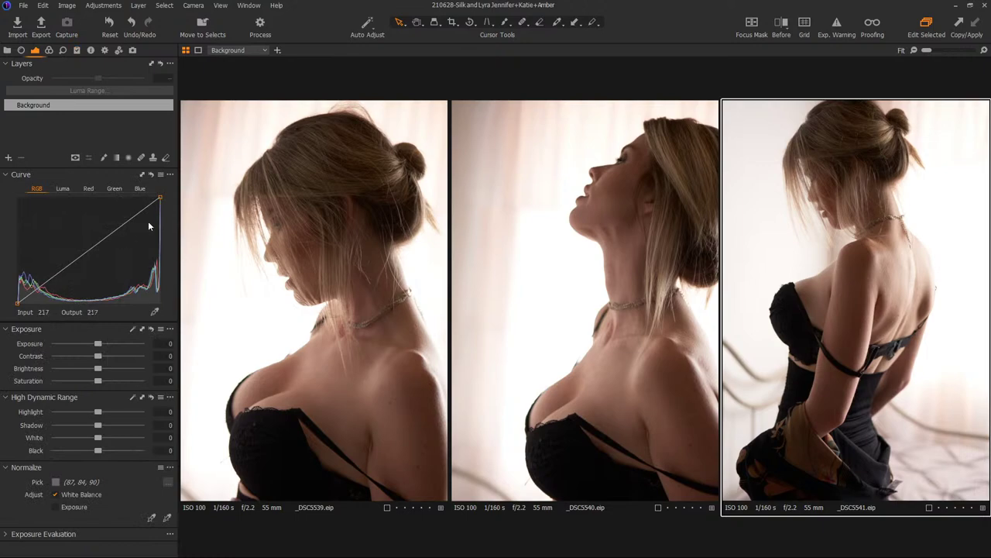
pyautogui.click(161, 174)
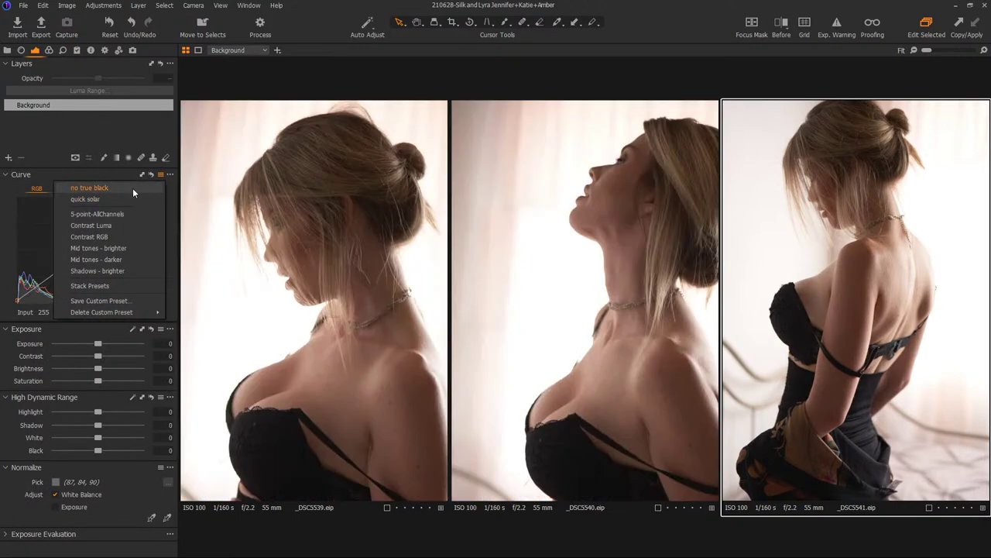
pyautogui.click(133, 188)
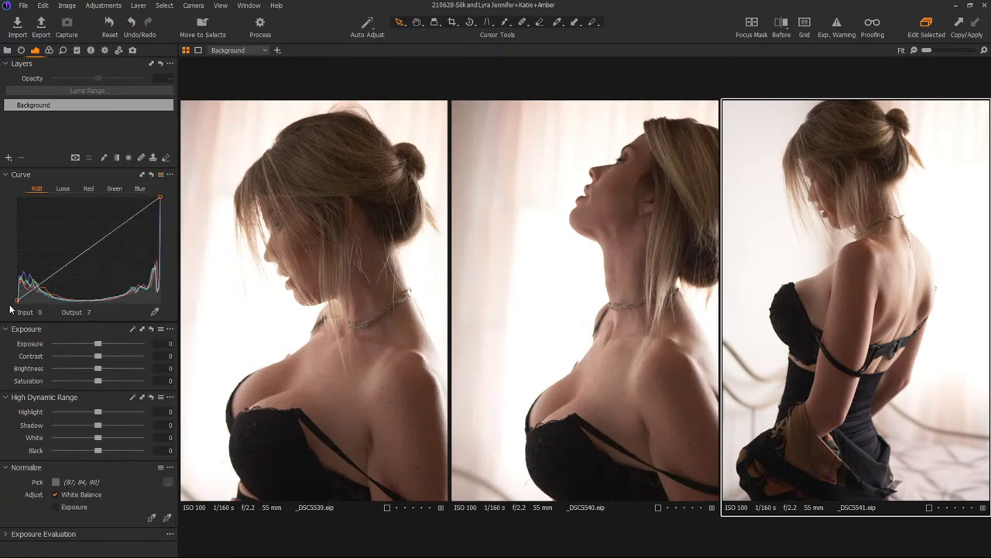
pyautogui.moveTo(7, 311)
pyautogui.mouseDown()
pyautogui.moveTo(8, 296)
pyautogui.moveTo(8, 311)
pyautogui.mouseUp()
# Show _DSC5541 alone and raise the curve's black point to brighten its shadows.
pyautogui.hotkey('ctrl', 'alt', 'v')
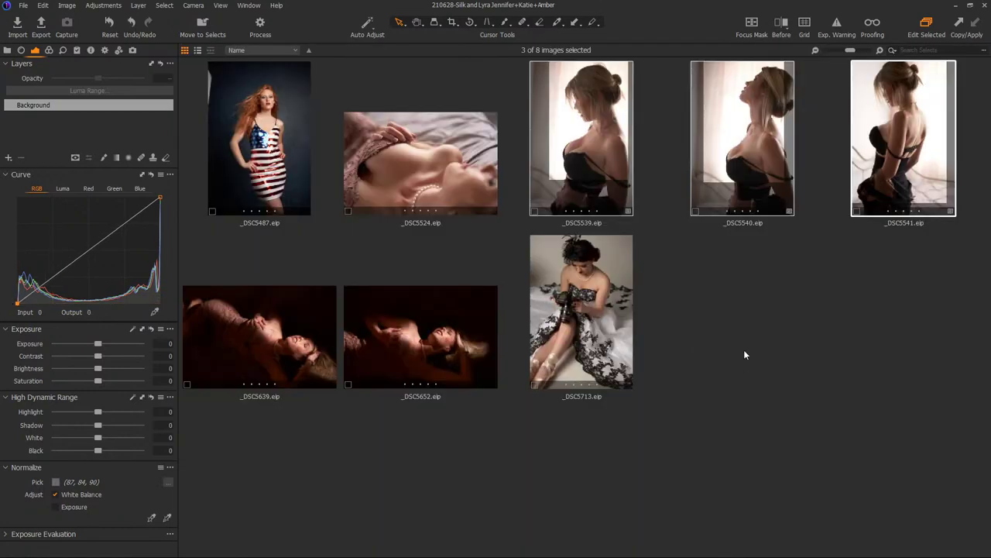
pyautogui.hotkey('ctrl', 'alt', 'v')
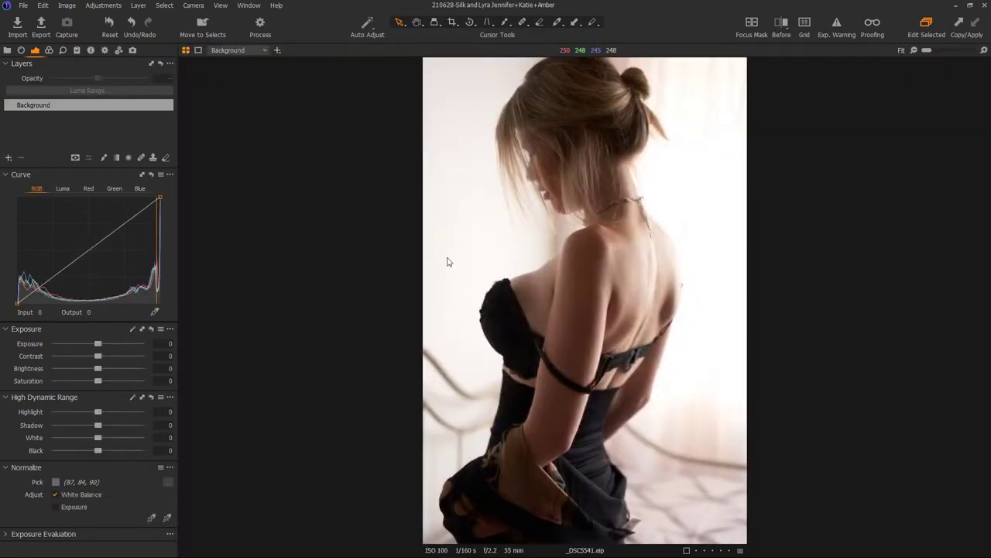
pyautogui.moveTo(11, 308); pyautogui.dragTo(11, 299)
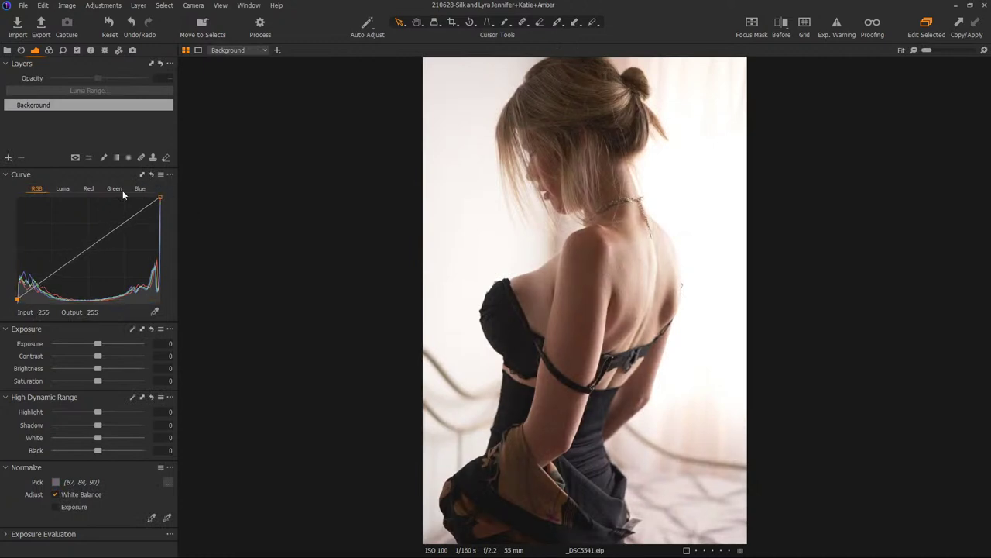
# Float and redock the Curve tool, then expand Custom Presets in the Styles list.
pyautogui.moveTo(49, 173); pyautogui.dragTo(305, 112)
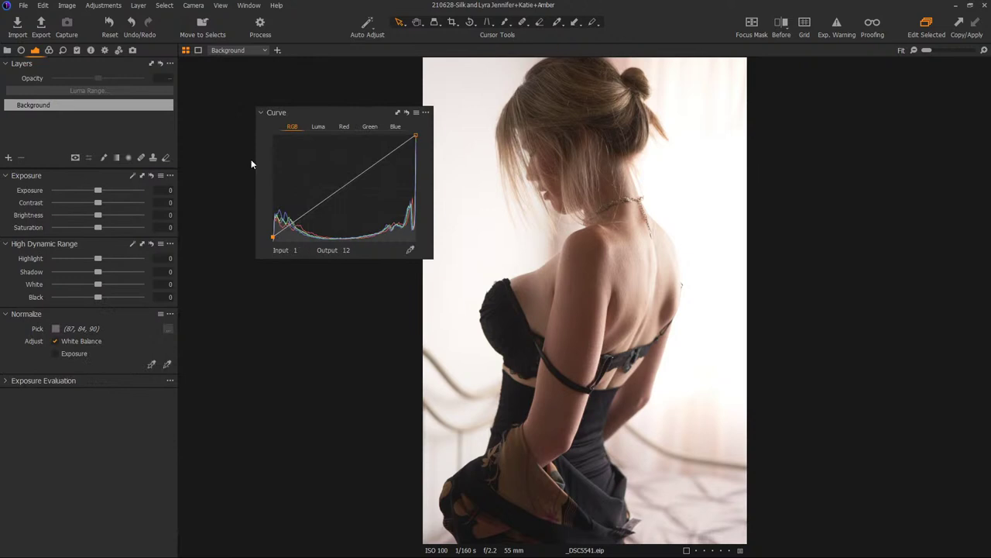
pyautogui.click(416, 112)
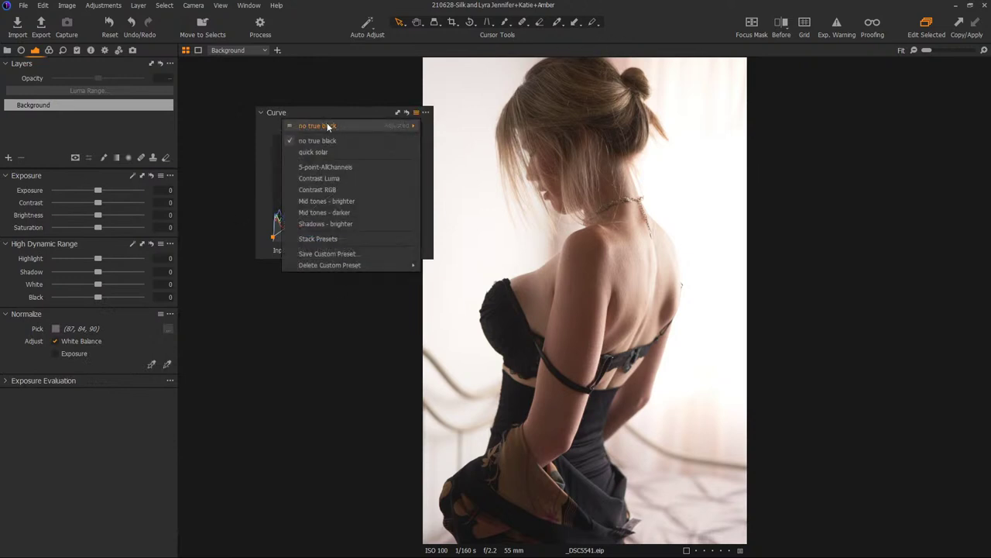
pyautogui.moveTo(327, 127)
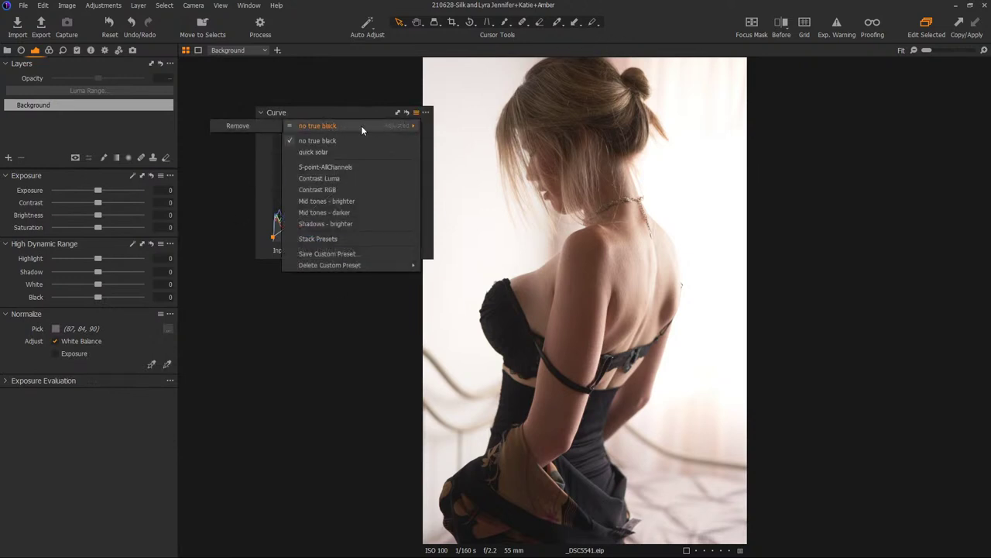
pyautogui.click(344, 89)
pyautogui.moveTo(341, 114); pyautogui.dragTo(149, 156)
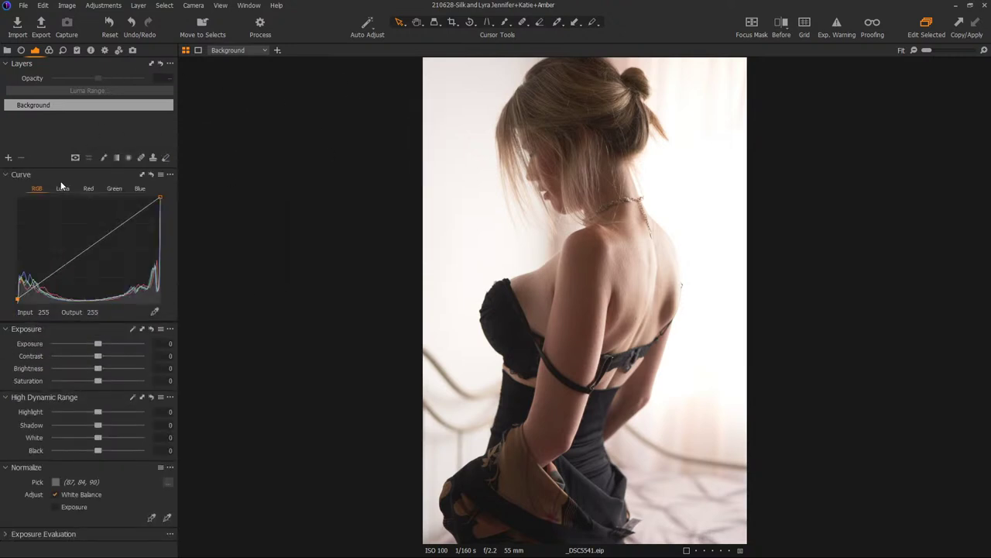
pyautogui.click(76, 49)
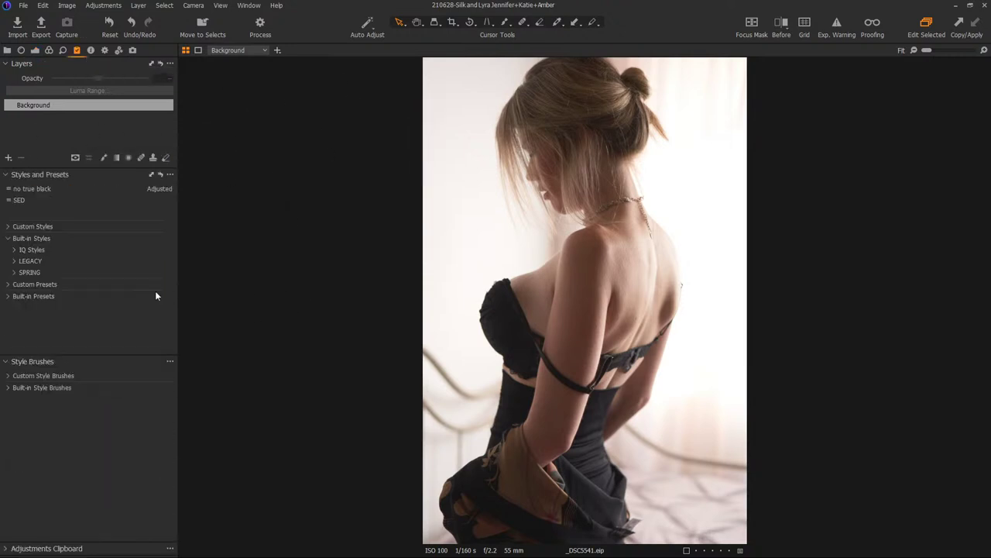
pyautogui.click(8, 285)
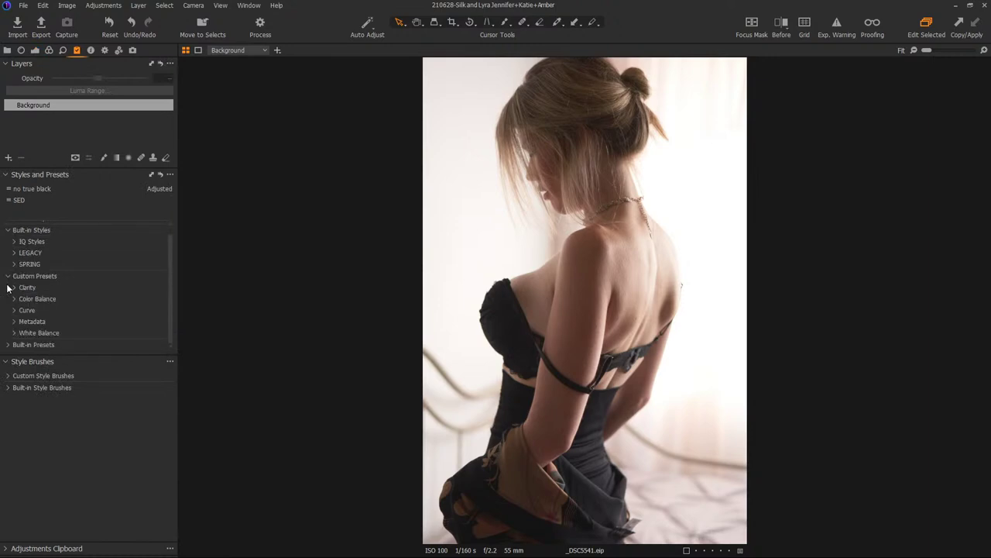
pyautogui.click(14, 310)
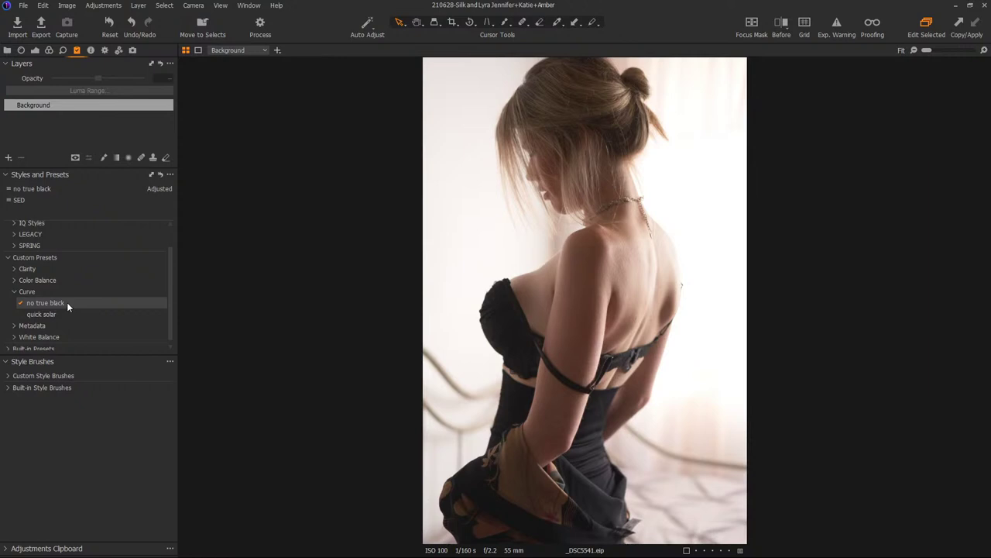
pyautogui.click(14, 280)
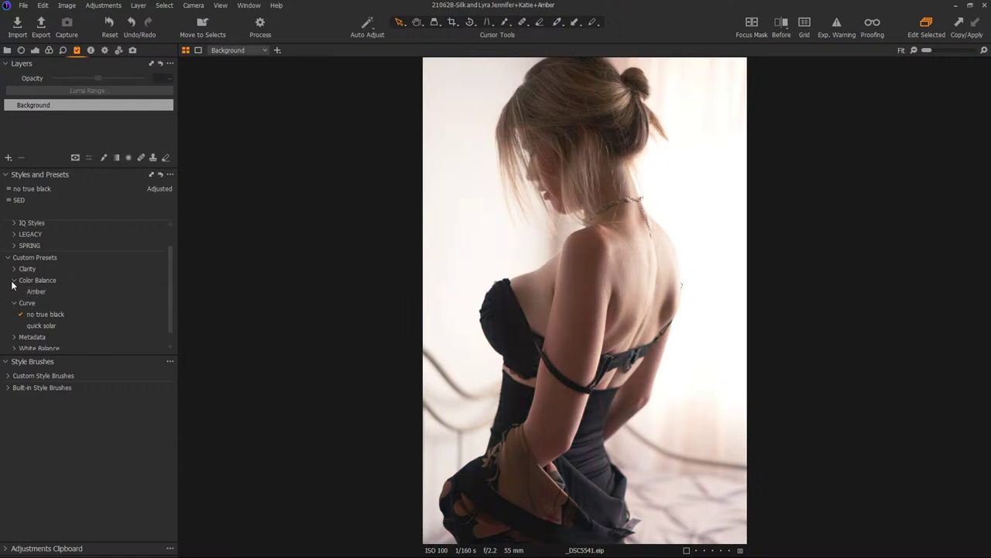
pyautogui.scroll(-1, 120, 318)
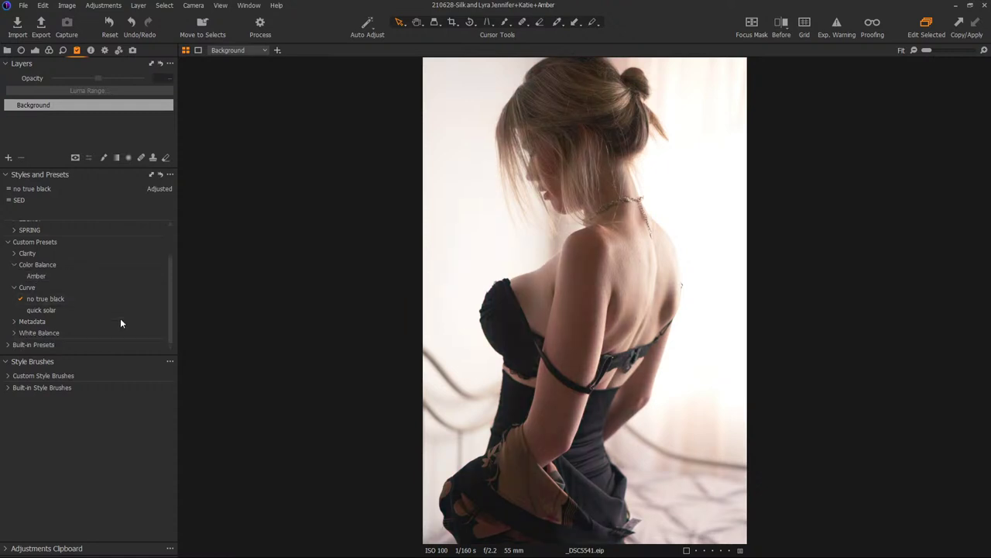
pyautogui.click(15, 321)
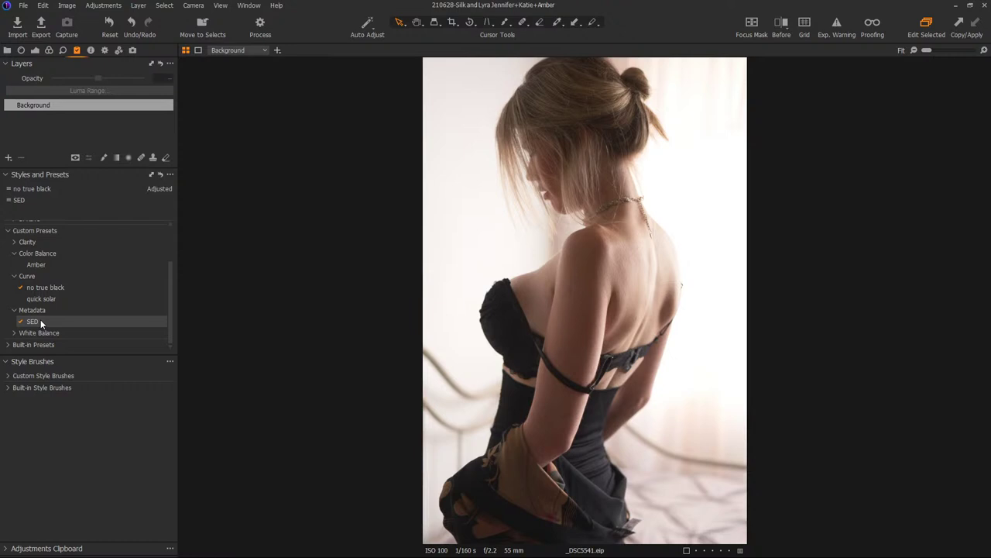
pyautogui.click(13, 333)
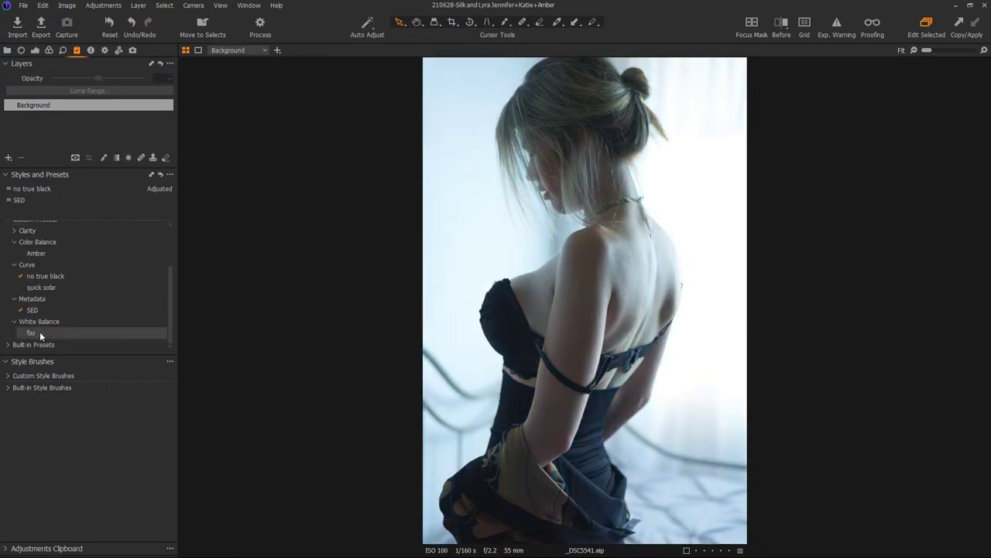
pyautogui.click(14, 322)
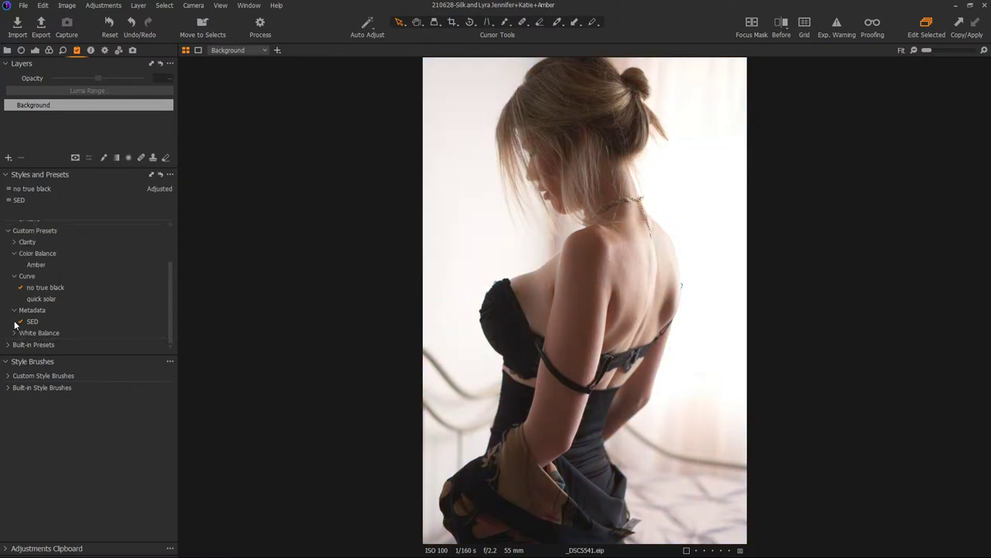
pyautogui.click(14, 311)
pyautogui.click(15, 288)
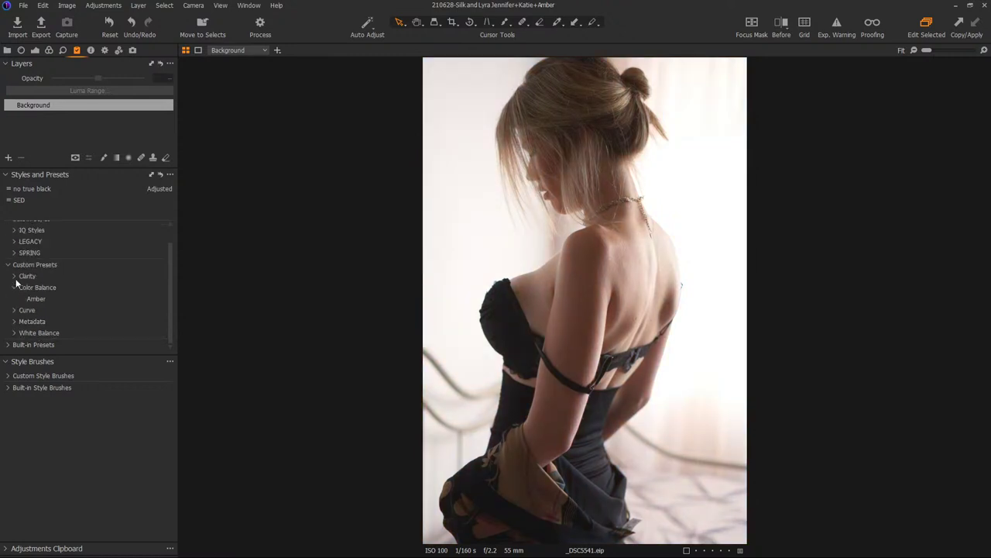
pyautogui.click(15, 288)
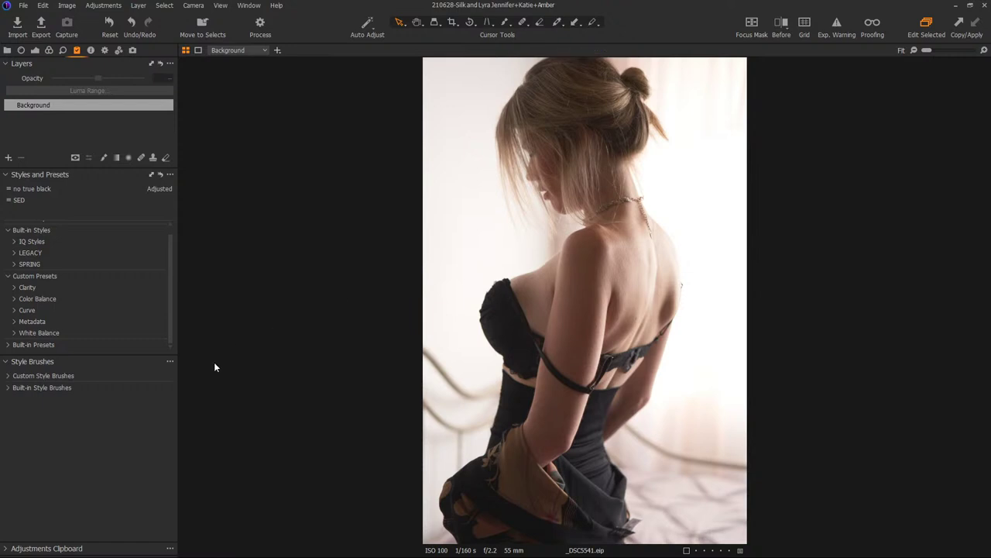
# Paint the Hair Details custom style brush over the portrait's hair.
pyautogui.click(9, 376)
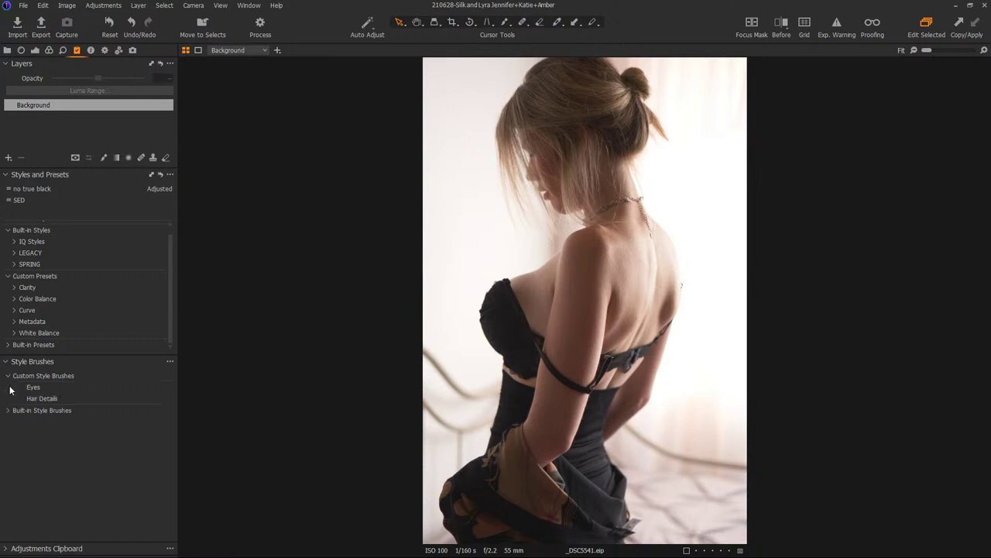
pyautogui.click(47, 401)
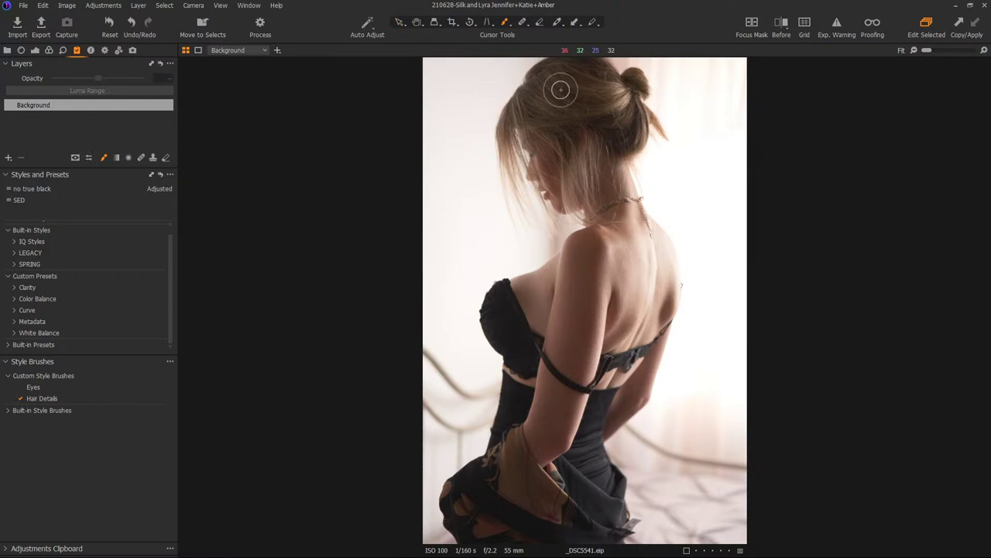
pyautogui.moveTo(571, 82)
pyautogui.mouseDown()
pyautogui.moveTo(536, 95)
pyautogui.moveTo(521, 117)
pyautogui.moveTo(559, 113)
pyautogui.moveTo(534, 114)
pyautogui.moveTo(579, 95)
pyautogui.moveTo(560, 87)
pyautogui.moveTo(598, 104)
pyautogui.moveTo(596, 86)
pyautogui.moveTo(626, 130)
pyautogui.moveTo(631, 101)
pyautogui.moveTo(632, 121)
pyautogui.moveTo(558, 120)
pyautogui.moveTo(578, 178)
pyautogui.mouseUp()
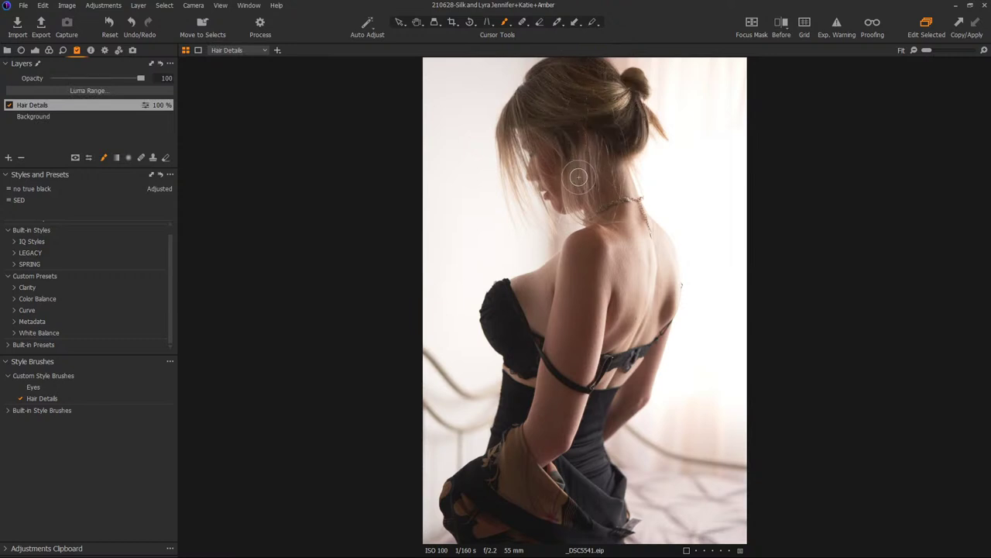
# Toggle the Hair Details layer off and on to compare, then delete it.
pyautogui.click(9, 106)
pyautogui.click(10, 107)
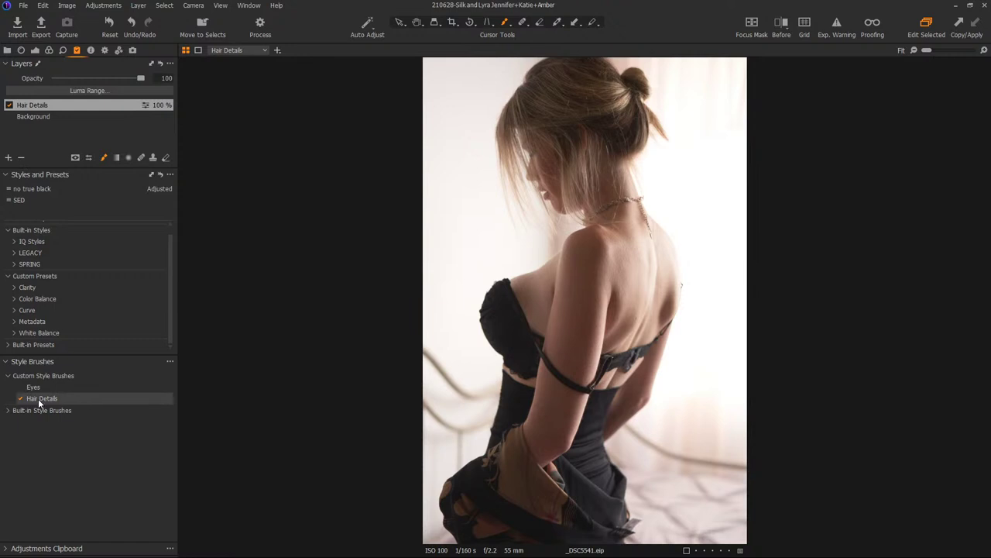
pyautogui.click(21, 158)
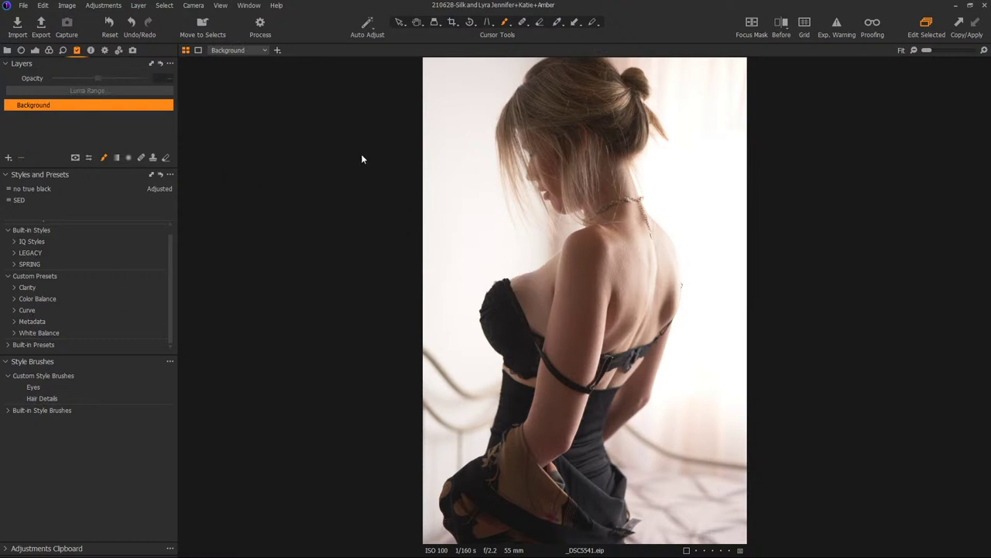
# Toggle normalize white balance, enable Black & White, show the layers, and try the highlight split-tone hue.
pyautogui.click(35, 51)
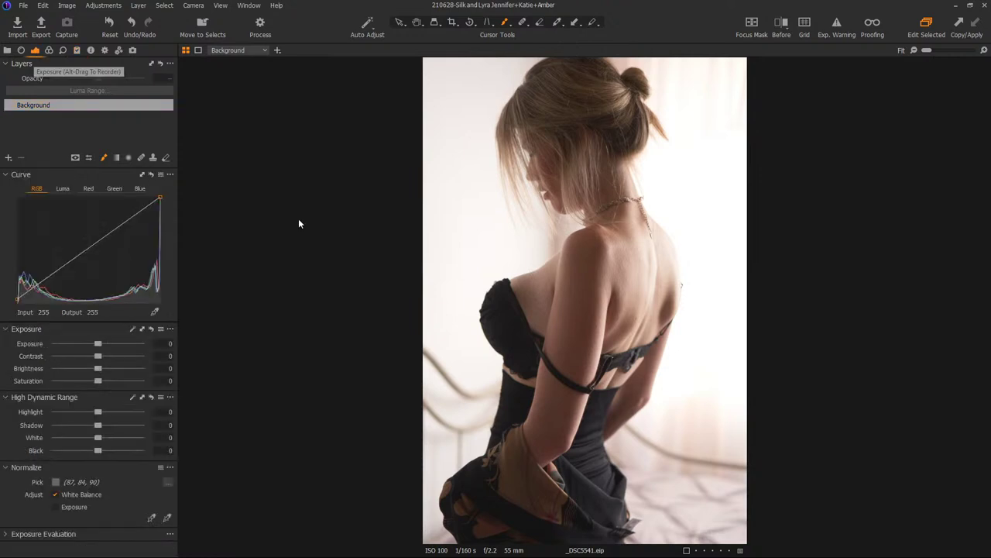
pyautogui.click(55, 494)
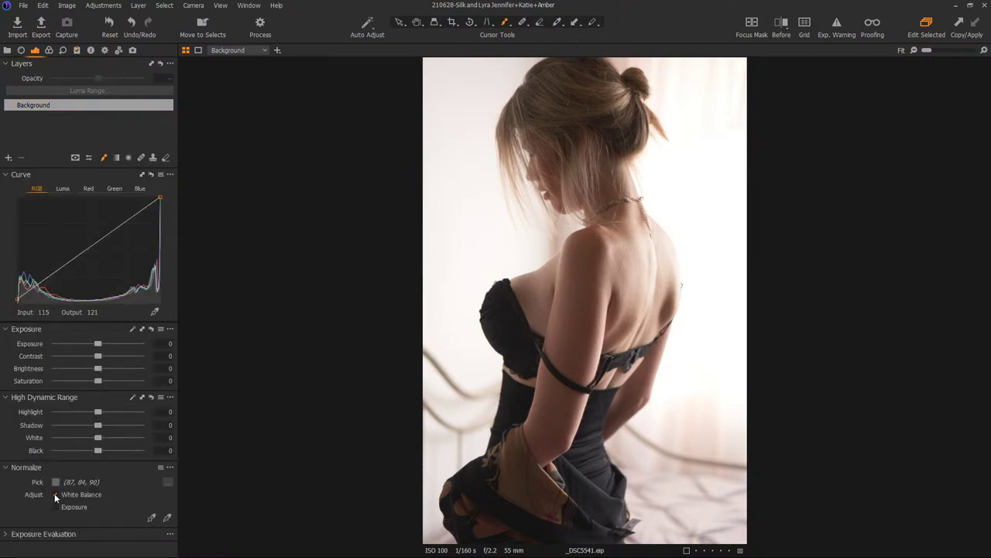
pyautogui.click(49, 50)
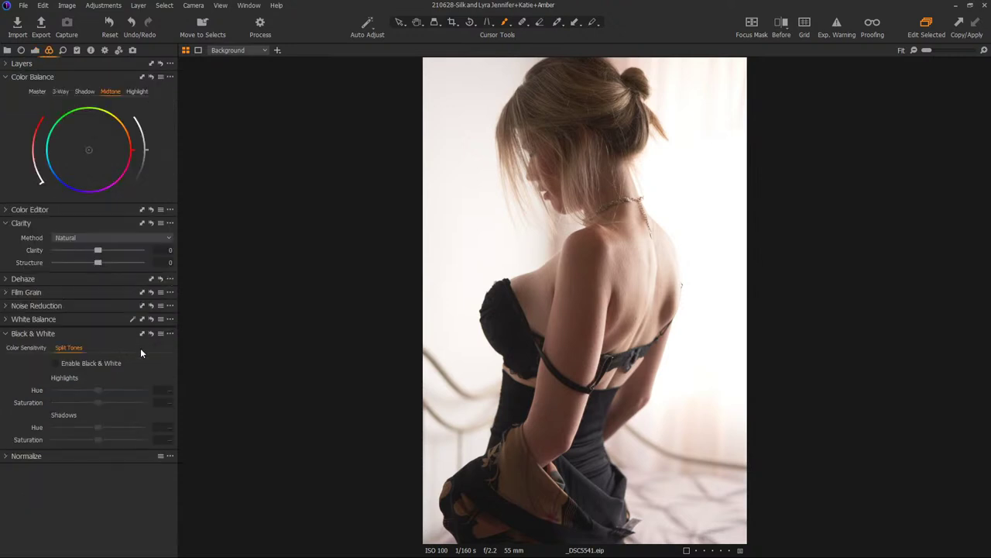
pyautogui.click(59, 362)
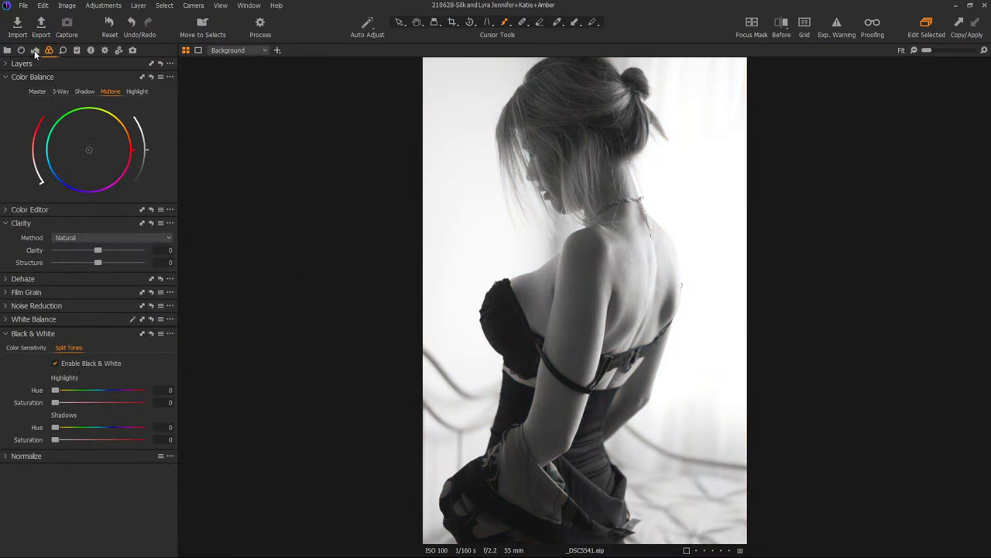
pyautogui.click(7, 65)
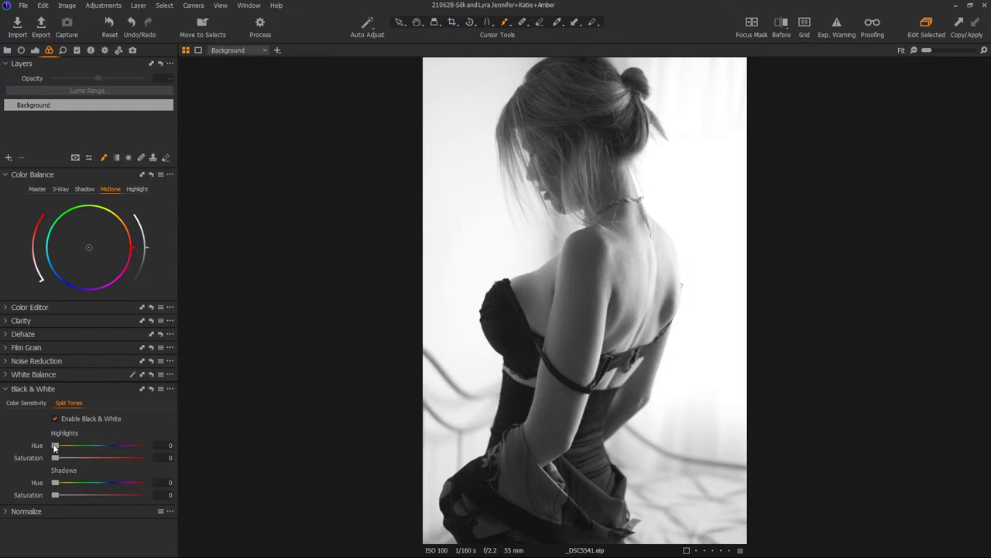
pyautogui.moveTo(56, 445)
pyautogui.mouseDown()
pyautogui.moveTo(67, 447)
pyautogui.moveTo(41, 441)
pyautogui.mouseUp()
# Add a filled adjustment layer with blue-tinted shadows and slightly orange-warmed midtones and highlights.
pyautogui.click(7, 159)
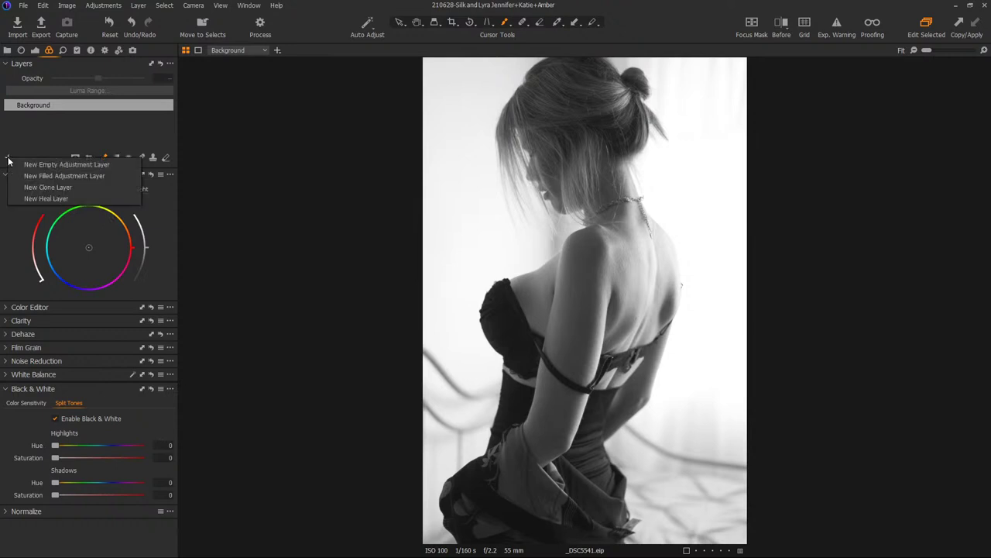
pyautogui.click(24, 176)
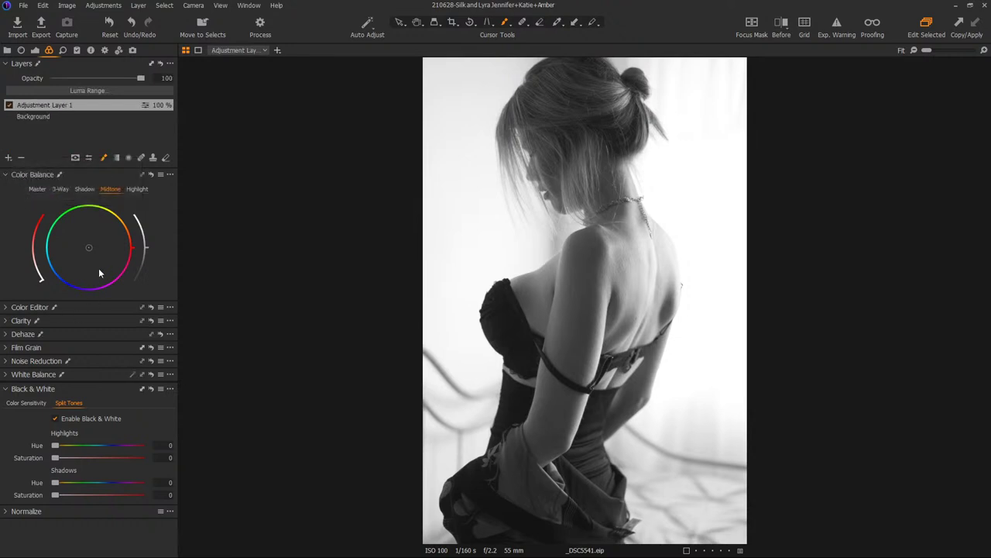
pyautogui.click(85, 190)
pyautogui.moveTo(90, 250)
pyautogui.mouseDown()
pyautogui.moveTo(68, 259)
pyautogui.moveTo(78, 258)
pyautogui.mouseUp()
pyautogui.click(81, 253)
pyautogui.click(109, 189)
pyautogui.moveTo(90, 247); pyautogui.dragTo(93, 243)
pyautogui.click(137, 189)
pyautogui.moveTo(89, 245); pyautogui.dragTo(92, 246)
pyautogui.click(87, 191)
# Lift the curve's black point, raise shadow lightness, and set Highlight to -28.
pyautogui.click(35, 49)
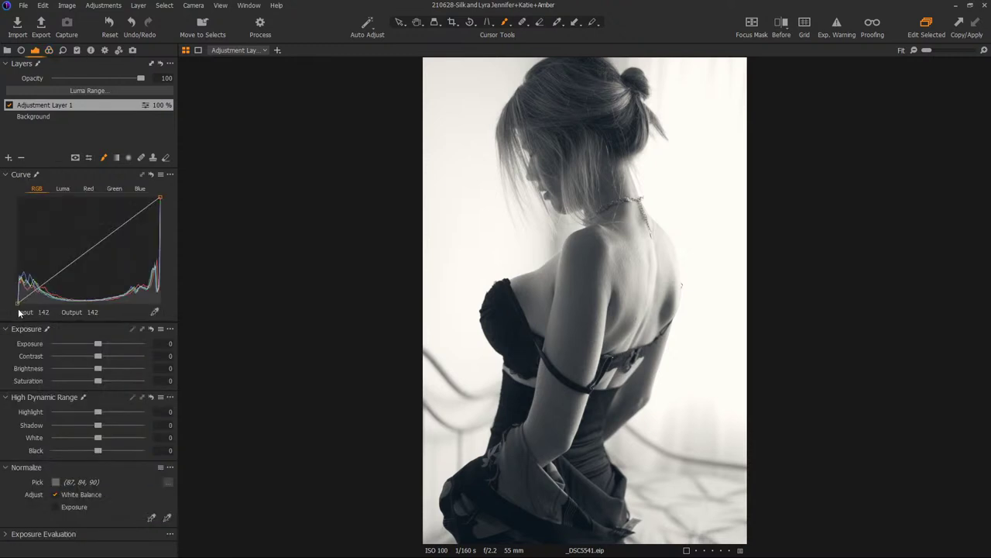
pyautogui.moveTo(17, 302); pyautogui.dragTo(17, 302)
pyautogui.click(48, 50)
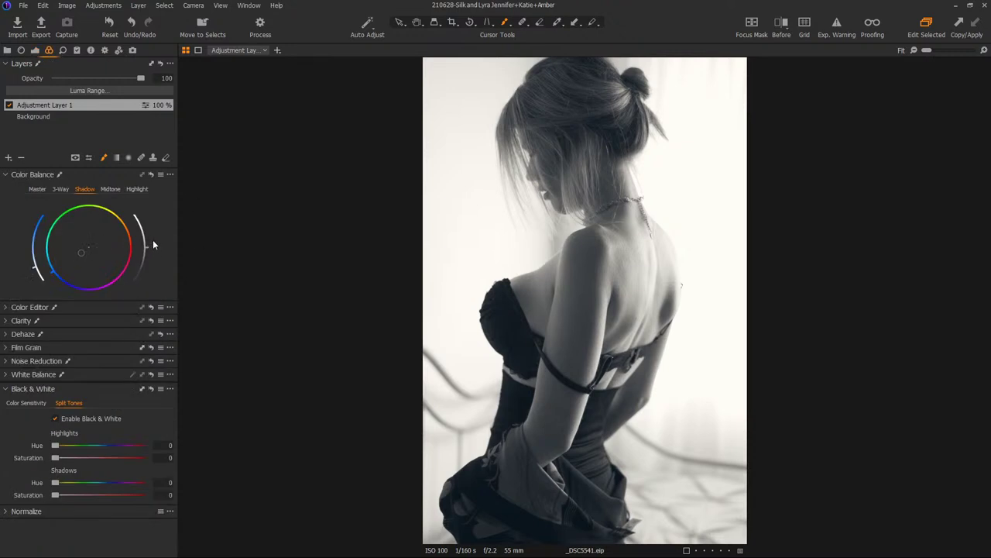
pyautogui.moveTo(148, 245); pyautogui.dragTo(150, 240)
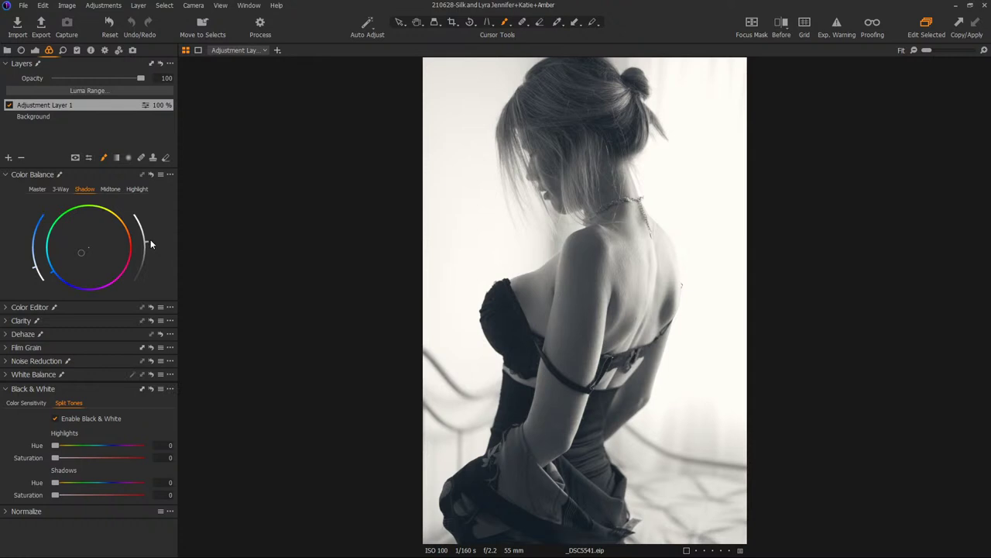
pyautogui.click(36, 54)
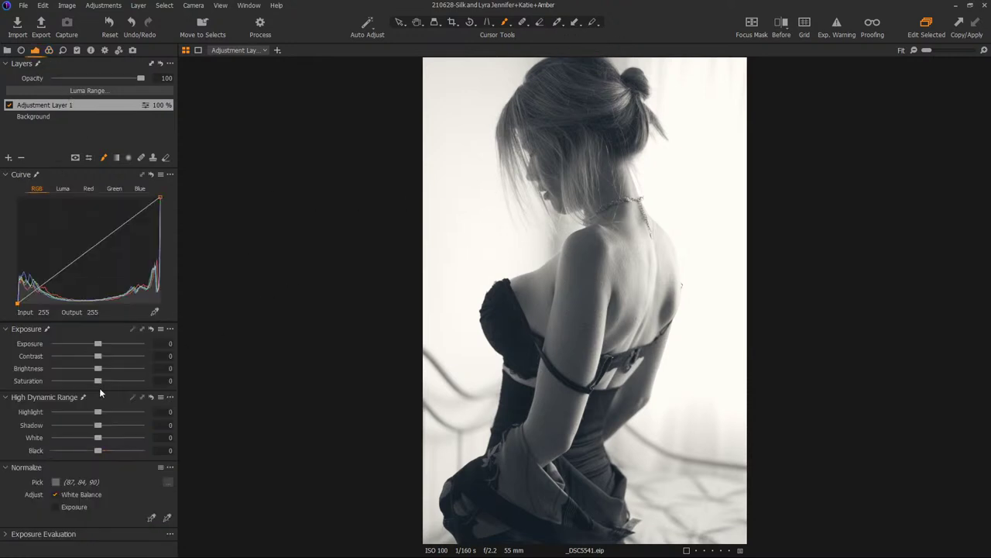
pyautogui.moveTo(99, 414); pyautogui.dragTo(85, 412)
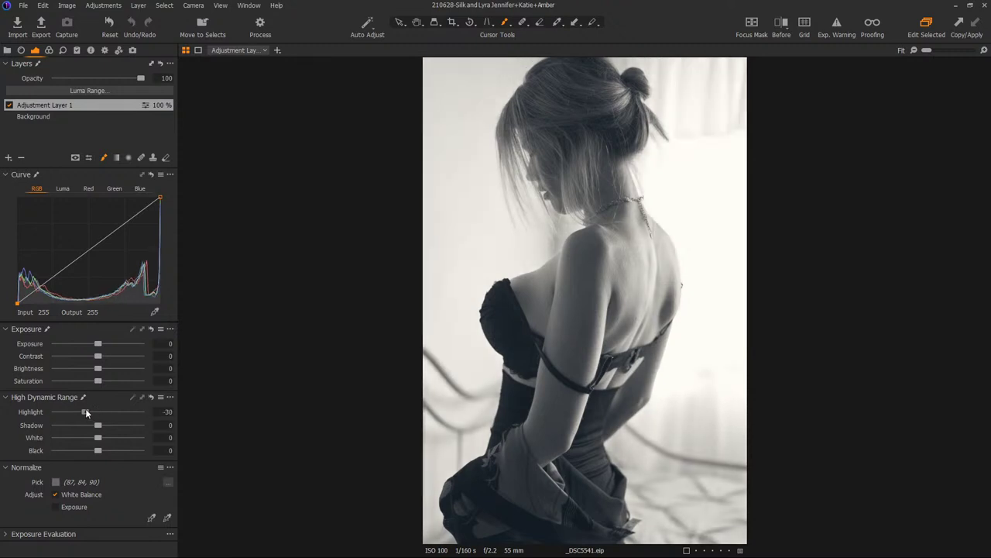
pyautogui.moveTo(85, 411); pyautogui.dragTo(87, 411)
pyautogui.click(847, 38)
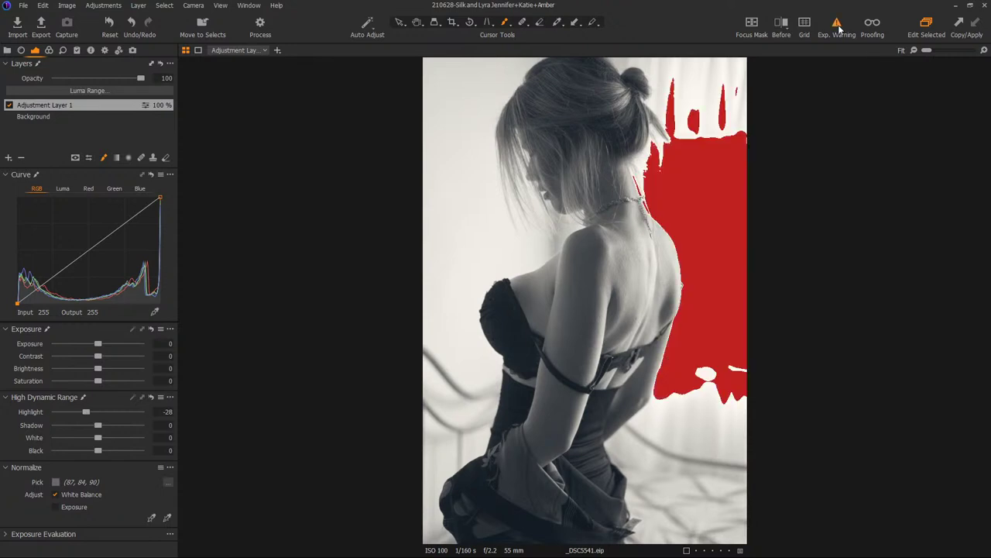
pyautogui.click(838, 29)
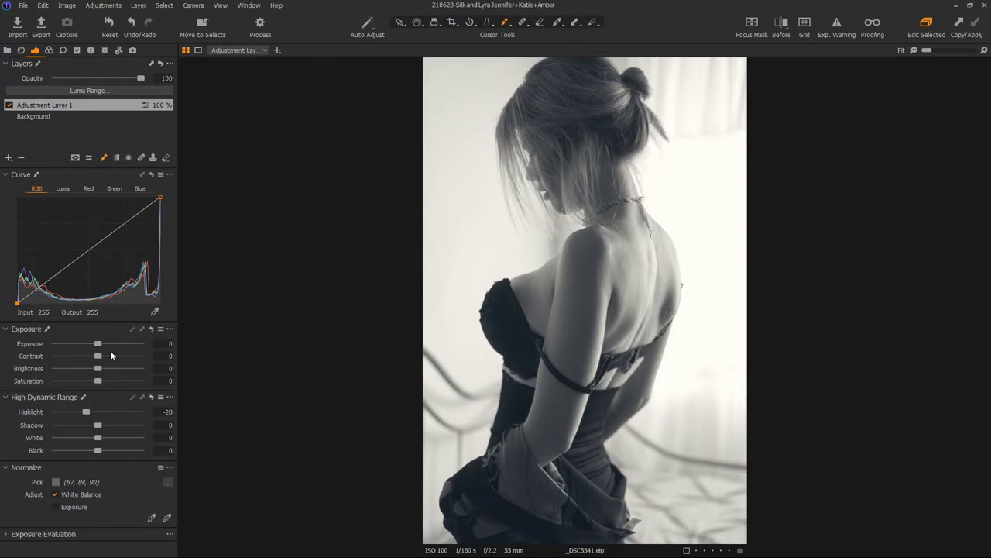
# Experiment with contrast, brightness, the curve black point, and crushing Black down to -100.
pyautogui.moveTo(98, 355)
pyautogui.mouseDown()
pyautogui.moveTo(109, 355)
pyautogui.moveTo(76, 354)
pyautogui.moveTo(109, 355)
pyautogui.mouseUp()
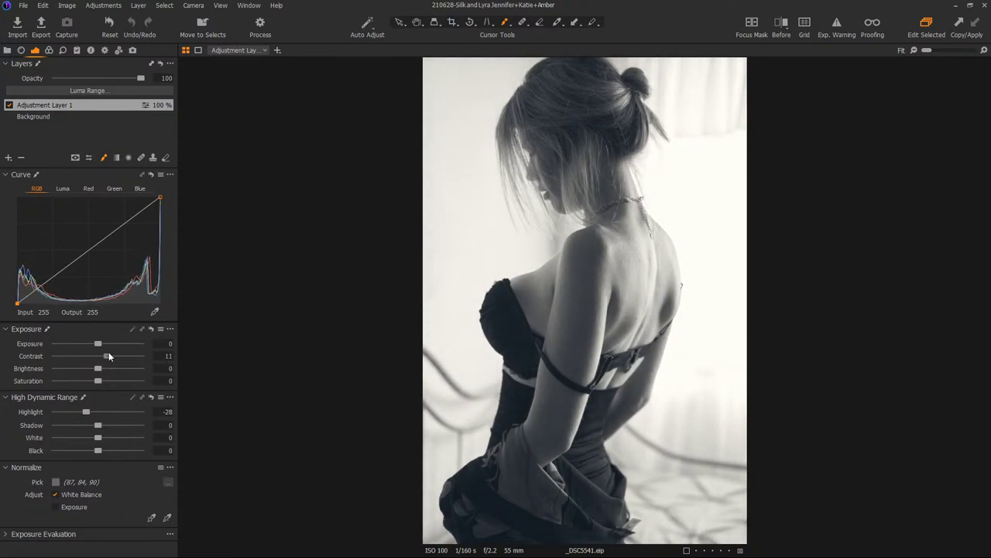
pyautogui.moveTo(97, 366); pyautogui.dragTo(92, 369)
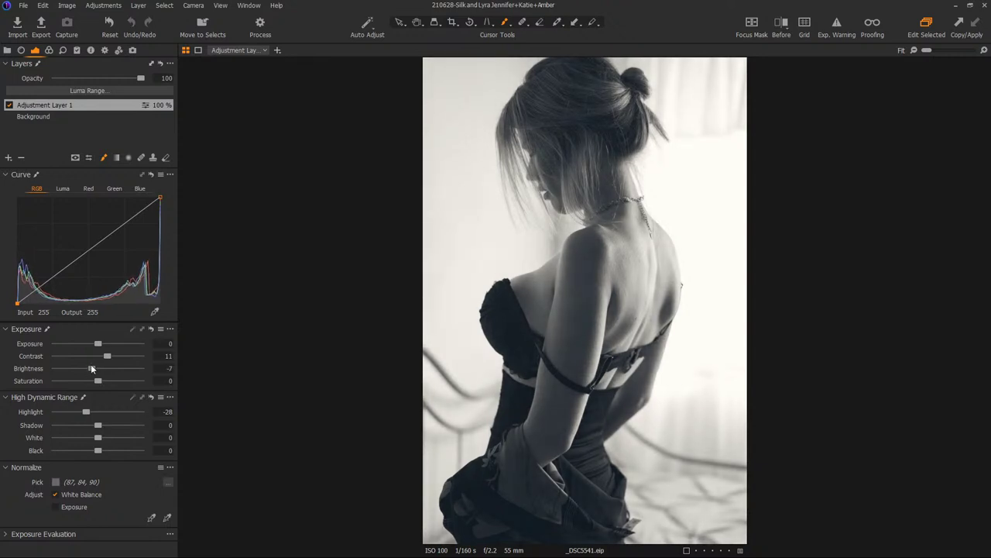
pyautogui.doubleClick(90, 366)
pyautogui.moveTo(98, 450); pyautogui.dragTo(78, 449)
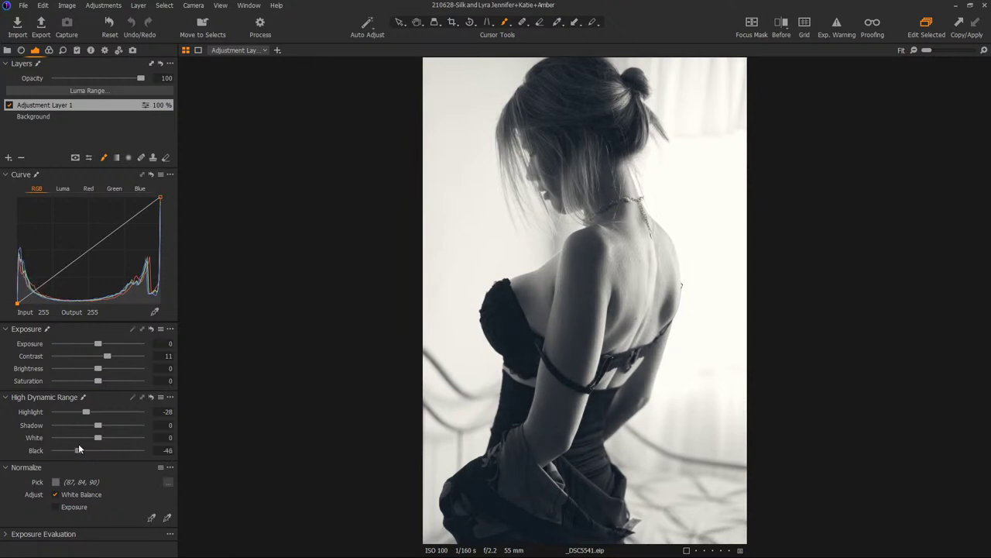
pyautogui.moveTo(16, 302); pyautogui.dragTo(17, 303)
pyautogui.moveTo(78, 450); pyautogui.dragTo(39, 447)
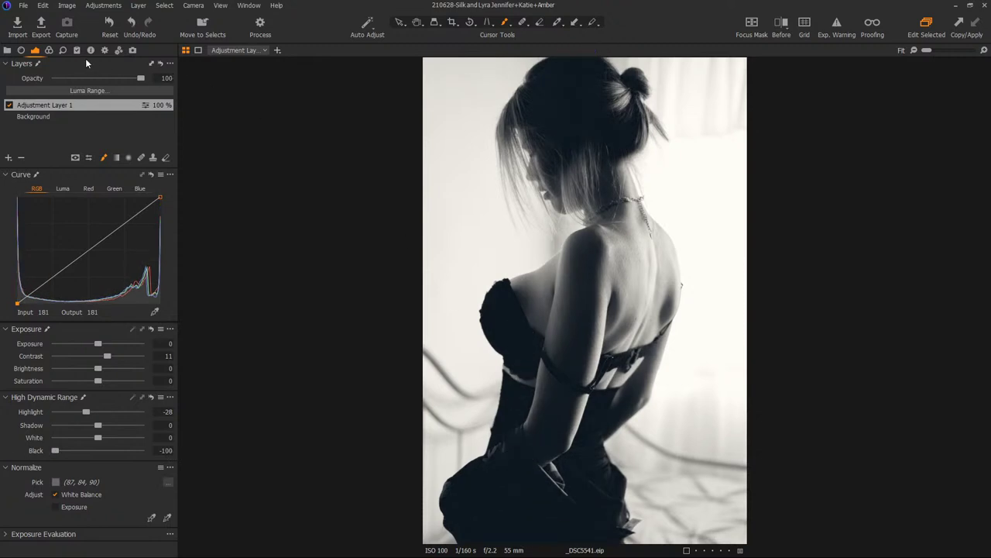
# Darken the Color Balance shadows slightly, then reset Black and set it to about -29.
pyautogui.click(50, 50)
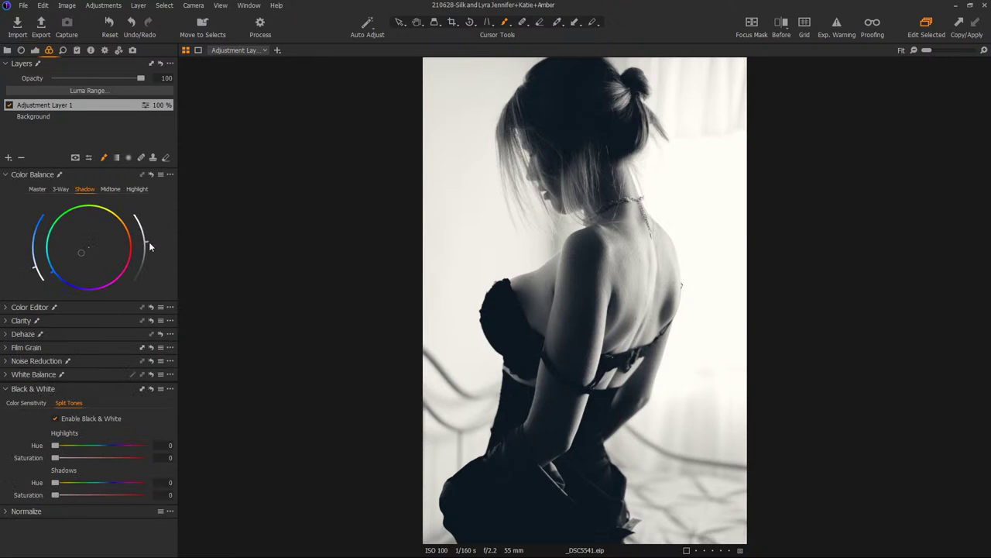
pyautogui.moveTo(149, 245); pyautogui.dragTo(150, 246)
pyautogui.click(35, 50)
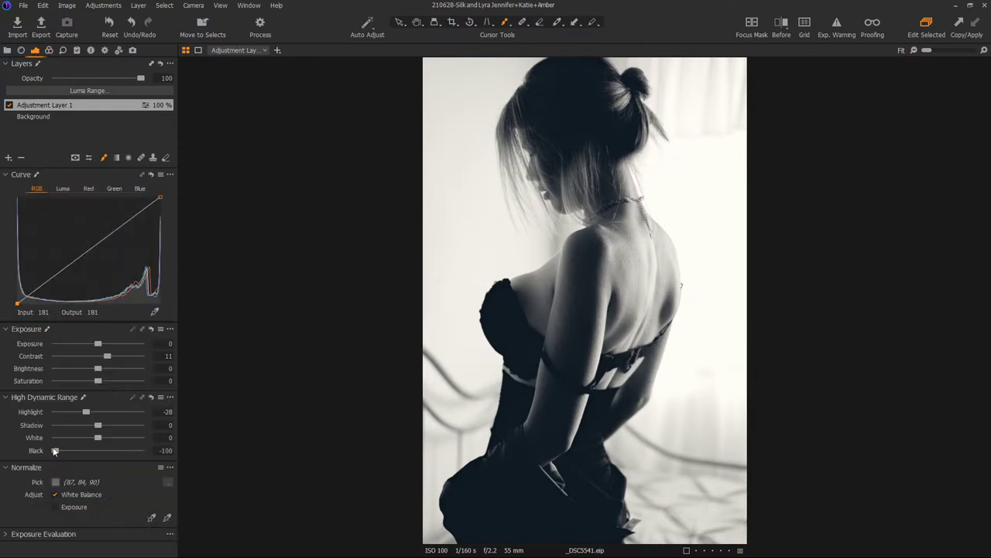
pyautogui.doubleClick(54, 451)
pyautogui.moveTo(99, 451); pyautogui.dragTo(84, 450)
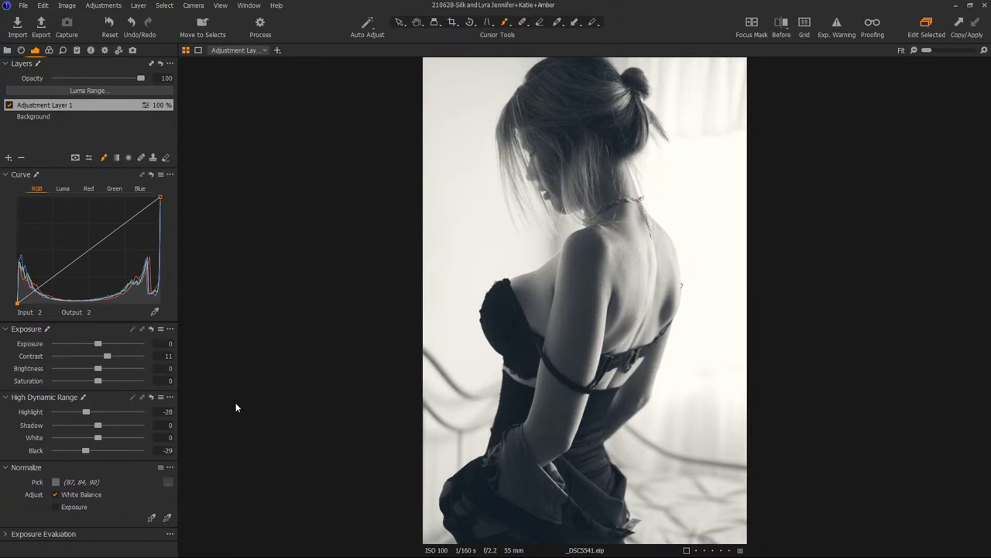
# Review Adjustment Layer 1's Save Settings as Style options (Contrast, Black Recovery, Color Balance), then cancel.
pyautogui.click(76, 51)
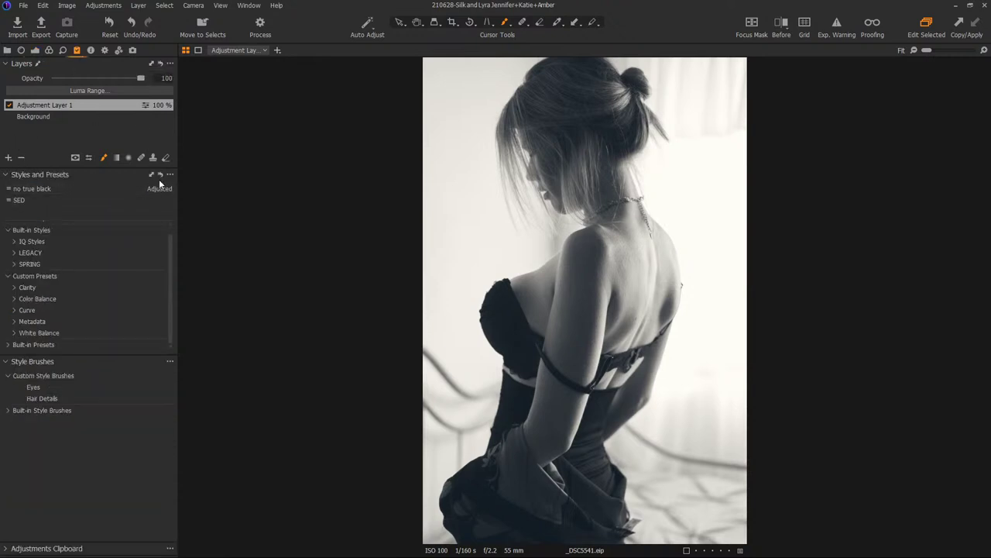
pyautogui.scroll(1, 171, 243)
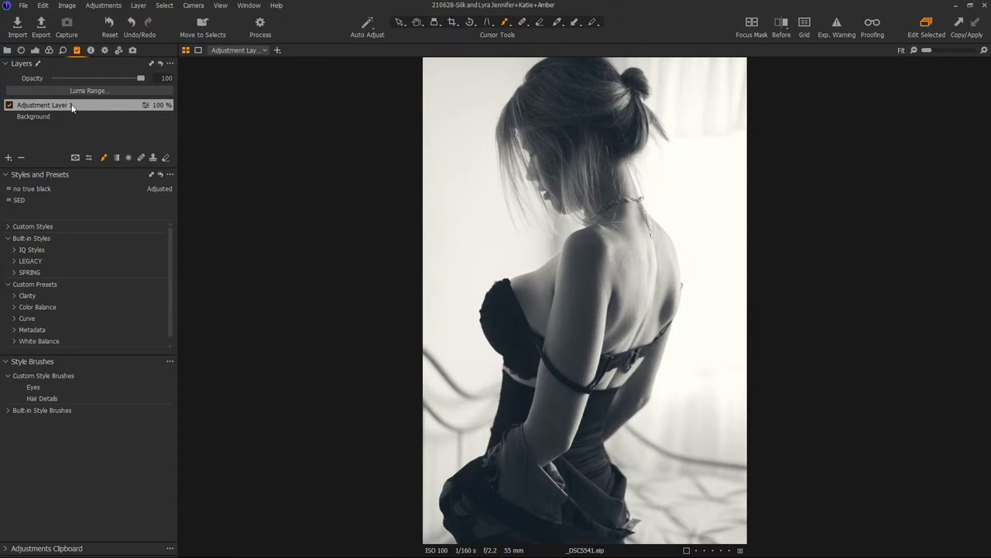
pyautogui.click(170, 64)
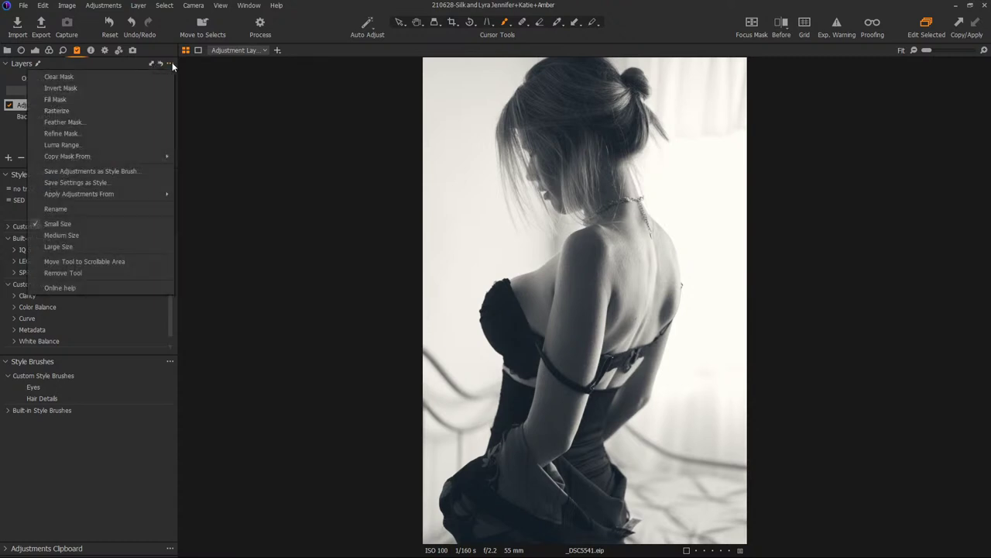
pyautogui.click(92, 183)
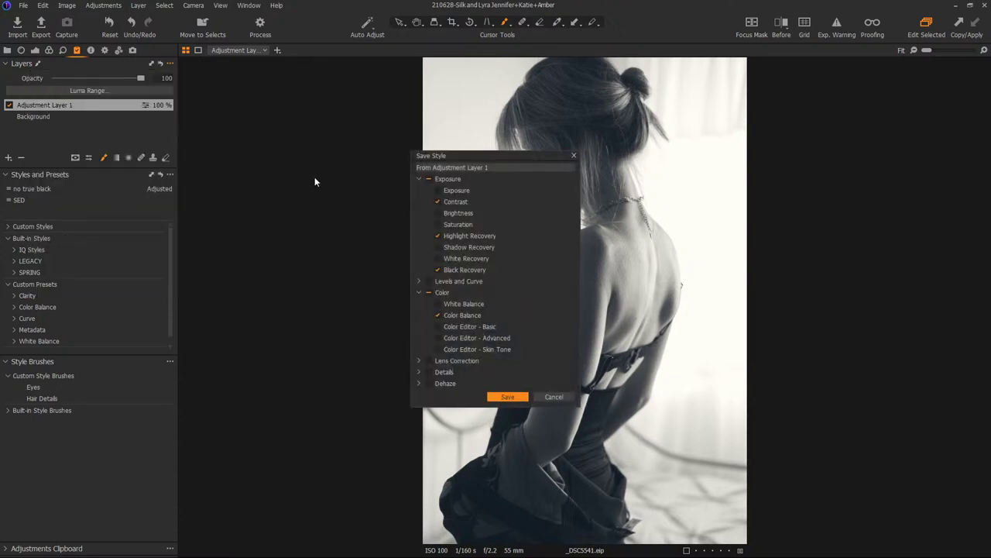
pyautogui.moveTo(519, 161); pyautogui.dragTo(360, 152)
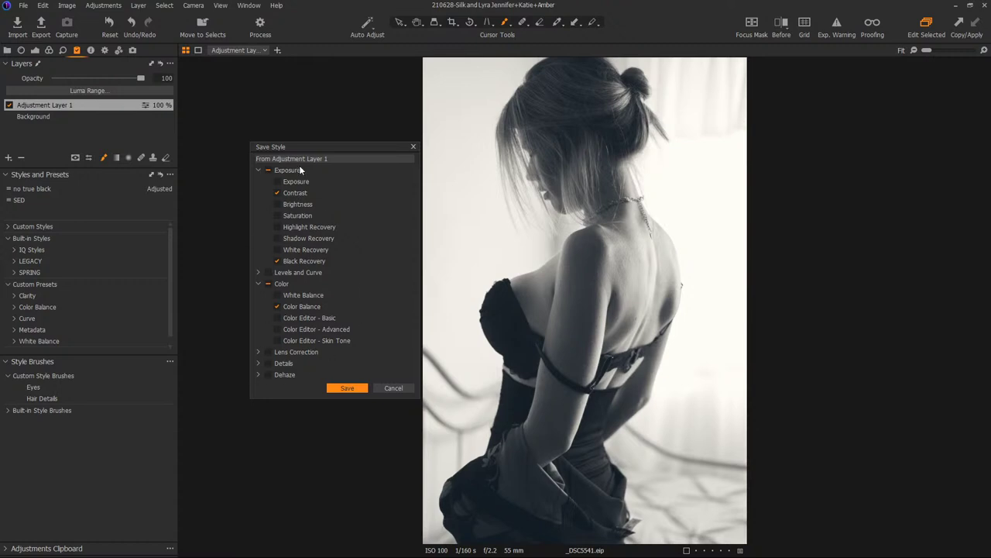
pyautogui.click(379, 387)
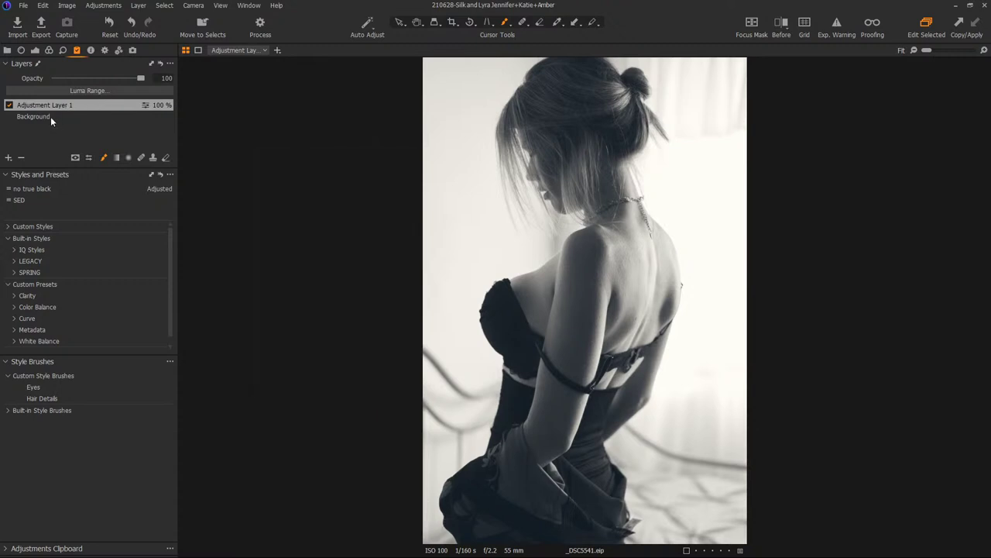
# Delete Adjustment Layer 1 and tint the Background layer's shadows cool blue.
pyautogui.click(21, 157)
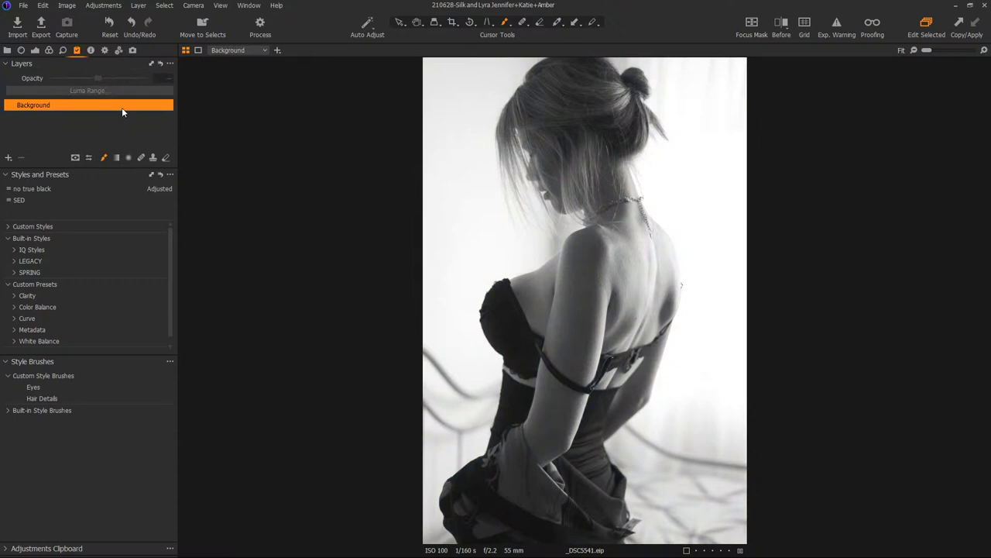
pyautogui.click(49, 50)
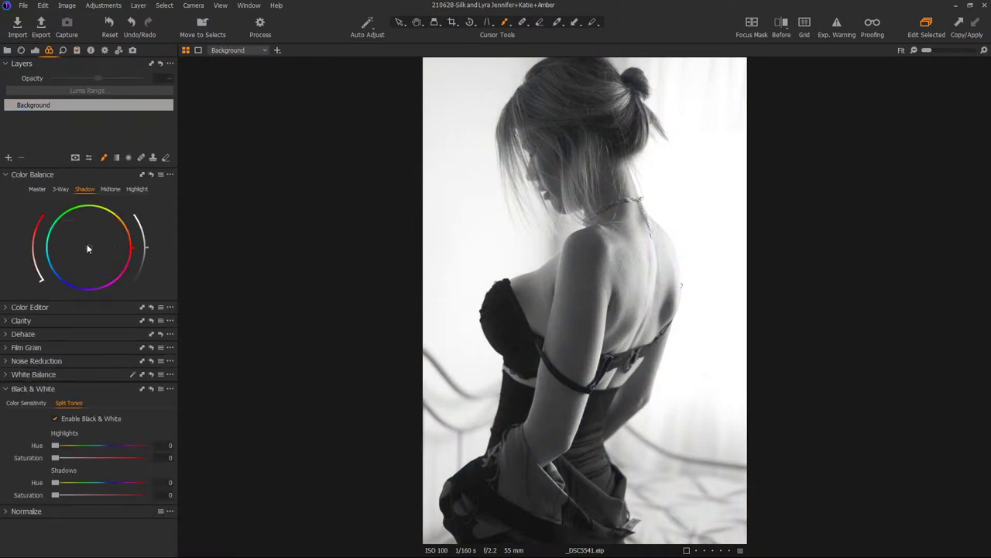
pyautogui.moveTo(87, 248); pyautogui.dragTo(82, 257)
# Set Contrast to 10, Highlight to -35 and Black to -36.
pyautogui.click(35, 51)
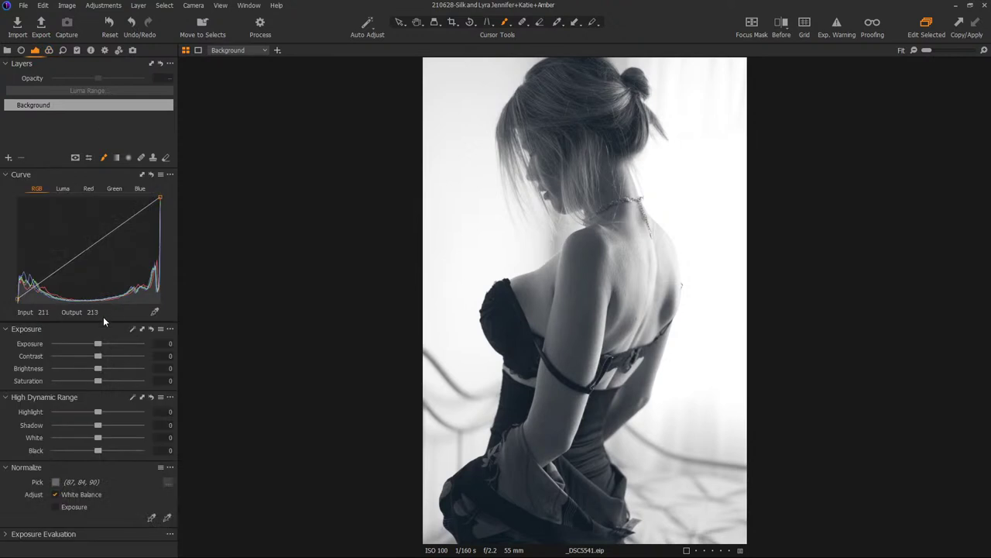
pyautogui.moveTo(97, 356); pyautogui.dragTo(106, 356)
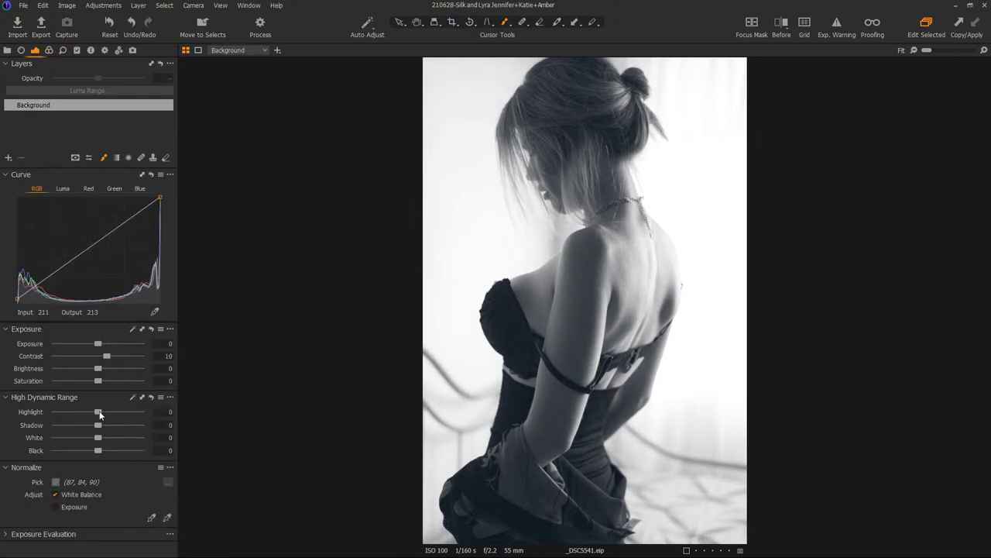
pyautogui.moveTo(98, 412); pyautogui.dragTo(84, 413)
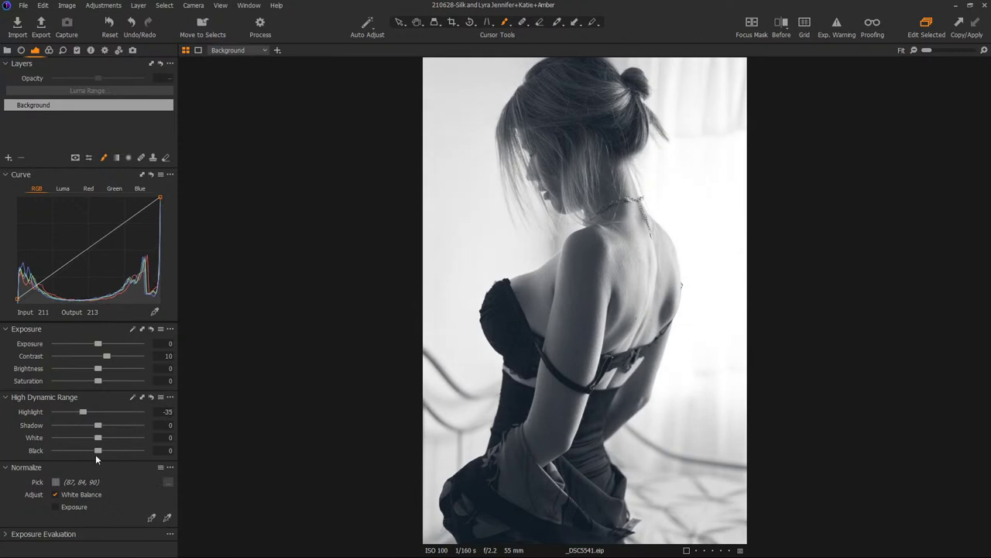
pyautogui.moveTo(98, 451); pyautogui.dragTo(82, 450)
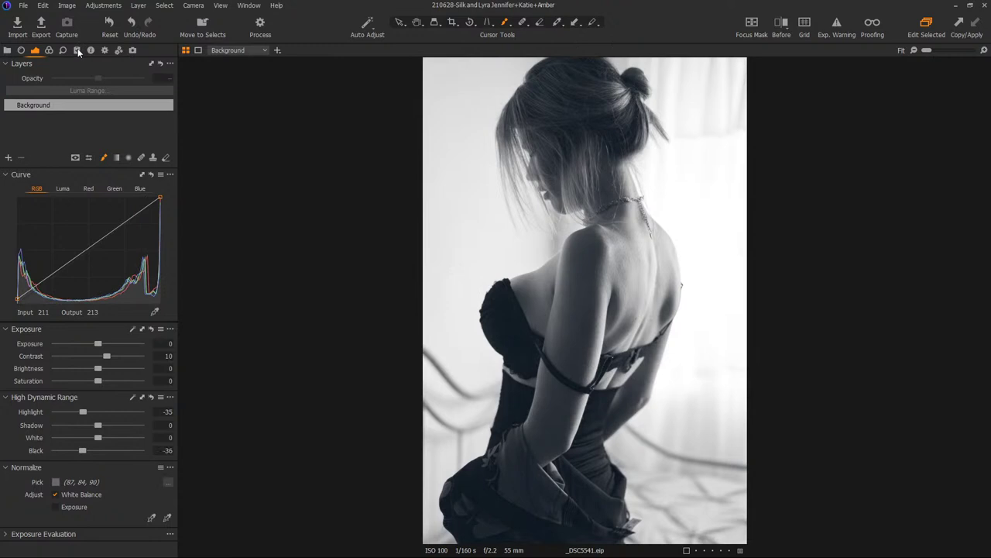
# Give the midtones a subtle orange Color Balance tint and warm the highlights toward yellow.
pyautogui.click(49, 51)
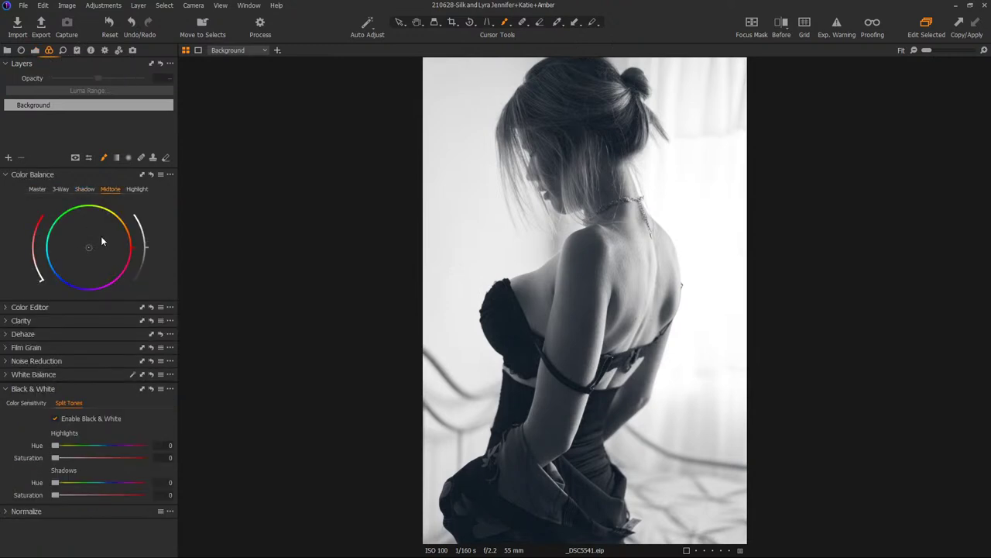
pyautogui.moveTo(91, 248); pyautogui.dragTo(95, 247)
pyautogui.moveTo(94, 242); pyautogui.dragTo(91, 248)
pyautogui.moveTo(89, 245); pyautogui.dragTo(94, 243)
pyautogui.click(134, 189)
pyautogui.moveTo(90, 246)
pyautogui.mouseDown()
pyautogui.moveTo(168, 216)
pyautogui.moveTo(121, 195)
pyautogui.moveTo(95, 244)
pyautogui.mouseUp()
# Push Clarity to 100 with the Classic method, then reset Clarity to 0.
pyautogui.click(7, 323)
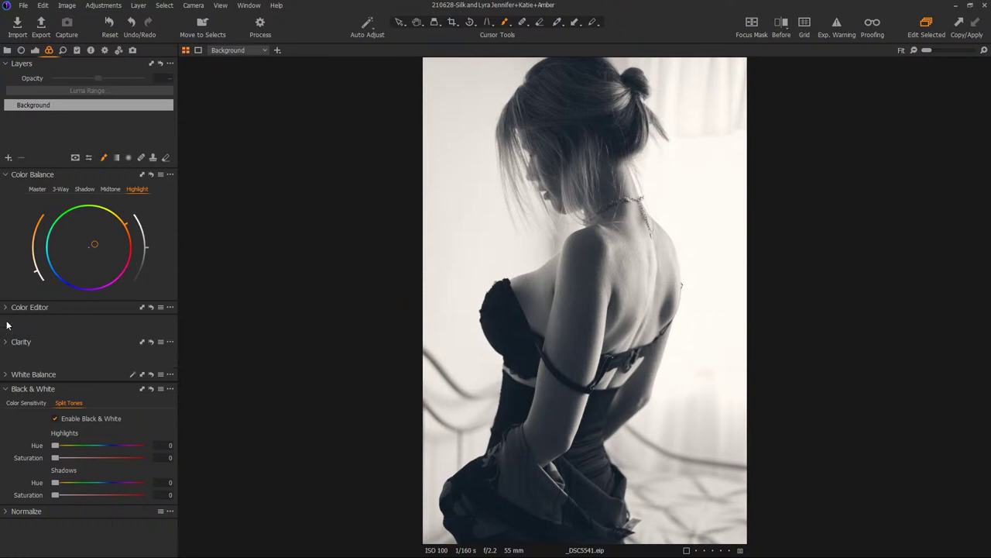
pyautogui.moveTo(101, 253); pyautogui.dragTo(274, 250)
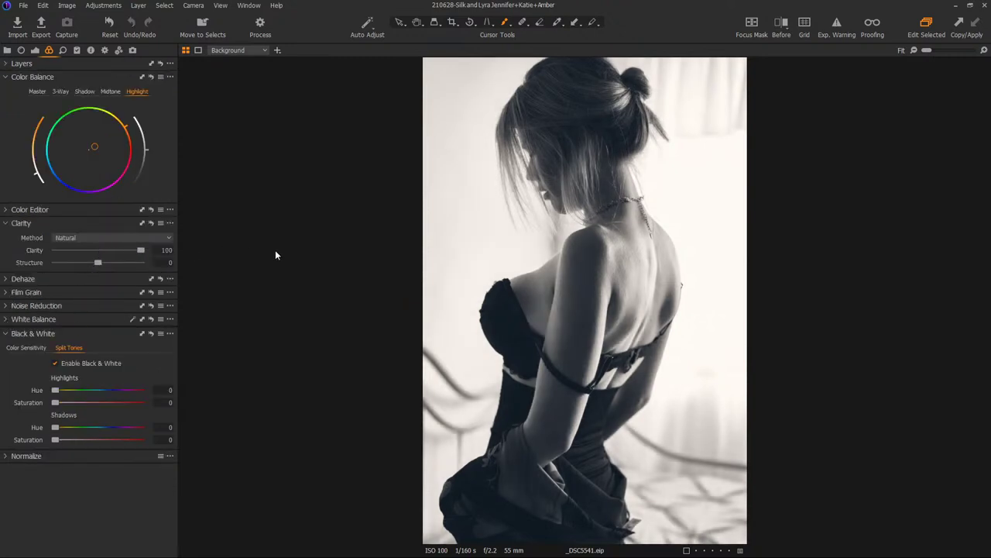
pyautogui.click(106, 240)
pyautogui.click(101, 282)
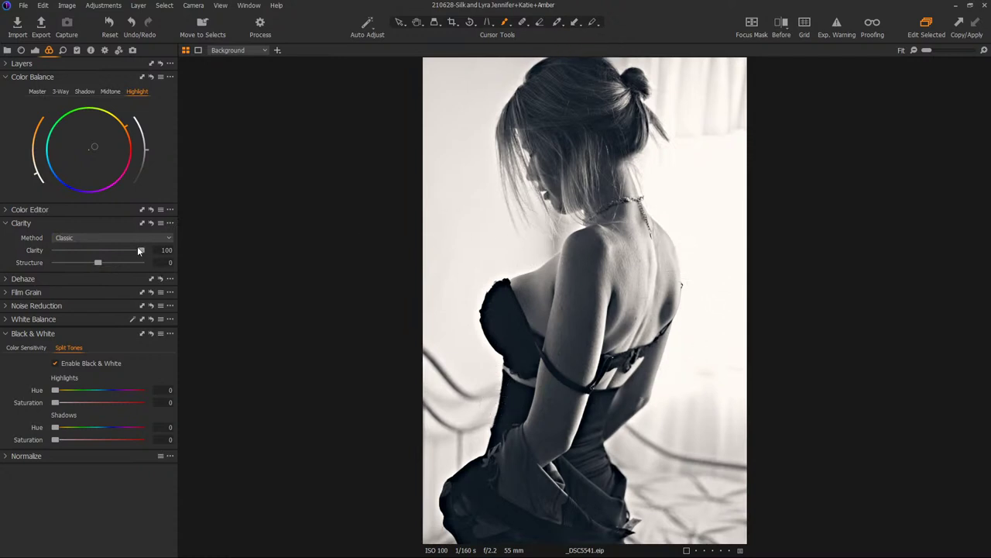
pyautogui.doubleClick(141, 252)
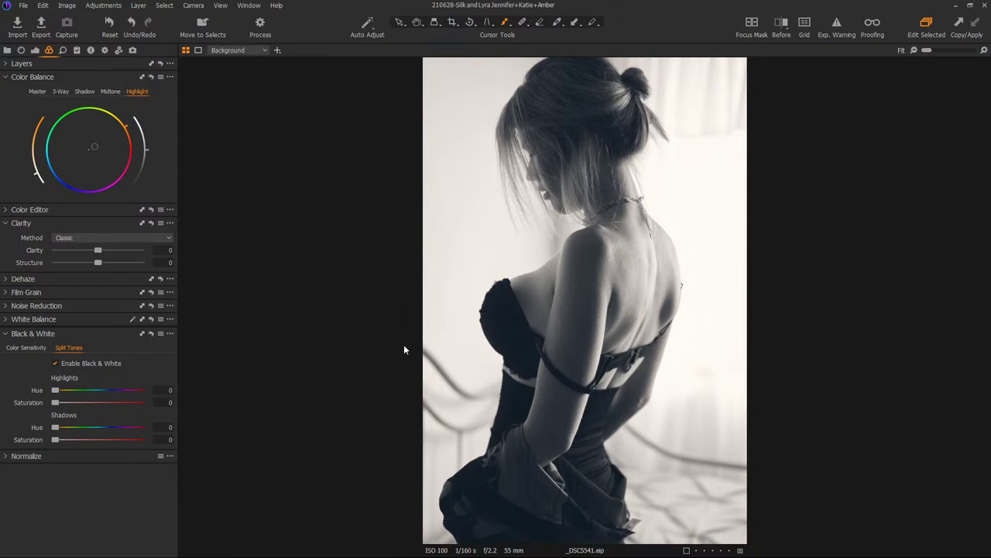
# From the Styles and Presets options menu, start Save Custom Style for _DSC5541.
pyautogui.click(76, 50)
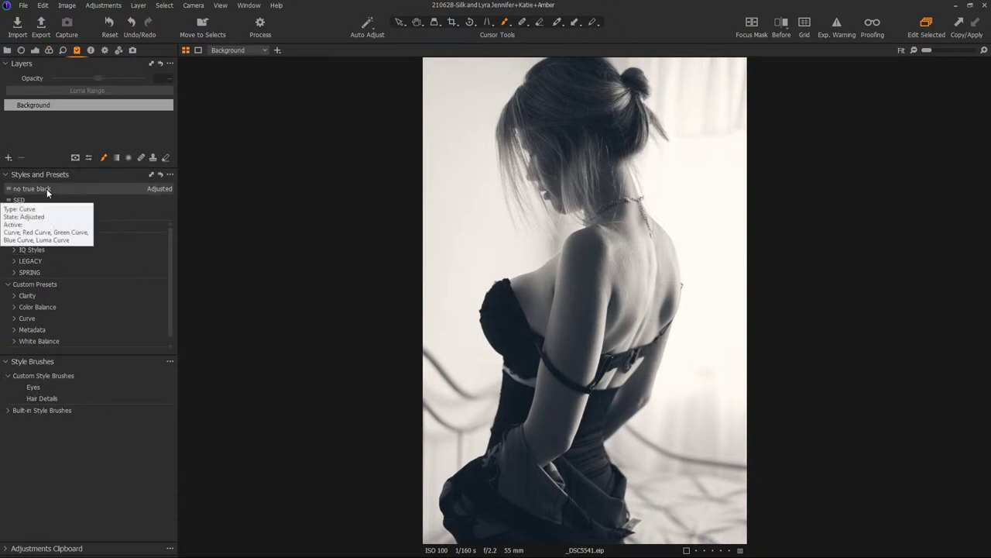
pyautogui.click(171, 175)
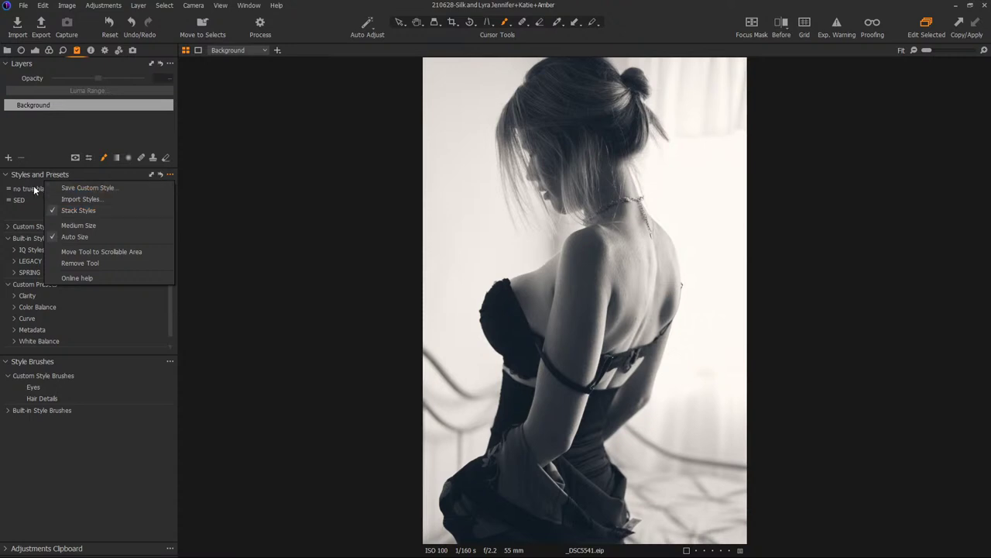
pyautogui.click(313, 235)
pyautogui.moveTo(64, 189)
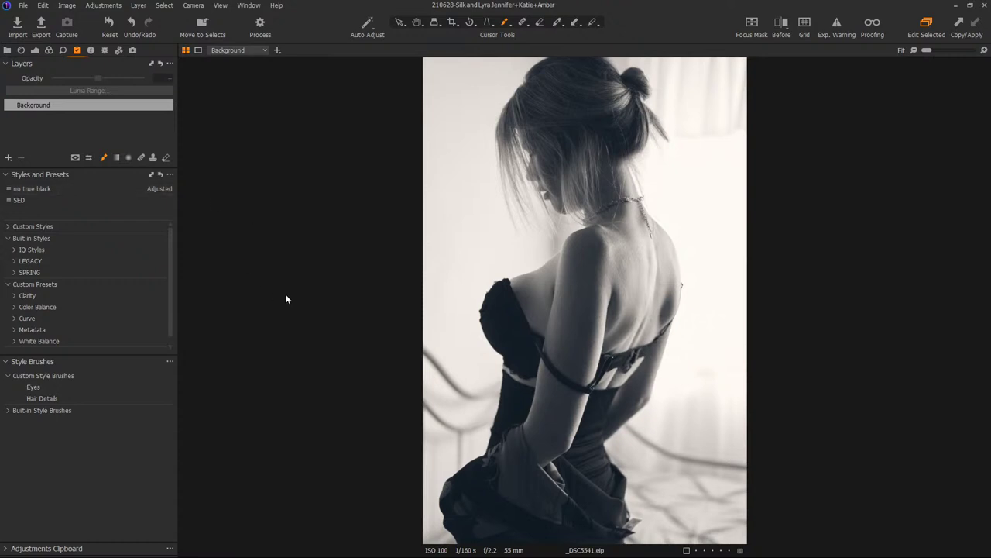
pyautogui.click(170, 174)
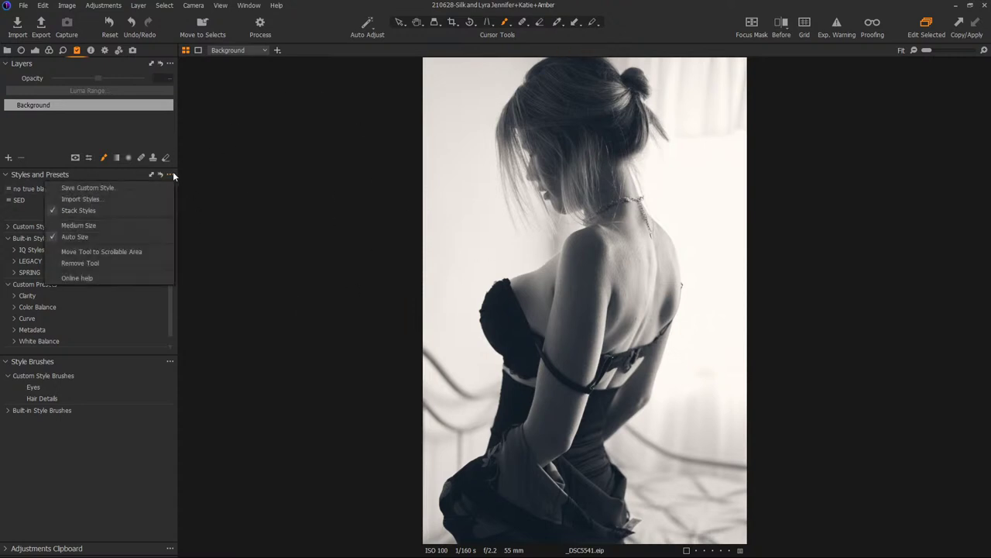
pyautogui.click(134, 187)
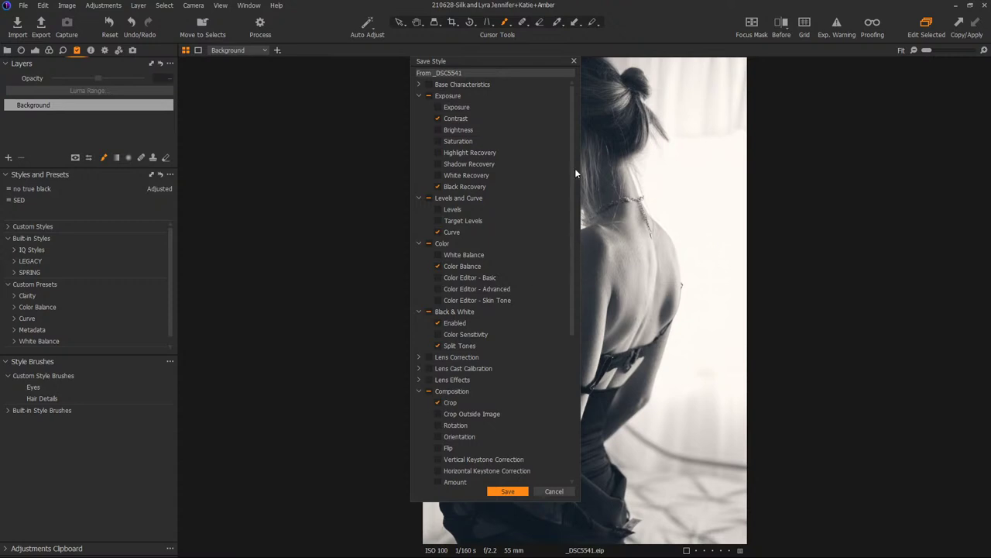
# Exclude Crop, fold Composition and Details, save, and bring the Styles50 save window into view.
pyautogui.moveTo(573, 177); pyautogui.dragTo(575, 220)
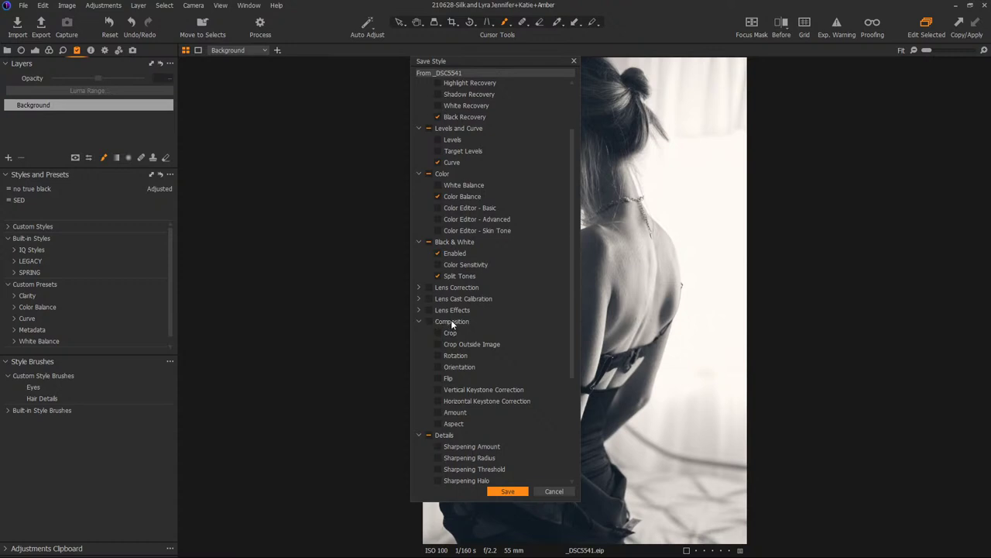
pyautogui.click(419, 322)
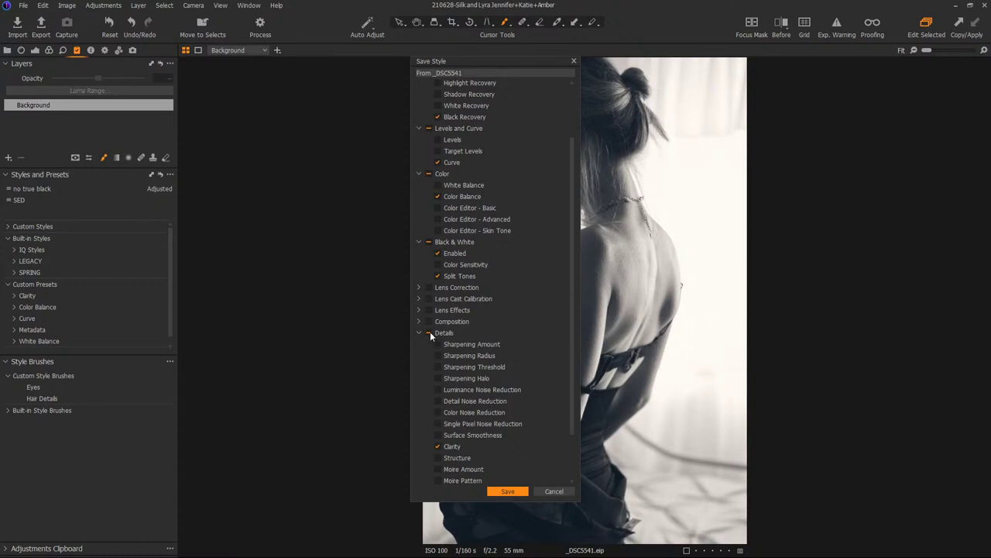
pyautogui.click(418, 333)
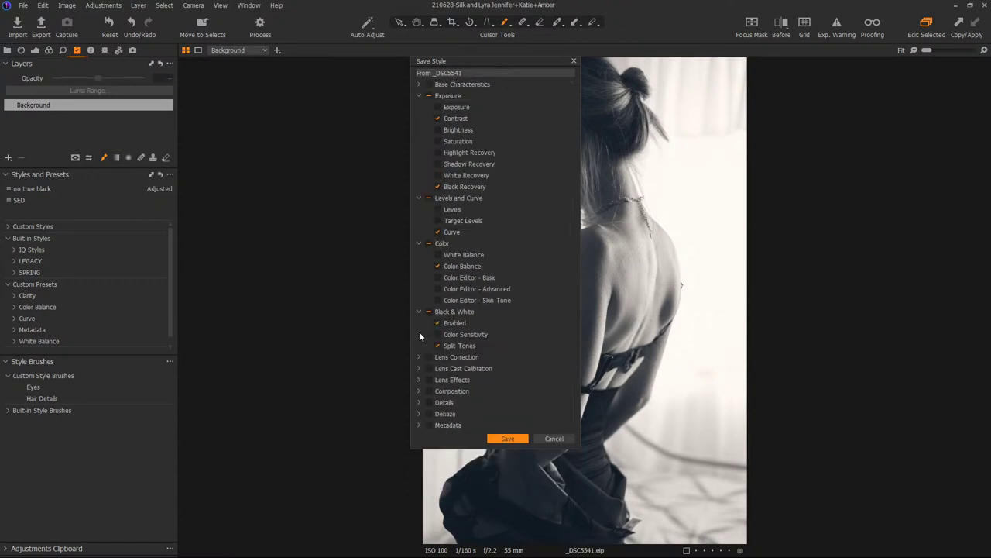
pyautogui.click(508, 438)
pyautogui.moveTo(632, 194); pyautogui.dragTo(512, 141)
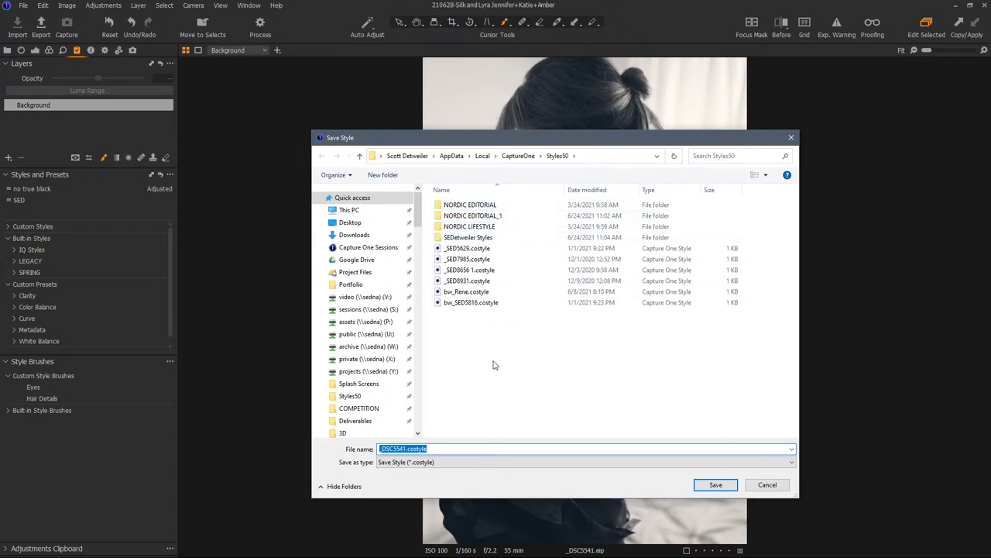
# Open the SEDetweiler Styles folder in the Save Style dialog.
pyautogui.click(468, 238)
pyautogui.doubleClick(468, 238)
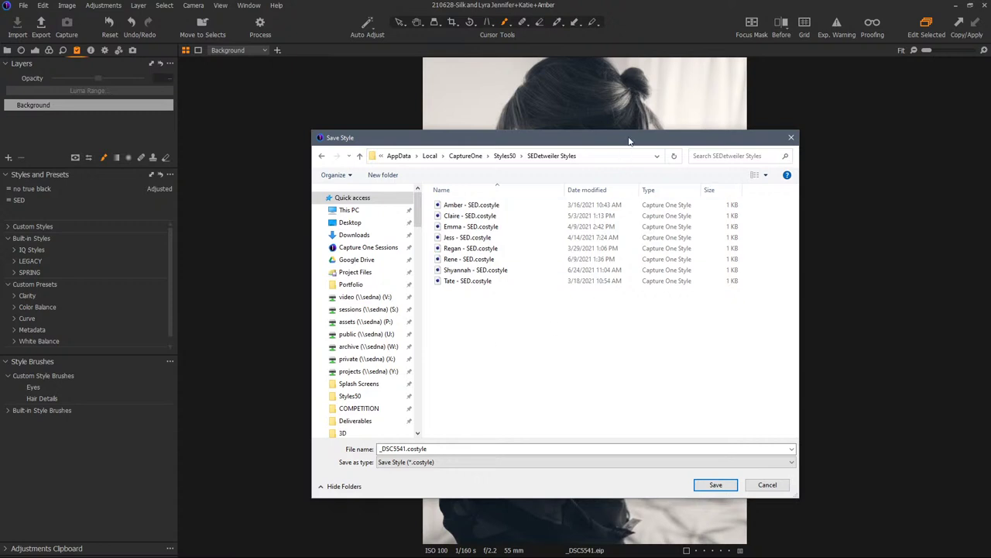
pyautogui.moveTo(628, 140); pyautogui.dragTo(624, 129)
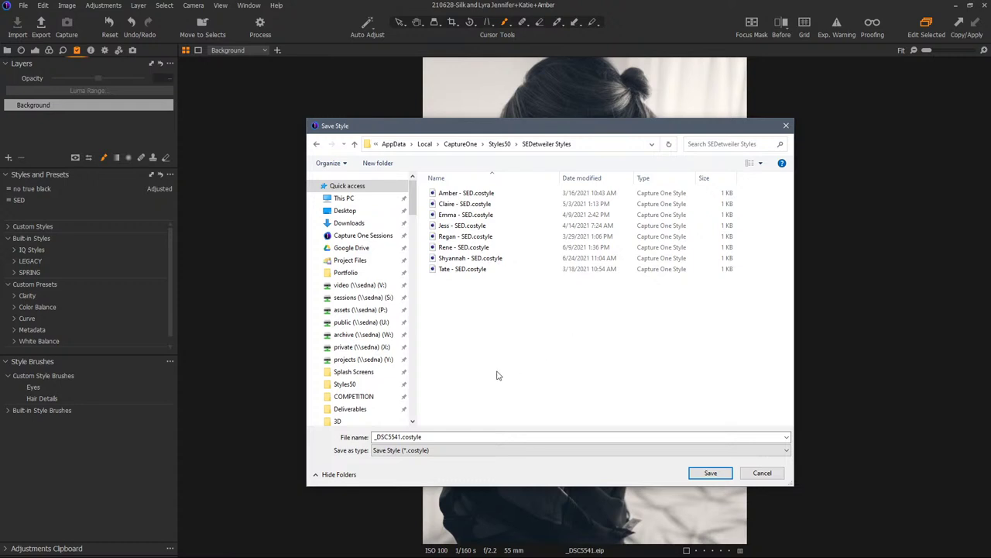
# Rename the style file from Amber - SED.costyle to Black & White Sue - SED.costyle.
pyautogui.click(464, 193)
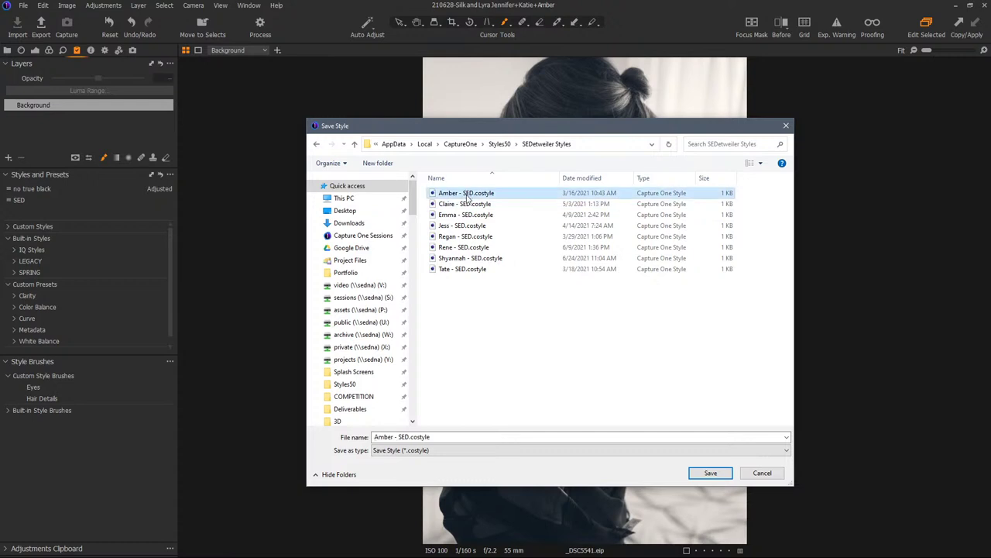
pyautogui.click(409, 439)
pyautogui.click(395, 437)
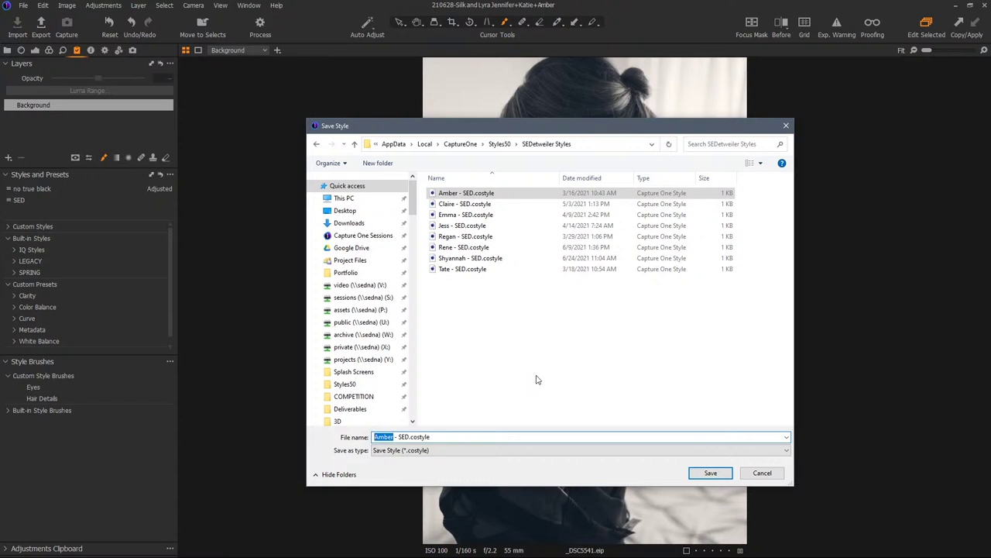
pyautogui.press('Right')
pyautogui.click(375, 437)
pyautogui.write('Blac')
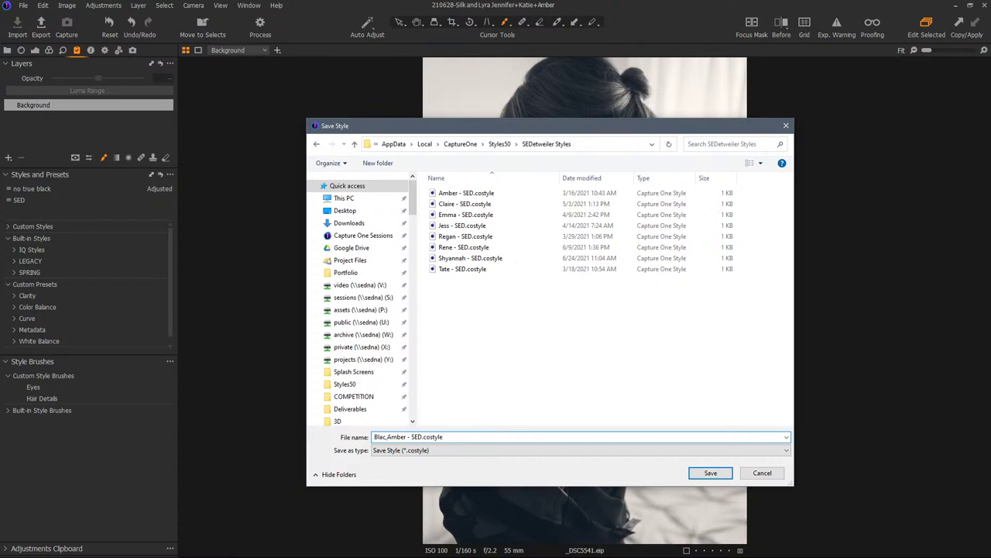
pyautogui.write('k & white')
pyautogui.press('Delete')
pyautogui.write('W')
pyautogui.press('Delete')
pyautogui.press('Delete')
pyautogui.press('Delete')
pyautogui.press('Delete')
pyautogui.press('Delete')
pyautogui.write('Sue')
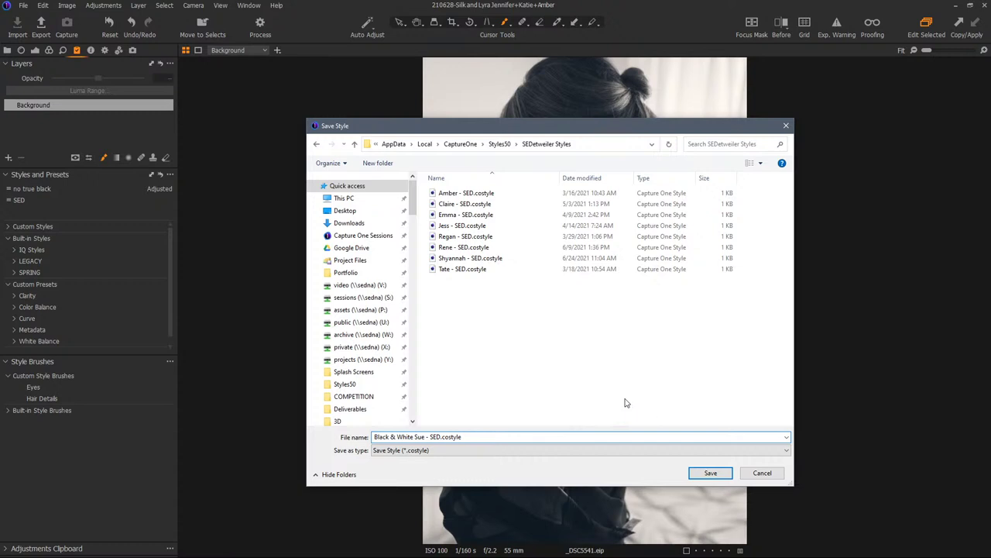
# Save the style and apply Black & White Sue - SED to _DSC5539 and _DSC5540.
pyautogui.click(711, 474)
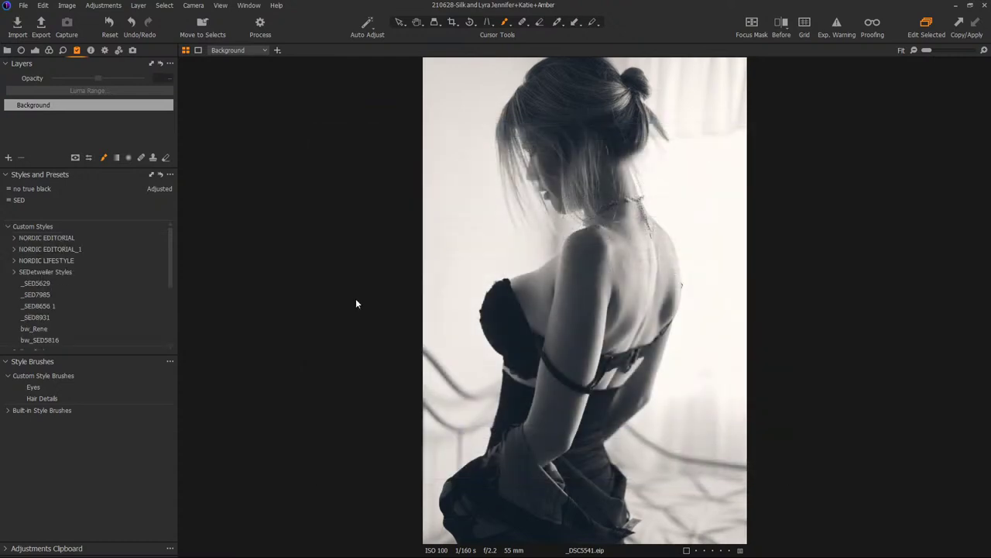
pyautogui.hotkey('ctrl', 'alt', 'v')
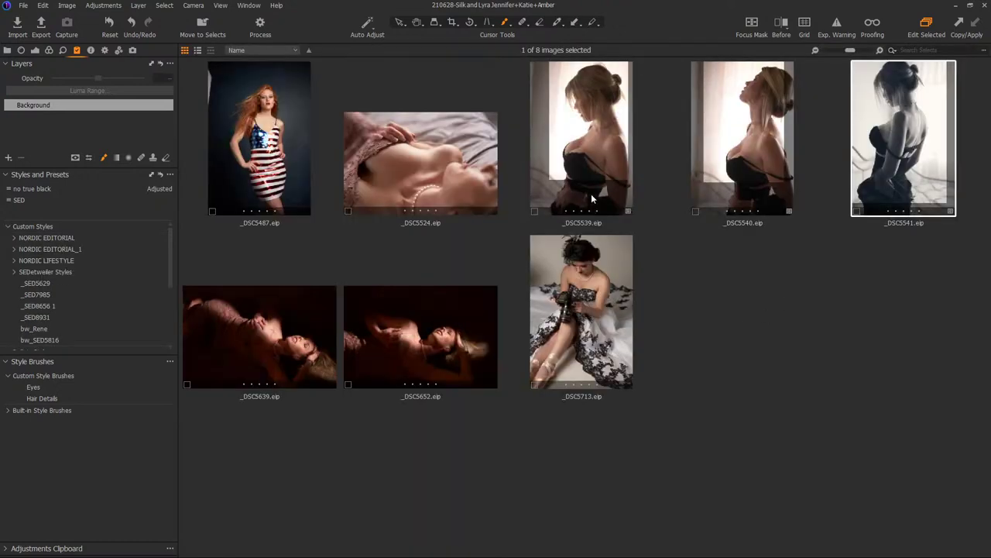
pyautogui.click(600, 153)
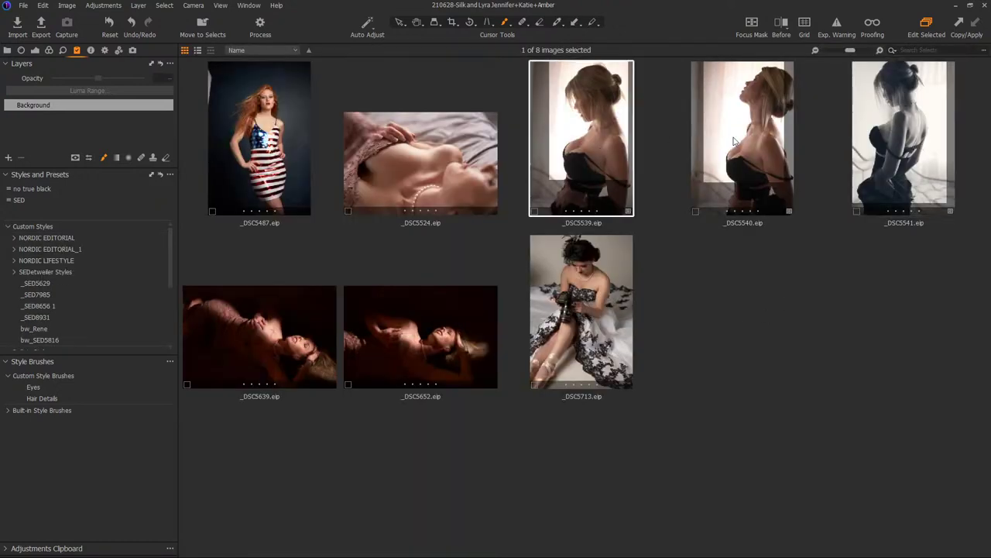
pyautogui.keyDown('ctrl'); pyautogui.click(735, 140); pyautogui.keyUp('ctrl')
pyautogui.hotkey('ctrl', 'alt', 'v')
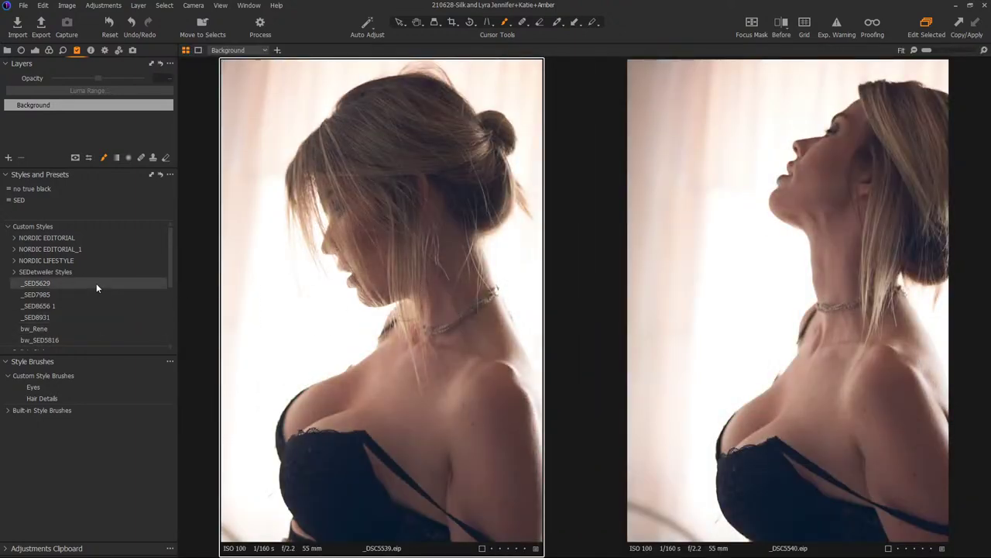
pyautogui.scroll(-1, 96, 285)
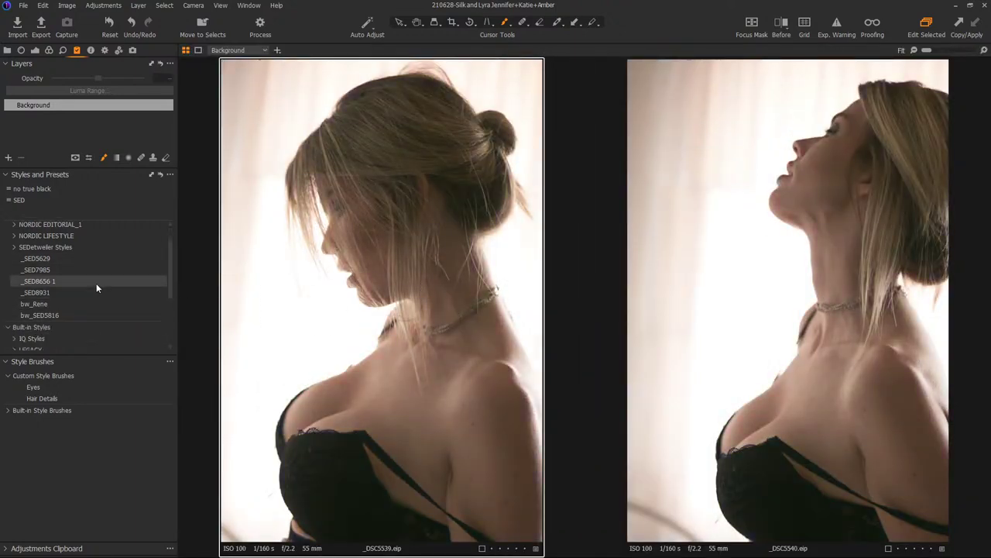
pyautogui.click(14, 247)
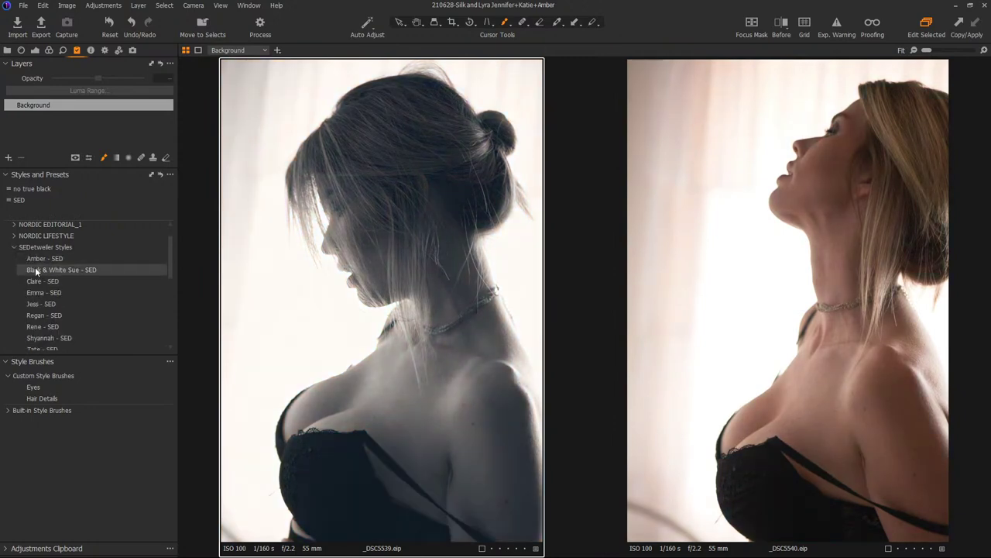
pyautogui.click(36, 270)
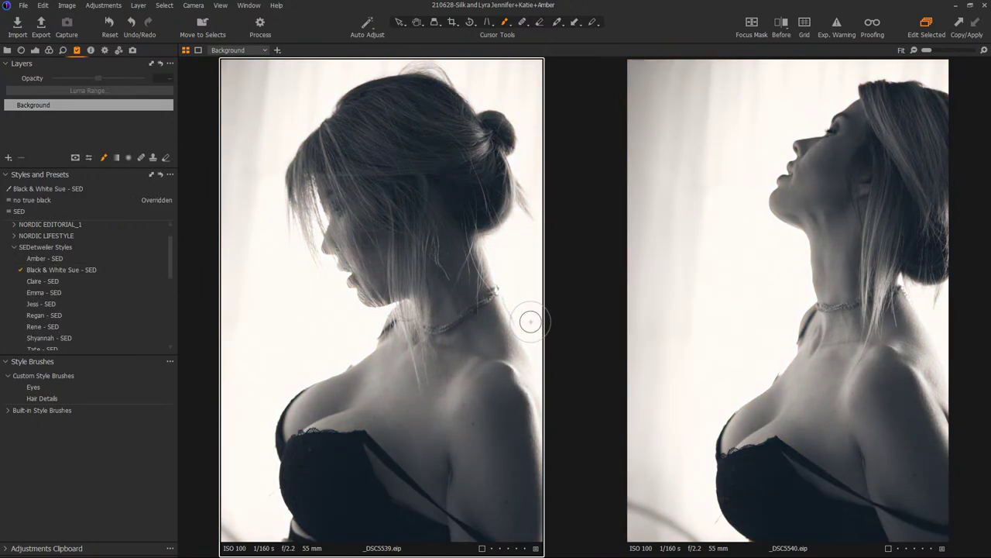
# Compare the portraits with _DSC5541 added, and lower _DSC5539's Highlight to -39.
pyautogui.hotkey('ctrl', 'alt', 'v')
pyautogui.keyDown('ctrl'); pyautogui.click(906, 160); pyautogui.keyUp('ctrl')
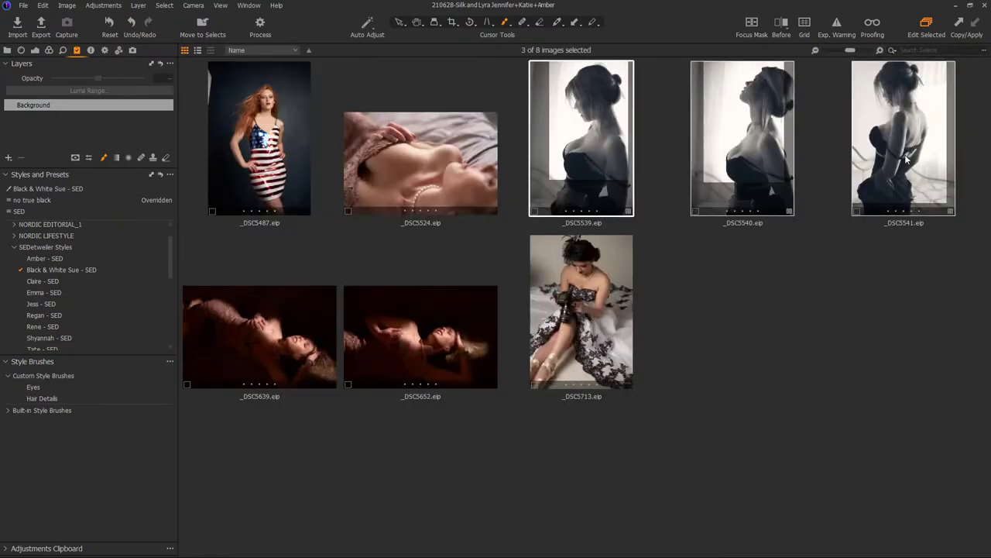
pyautogui.hotkey('ctrl', 'alt', 'v')
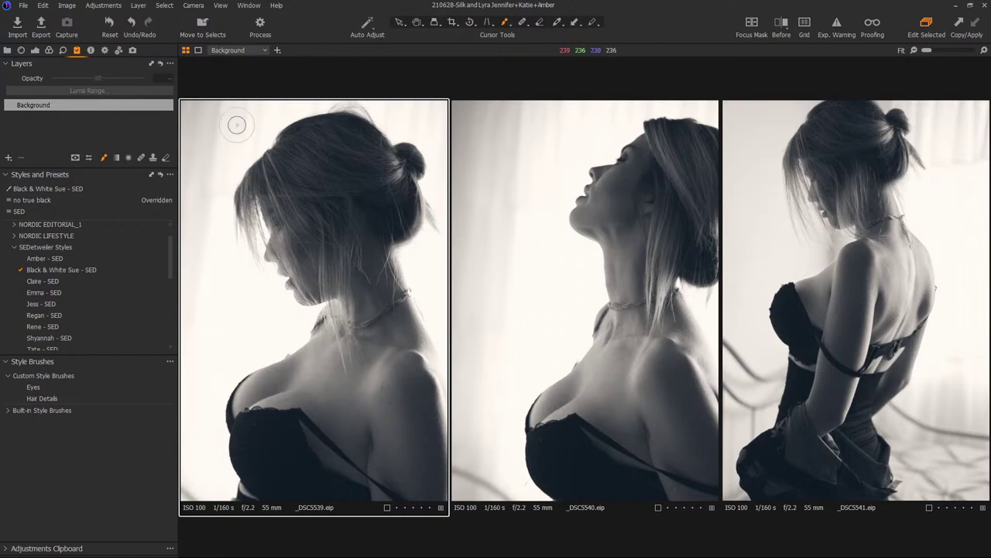
pyautogui.click(400, 24)
pyautogui.click(35, 51)
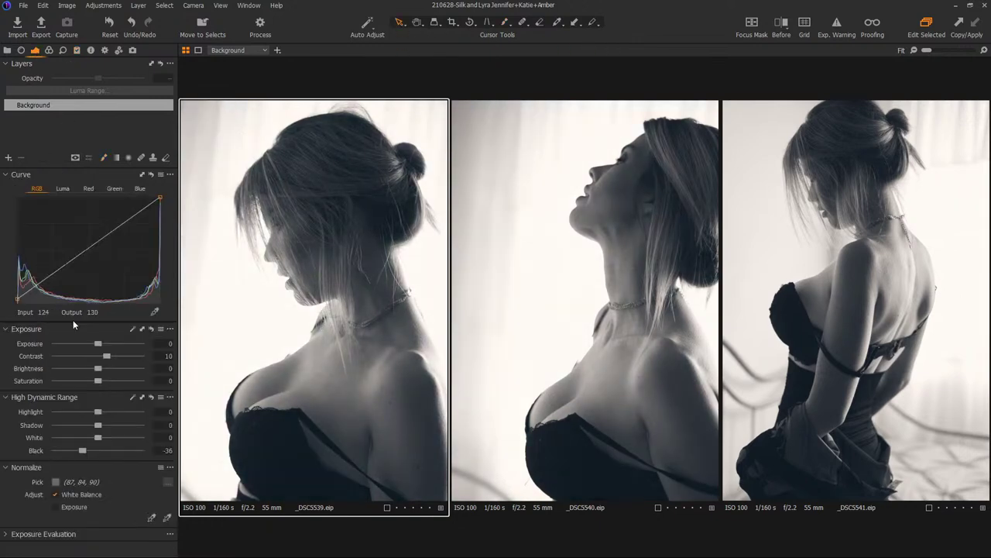
pyautogui.moveTo(96, 417); pyautogui.dragTo(82, 411)
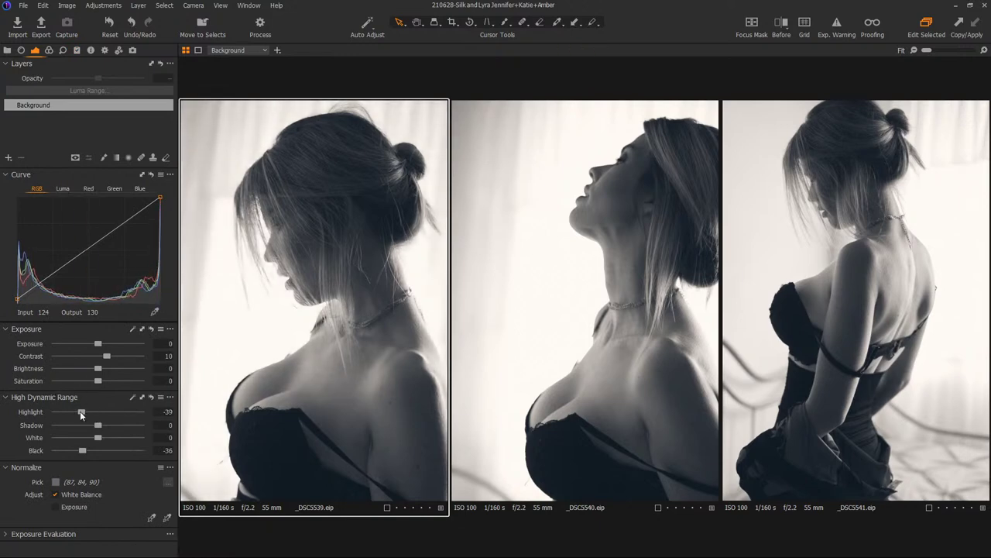
# Test _DSC5539's Highlight at -100, then reset it to 0.
pyautogui.moveTo(82, 411); pyautogui.dragTo(30, 412)
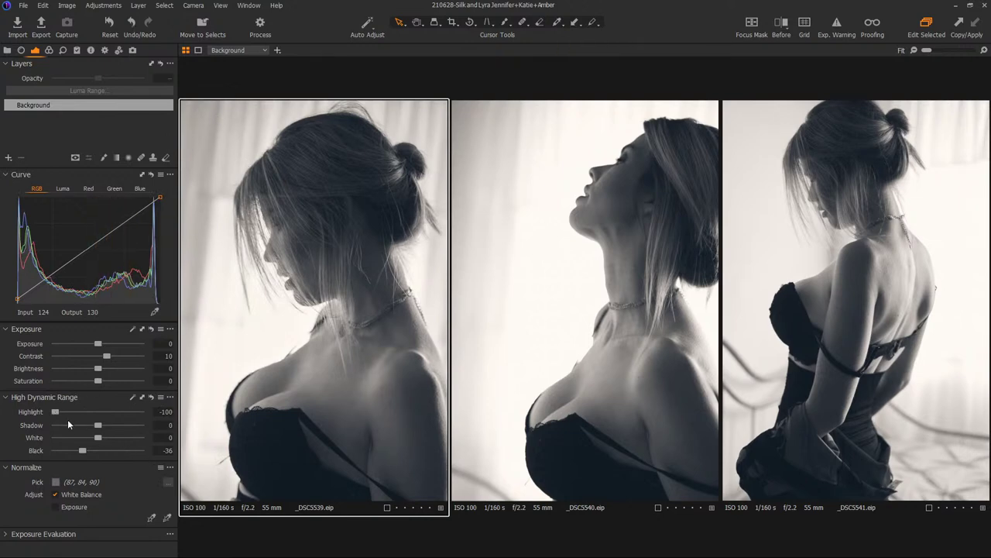
pyautogui.moveTo(56, 413); pyautogui.dragTo(78, 413)
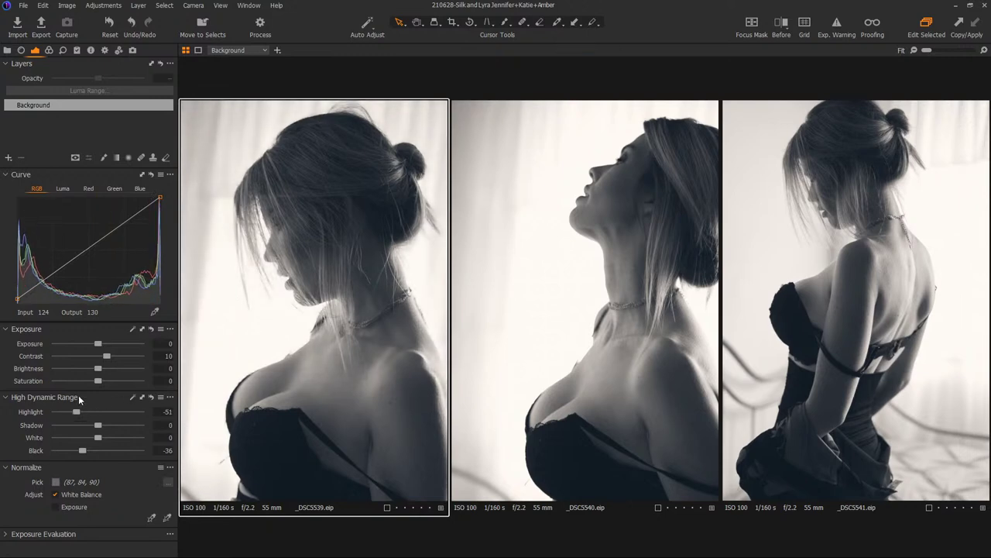
pyautogui.doubleClick(77, 412)
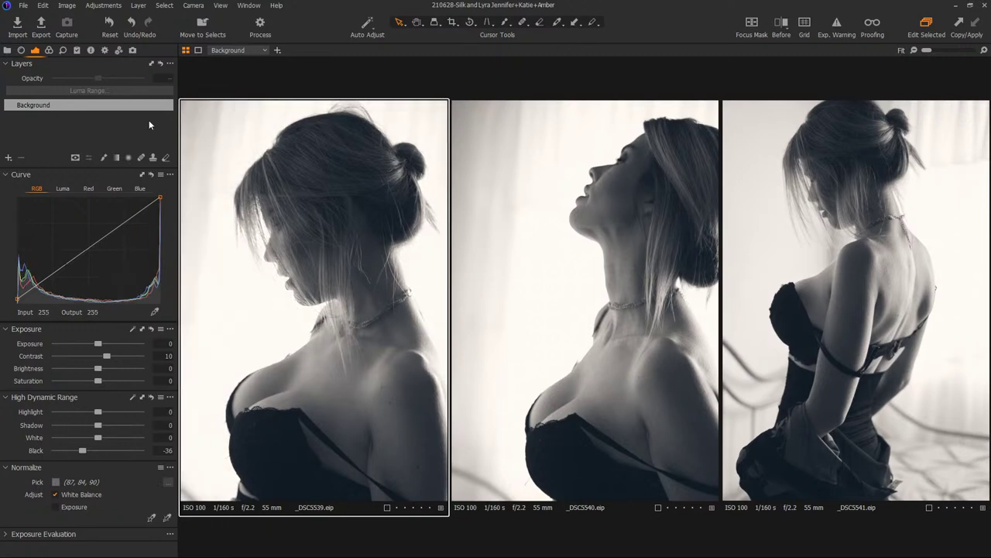
# Add Adjustment Layer 1 masked over face, neck and chest with Highlight -80, comparing on/off.
pyautogui.click(9, 158)
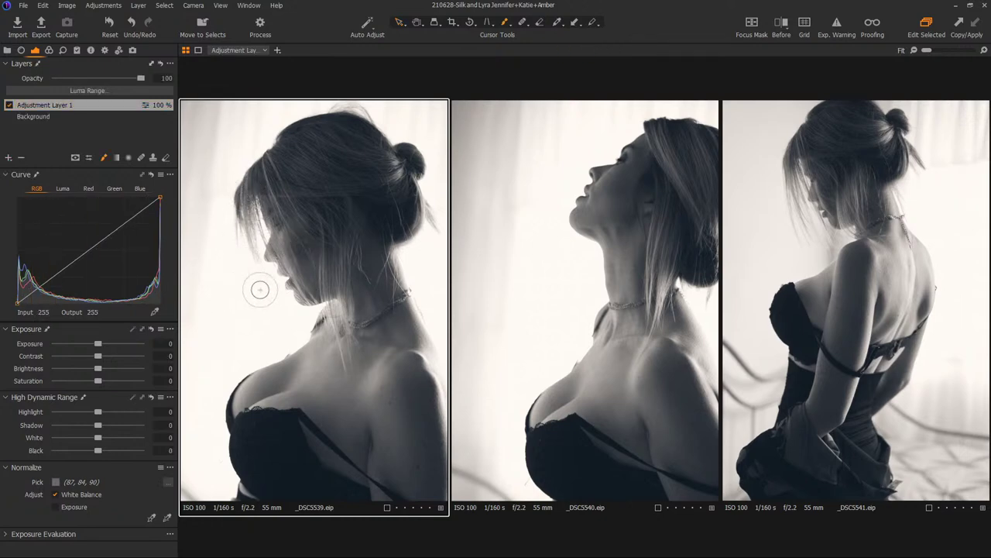
pyautogui.moveTo(271, 263)
pyautogui.mouseDown()
pyautogui.moveTo(274, 226)
pyautogui.moveTo(298, 293)
pyautogui.moveTo(306, 321)
pyautogui.mouseUp()
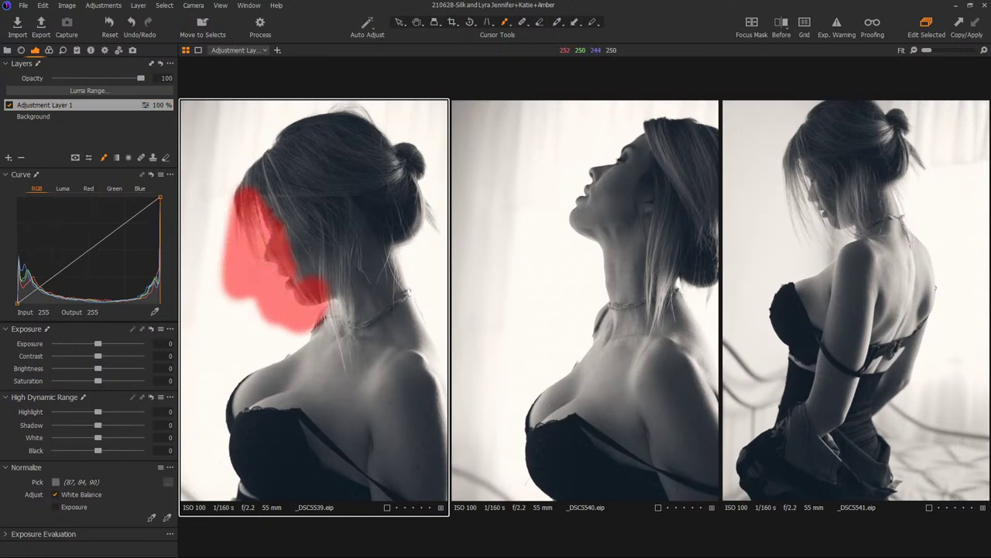
pyautogui.moveTo(267, 260)
pyautogui.mouseDown()
pyautogui.moveTo(244, 342)
pyautogui.moveTo(285, 318)
pyautogui.moveTo(286, 328)
pyautogui.moveTo(238, 346)
pyautogui.moveTo(222, 410)
pyautogui.moveTo(224, 492)
pyautogui.moveTo(228, 318)
pyautogui.moveTo(272, 144)
pyautogui.moveTo(249, 187)
pyautogui.moveTo(255, 136)
pyautogui.moveTo(296, 142)
pyautogui.moveTo(321, 226)
pyautogui.mouseUp()
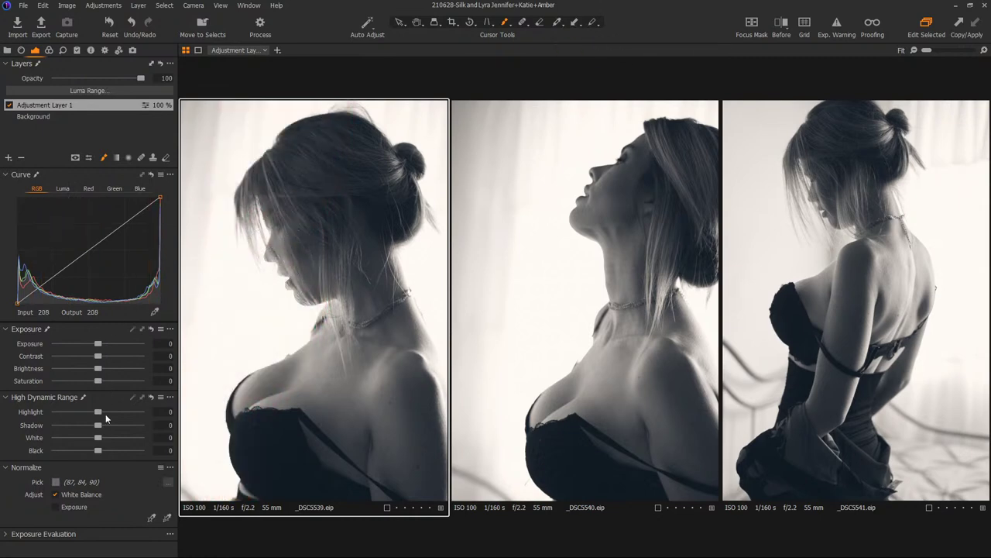
pyautogui.moveTo(100, 410); pyautogui.dragTo(65, 404)
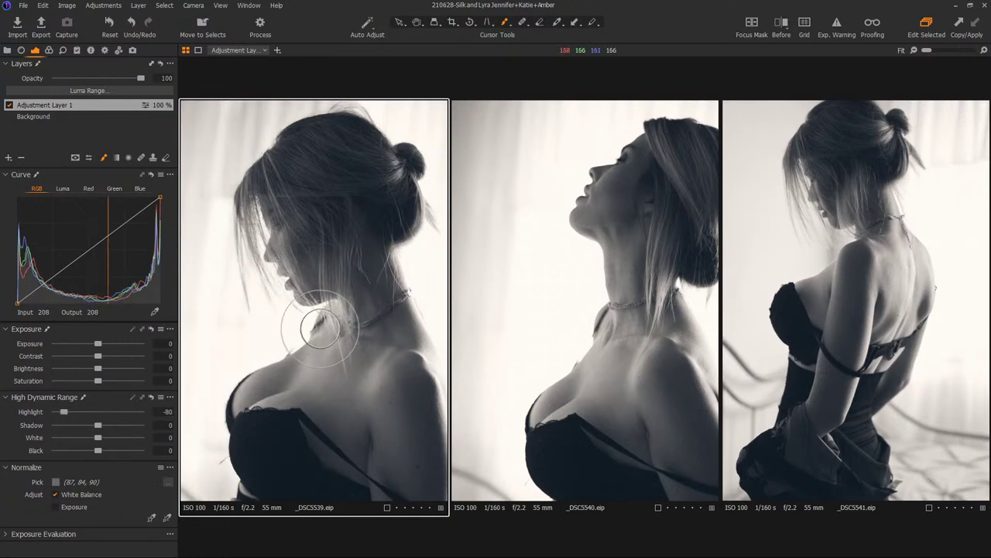
pyautogui.click(9, 105)
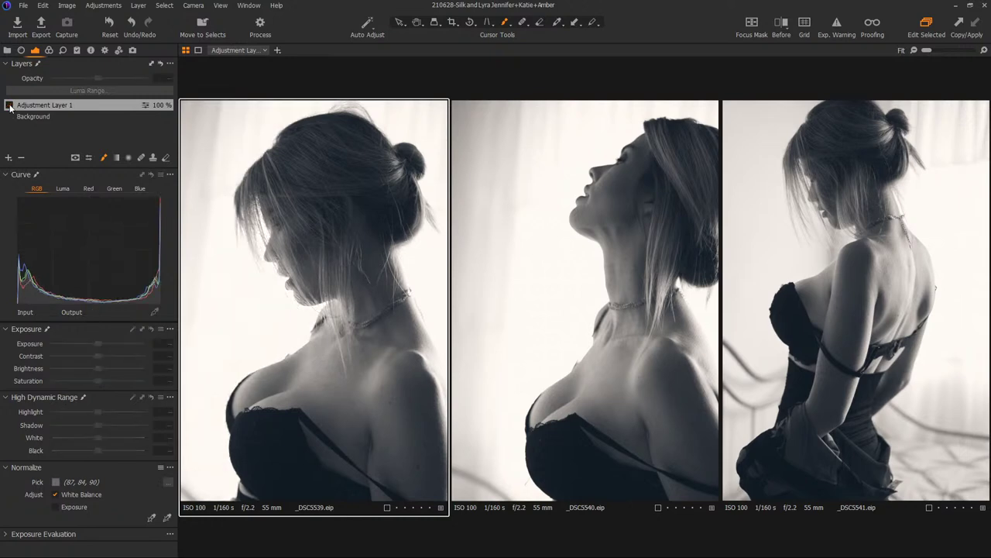
pyautogui.click(10, 106)
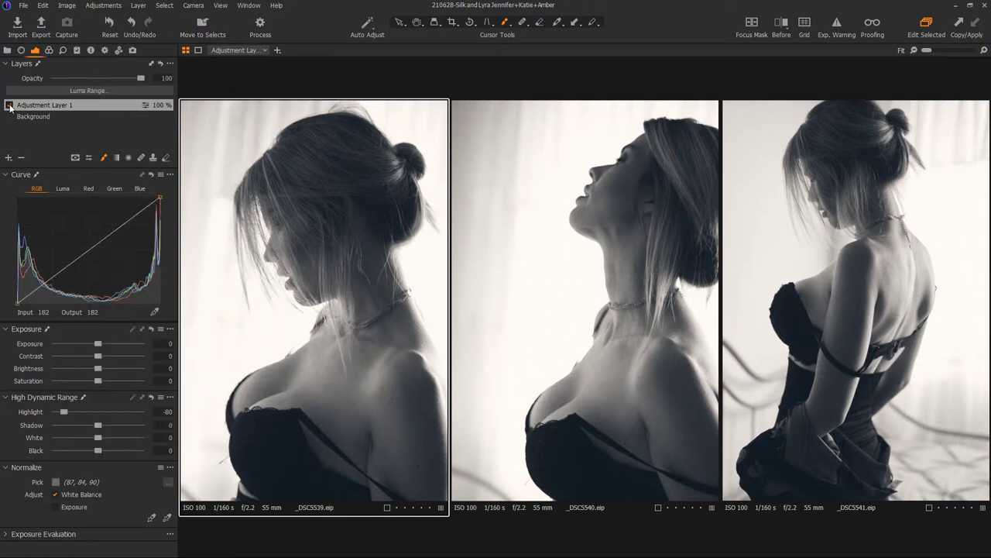
pyautogui.click(10, 159)
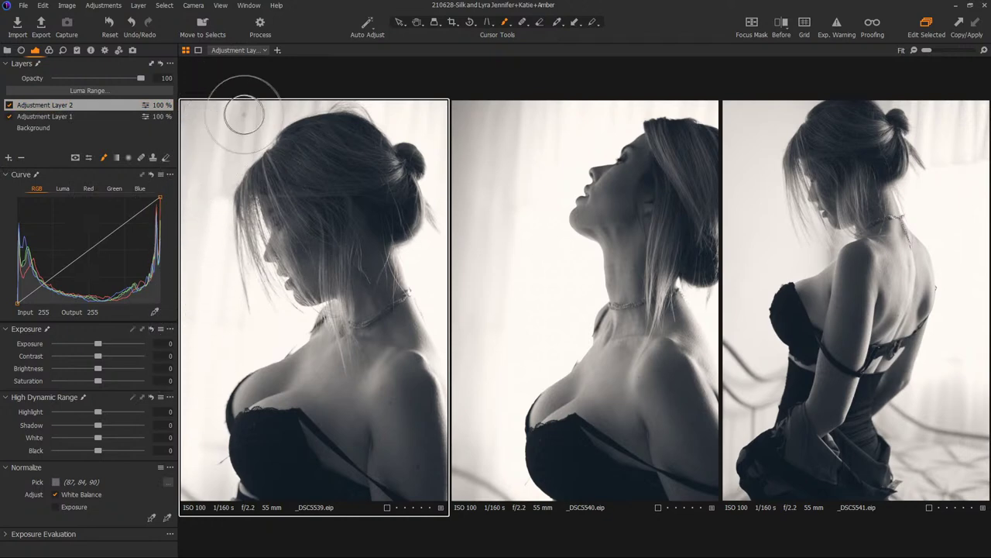
pyautogui.moveTo(244, 138)
pyautogui.mouseDown()
pyautogui.moveTo(221, 103)
pyautogui.moveTo(197, 364)
pyautogui.mouseUp()
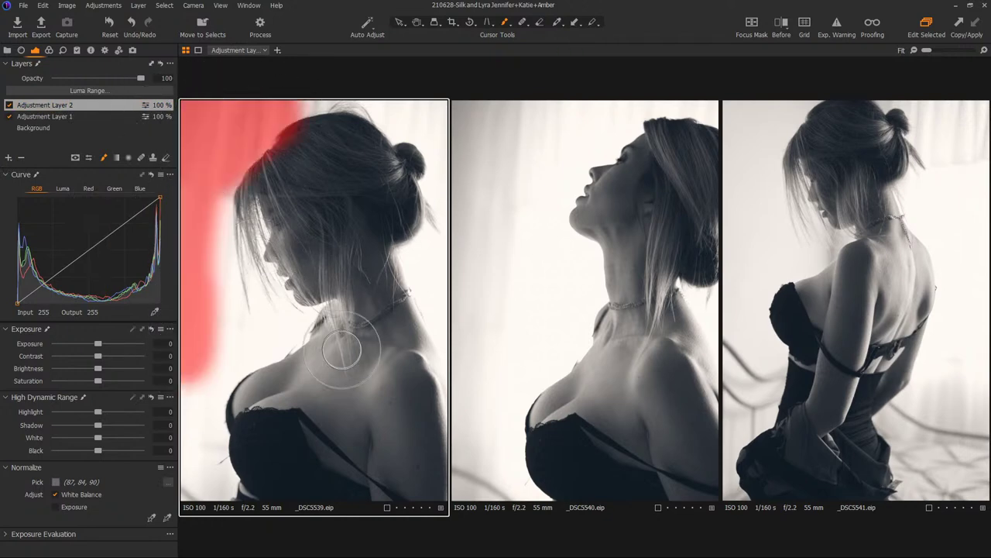
pyautogui.moveTo(97, 344); pyautogui.dragTo(106, 344)
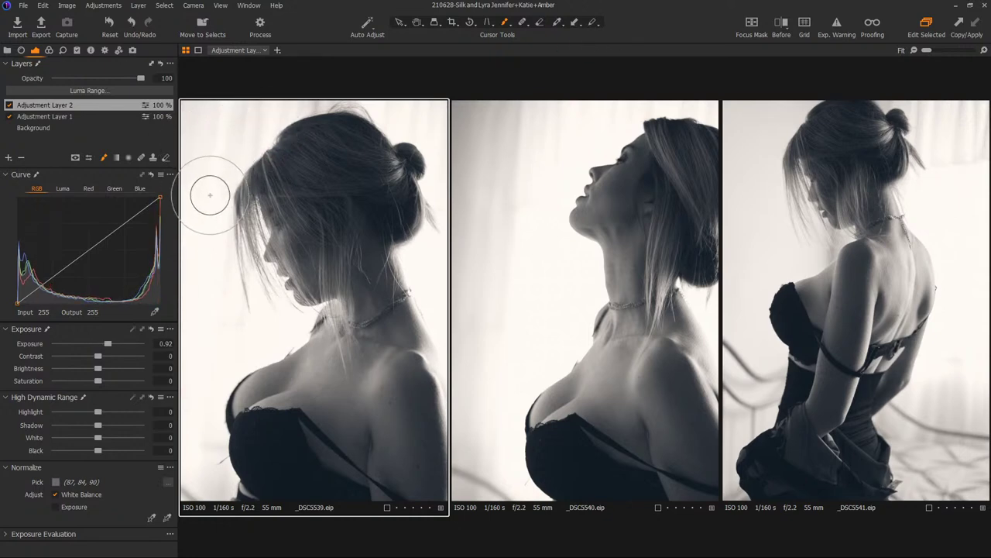
pyautogui.click(10, 116)
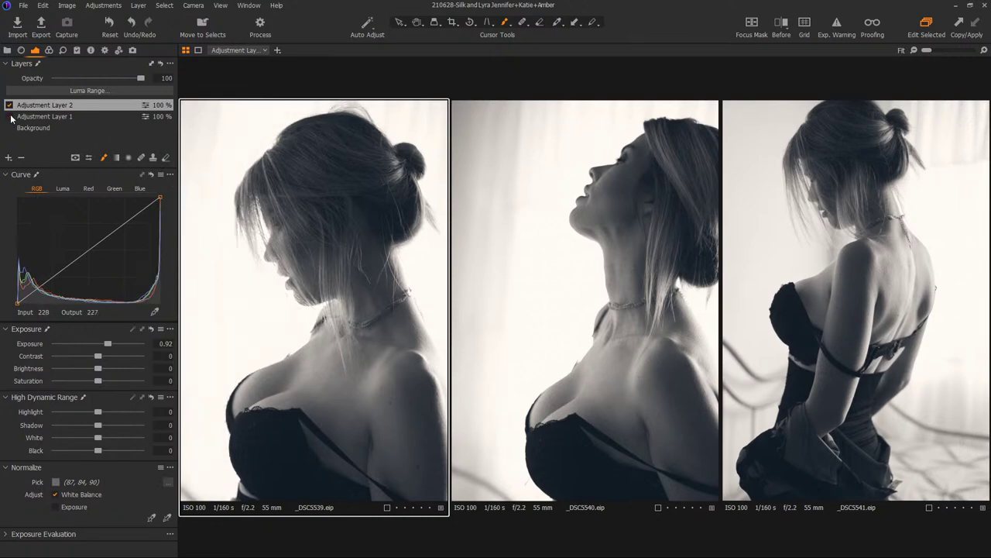
pyautogui.click(10, 116)
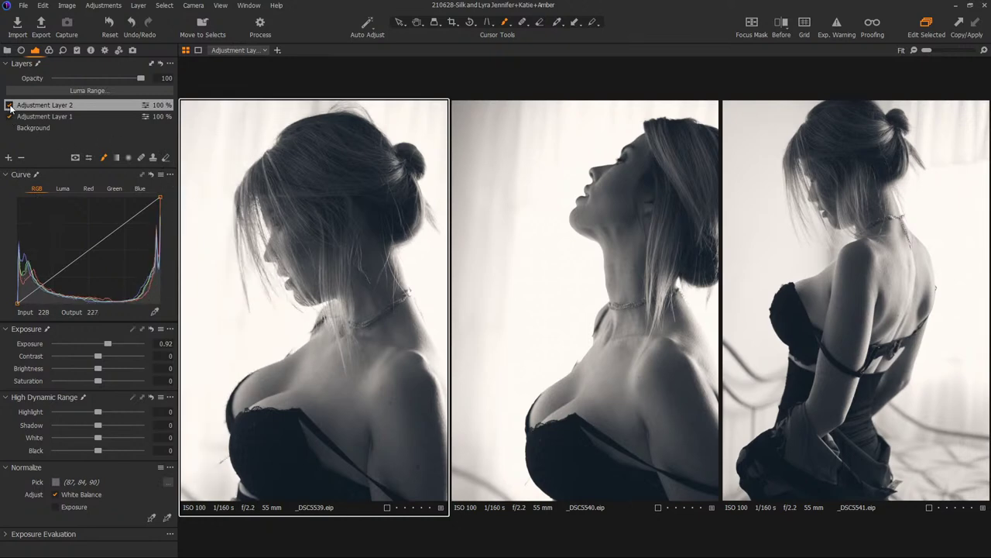
pyautogui.click(11, 106)
pyautogui.click(10, 105)
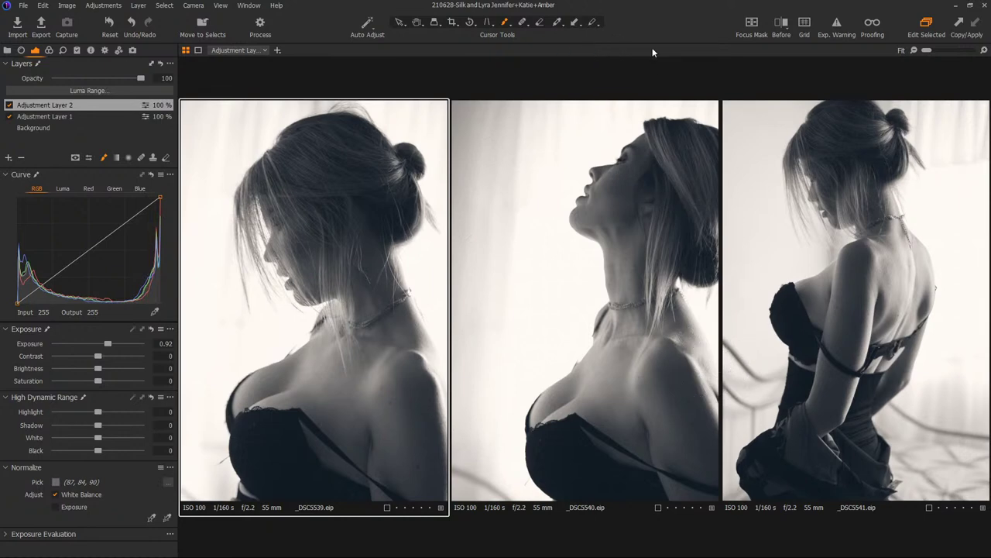
pyautogui.click(400, 24)
# Set _DSC5540's Highlight to -42 and add a background mask layer with Exposure 1.06.
pyautogui.press('Right')
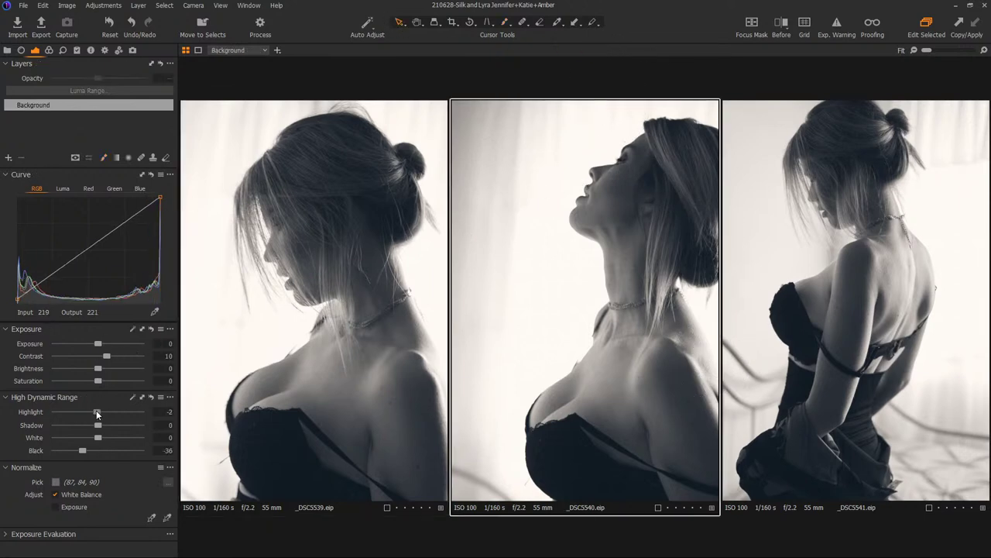
pyautogui.moveTo(96, 409); pyautogui.dragTo(80, 409)
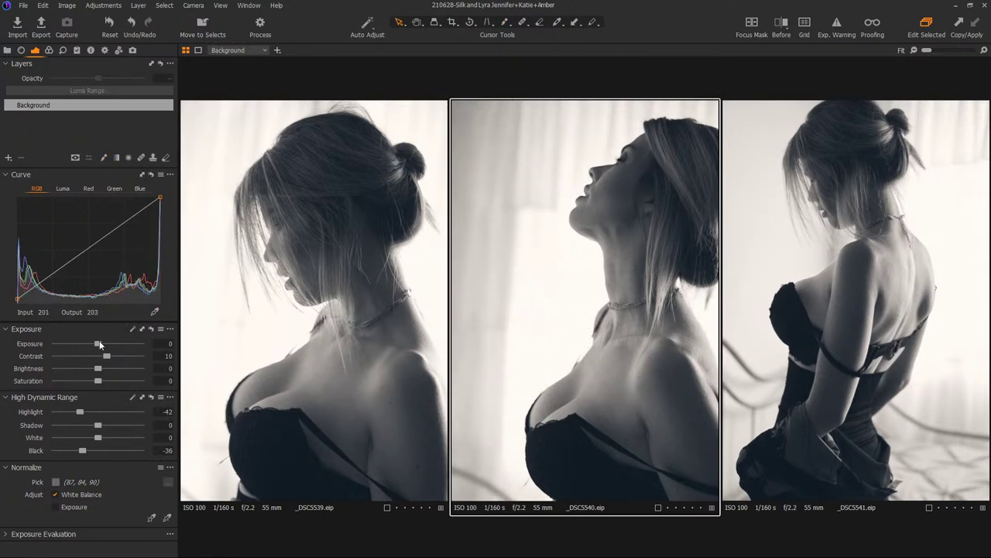
pyautogui.press('b')
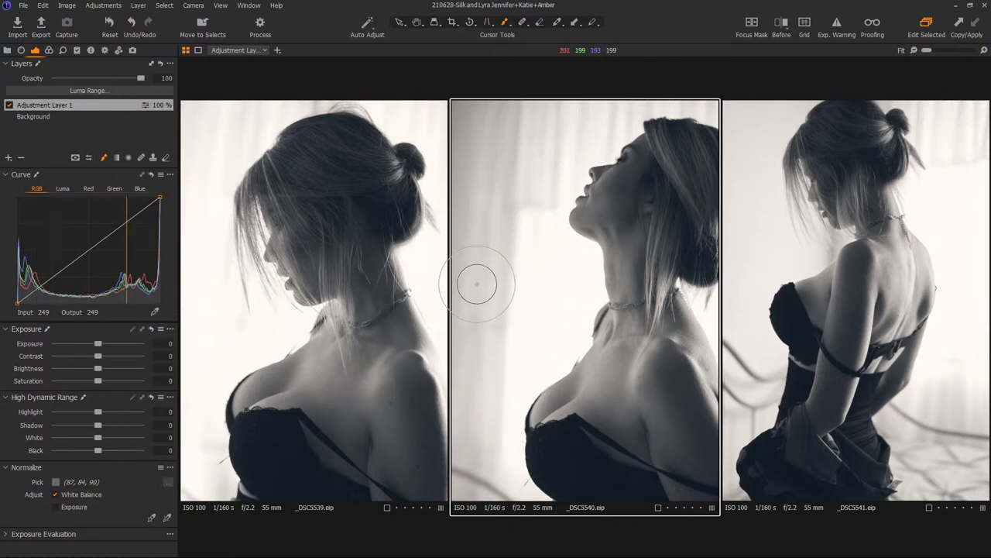
pyautogui.click(554, 271)
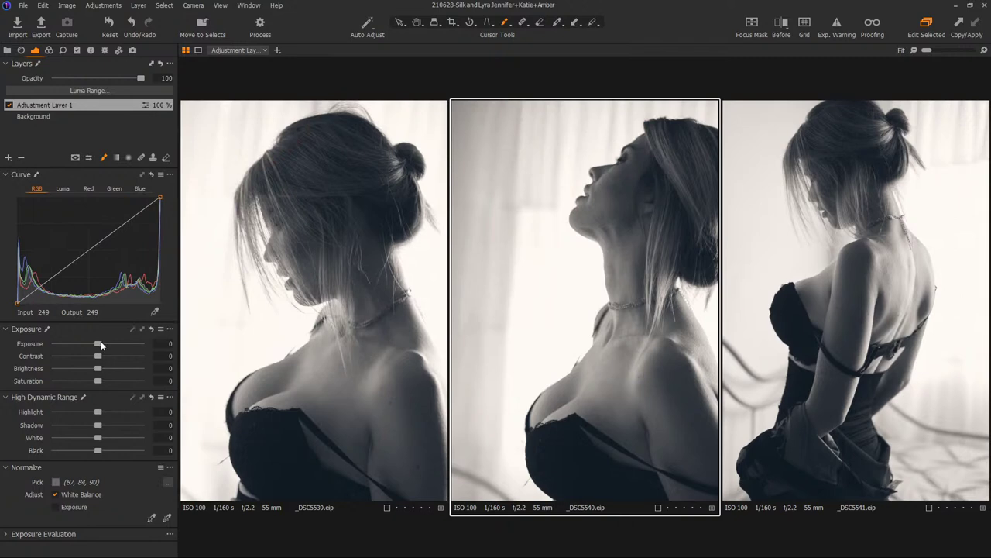
pyautogui.moveTo(101, 340)
pyautogui.mouseDown()
pyautogui.moveTo(88, 345)
pyautogui.moveTo(109, 344)
pyautogui.mouseUp()
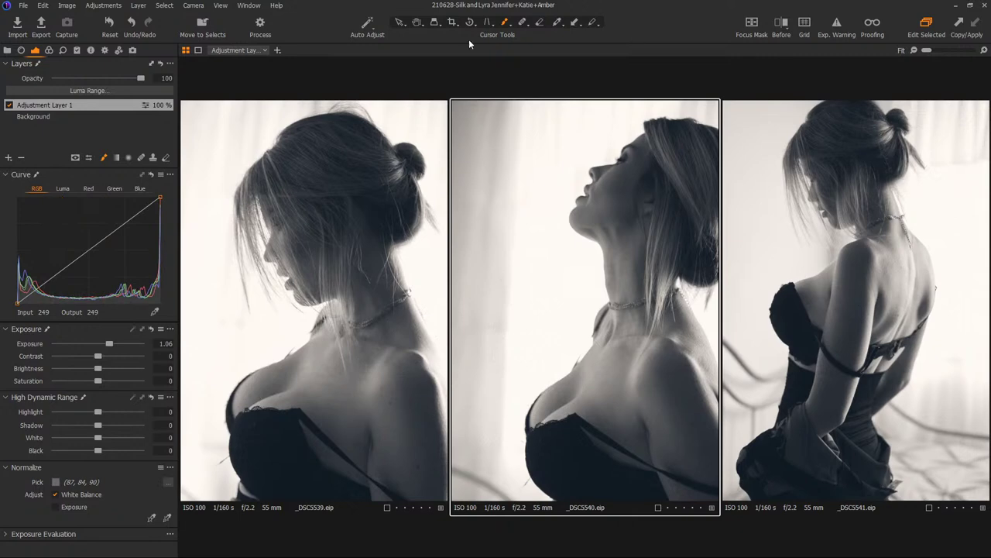
pyautogui.click(402, 24)
pyautogui.click(836, 202)
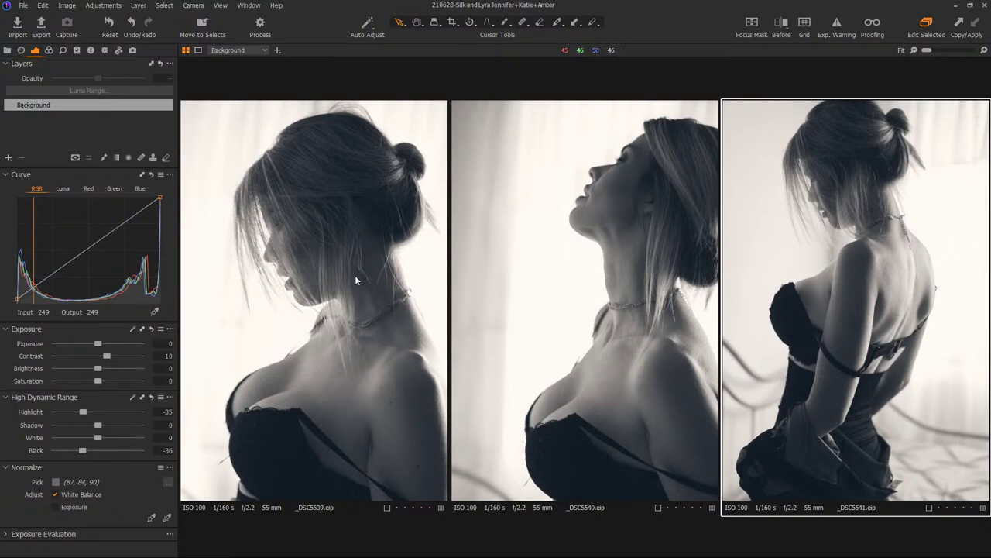
# Copy _DSC5539's adjustments and apply them to _DSC5524 and _DSC5487.
pyautogui.hotkey('ctrl', 'alt', 'v')
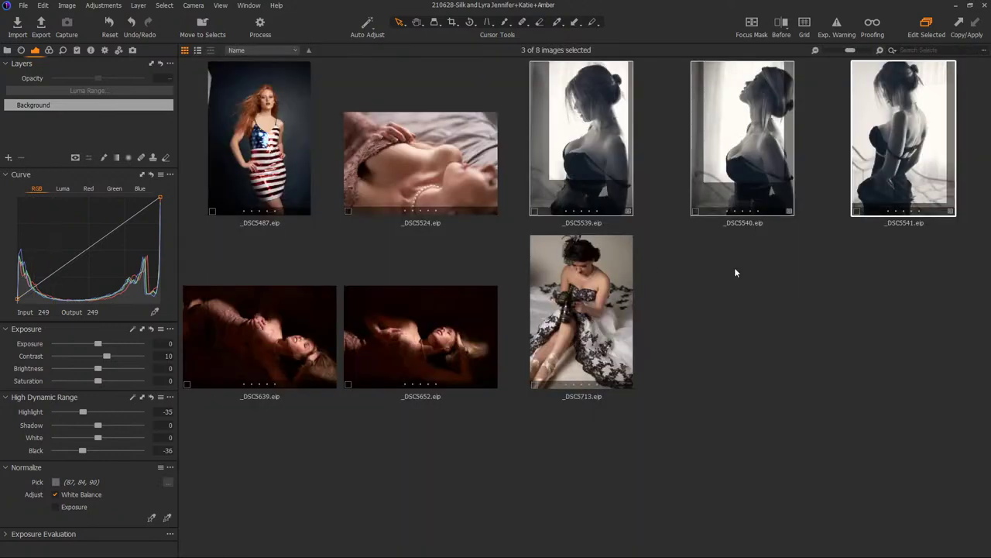
pyautogui.click(455, 175)
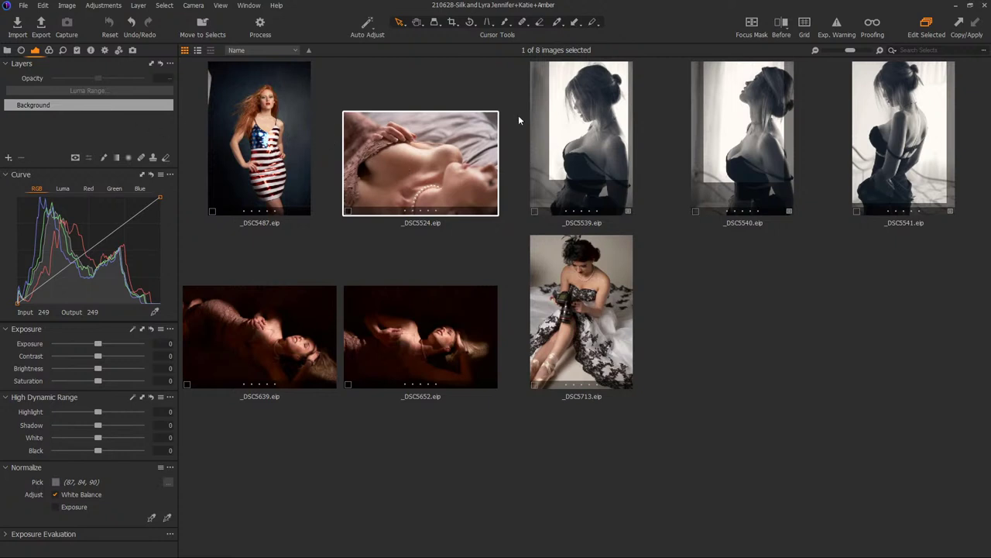
pyautogui.click(587, 138)
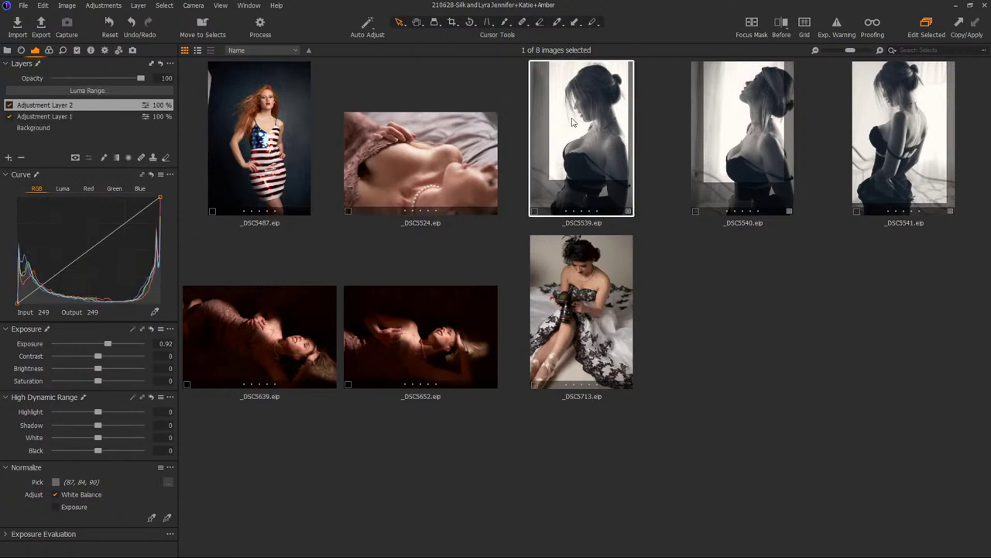
pyautogui.click(959, 25)
pyautogui.click(438, 155)
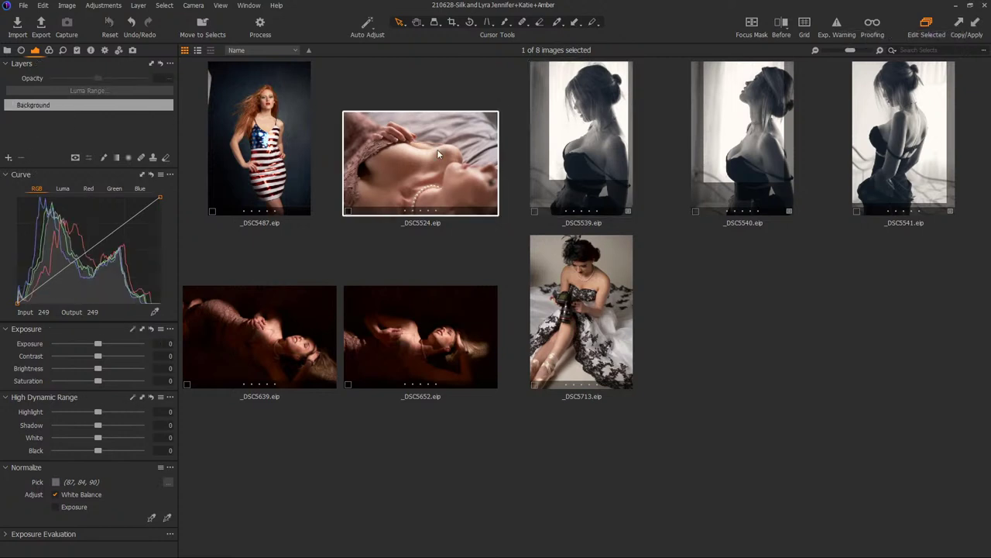
pyautogui.keyDown('ctrl'); pyautogui.click(269, 147); pyautogui.keyUp('ctrl')
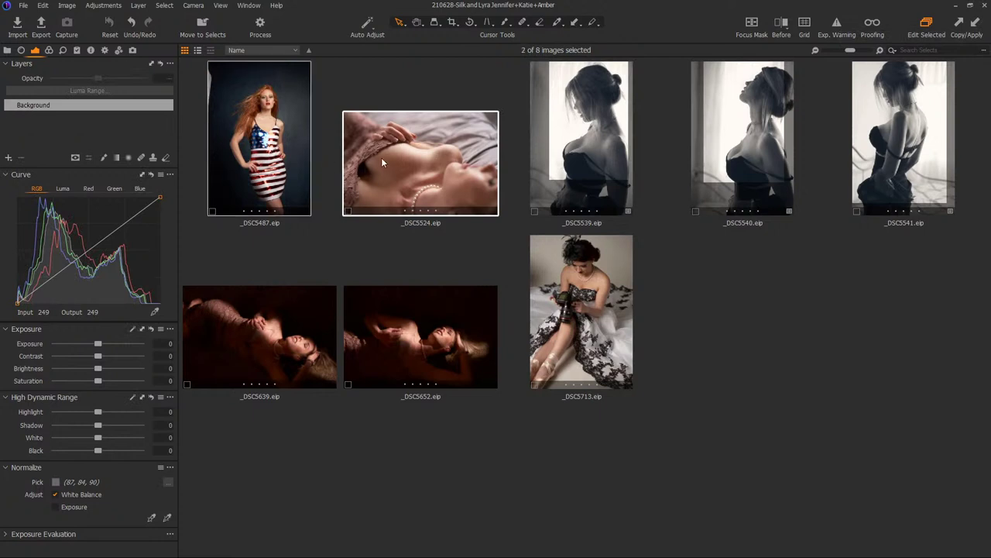
pyautogui.click(976, 21)
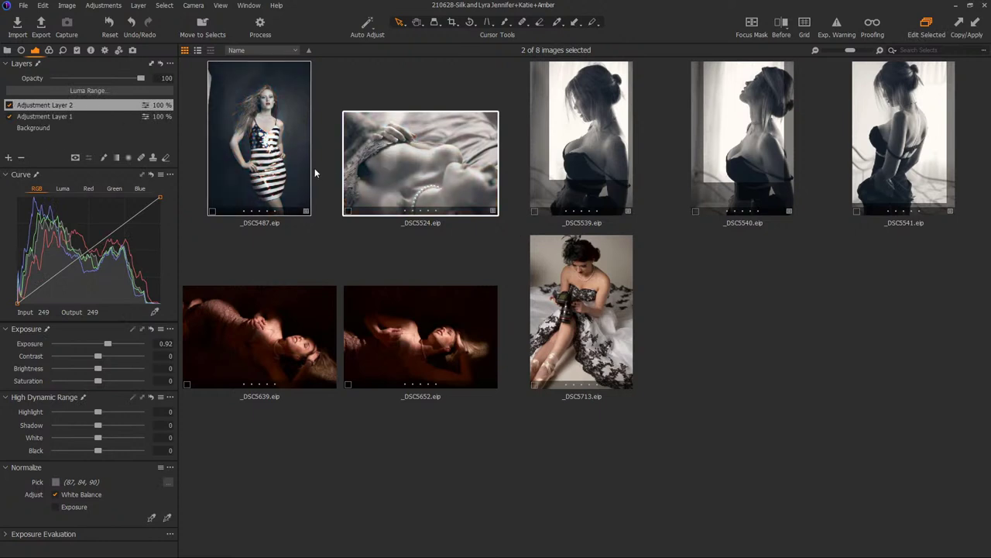
# Open _DSC5487 and _DSC5524 side by side in the viewer.
pyautogui.click(240, 153)
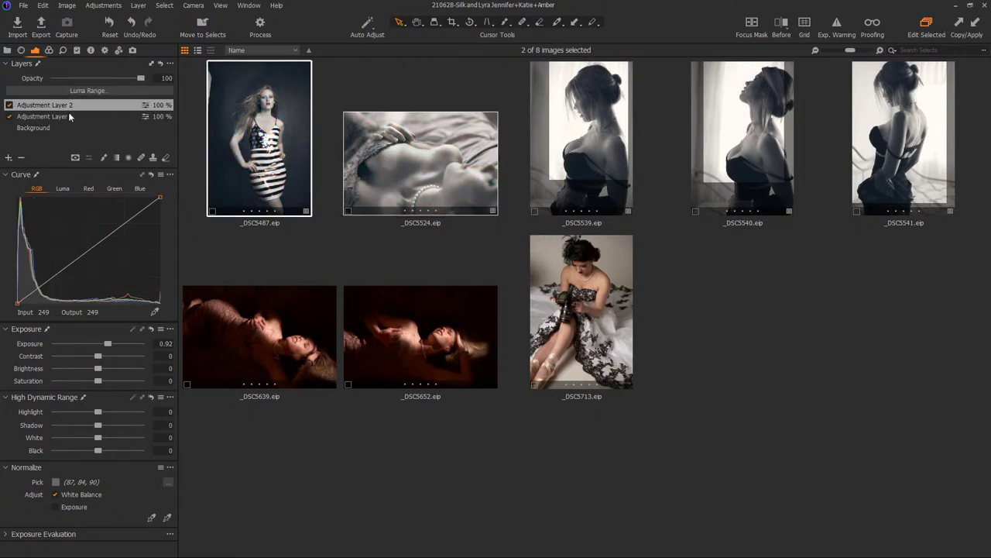
pyautogui.click(371, 145)
pyautogui.doubleClick(241, 135)
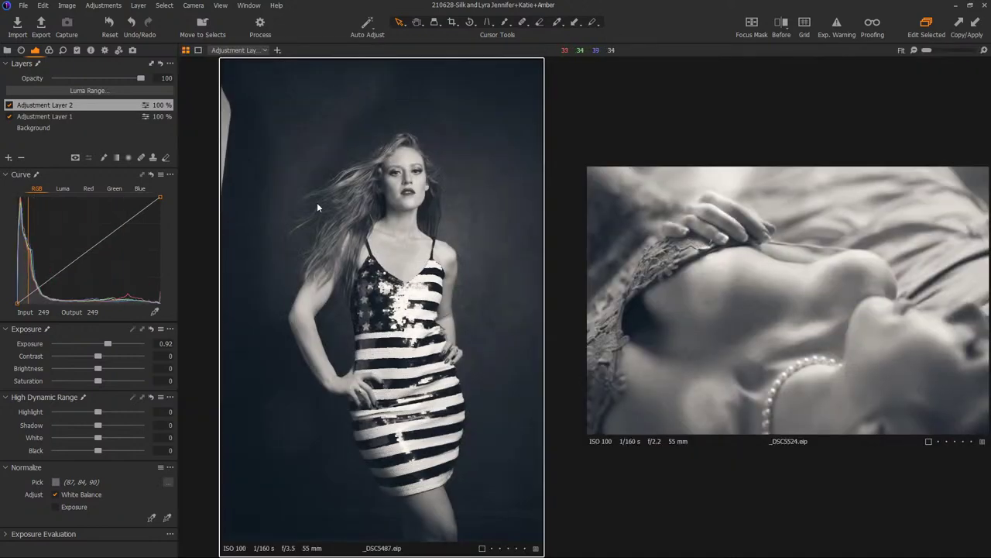
# Delete Adjustment Layer 2 and Adjustment Layer 1 from the copied adjustments.
pyautogui.click(10, 105)
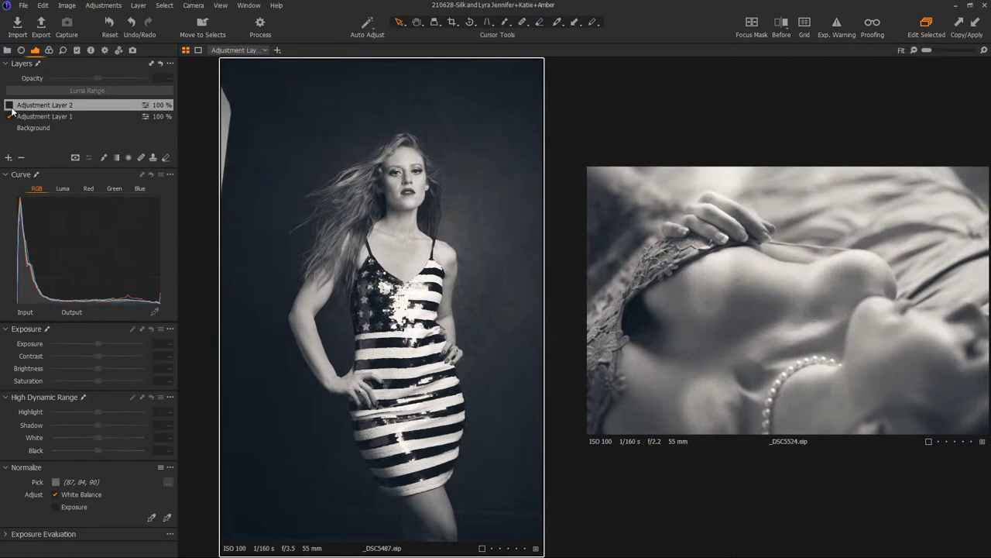
pyautogui.click(9, 106)
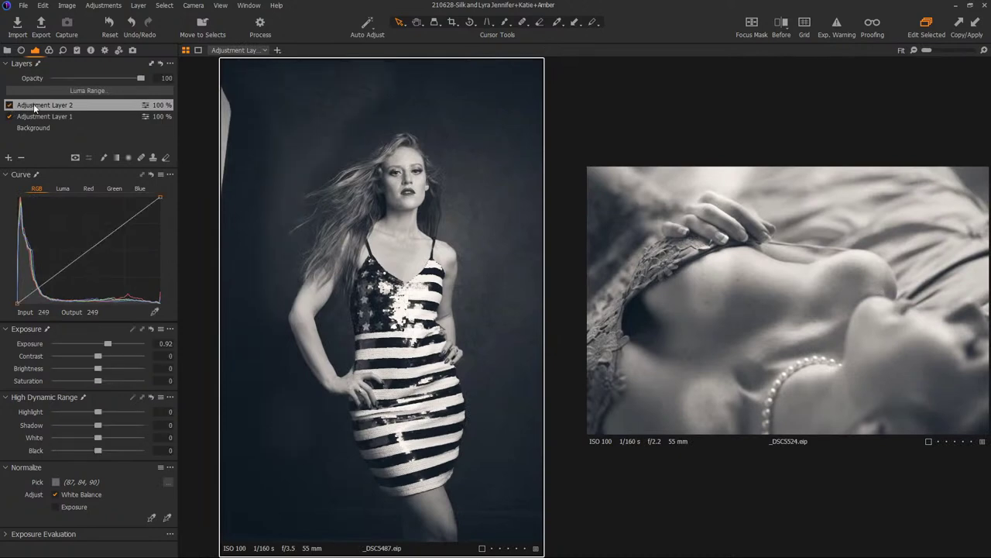
pyautogui.click(22, 158)
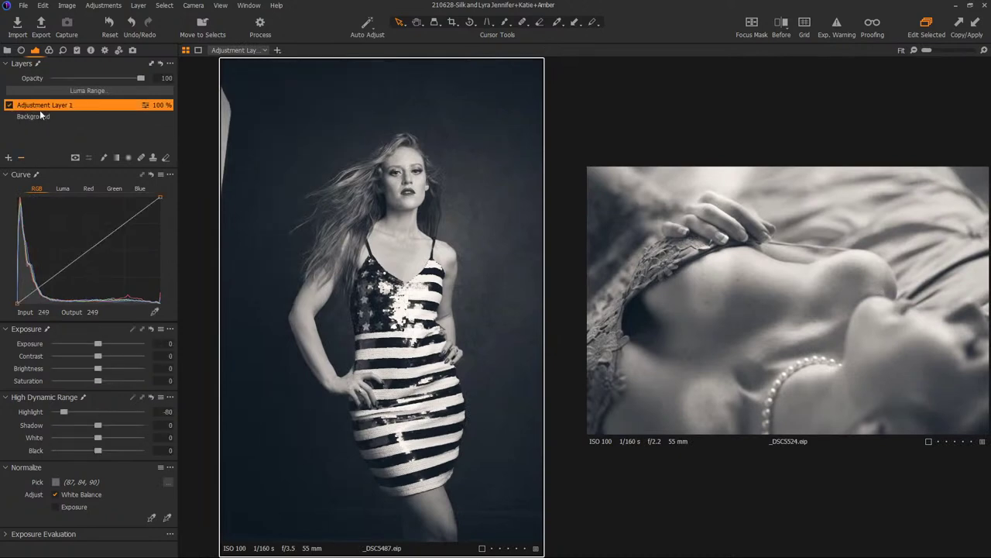
pyautogui.click(21, 158)
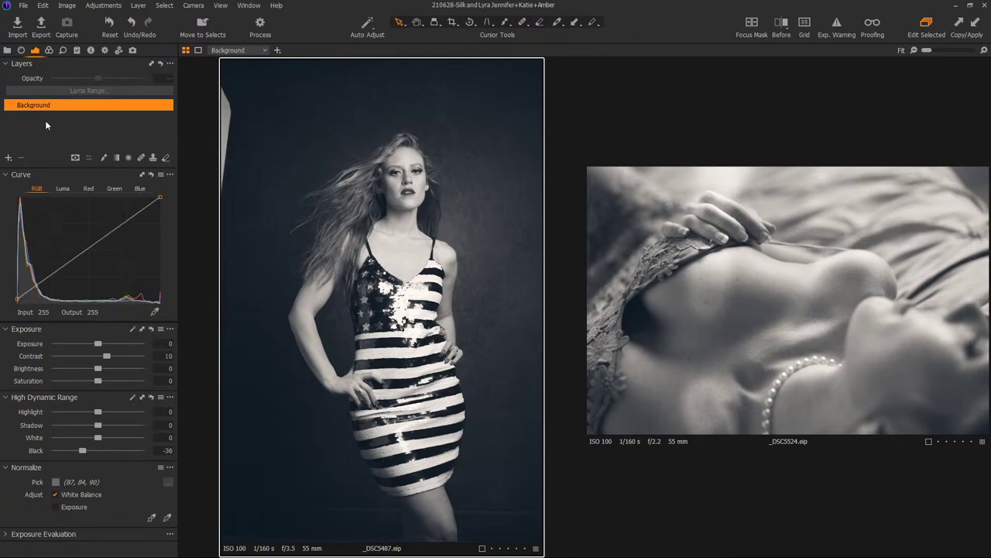
# Back in the grid, revert _DSC5487 and _DSC5524 to their original colour.
pyautogui.hotkey('ctrl', 'alt', 'v')
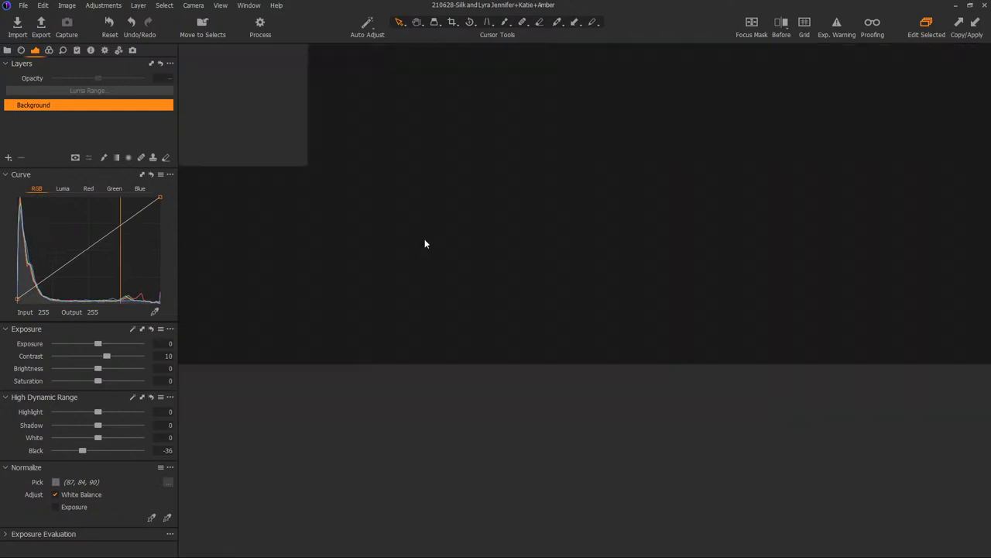
pyautogui.doubleClick(397, 171)
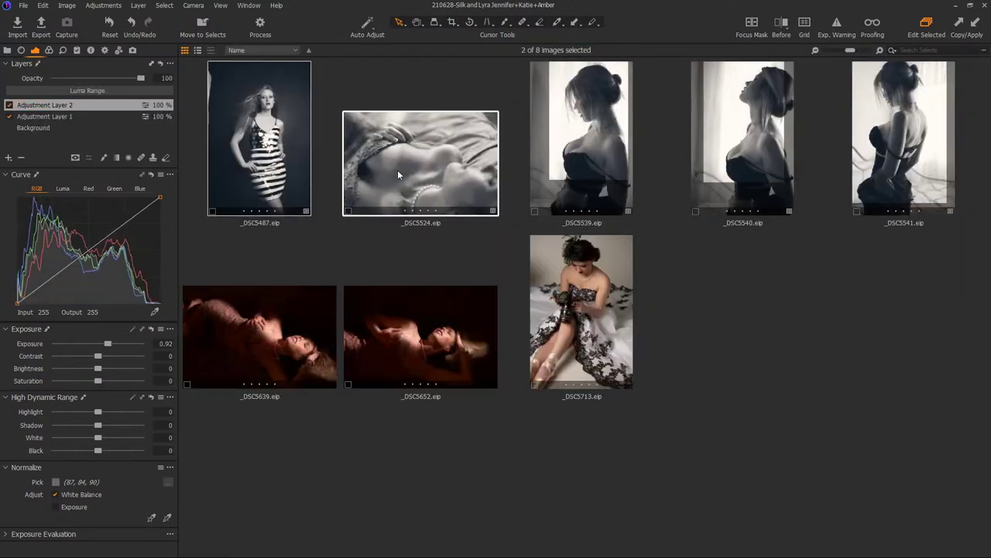
pyautogui.hotkey('ctrl', 'alt', 'v')
pyautogui.press('Left')
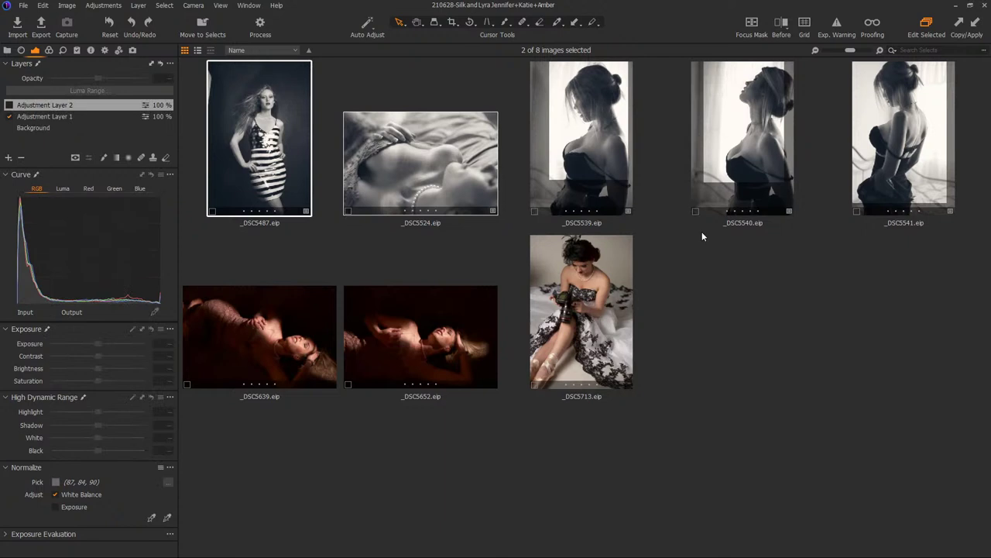
pyautogui.press('Right')
pyautogui.press('Left')
pyautogui.press('Right')
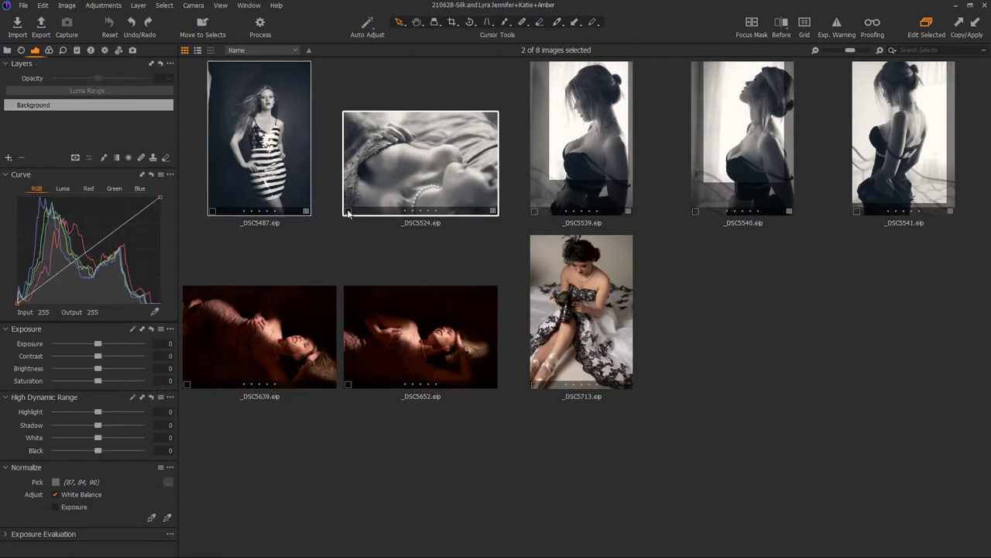
pyautogui.click(759, 298)
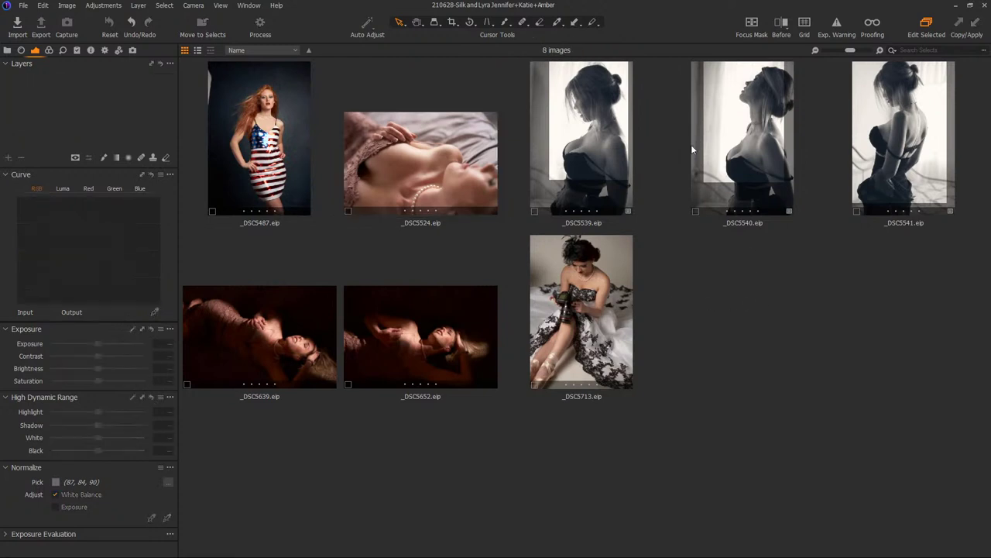
# Apply the Black & White Sue - SED style to _DSC5524 and _DSC5487.
pyautogui.click(431, 153)
pyautogui.keyDown('ctrl'); pyautogui.click(278, 161); pyautogui.keyUp('ctrl')
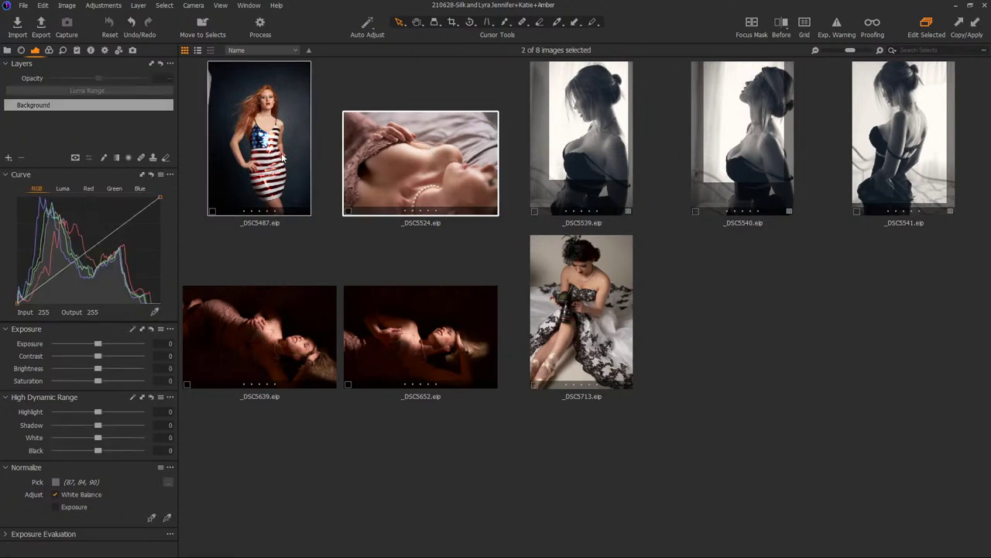
pyautogui.click(76, 49)
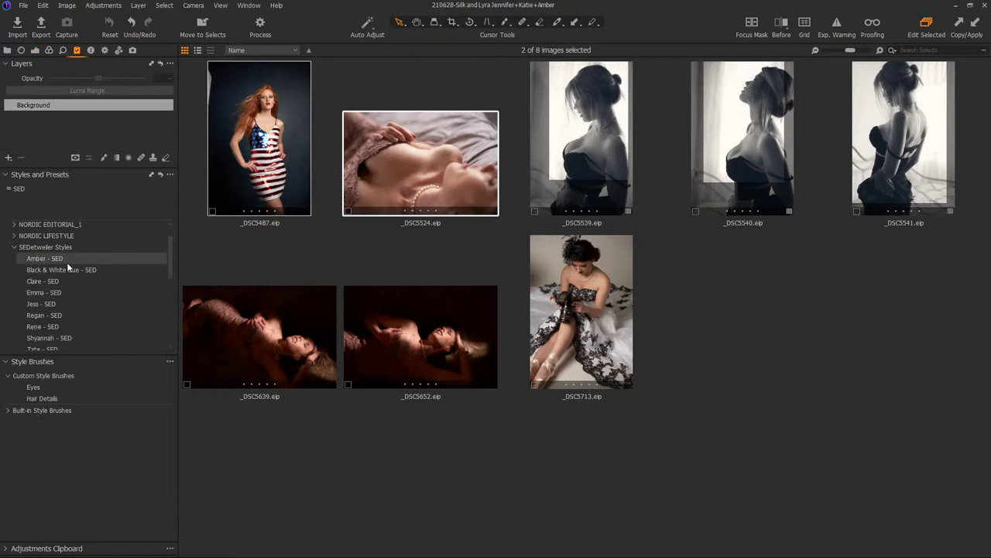
pyautogui.click(67, 269)
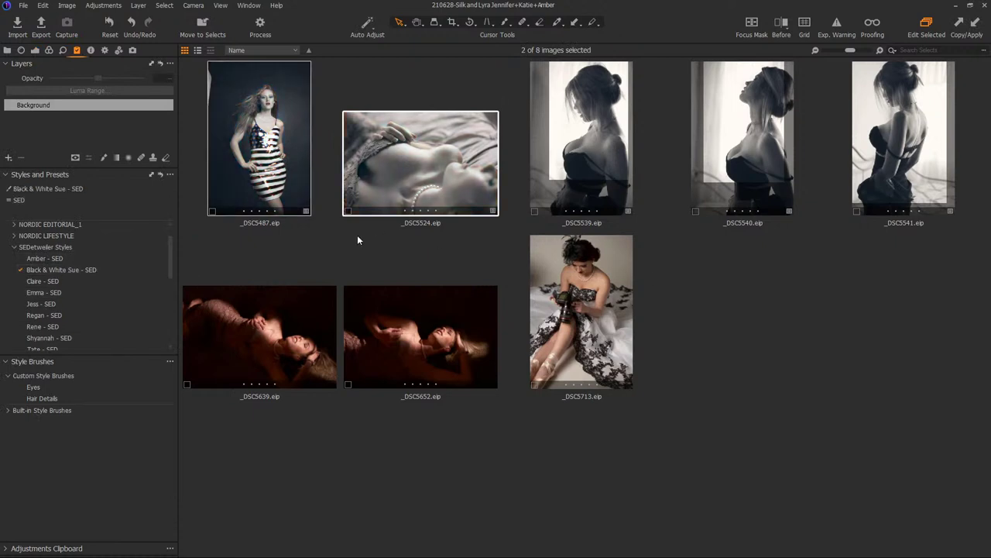
# View _DSC5524 alone and review its exposure and curve settings.
pyautogui.click(317, 135)
pyautogui.click(275, 138)
pyautogui.doubleClick(410, 163)
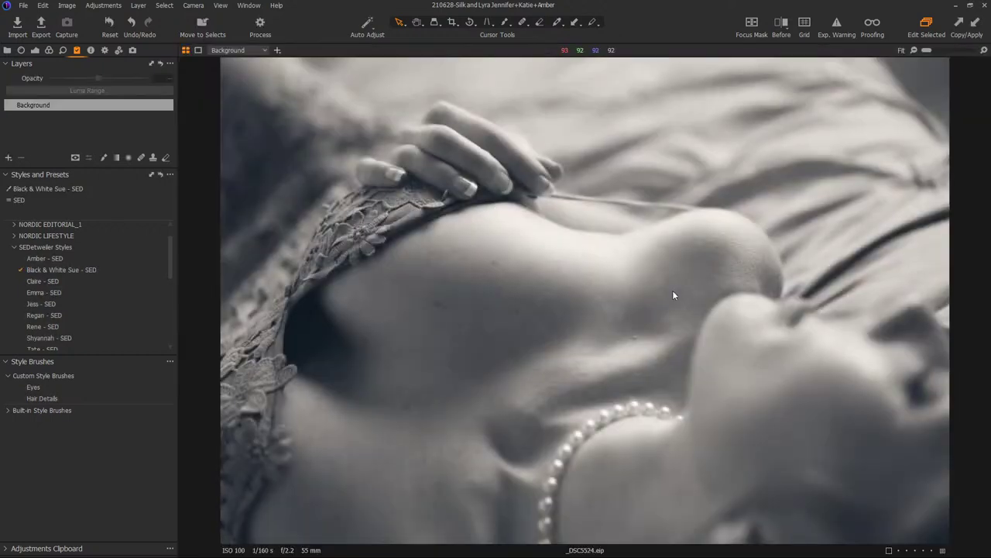
pyautogui.click(34, 51)
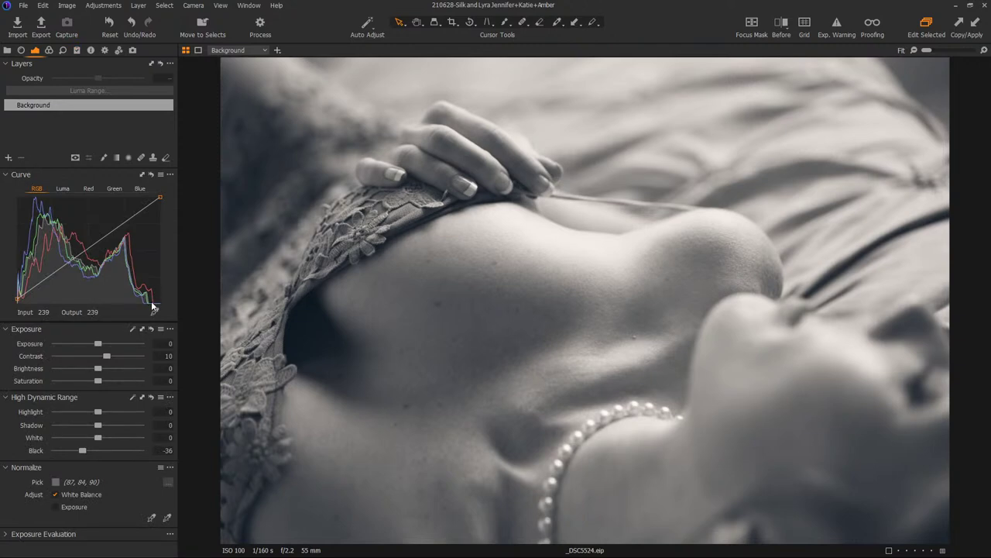
# Check _DSC5487 full size, then reset all its adjustments back to colour.
pyautogui.hotkey('ctrl', 'alt', 'v')
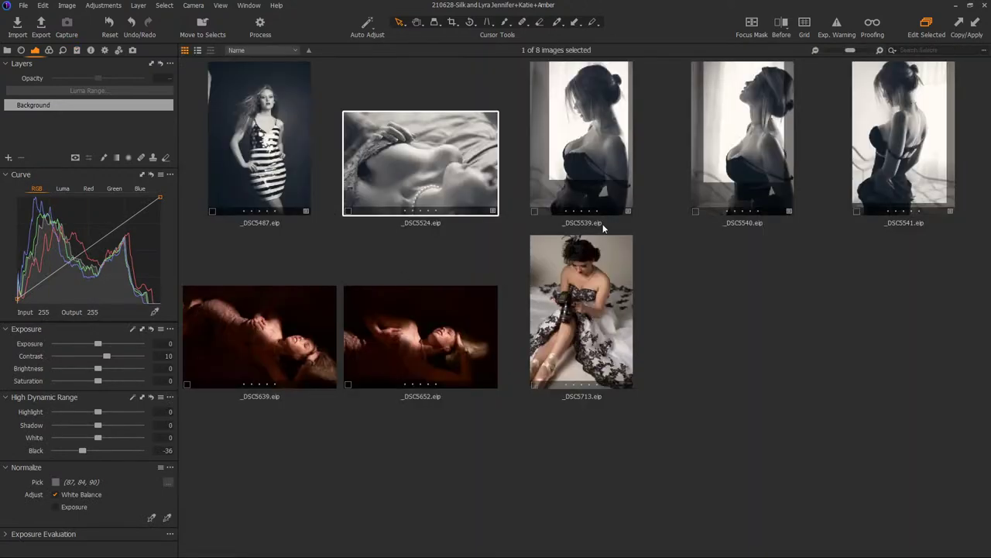
pyautogui.click(219, 118)
pyautogui.hotkey('ctrl', 'alt', 'v')
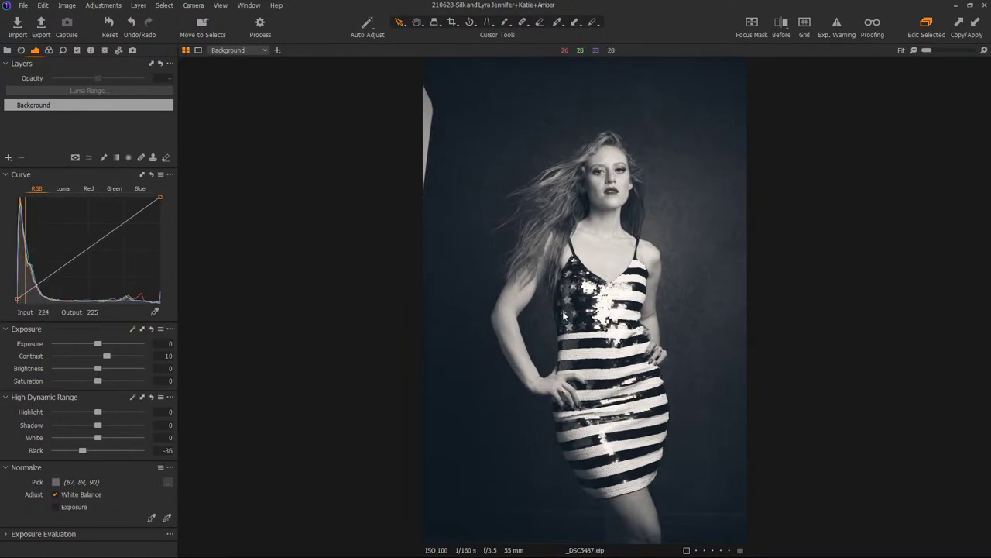
pyautogui.hotkey('ctrl', 'alt', 'v')
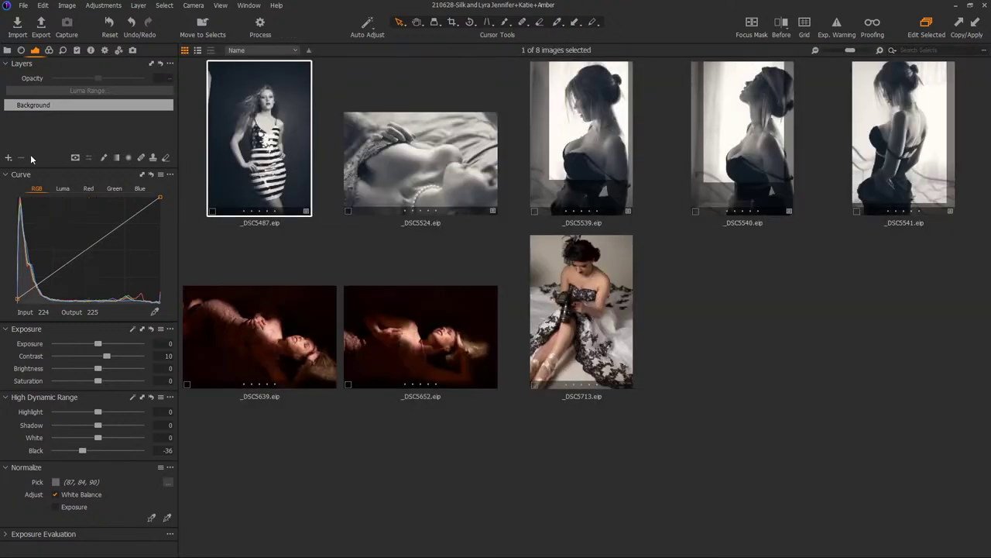
pyautogui.click(109, 28)
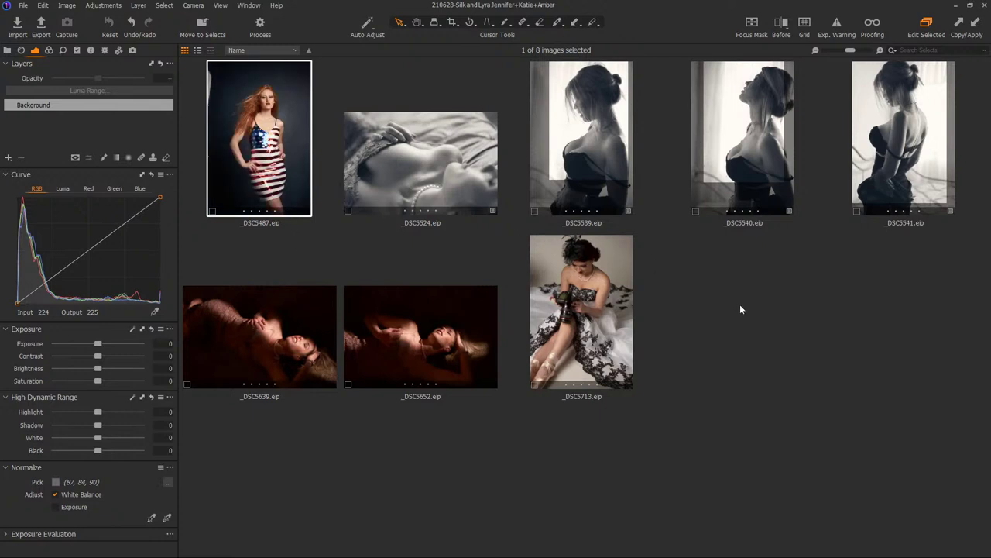
pyautogui.click(430, 306)
# Select _DSC5652 and _DSC5639, cancel Save Custom Style, then select _DSC5539.
pyautogui.keyDown('ctrl'); pyautogui.click(283, 311); pyautogui.keyUp('ctrl')
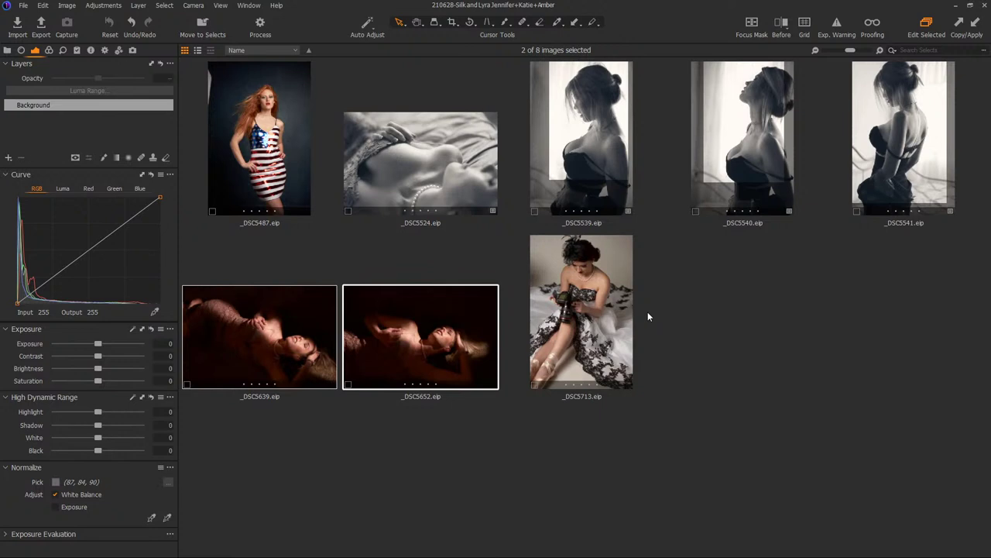
pyautogui.click(77, 50)
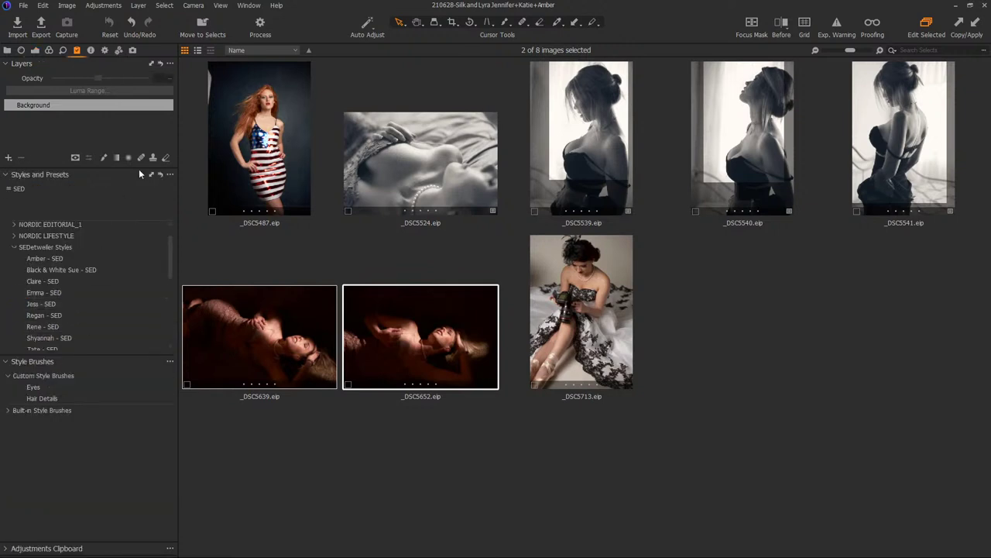
pyautogui.click(170, 175)
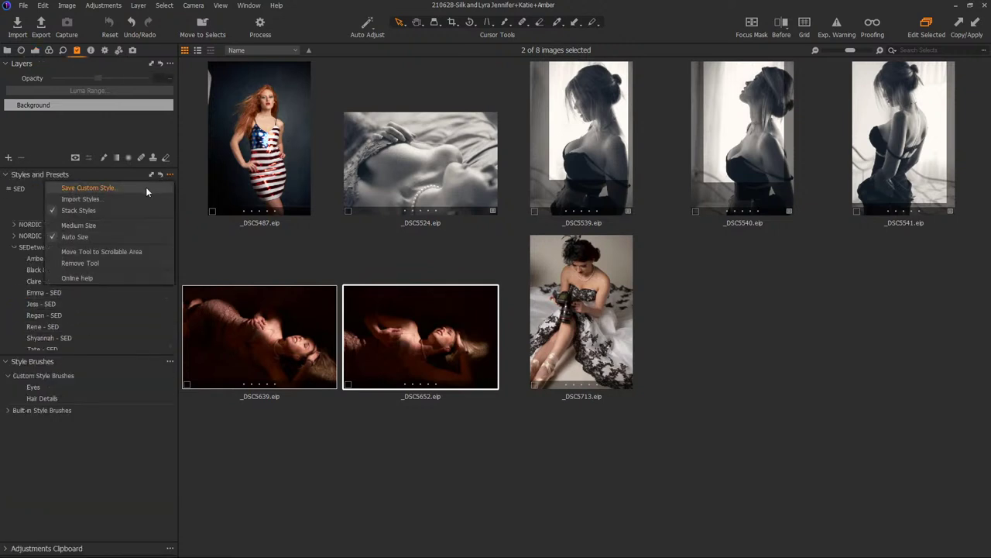
pyautogui.click(138, 187)
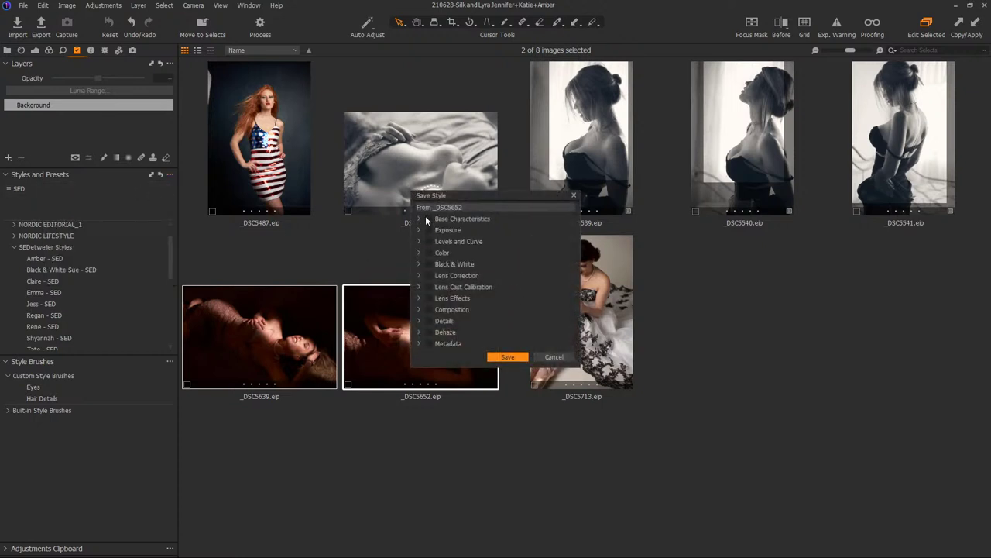
pyautogui.click(554, 356)
pyautogui.click(602, 157)
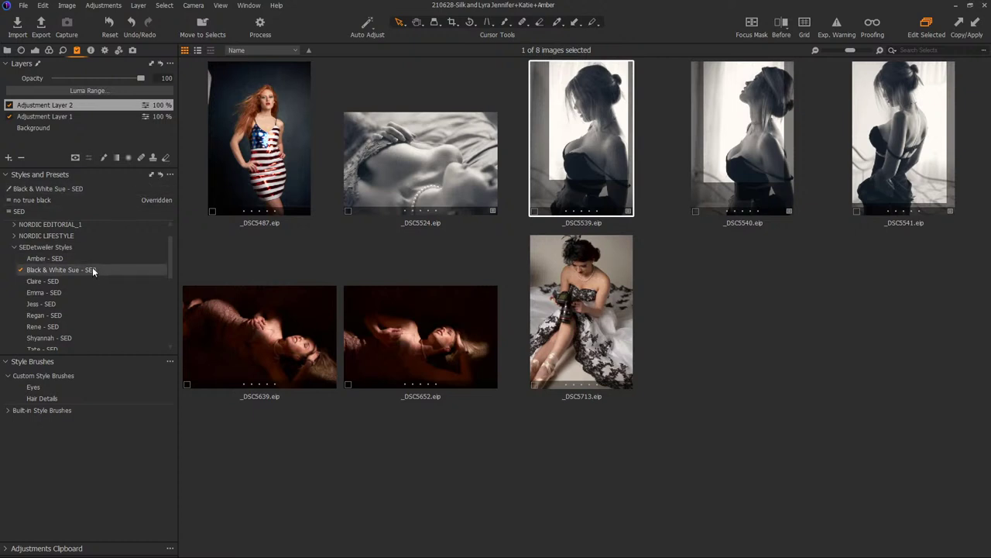
# Review the Save Custom Style options for _DSC5539 without saving, then view it full size.
pyautogui.click(170, 175)
pyautogui.click(141, 186)
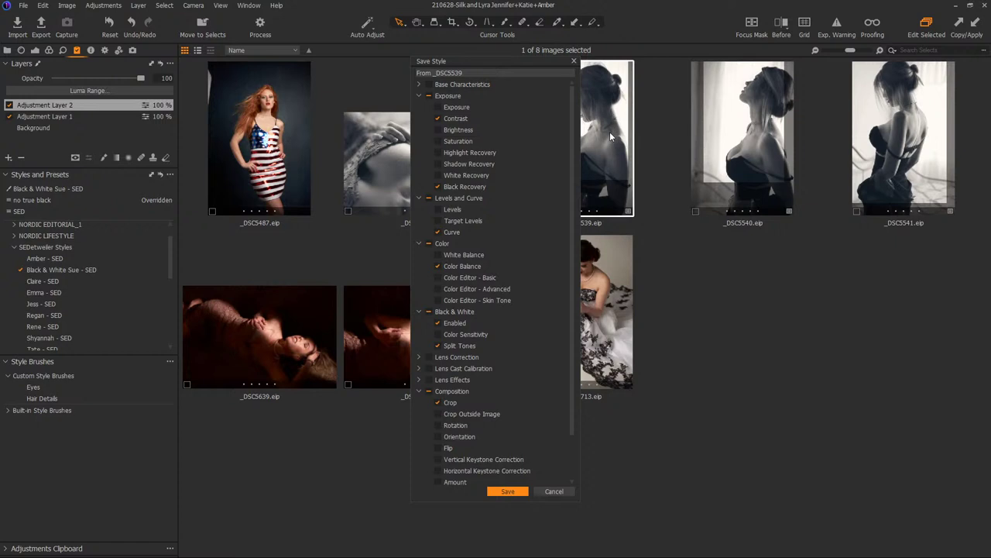
pyautogui.click(554, 491)
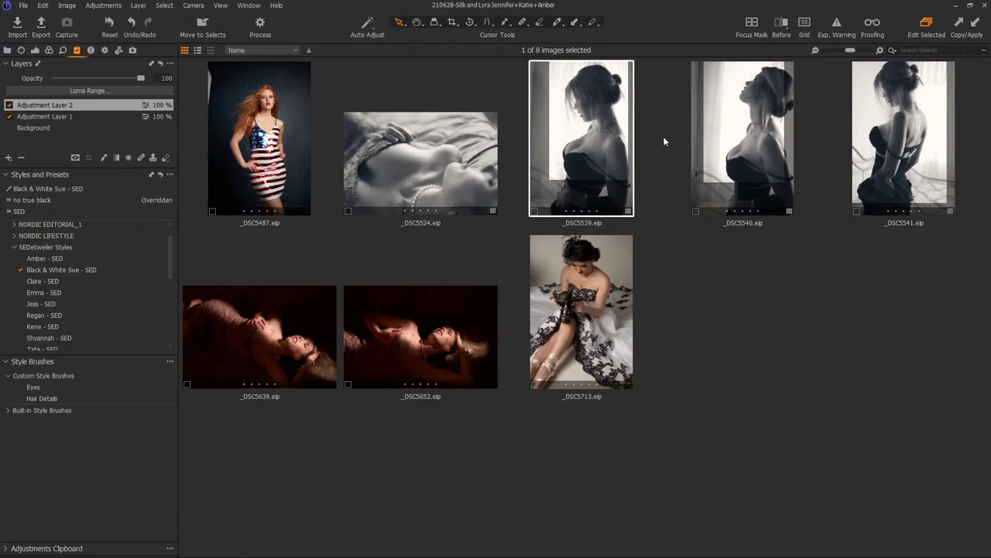
pyautogui.hotkey('ctrl', 'alt', 'v')
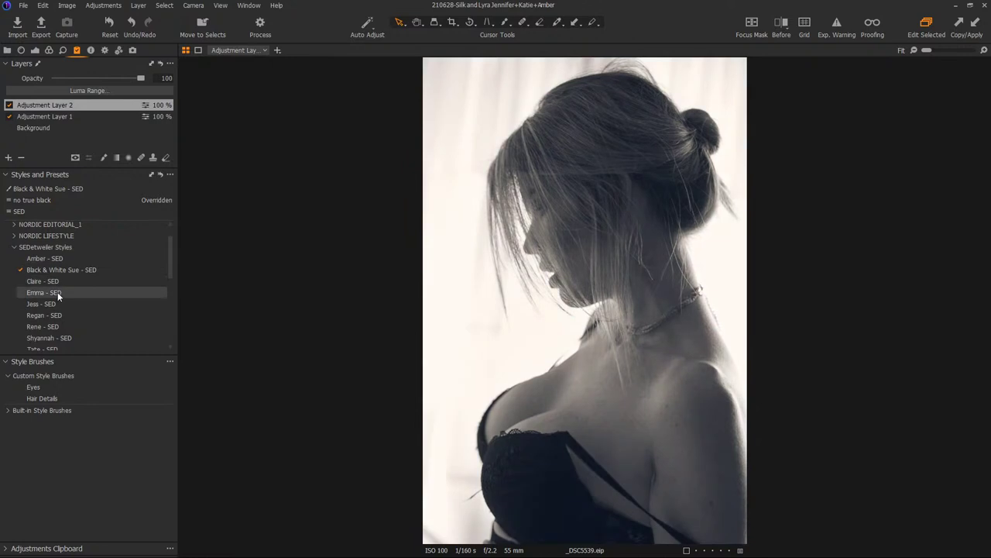
# Try Emma - SED on _DSC5539, remove it, then return to the eight-image grid with nothing selected.
pyautogui.click(55, 292)
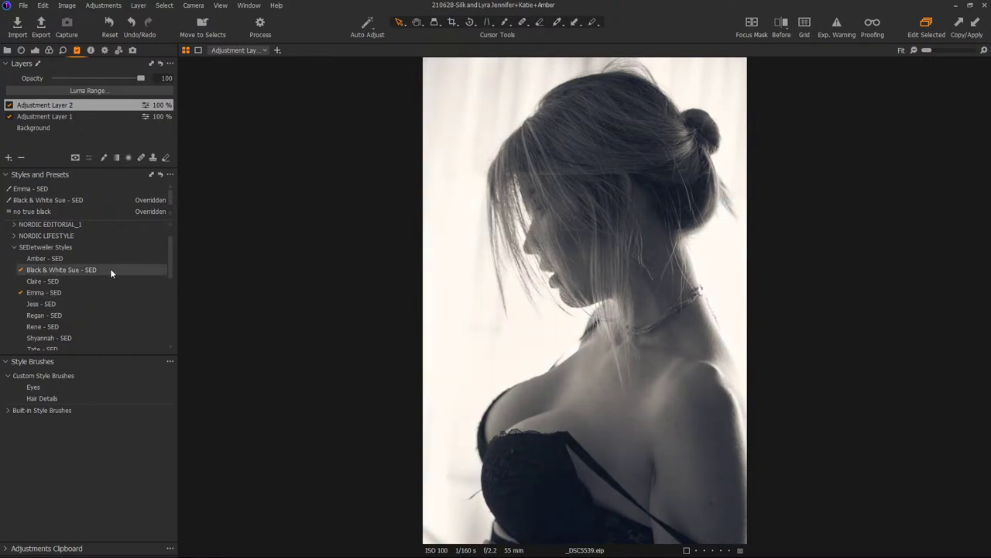
pyautogui.click(75, 291)
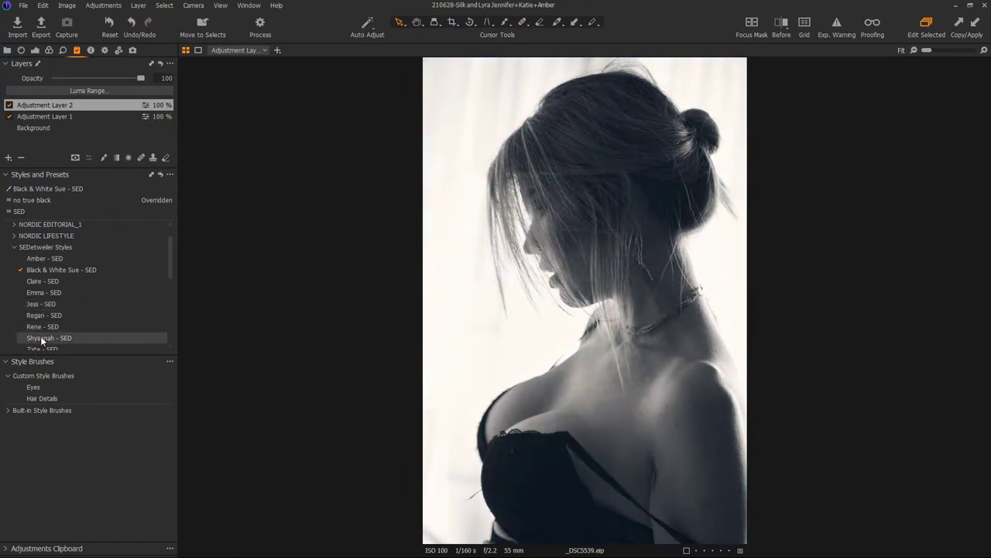
pyautogui.scroll(-1, 42, 340)
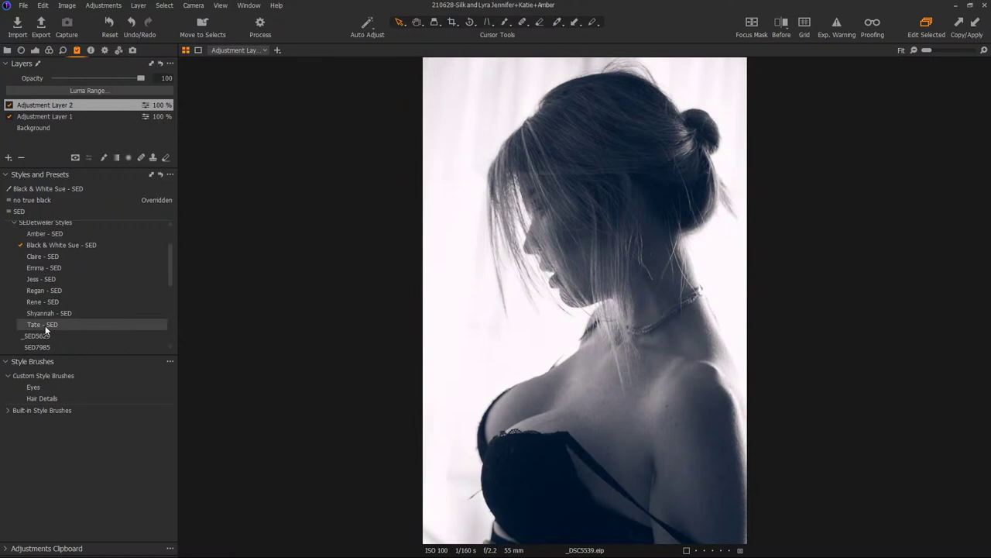
pyautogui.scroll(-1, 40, 331)
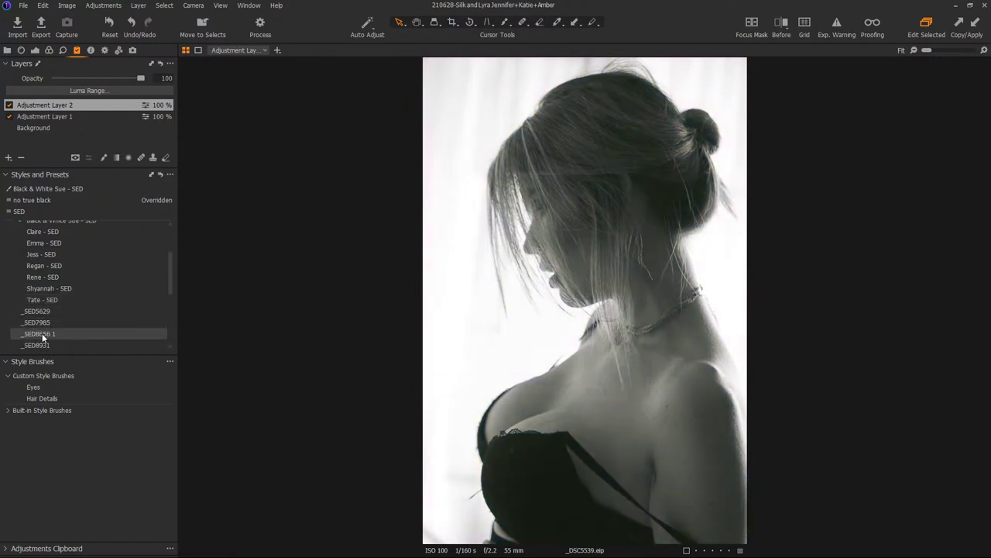
pyautogui.scroll(-1, 41, 334)
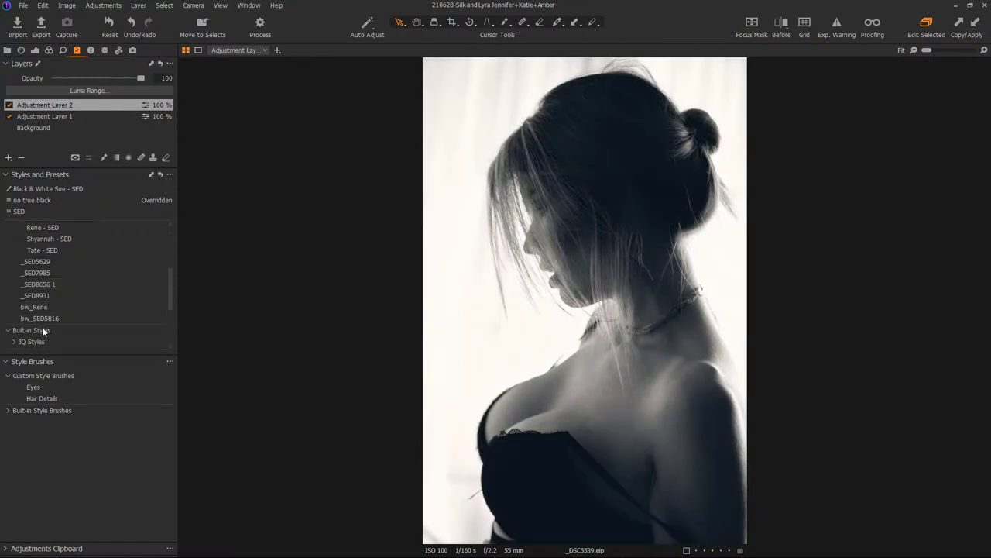
pyautogui.scroll(-1, 42, 327)
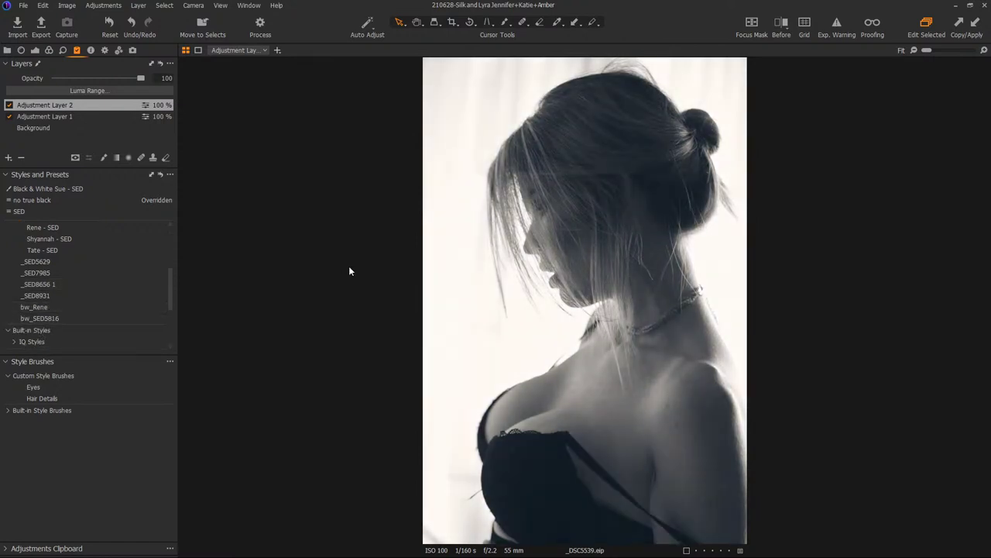
pyautogui.hotkey('ctrl', 'alt', 'v')
pyautogui.click(723, 350)
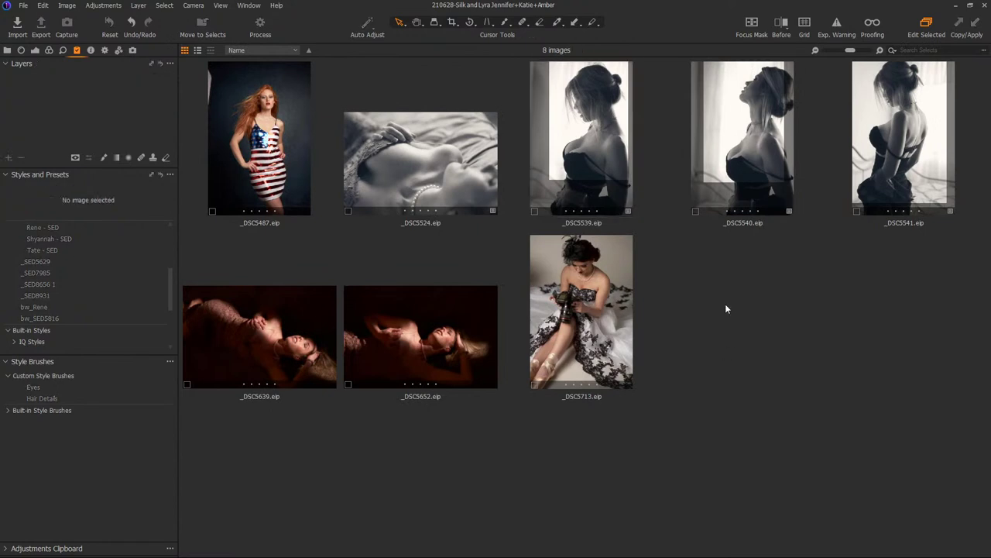
# Open _DSC5713 full size and apply the Rene - SED style.
pyautogui.doubleClick(568, 306)
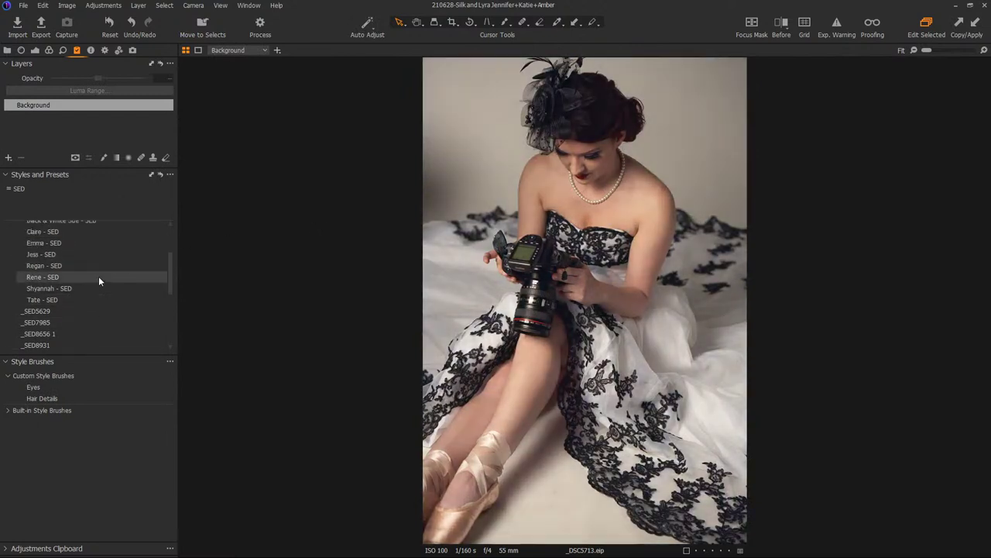
pyautogui.scroll(3, 98, 276)
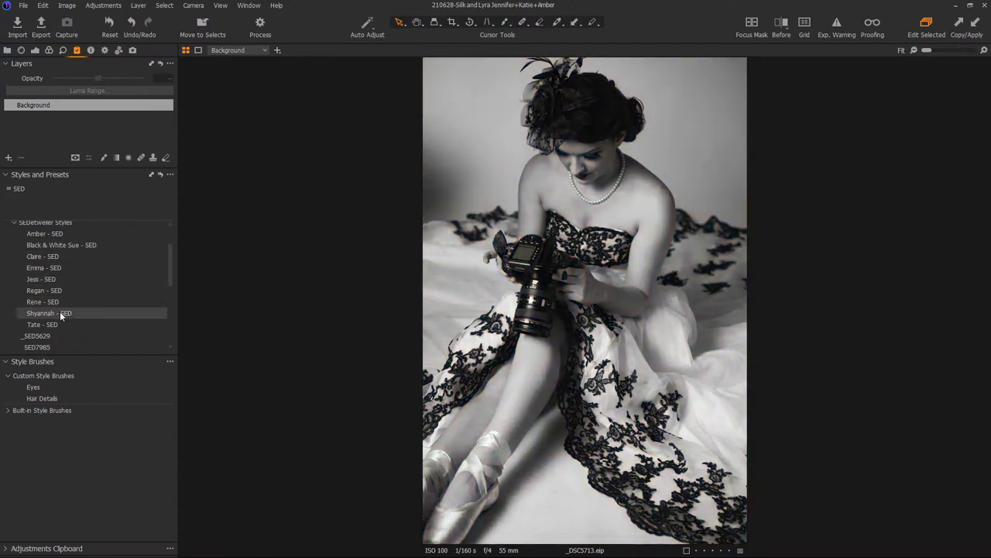
pyautogui.click(62, 302)
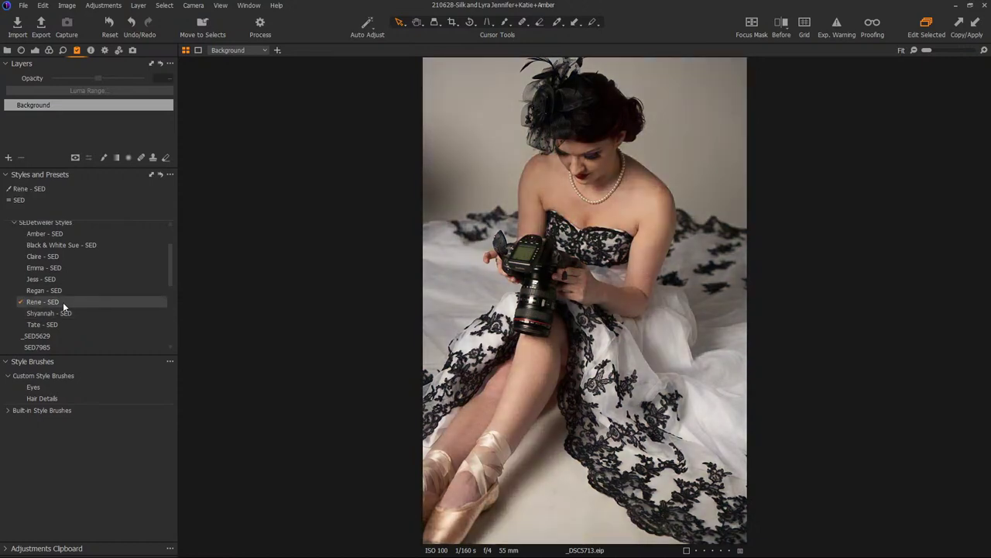
# Give _DSC5713 Saturation -47, curve black point 18 with darker midtones, and Exposure 0.34.
pyautogui.click(34, 51)
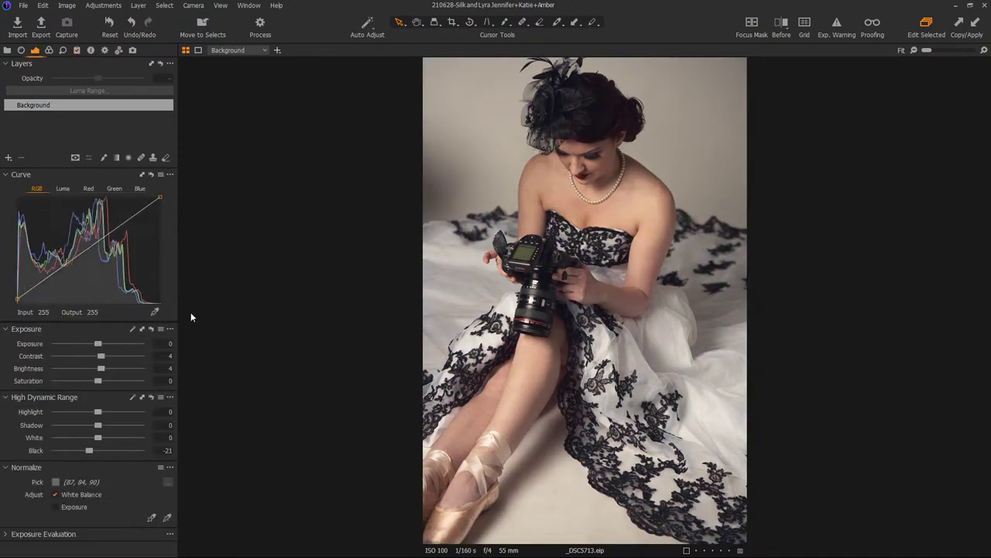
pyautogui.moveTo(98, 381); pyautogui.dragTo(76, 380)
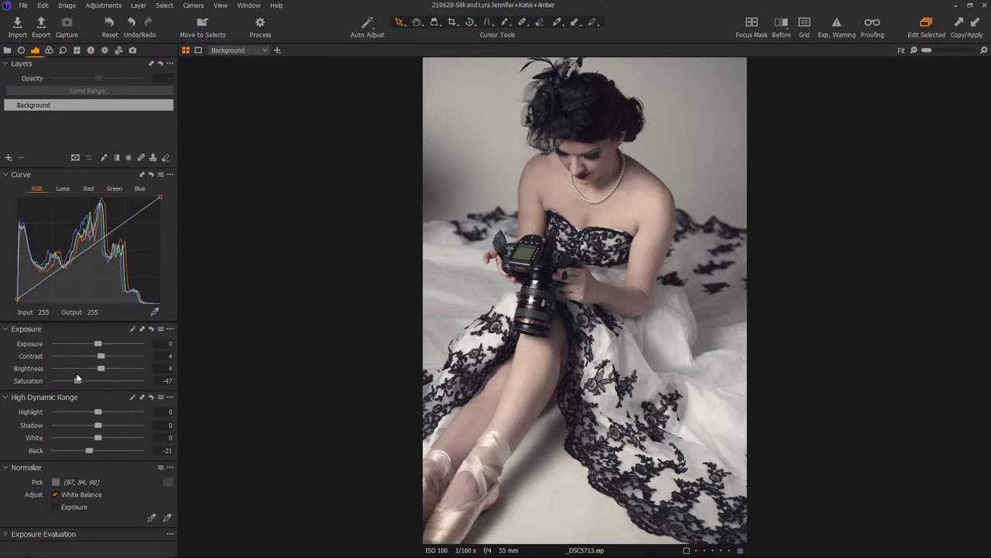
pyautogui.moveTo(17, 299); pyautogui.dragTo(11, 294)
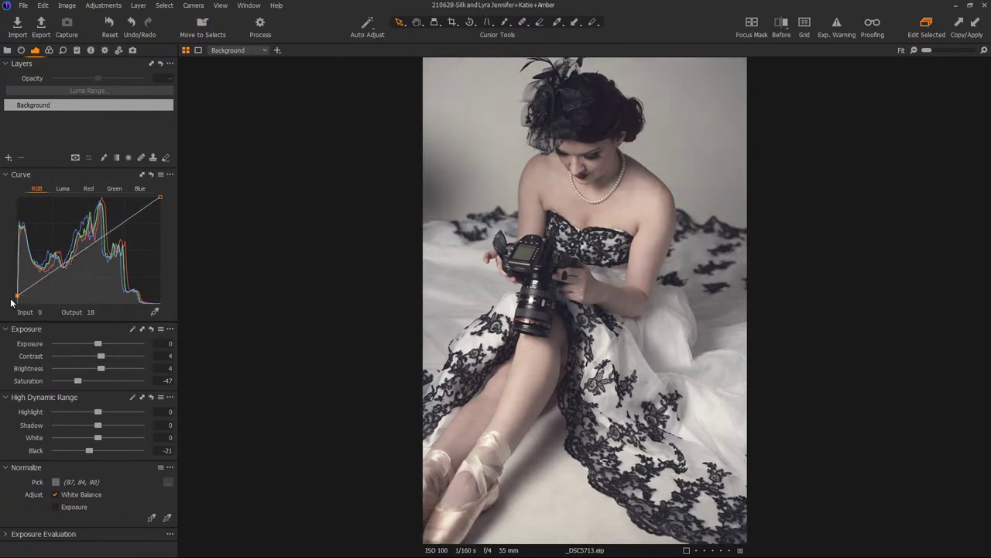
pyautogui.moveTo(82, 249); pyautogui.dragTo(91, 249)
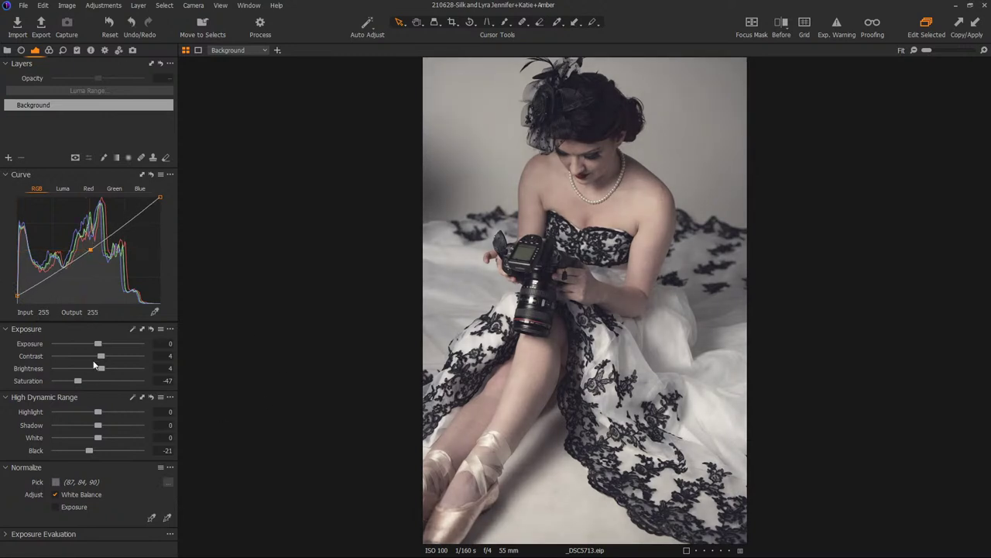
pyautogui.moveTo(98, 344); pyautogui.dragTo(102, 347)
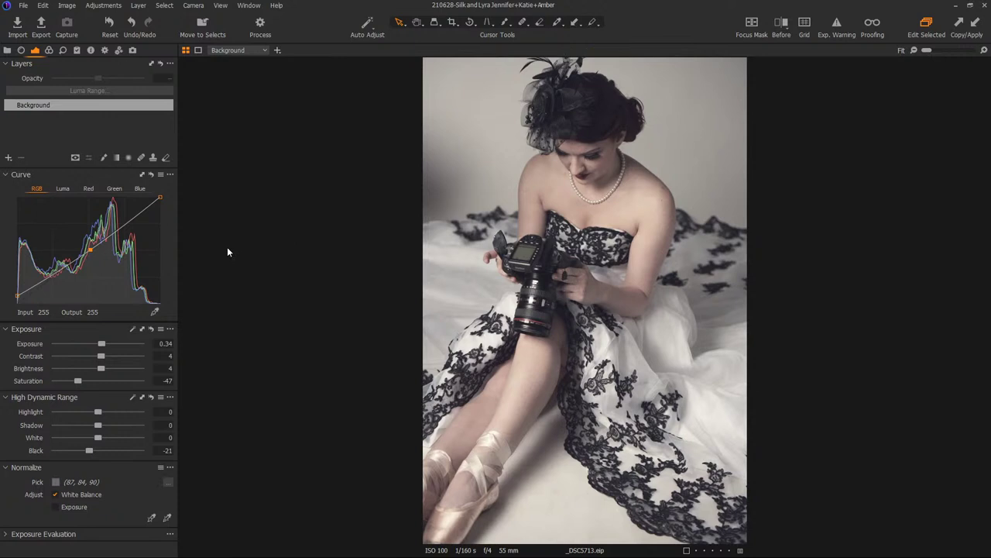
# Expand Color Balance in the Color tools and give the shadows a subtle teal tint.
pyautogui.click(49, 50)
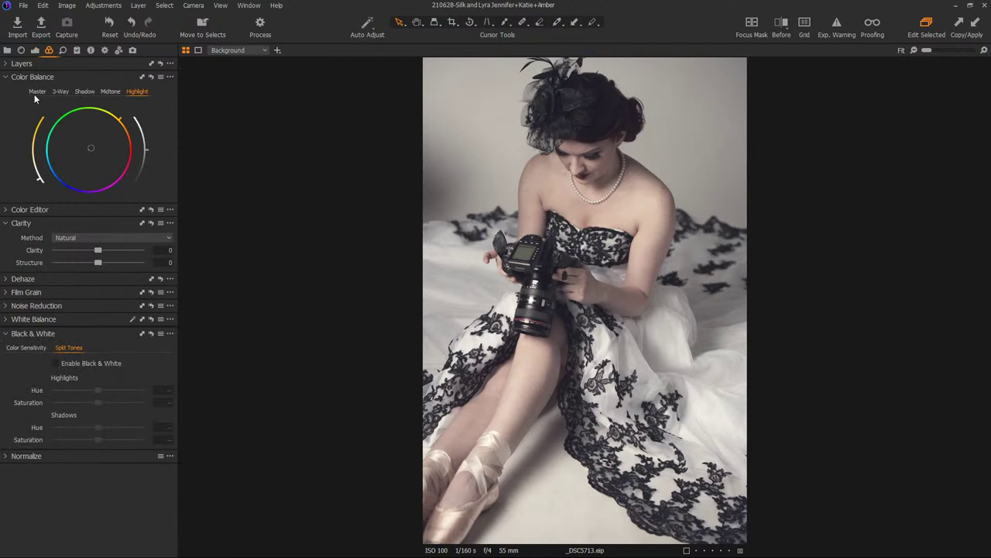
pyautogui.click(9, 64)
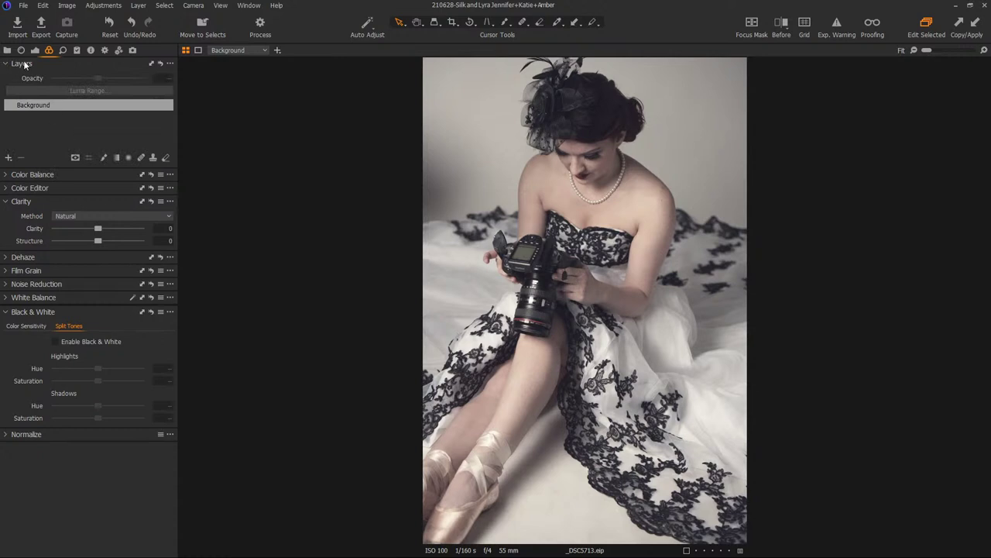
pyautogui.click(18, 176)
pyautogui.click(84, 189)
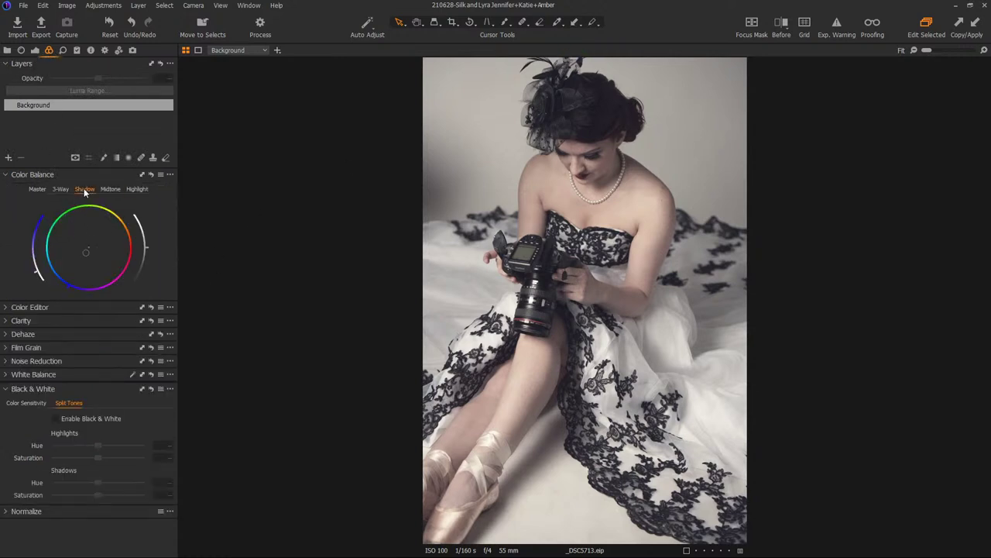
pyautogui.moveTo(86, 251); pyautogui.dragTo(20, 263)
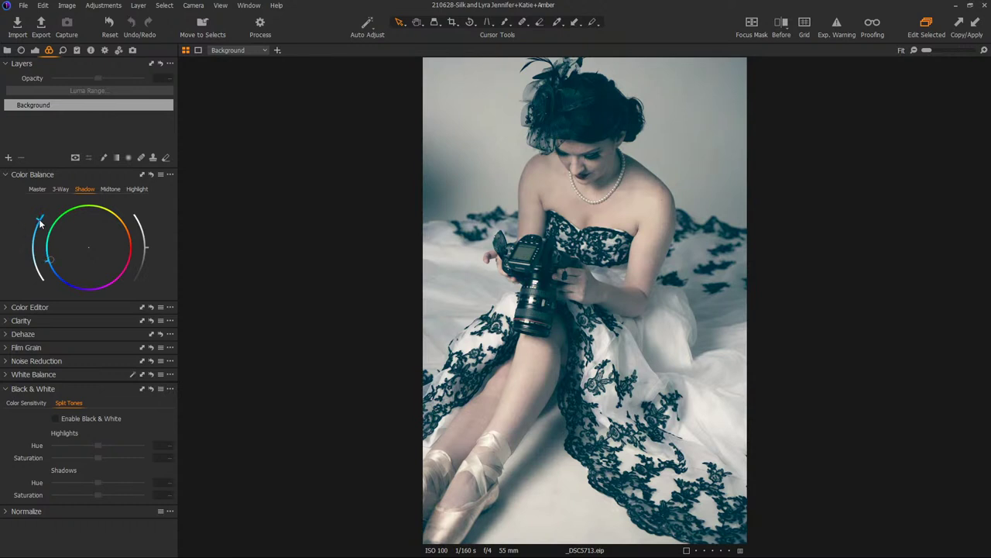
pyautogui.moveTo(40, 223)
pyautogui.mouseDown()
pyautogui.moveTo(48, 260)
pyautogui.moveTo(48, 239)
pyautogui.mouseUp()
pyautogui.moveTo(48, 240); pyautogui.dragTo(47, 254)
pyautogui.moveTo(78, 246); pyautogui.dragTo(32, 249)
# Warm the midtones and highlights toward orange, then add a slight warm master cast.
pyautogui.click(110, 189)
pyautogui.click(83, 189)
pyautogui.click(110, 190)
pyautogui.moveTo(85, 247)
pyautogui.mouseDown()
pyautogui.moveTo(99, 242)
pyautogui.moveTo(85, 250)
pyautogui.mouseUp()
pyautogui.click(134, 189)
pyautogui.moveTo(93, 247); pyautogui.dragTo(106, 241)
pyautogui.moveTo(104, 238); pyautogui.dragTo(165, 185)
pyautogui.moveTo(41, 218); pyautogui.dragTo(43, 257)
pyautogui.click(37, 189)
pyautogui.moveTo(105, 244)
pyautogui.mouseDown()
pyautogui.moveTo(79, 255)
pyautogui.moveTo(97, 246)
pyautogui.mouseUp()
# On the Exposure tab, lower Contrast to -8 and lift the HDR Black level to 12.
pyautogui.click(35, 50)
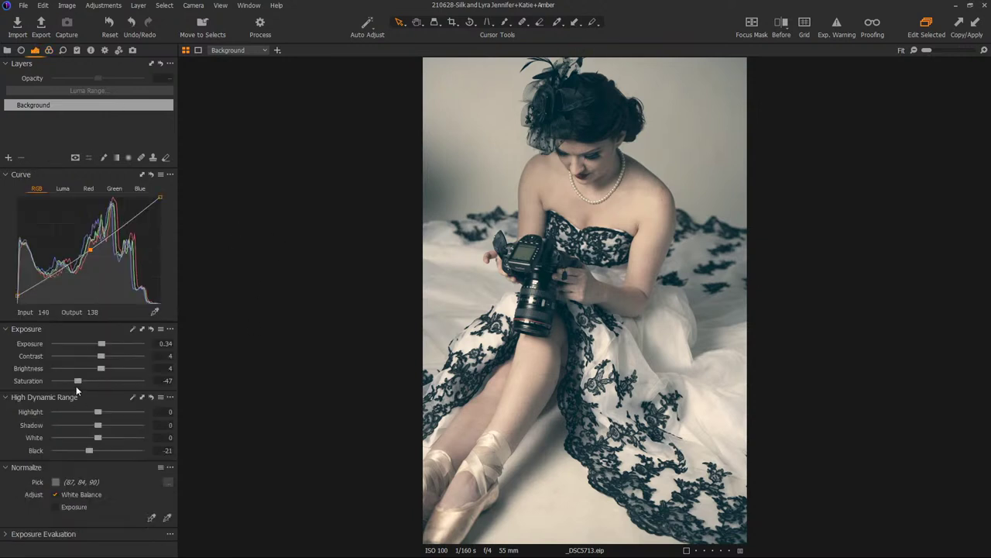
pyautogui.moveTo(105, 356); pyautogui.dragTo(89, 357)
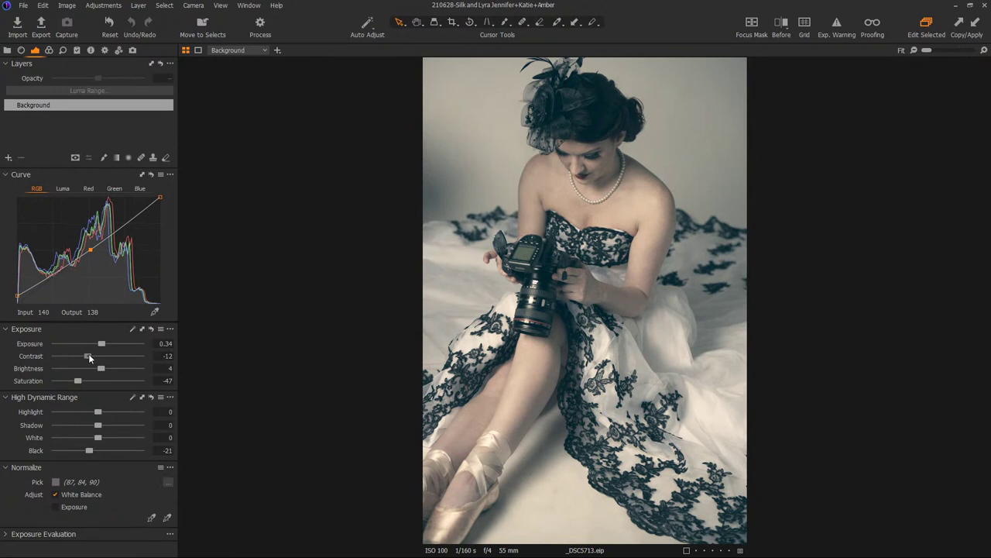
pyautogui.moveTo(88, 356)
pyautogui.mouseDown()
pyautogui.moveTo(106, 356)
pyautogui.moveTo(92, 353)
pyautogui.mouseUp()
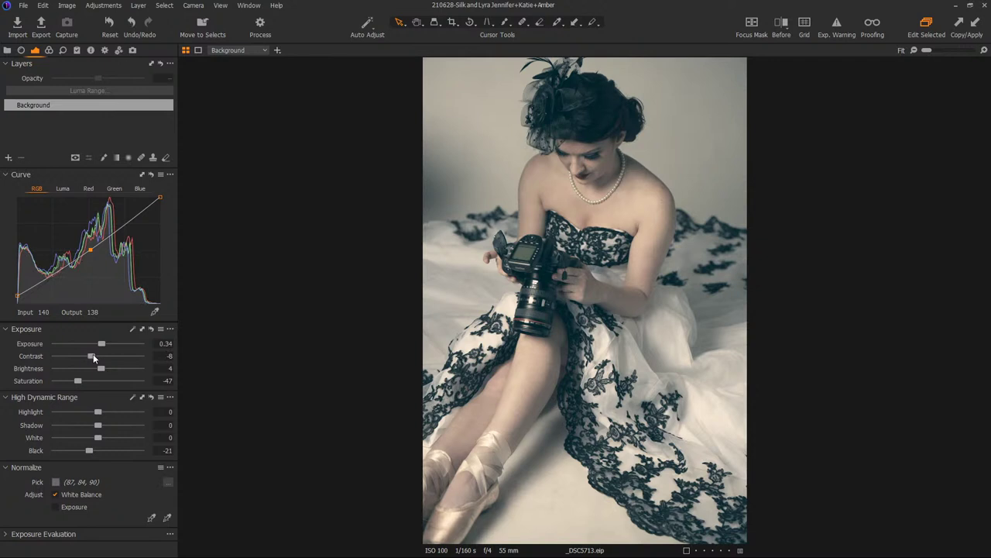
pyautogui.doubleClick(89, 450)
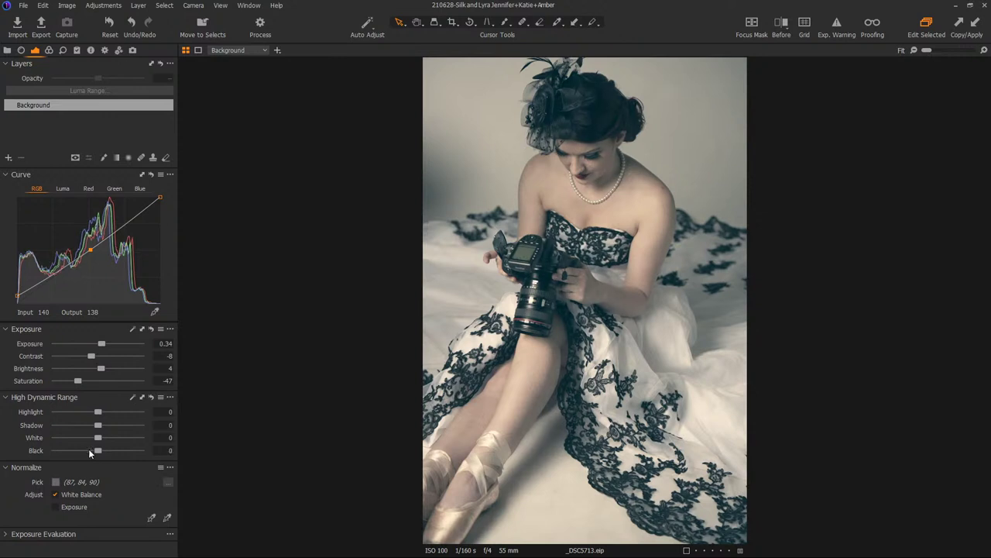
pyautogui.moveTo(98, 452); pyautogui.dragTo(53, 451)
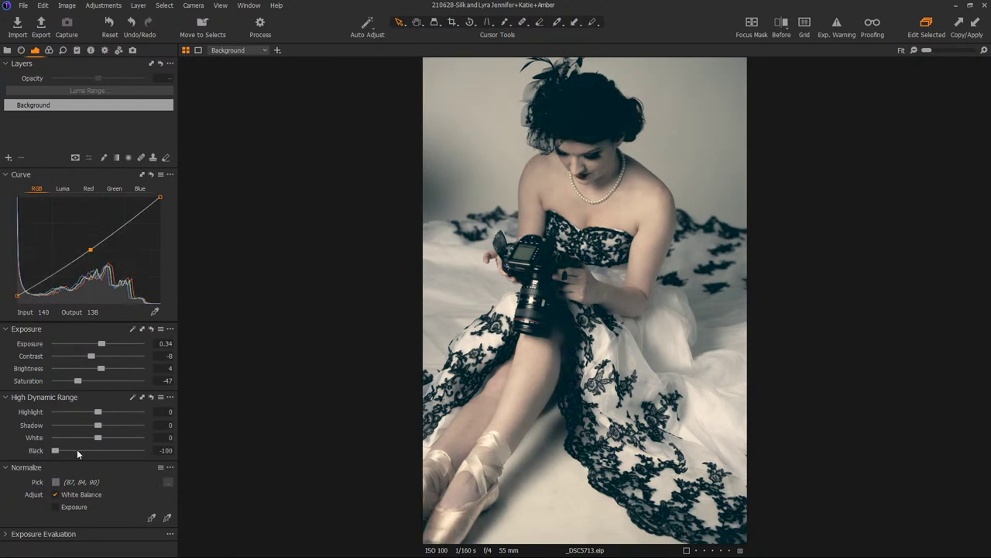
pyautogui.doubleClick(56, 450)
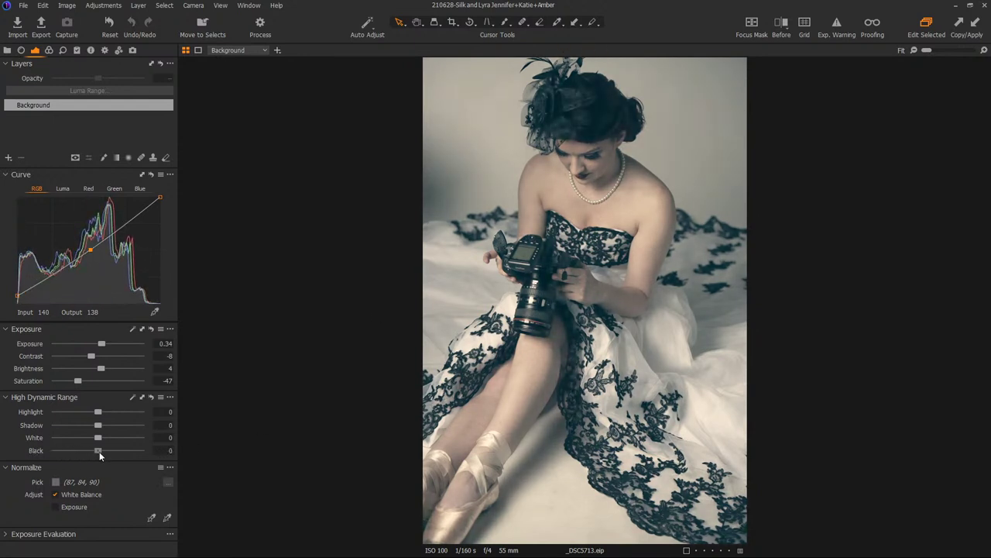
pyautogui.moveTo(96, 452); pyautogui.dragTo(107, 450)
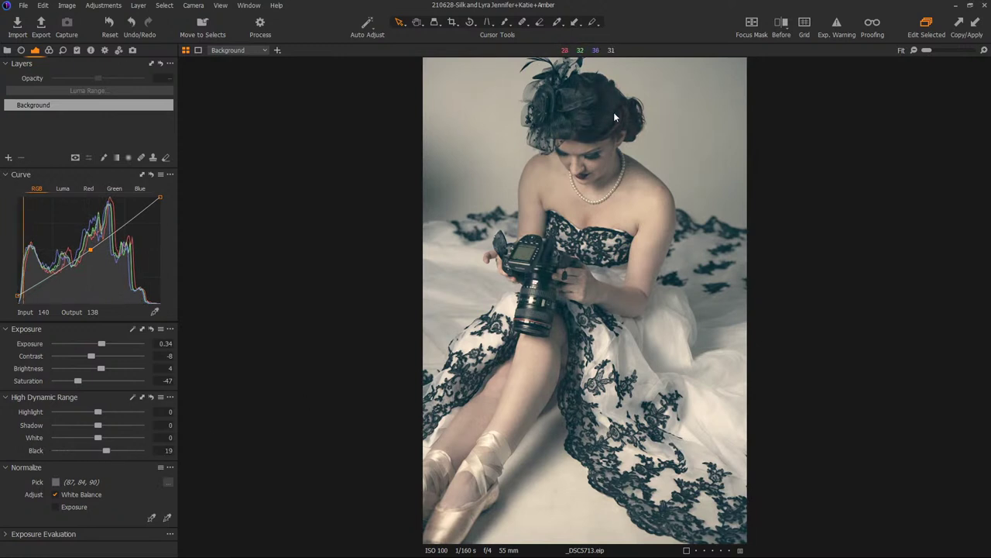
pyautogui.moveTo(108, 451); pyautogui.dragTo(104, 451)
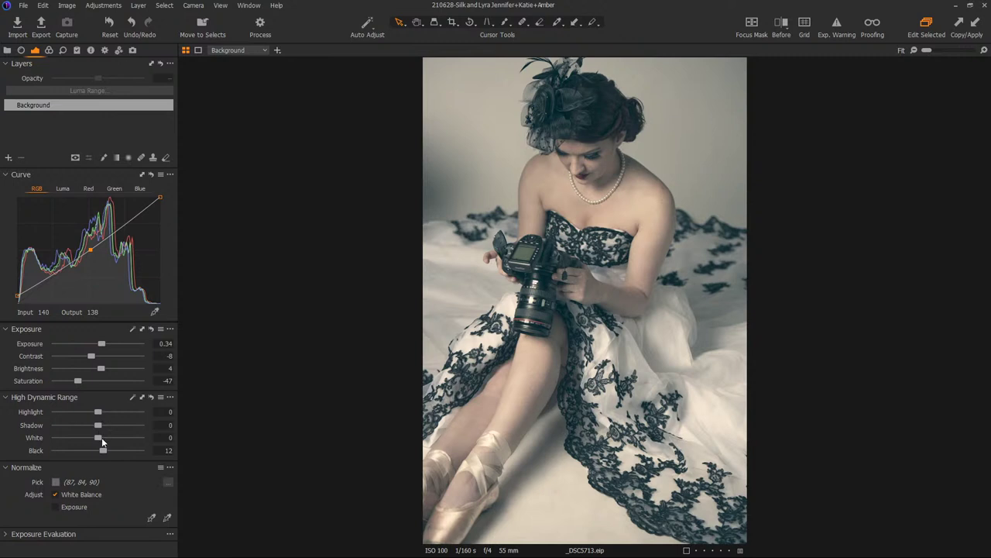
# Try brighter White levels with clipping warnings shown, then undo to keep White at 0.
pyautogui.moveTo(97, 438); pyautogui.dragTo(122, 437)
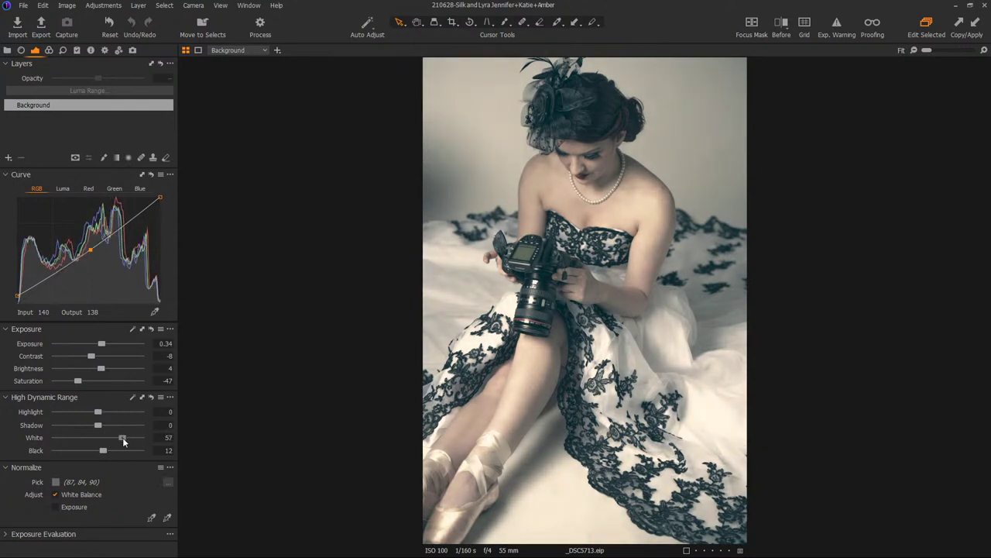
pyautogui.click(838, 31)
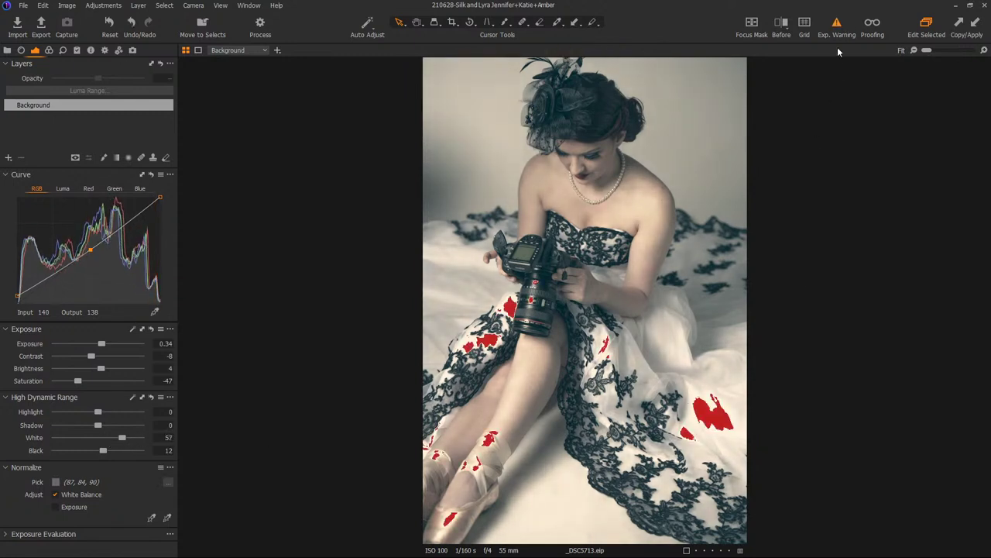
pyautogui.doubleClick(121, 437)
pyautogui.moveTo(99, 439); pyautogui.dragTo(115, 439)
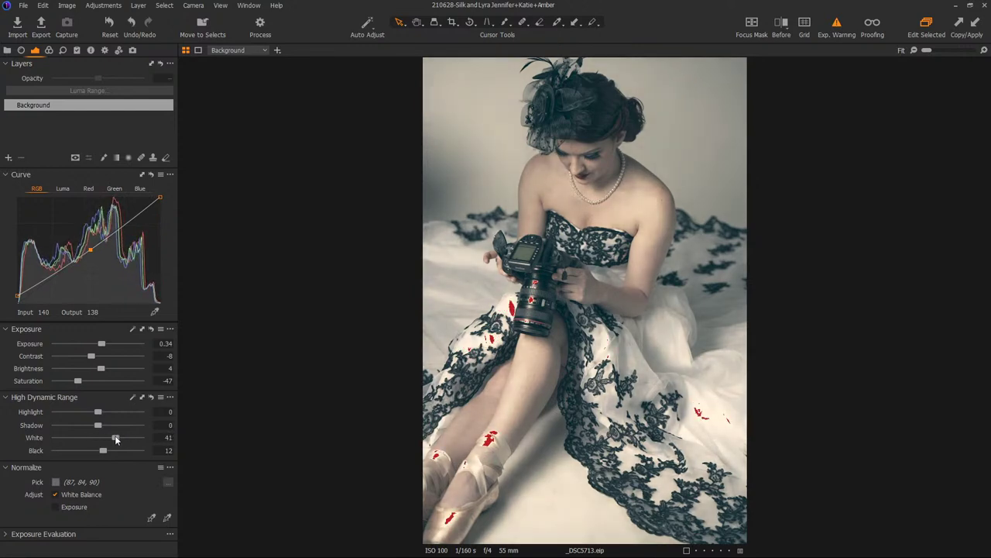
pyautogui.click(131, 22)
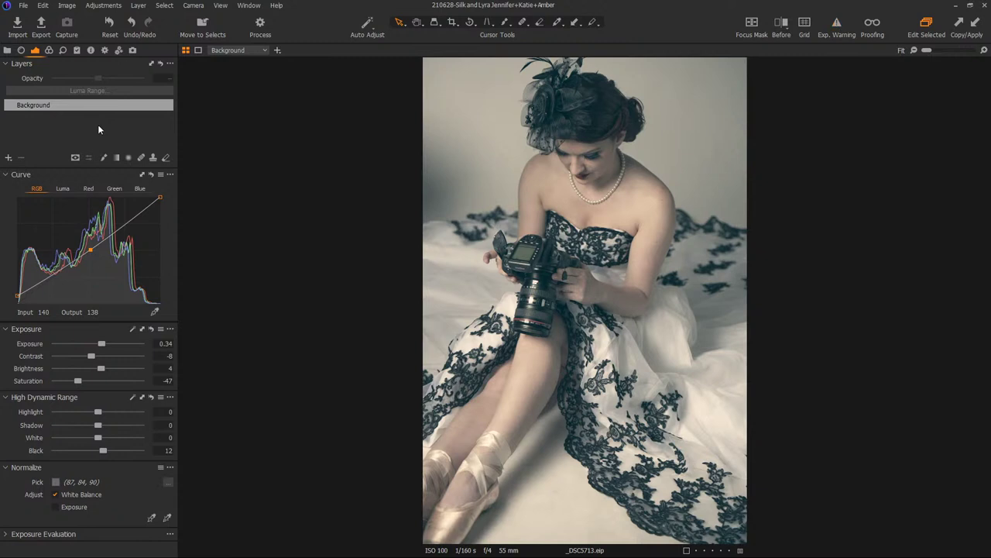
# Add a filled adjustment layer masked by Luma Range 236–255 with falloff from 176.
pyautogui.click(9, 158)
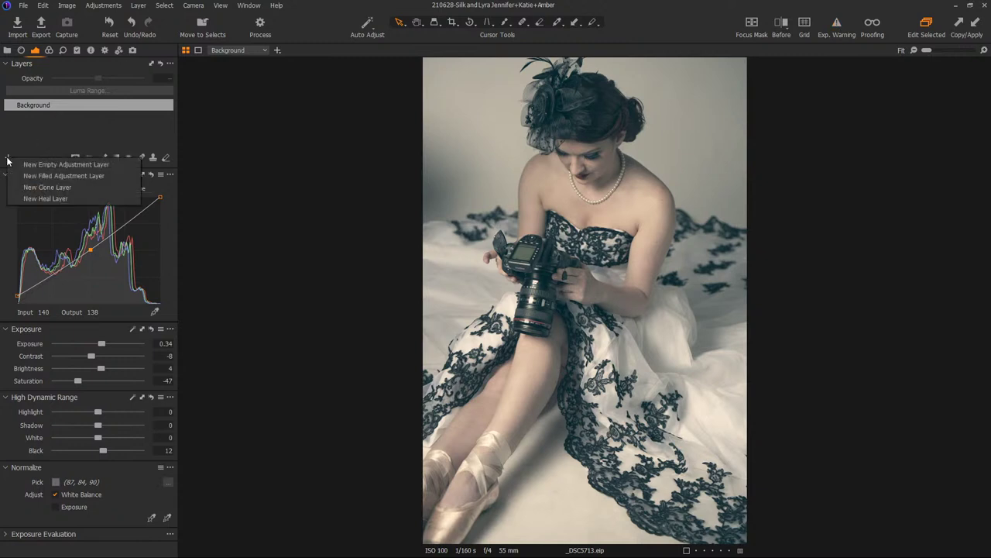
pyautogui.click(63, 176)
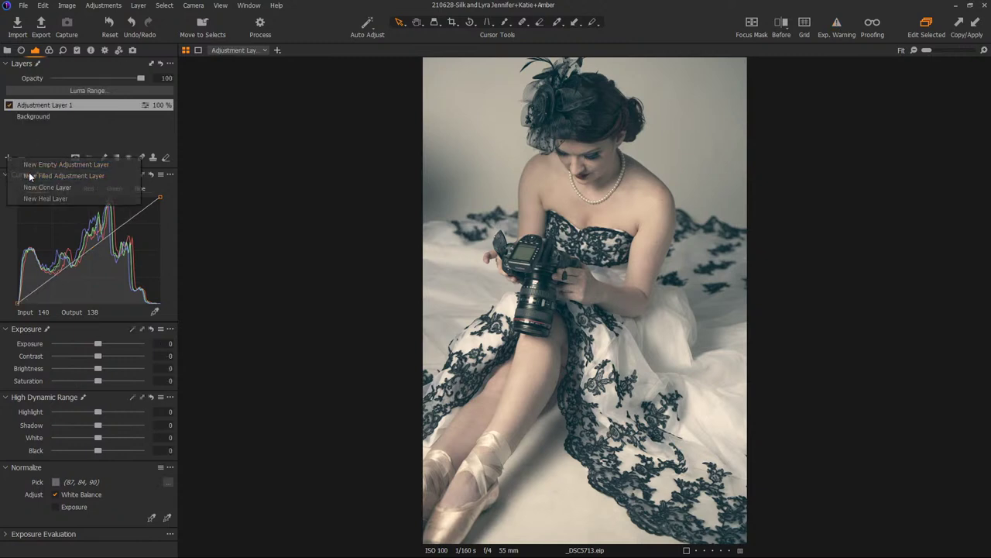
pyautogui.click(120, 91)
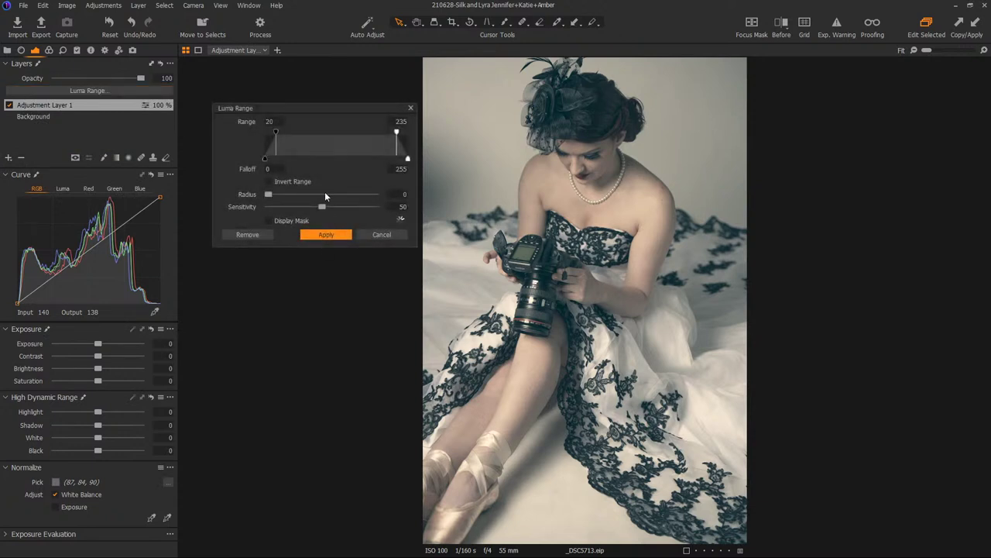
pyautogui.click(291, 221)
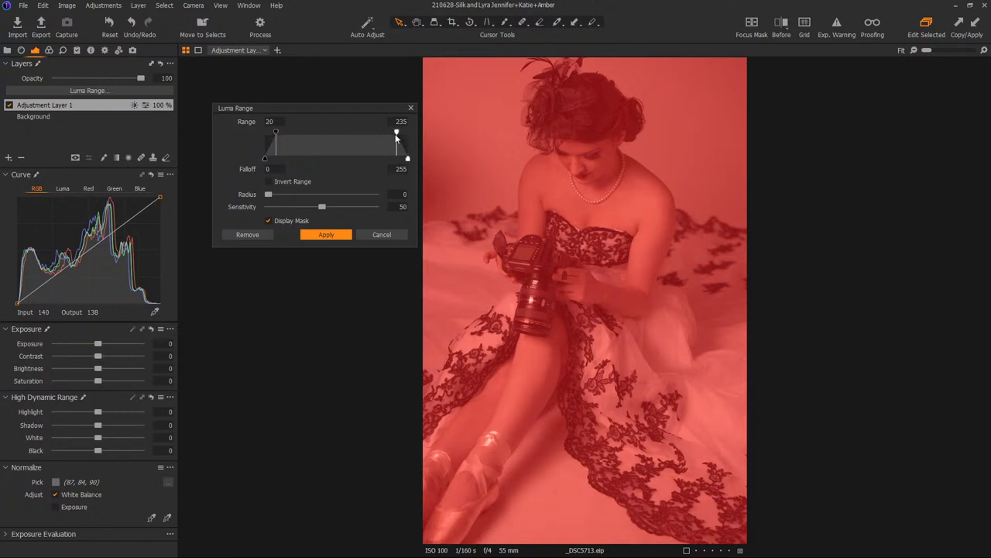
pyautogui.moveTo(397, 133); pyautogui.dragTo(418, 134)
pyautogui.moveTo(280, 133); pyautogui.dragTo(399, 136)
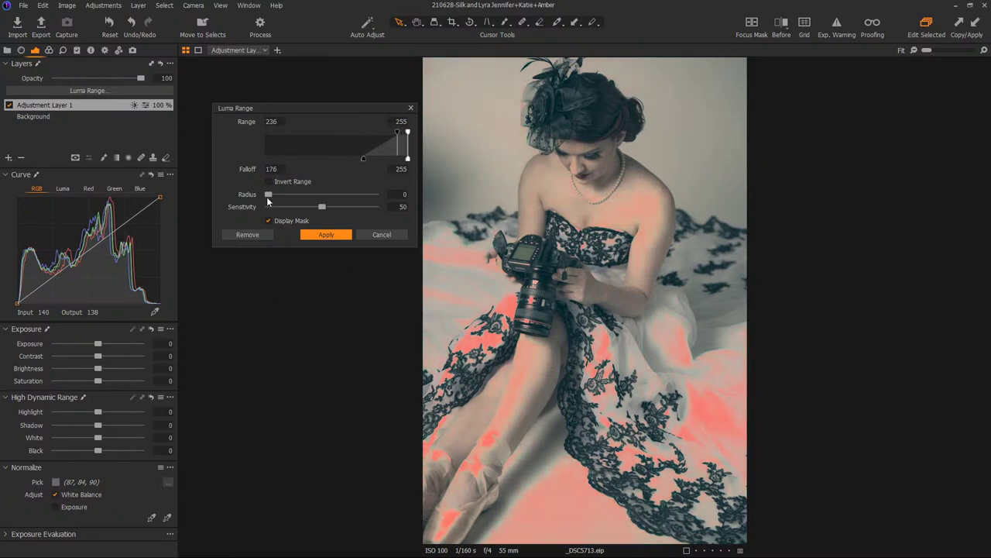
pyautogui.click(341, 236)
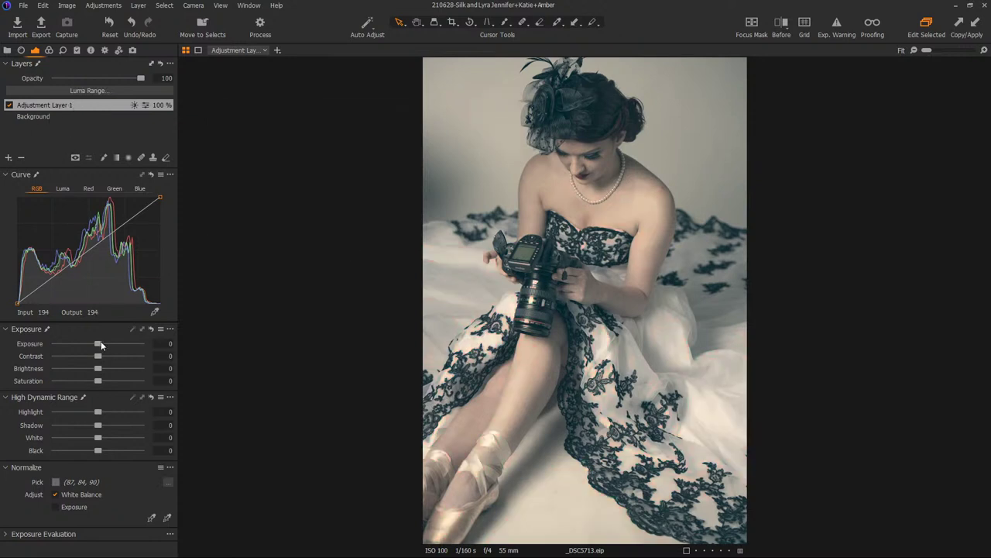
# Set Adjustment Layer 1's HDR Highlight to 23, keep Exposure and Brightness at 0, then pick Draw Mask.
pyautogui.moveTo(100, 344); pyautogui.dragTo(107, 344)
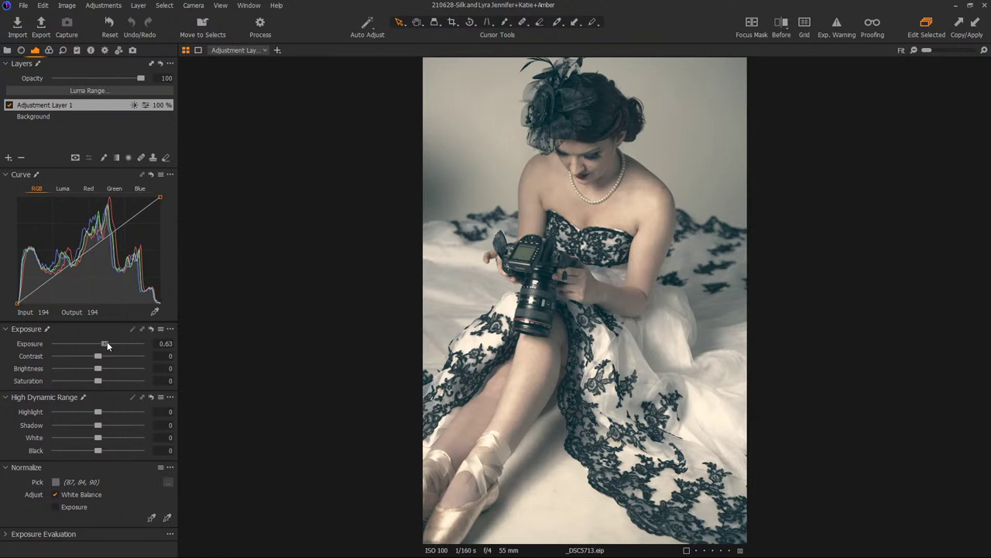
pyautogui.doubleClick(105, 344)
pyautogui.moveTo(100, 369); pyautogui.dragTo(110, 369)
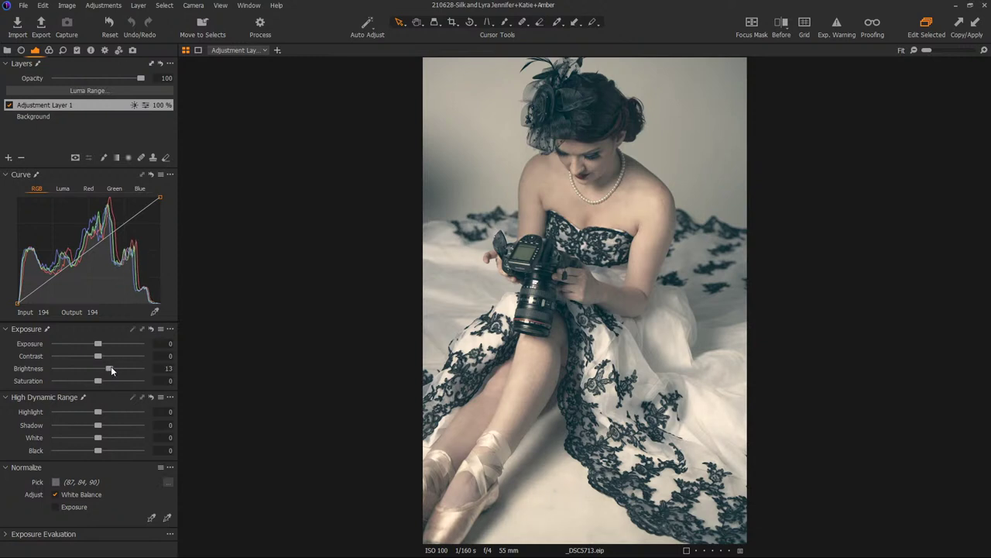
pyautogui.doubleClick(110, 368)
pyautogui.moveTo(97, 411)
pyautogui.mouseDown()
pyautogui.moveTo(120, 410)
pyautogui.moveTo(108, 411)
pyautogui.mouseUp()
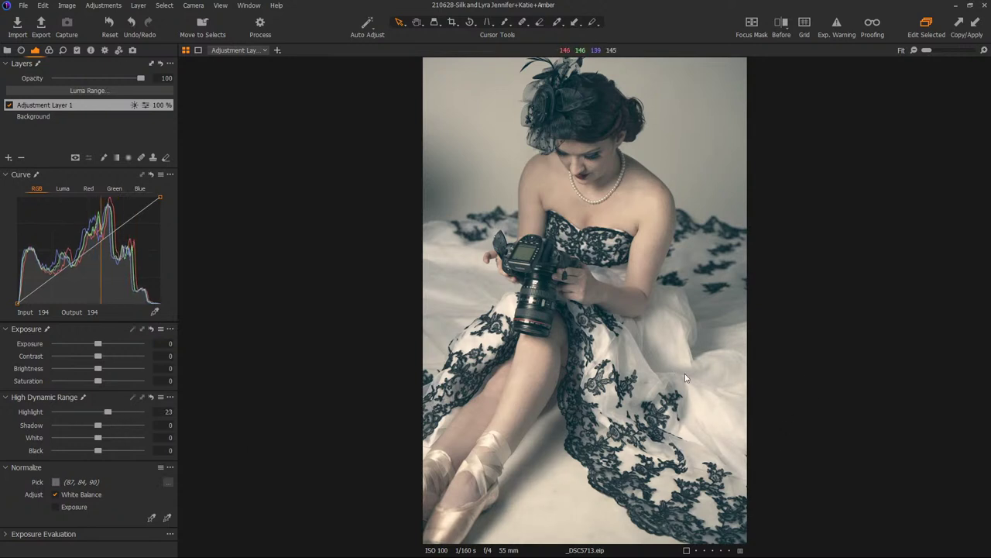
pyautogui.press('b')
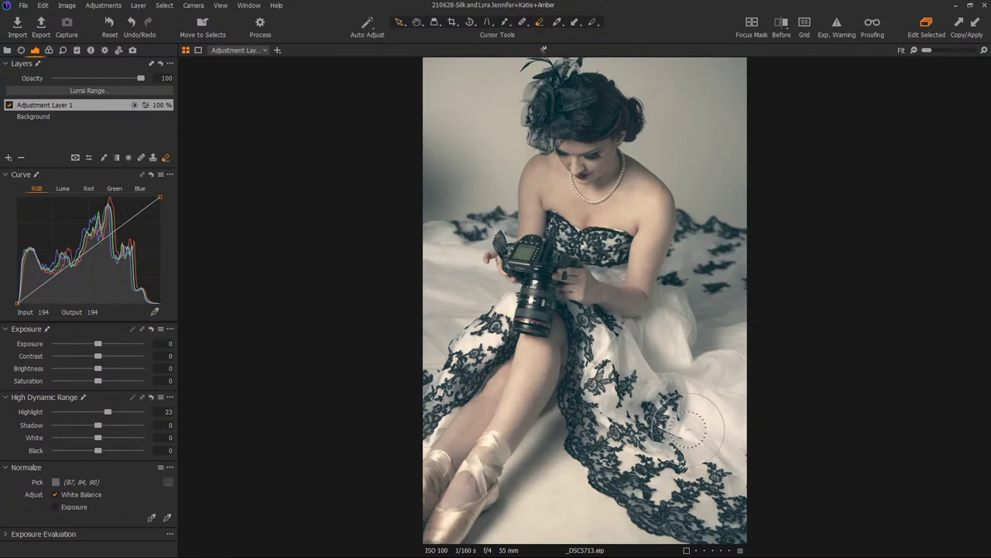
pyautogui.press('m')
pyautogui.press('m')
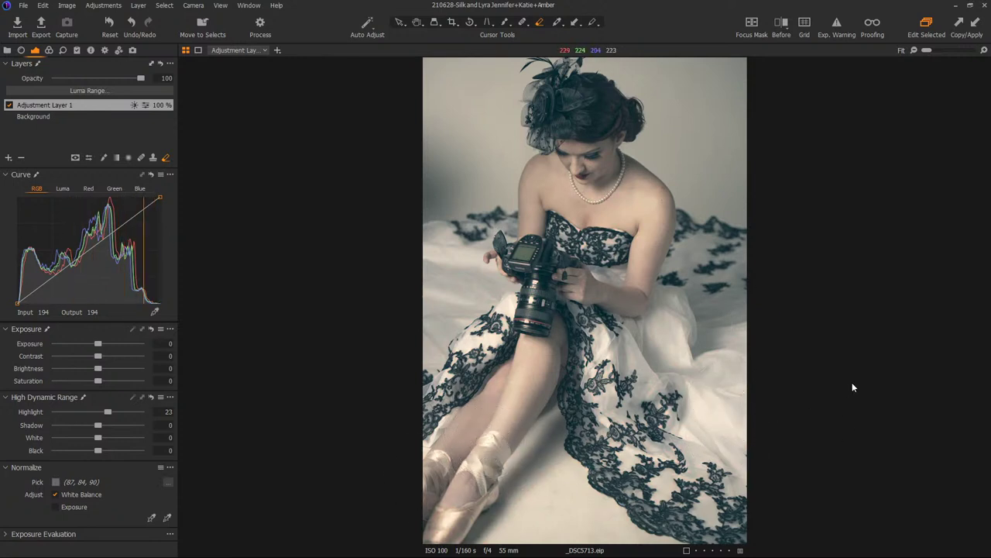
pyautogui.click(10, 105)
pyautogui.click(10, 104)
pyautogui.click(10, 105)
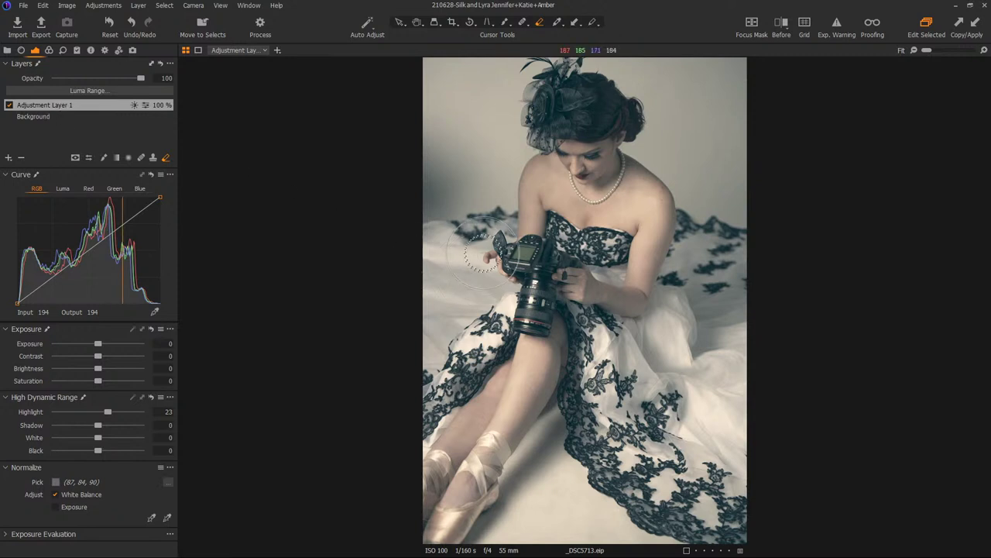
pyautogui.press('m')
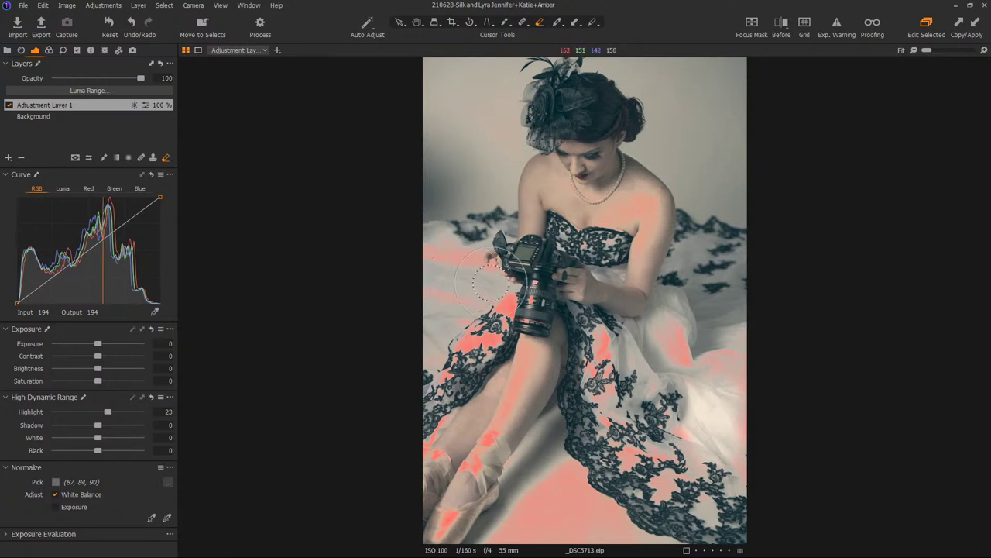
pyautogui.press('m')
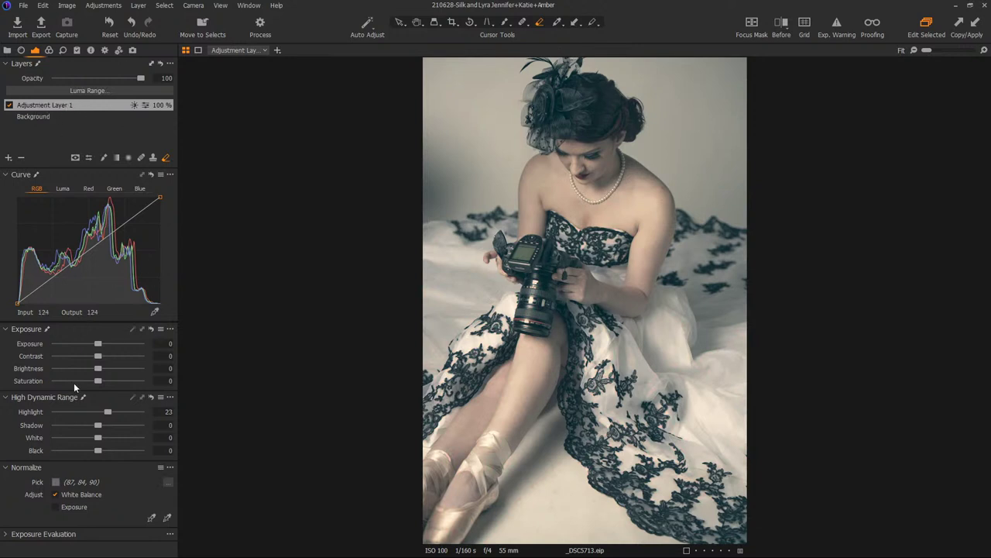
# Change Adjustment Layer 1's Luma Range to start at 216 with a 144 falloff and apply.
pyautogui.click(86, 91)
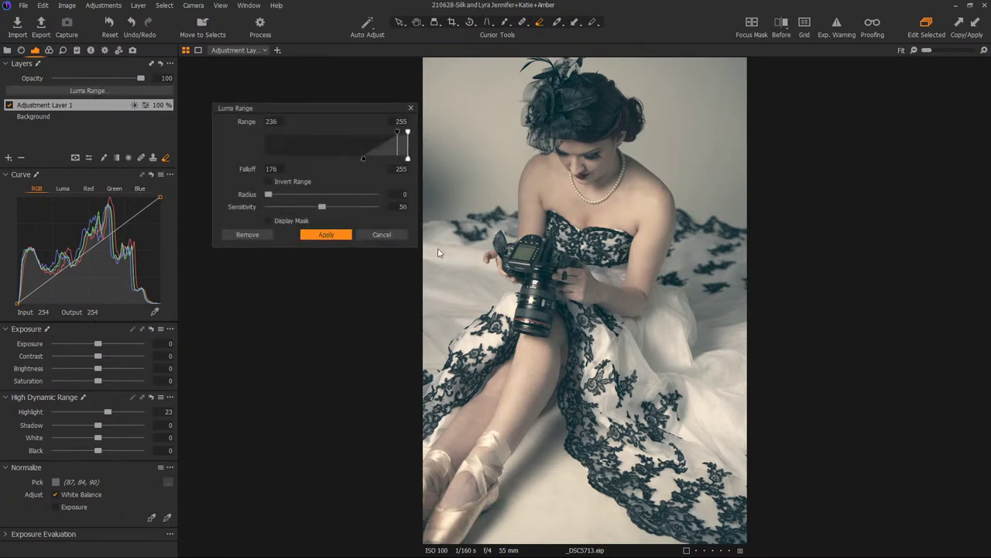
pyautogui.moveTo(352, 159); pyautogui.dragTo(356, 161)
pyautogui.moveTo(401, 134); pyautogui.dragTo(356, 158)
pyautogui.click(335, 237)
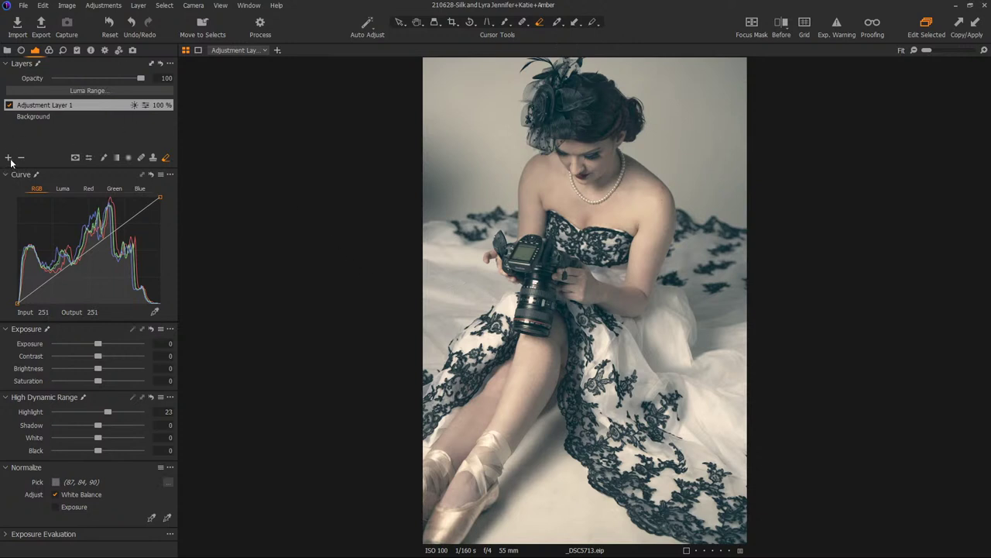
# On the Background layer, try Clarity at 100, 61 and 36, resetting it to 0 each time.
pyautogui.click(69, 116)
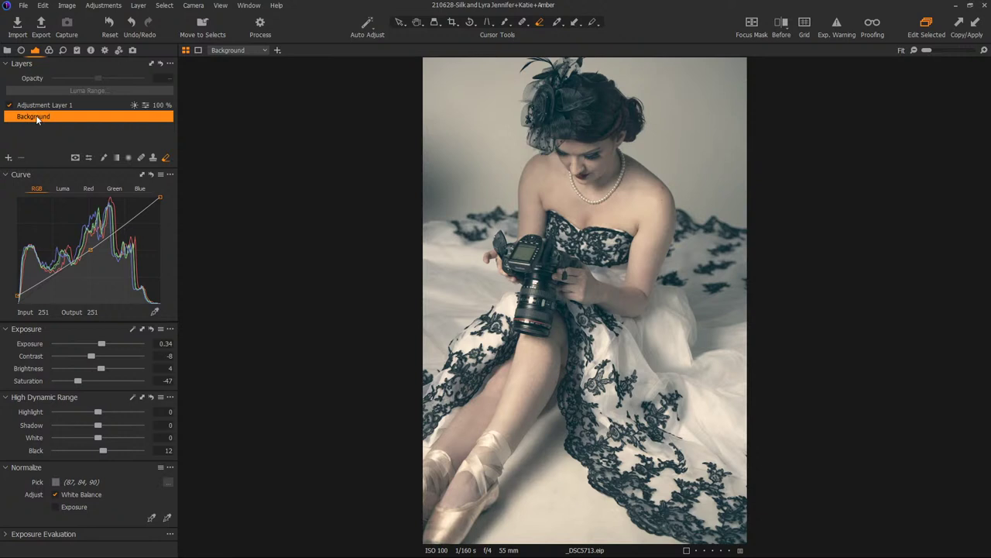
pyautogui.click(50, 50)
pyautogui.click(5, 320)
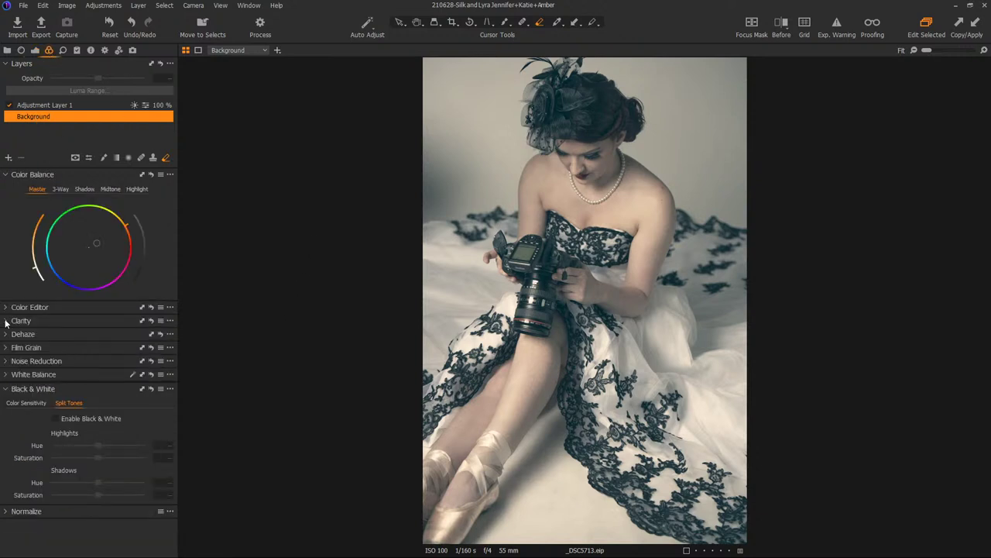
pyautogui.click(64, 63)
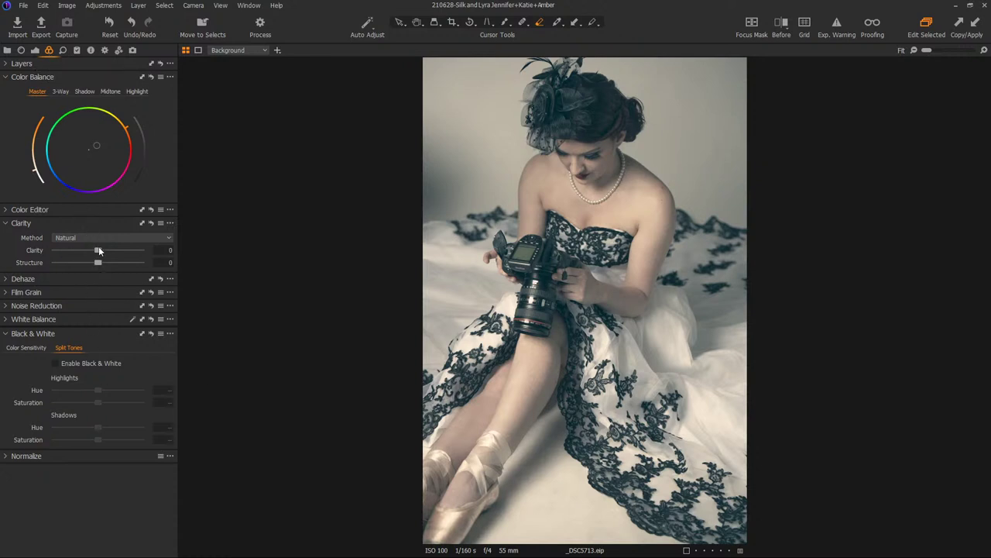
pyautogui.moveTo(98, 250); pyautogui.dragTo(155, 250)
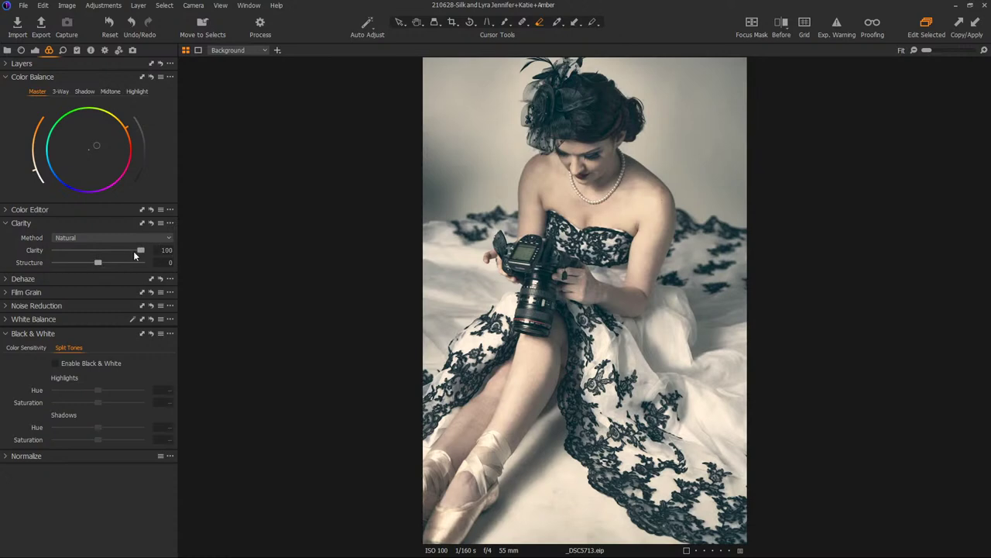
pyautogui.doubleClick(141, 250)
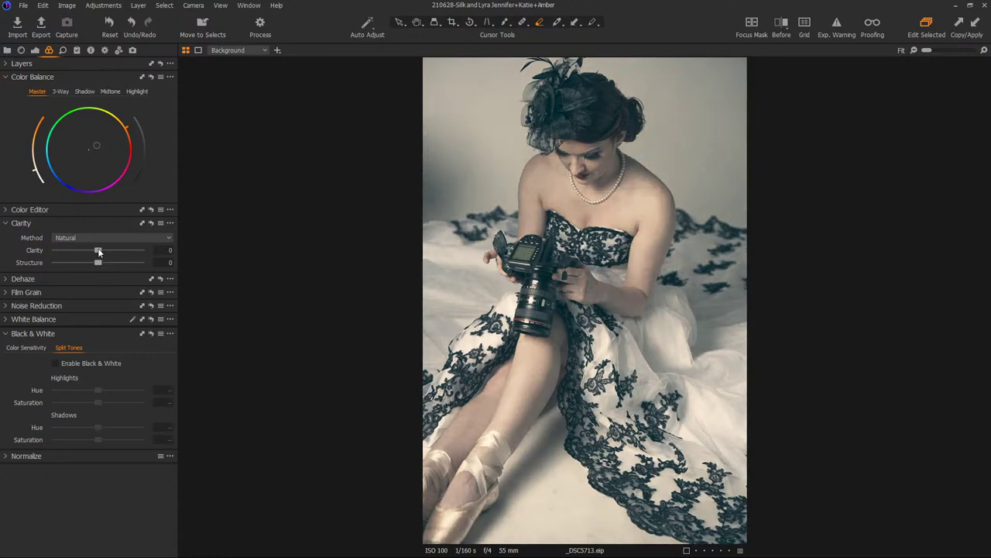
pyautogui.moveTo(99, 250); pyautogui.dragTo(123, 250)
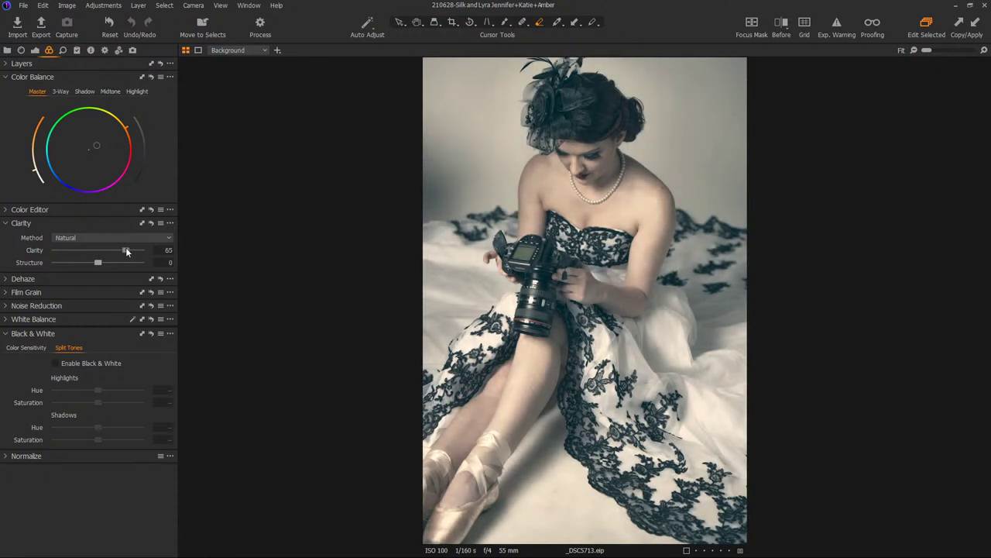
pyautogui.doubleClick(126, 250)
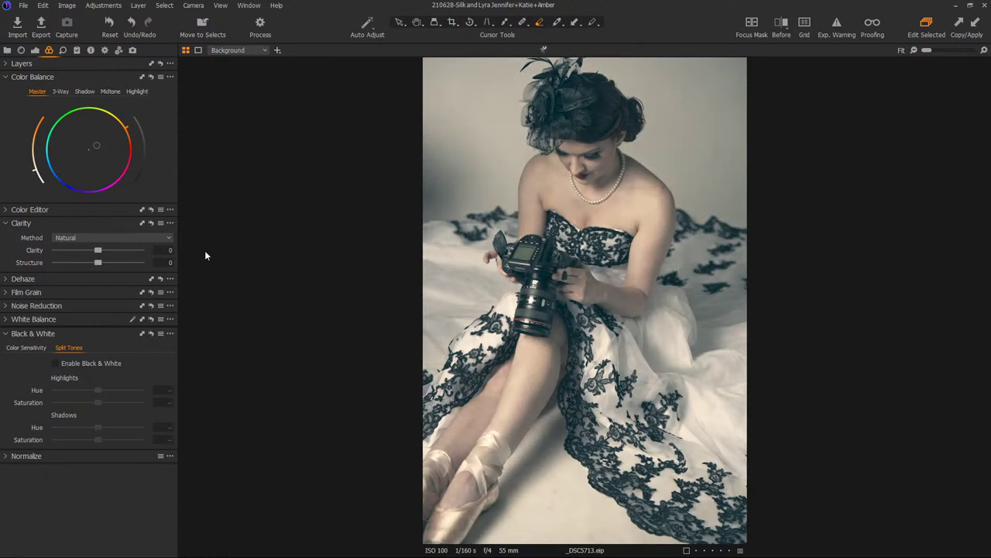
pyautogui.click(7, 63)
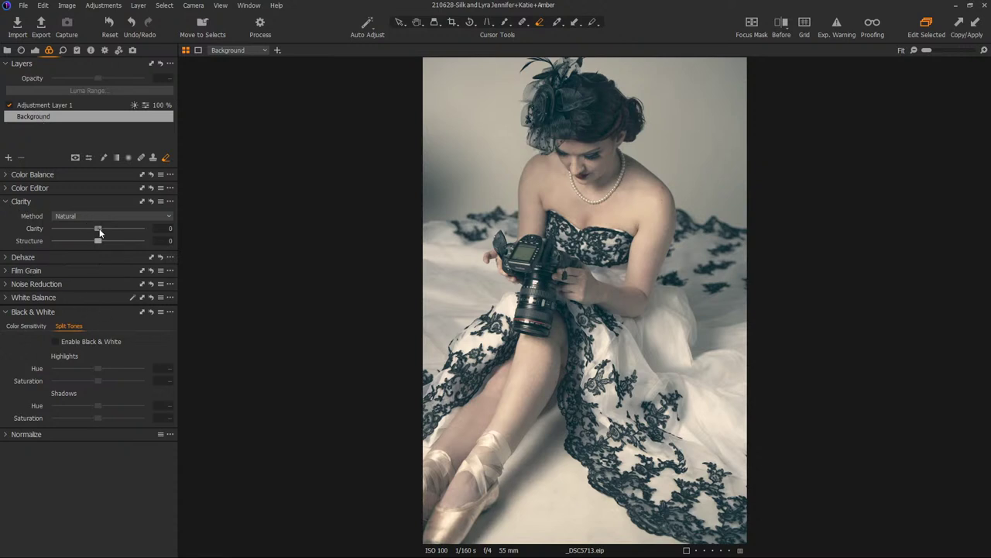
pyautogui.moveTo(102, 229); pyautogui.dragTo(115, 235)
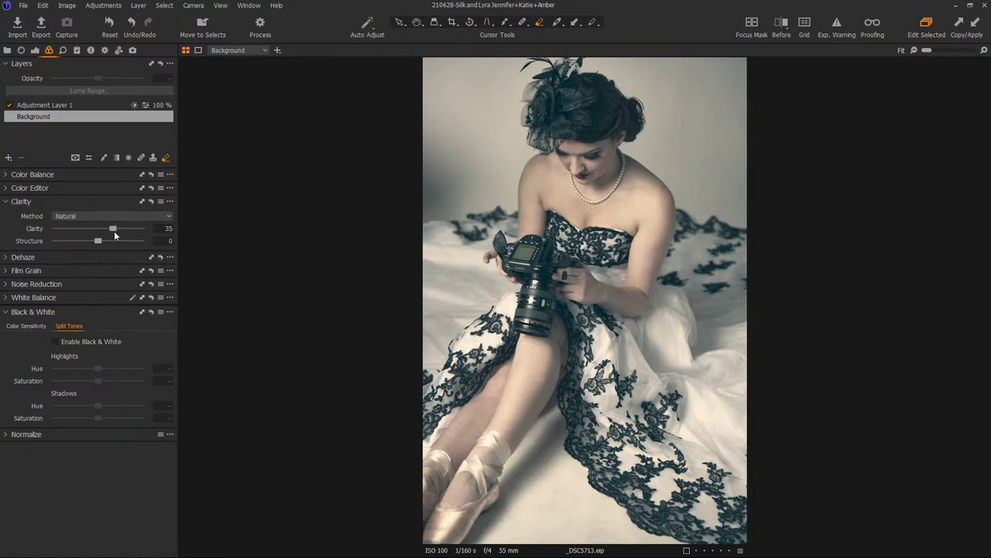
pyautogui.doubleClick(115, 229)
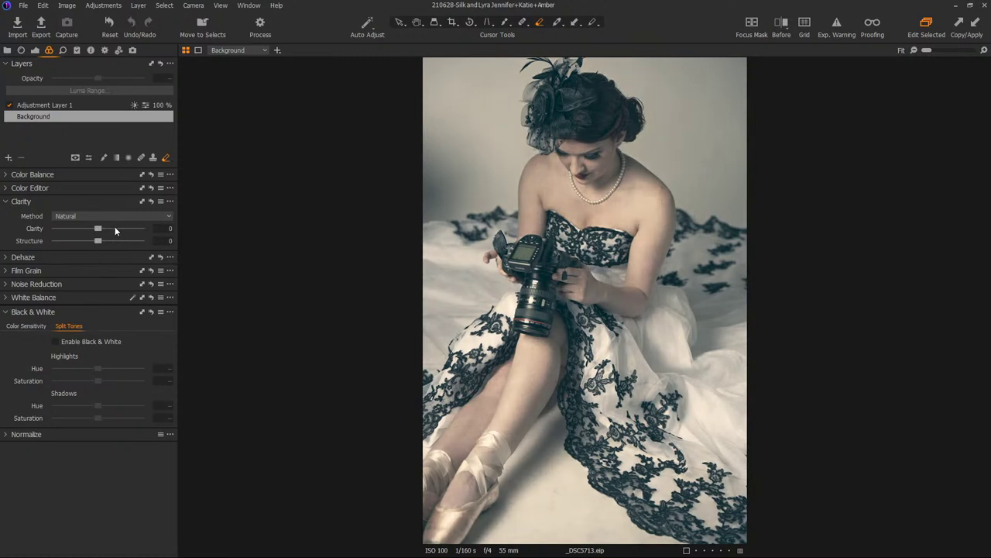
# Create filled Adjustment Layer 2 above Adjustment Layer 1 and switch to the Draw Mask brush.
pyautogui.click(10, 157)
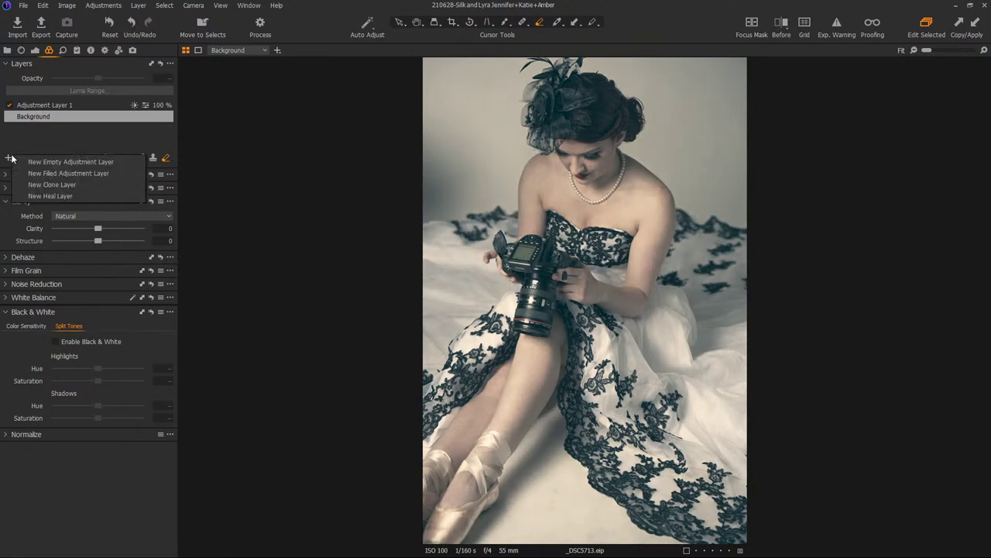
pyautogui.click(68, 173)
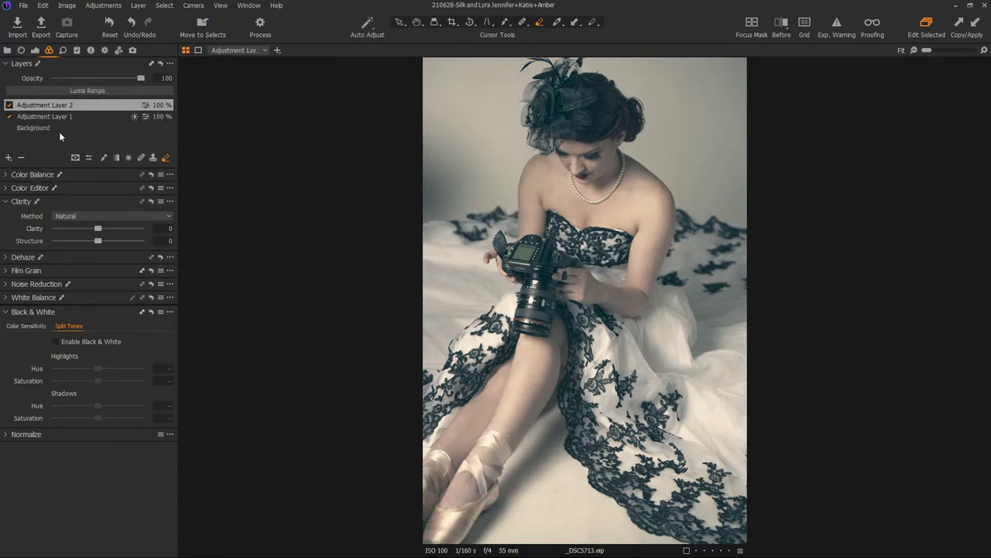
pyautogui.press('b')
# Paint the Hair Details style brush (Clarity 39, Structure 12) over her hair and toggle it to compare.
pyautogui.click(77, 50)
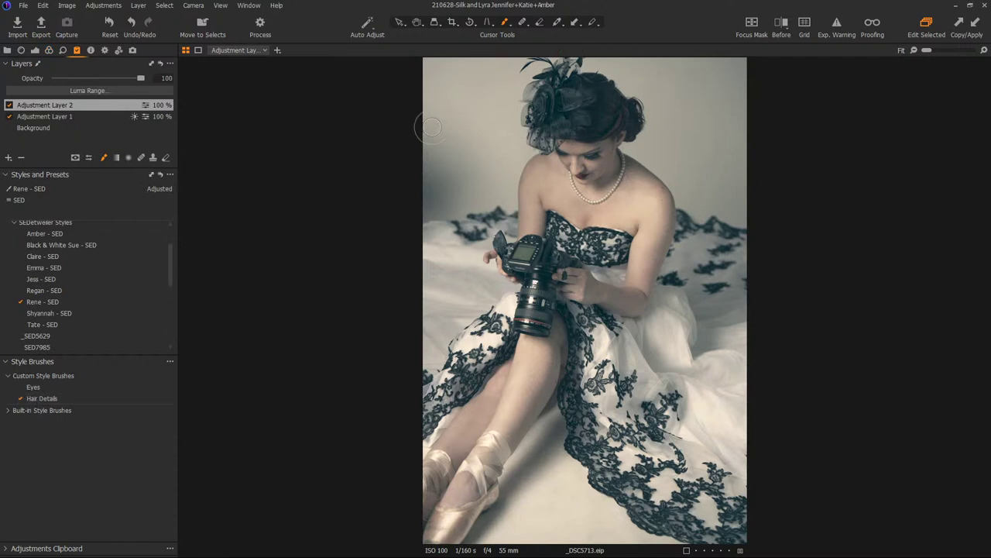
pyautogui.moveTo(600, 97)
pyautogui.mouseDown()
pyautogui.moveTo(561, 94)
pyautogui.moveTo(542, 106)
pyautogui.moveTo(542, 134)
pyautogui.moveTo(608, 111)
pyautogui.moveTo(553, 103)
pyautogui.moveTo(591, 91)
pyautogui.mouseUp()
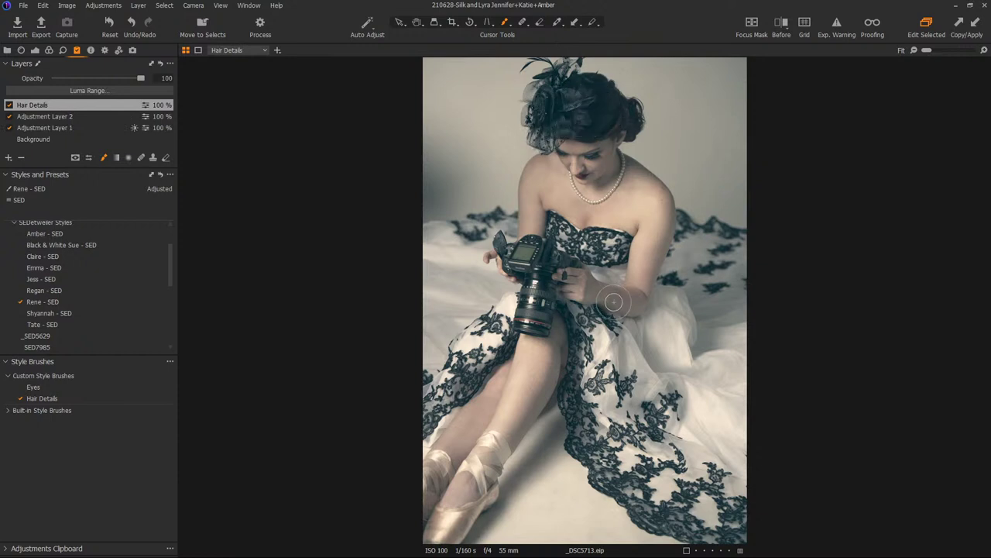
pyautogui.doubleClick(23, 106)
pyautogui.click(203, 164)
pyautogui.click(49, 50)
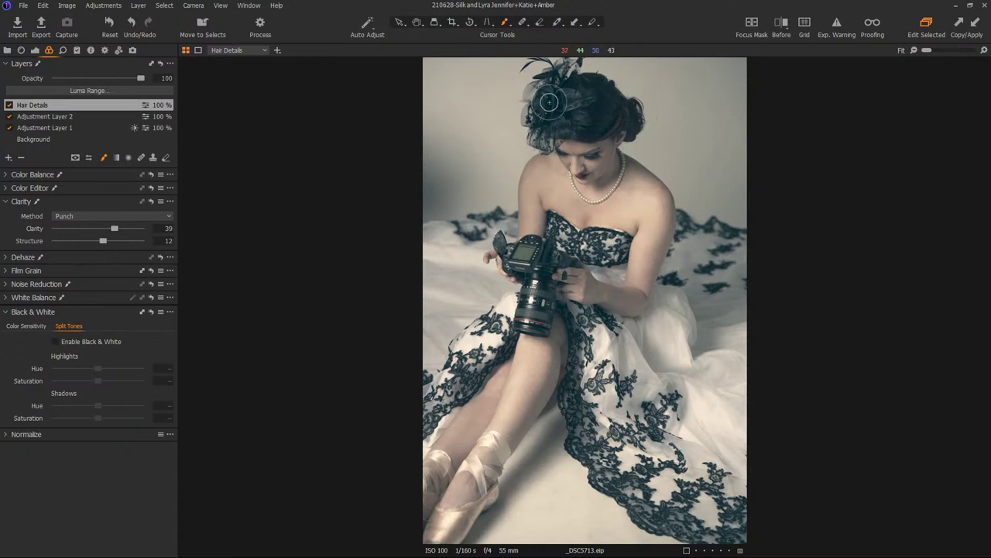
pyautogui.click(10, 105)
pyautogui.click(9, 105)
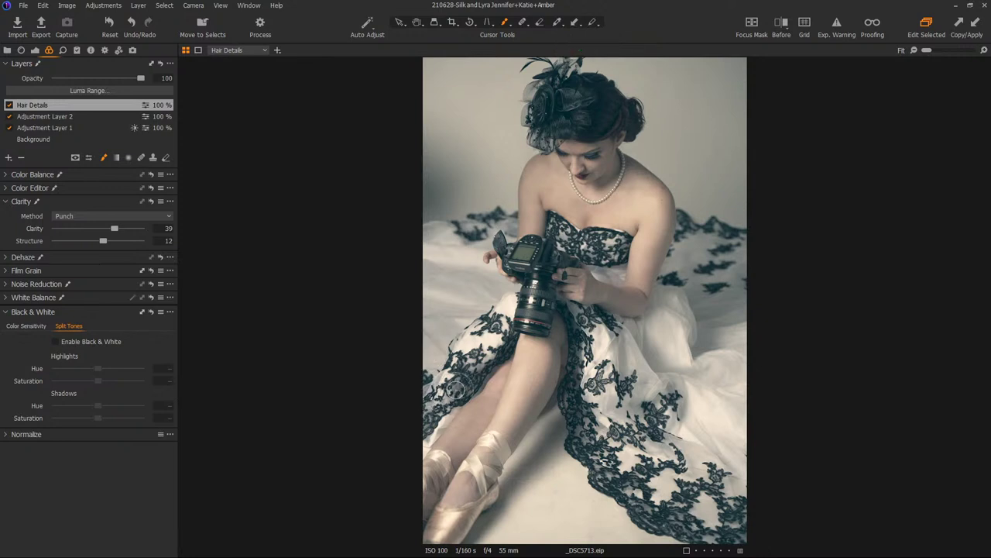
pyautogui.press('e')
# Compare the edited portrait with the original in a split before/after view.
pyautogui.click(42, 137)
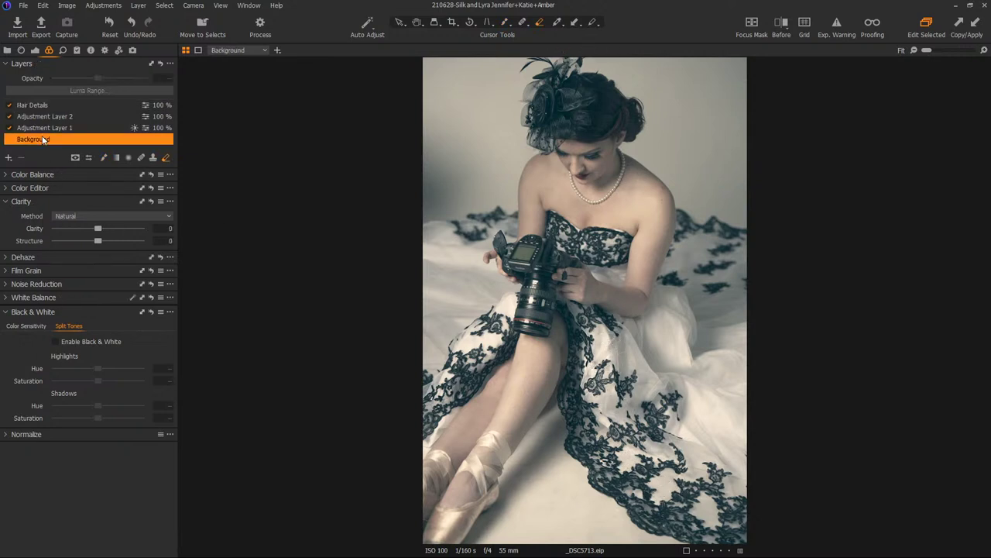
pyautogui.click(33, 104)
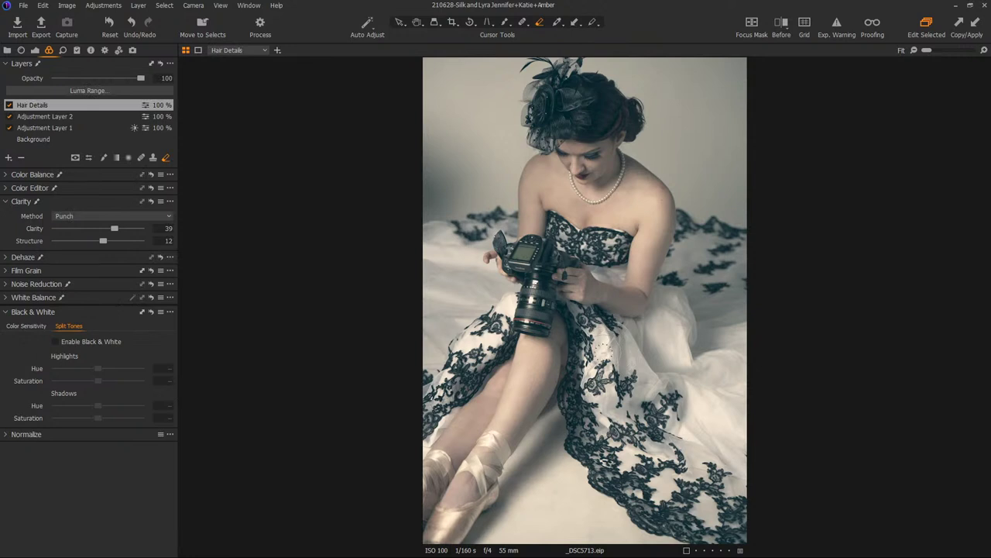
pyautogui.click(53, 129)
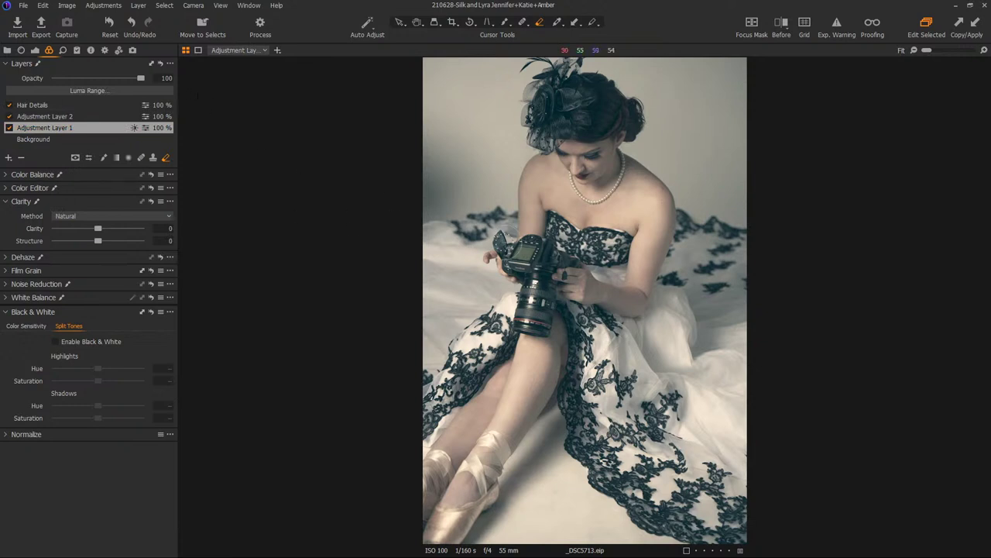
pyautogui.press('y')
pyautogui.moveTo(585, 301); pyautogui.dragTo(767, 323)
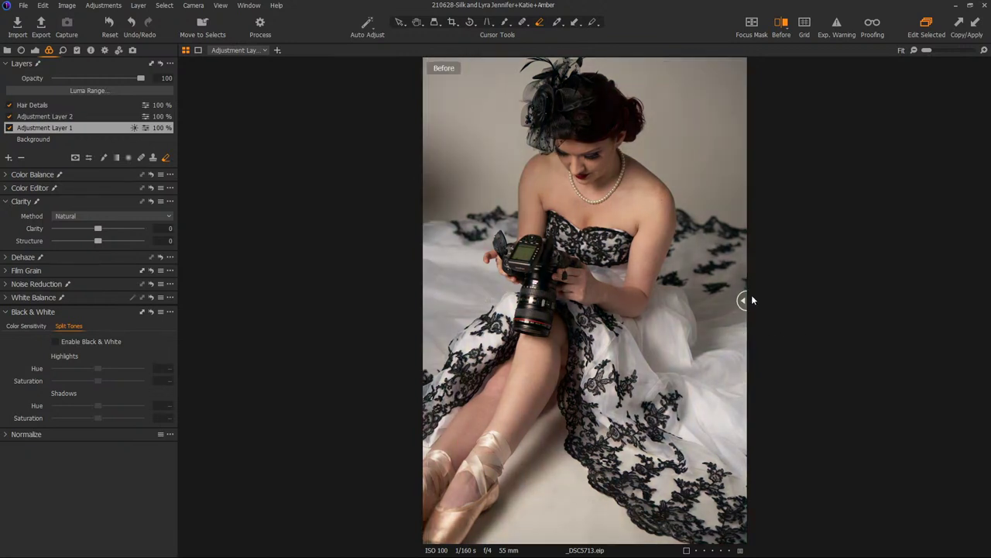
pyautogui.moveTo(751, 300); pyautogui.dragTo(428, 302)
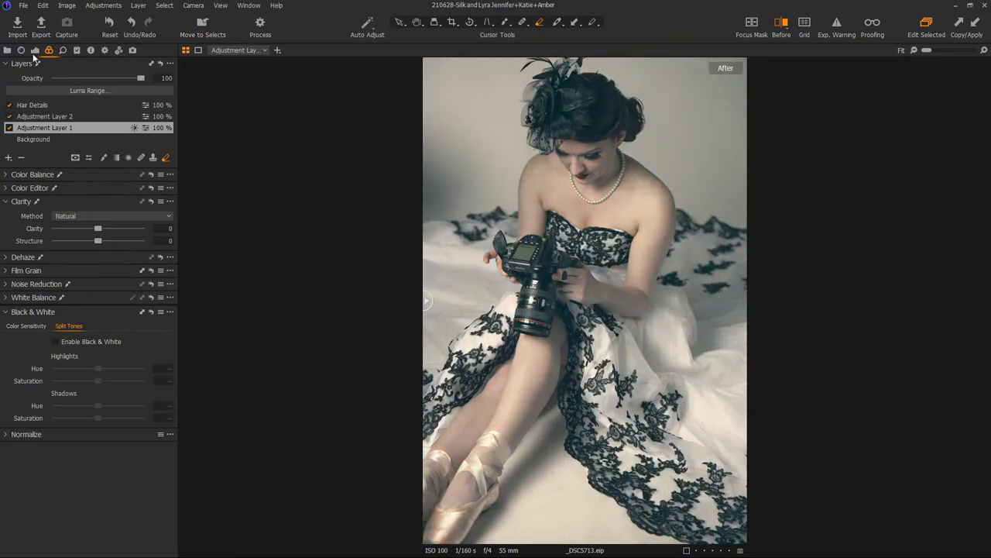
# On the Background layer, enable Black & White, then disable it to keep colour.
pyautogui.click(43, 138)
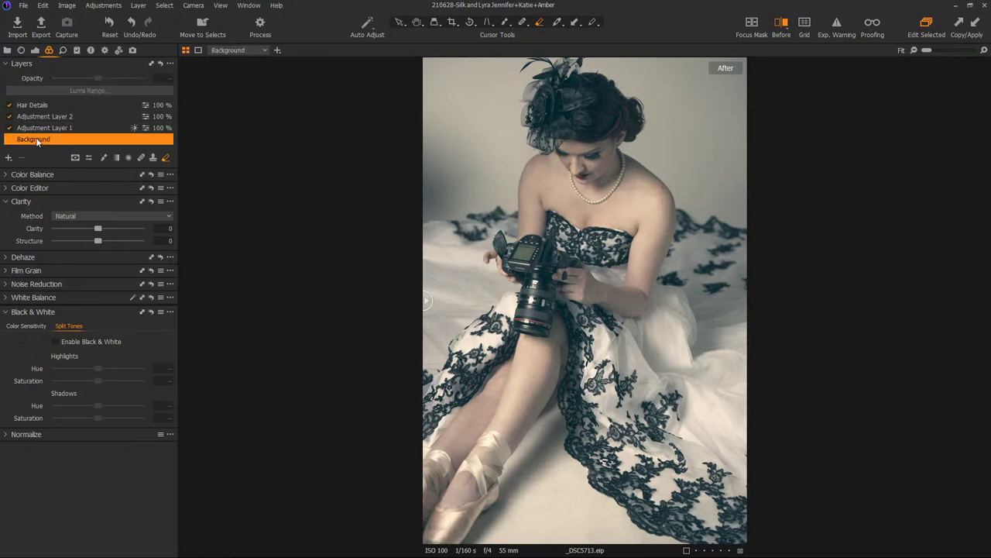
pyautogui.click(80, 341)
pyautogui.click(81, 341)
# Select _DSC5639 in the thumbnail grid and view it full-size in the viewer.
pyautogui.hotkey('ctrl', 'alt', 'v')
pyautogui.click(768, 287)
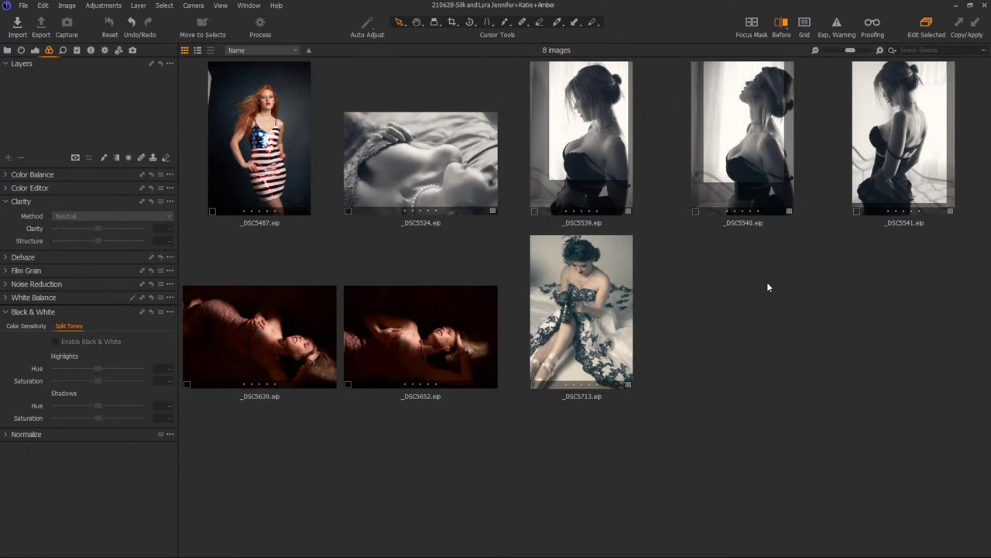
pyautogui.click(274, 334)
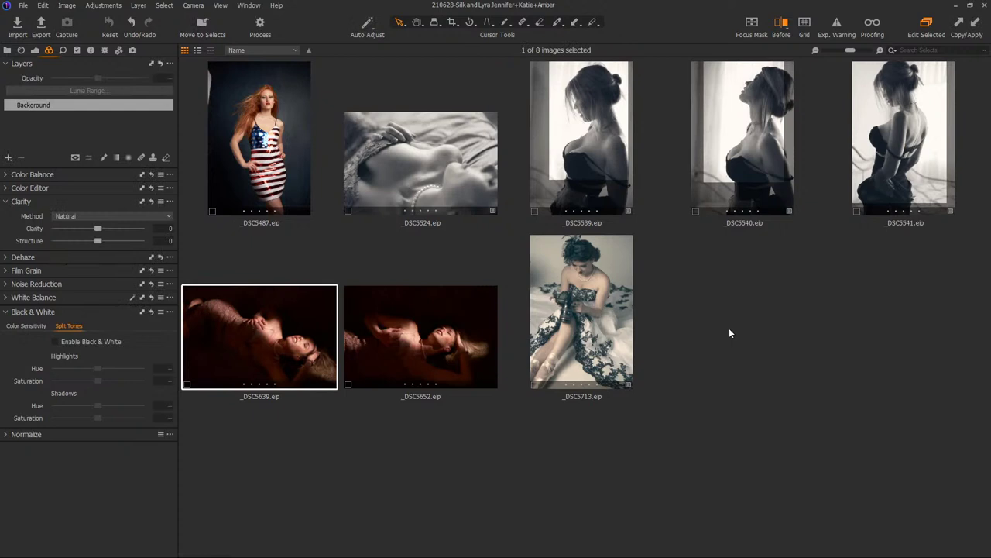
pyautogui.hotkey('ctrl', 'alt', 'v')
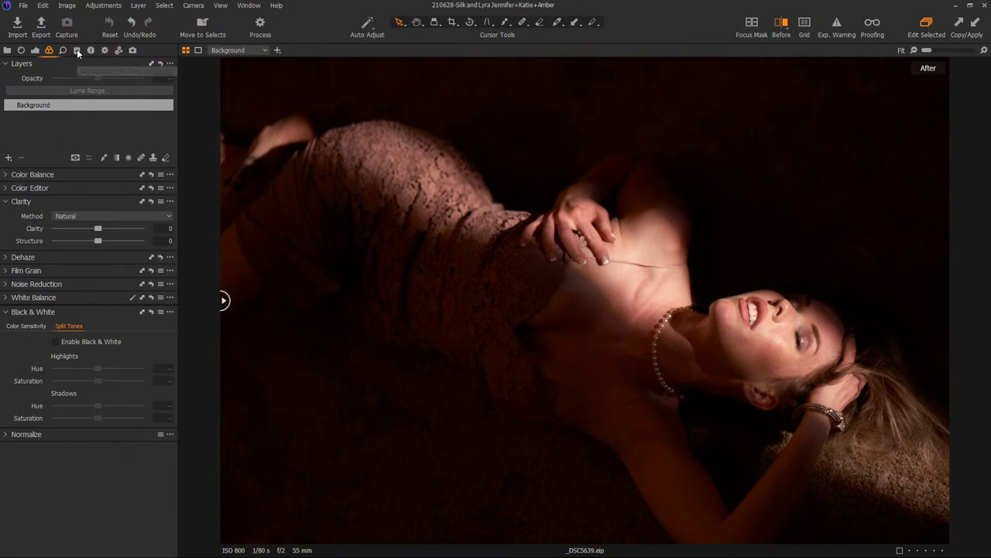
pyautogui.click(77, 49)
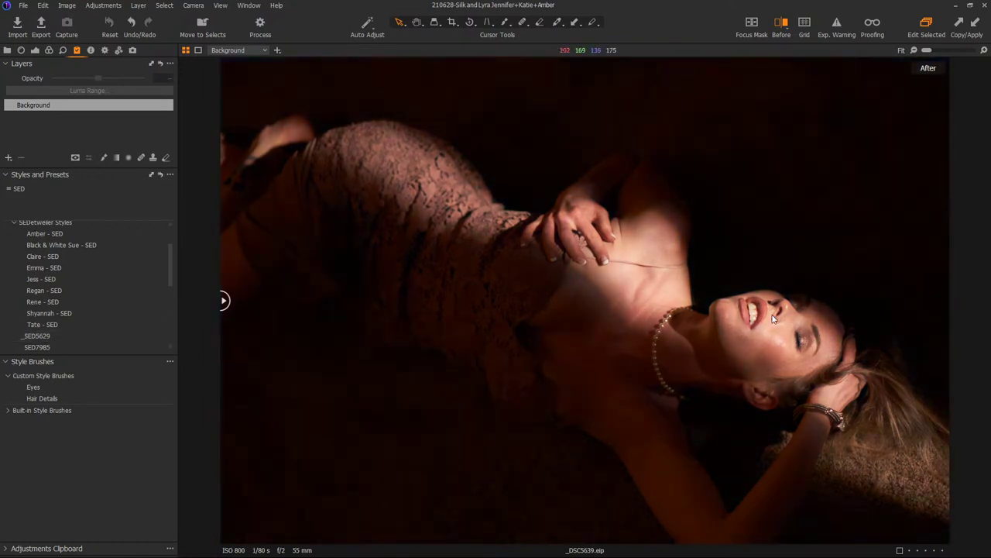
# Try a curve lift on the Exposure tab, then remove the point to keep the curve straight.
pyautogui.click(7, 51)
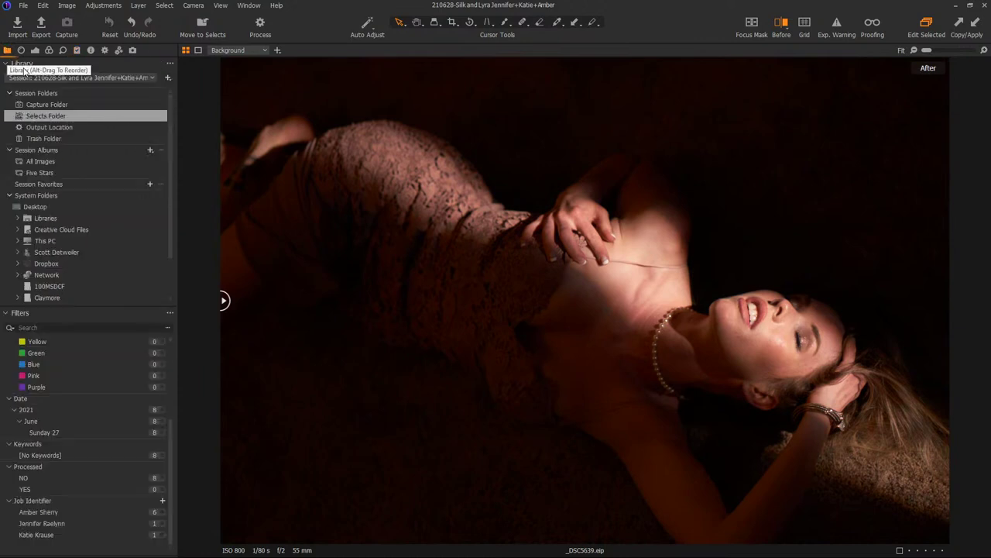
pyautogui.click(35, 50)
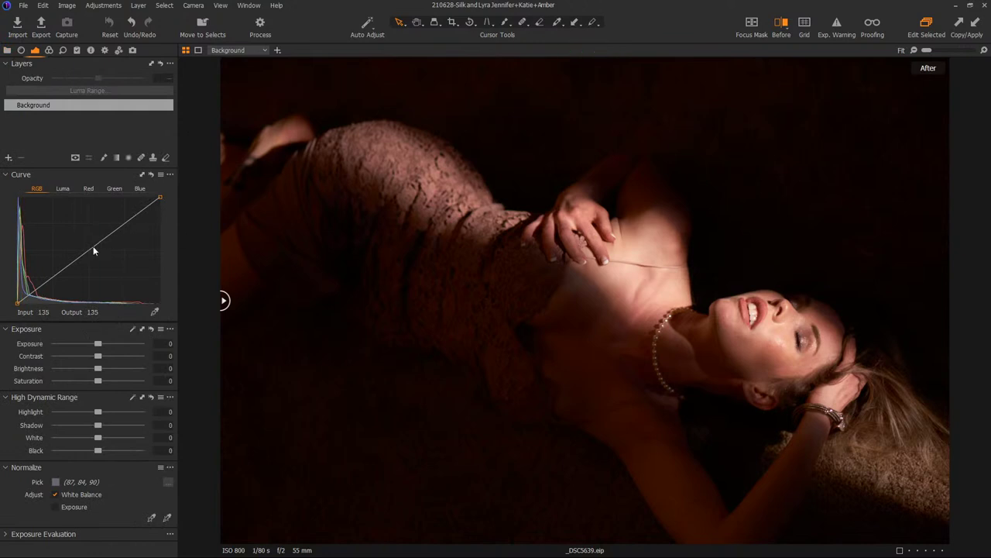
pyautogui.moveTo(93, 247); pyautogui.dragTo(86, 244)
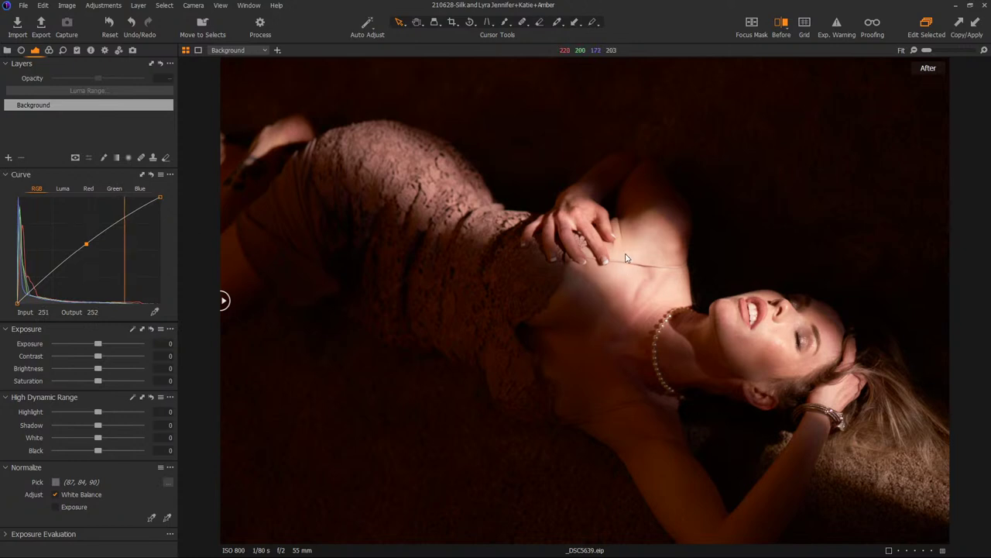
pyautogui.click(86, 244)
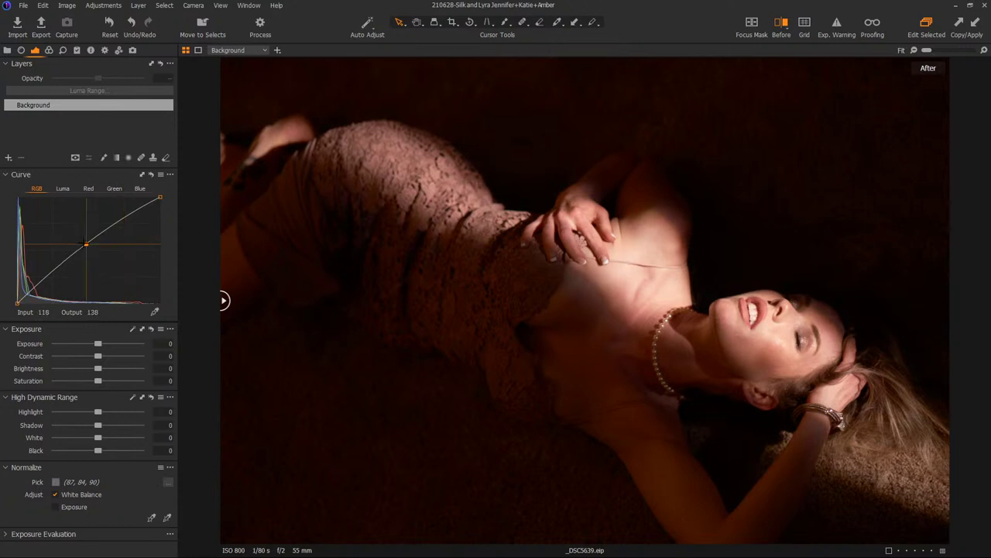
pyautogui.moveTo(86, 245); pyautogui.dragTo(115, 404)
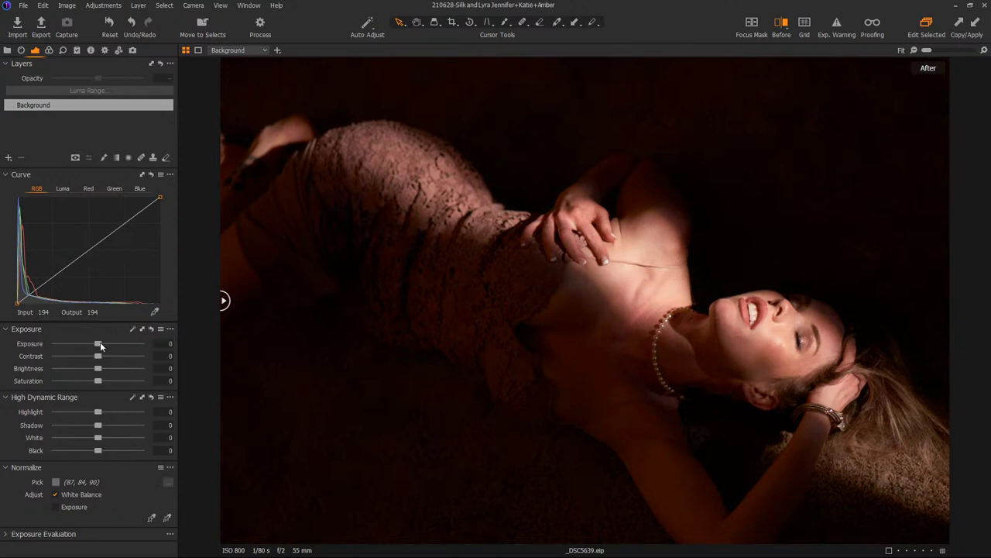
# Set Exposure to 0.14 and drag the HDR Black slider to -23.
pyautogui.moveTo(100, 341); pyautogui.dragTo(103, 343)
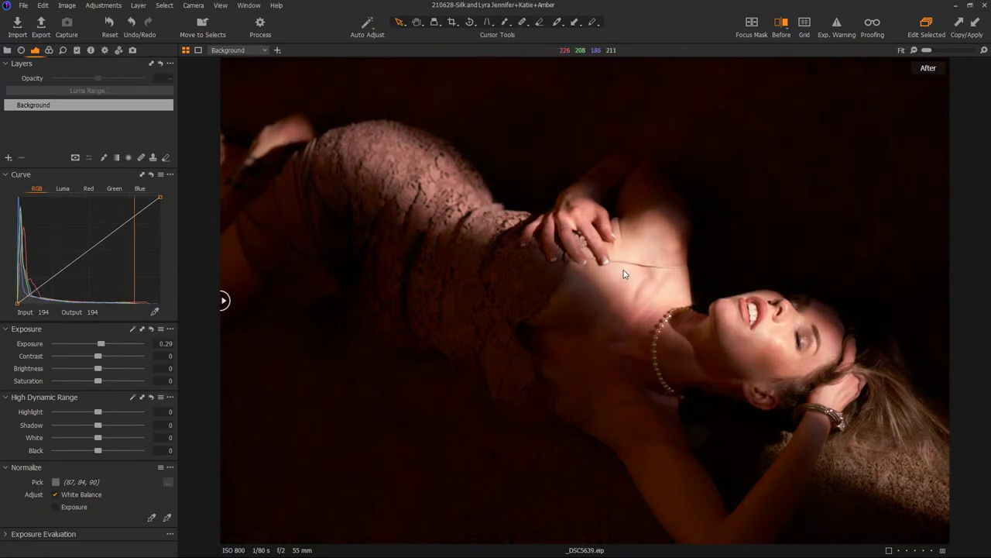
pyautogui.moveTo(104, 343); pyautogui.dragTo(102, 343)
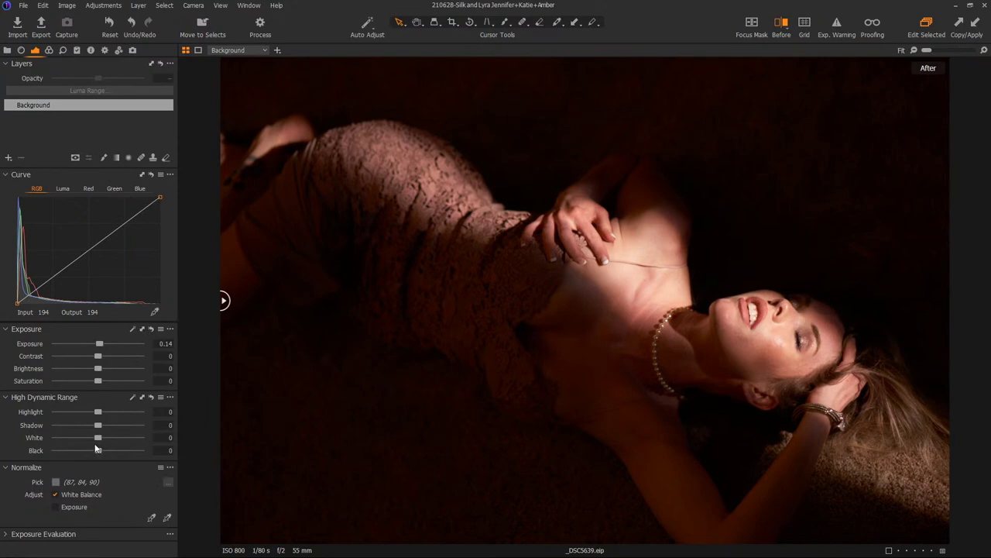
pyautogui.moveTo(97, 452)
pyautogui.mouseDown()
pyautogui.moveTo(124, 447)
pyautogui.moveTo(69, 449)
pyautogui.moveTo(113, 451)
pyautogui.moveTo(88, 447)
pyautogui.mouseUp()
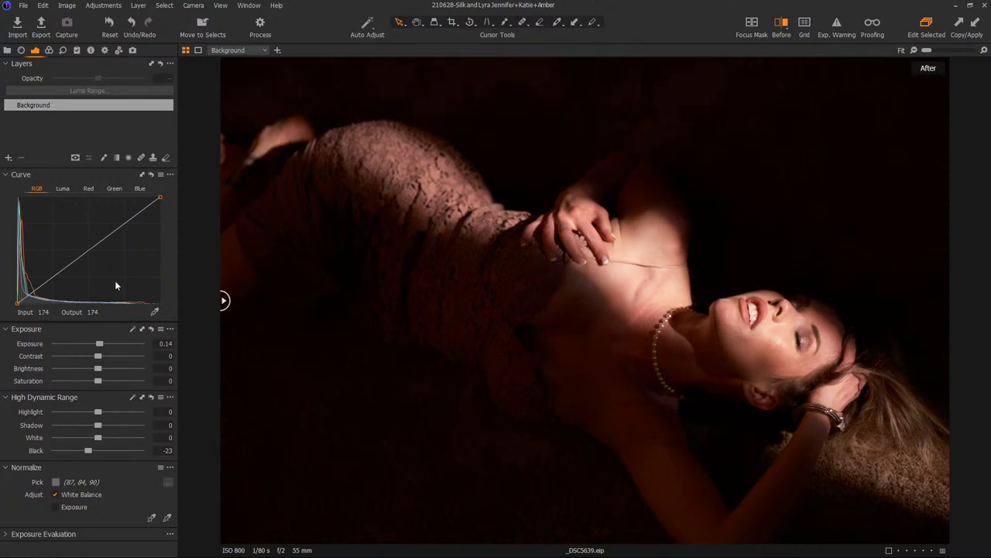
# Raise Contrast to 8, check the face at 50% zoom, then return to Fit.
pyautogui.moveTo(98, 357); pyautogui.dragTo(105, 357)
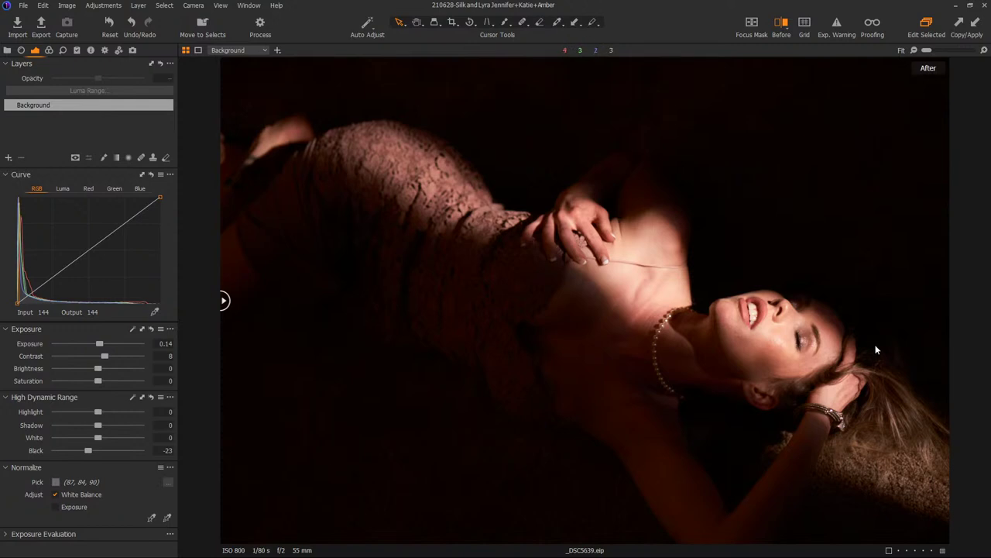
pyautogui.scroll(2, 840, 340)
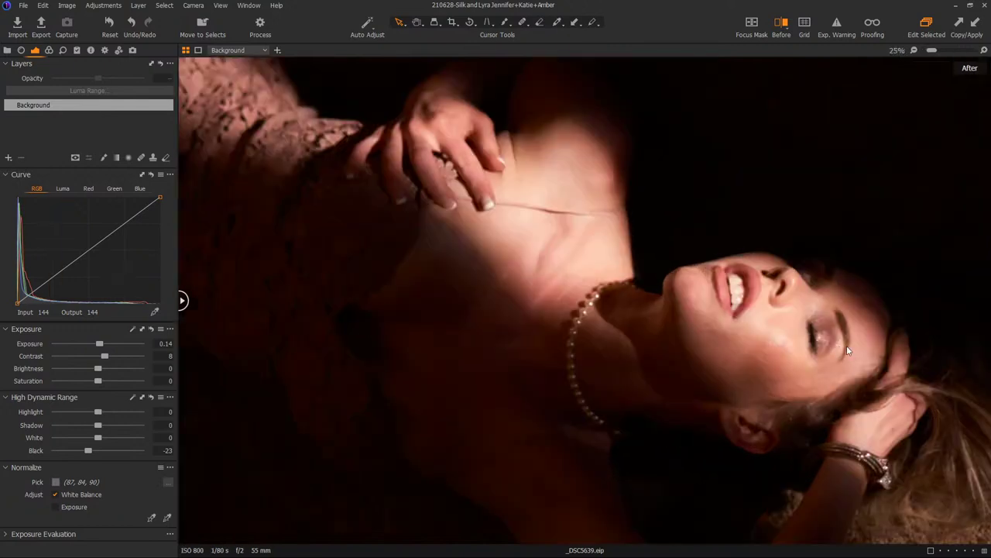
pyautogui.press('w')
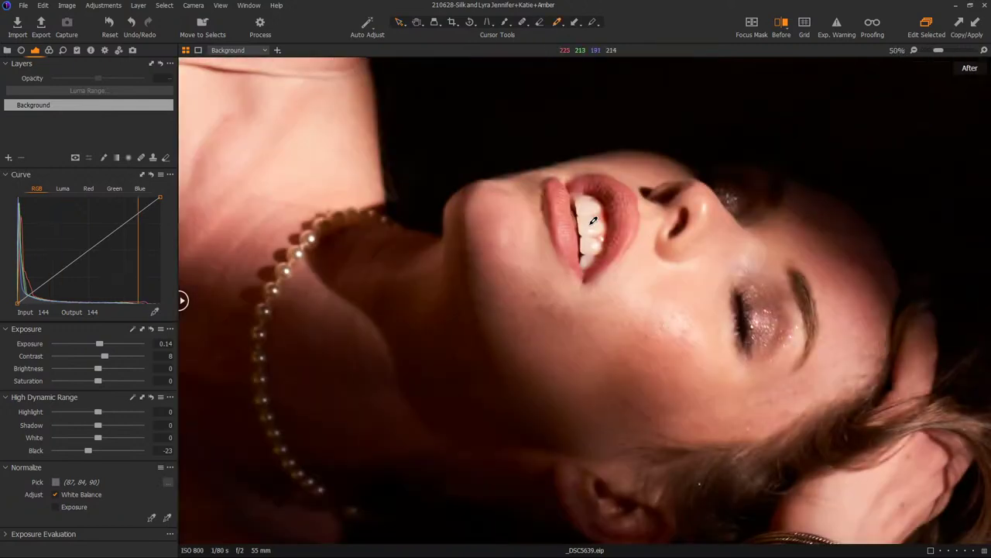
pyautogui.scroll(-2, 576, 249)
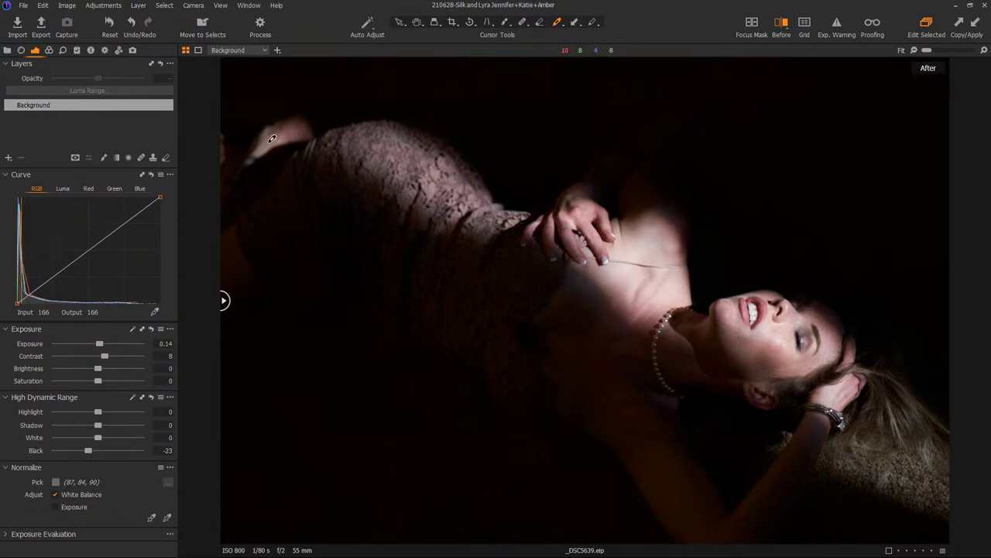
# In Color Balance, tint the shadows purple and give the midtones a softened orange warmth.
pyautogui.click(49, 50)
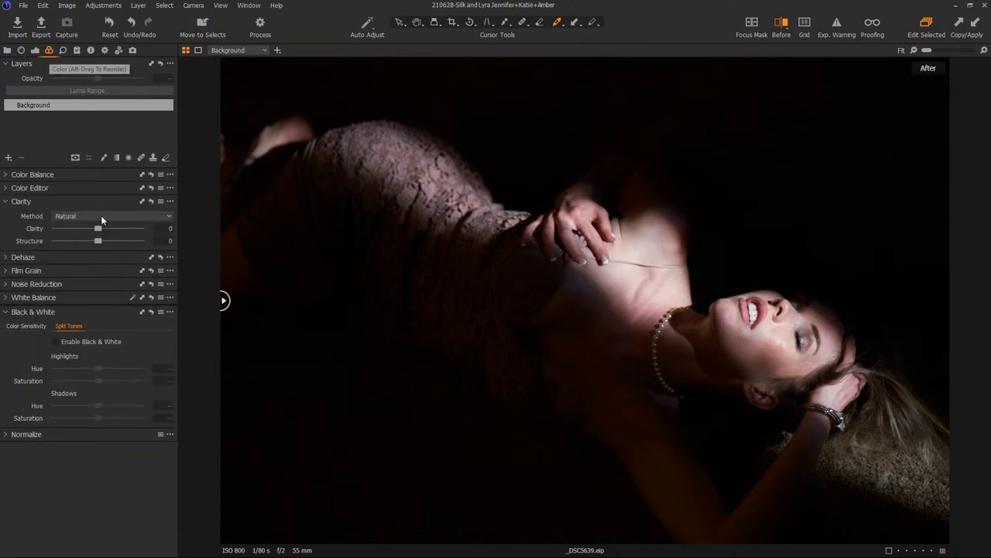
pyautogui.click(7, 175)
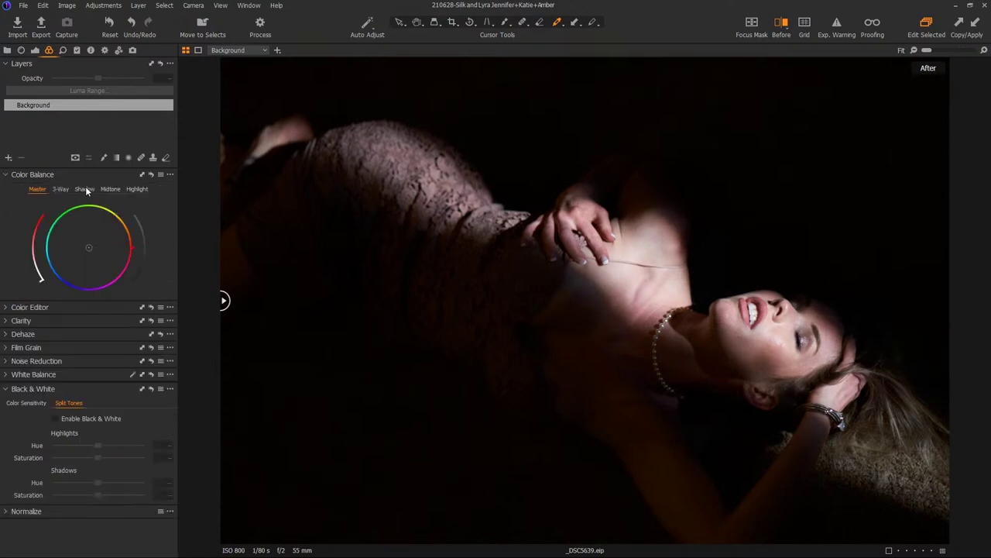
pyautogui.click(85, 189)
pyautogui.moveTo(90, 245)
pyautogui.mouseDown()
pyautogui.moveTo(62, 259)
pyautogui.moveTo(95, 262)
pyautogui.moveTo(73, 230)
pyautogui.moveTo(121, 228)
pyautogui.moveTo(138, 250)
pyautogui.moveTo(112, 210)
pyautogui.moveTo(61, 221)
pyautogui.moveTo(84, 249)
pyautogui.moveTo(63, 244)
pyautogui.moveTo(73, 251)
pyautogui.mouseUp()
pyautogui.click(113, 189)
pyautogui.moveTo(91, 245); pyautogui.dragTo(151, 199)
pyautogui.moveTo(40, 217); pyautogui.dragTo(37, 250)
# Keep the highlights neutral and warm the master colour balance toward orange.
pyautogui.click(137, 189)
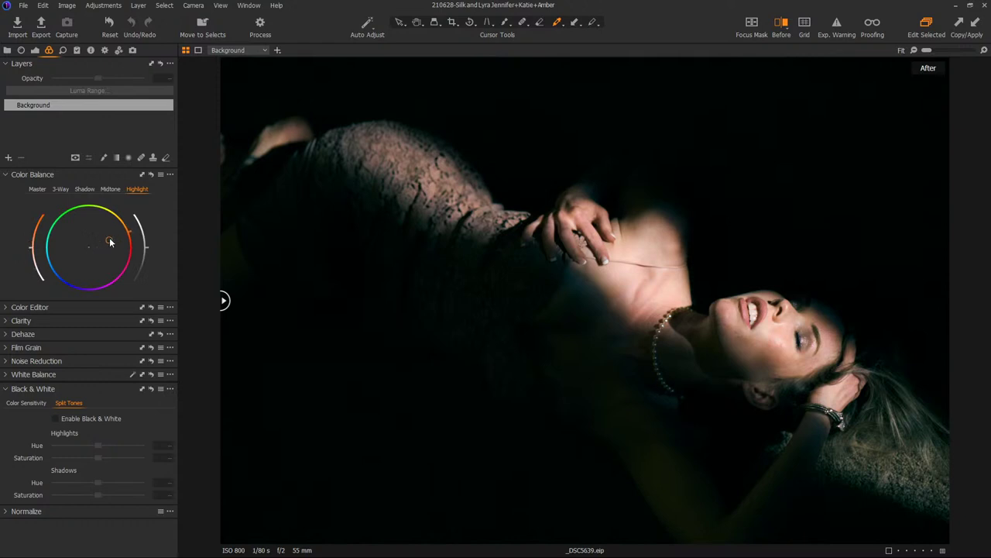
pyautogui.moveTo(109, 242); pyautogui.dragTo(112, 248)
pyautogui.doubleClick(93, 291)
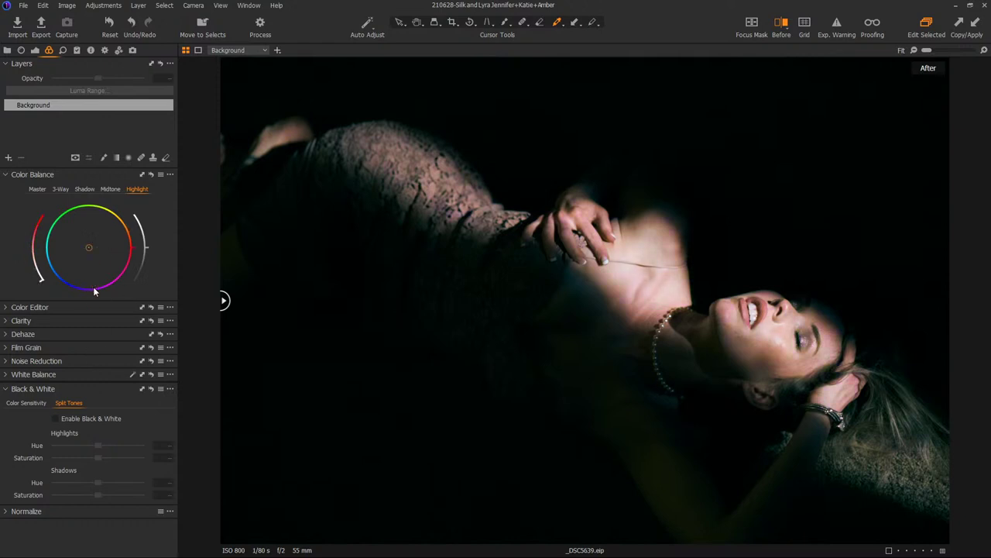
pyautogui.click(38, 189)
pyautogui.moveTo(90, 245)
pyautogui.mouseDown()
pyautogui.moveTo(110, 243)
pyautogui.moveTo(104, 236)
pyautogui.mouseUp()
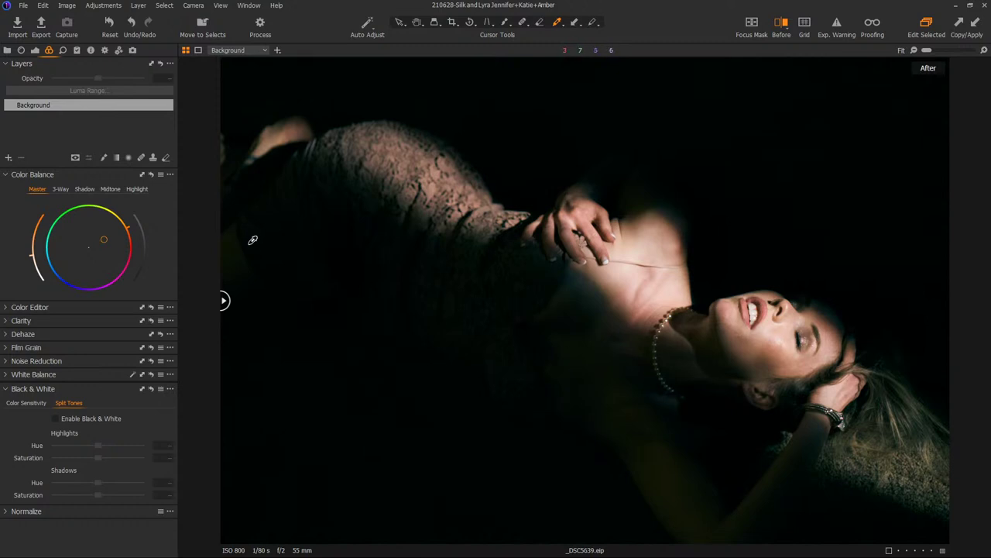
pyautogui.click(35, 50)
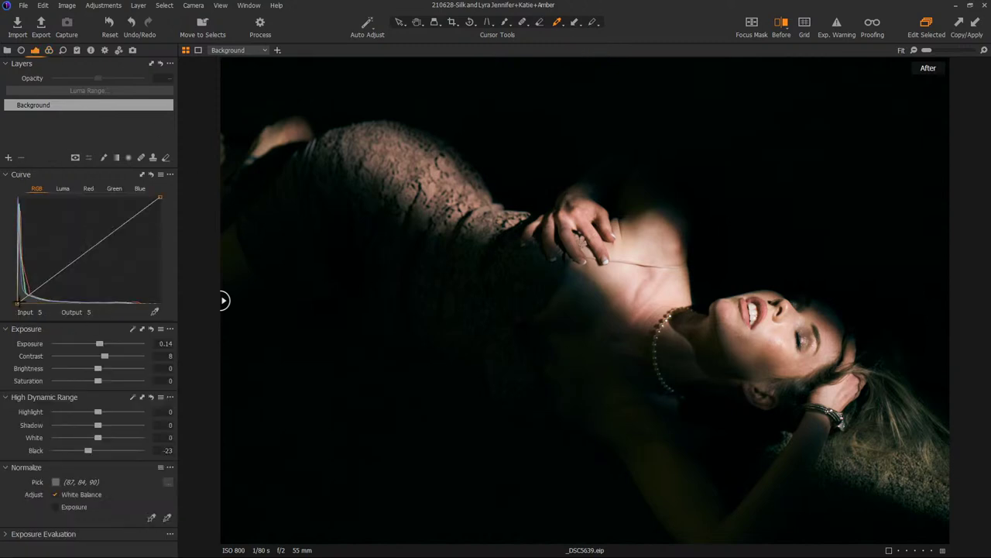
# Test curve points and extra contrast, then restore a linear curve and Contrast 0.
pyautogui.moveTo(17, 302); pyautogui.dragTo(4, 301)
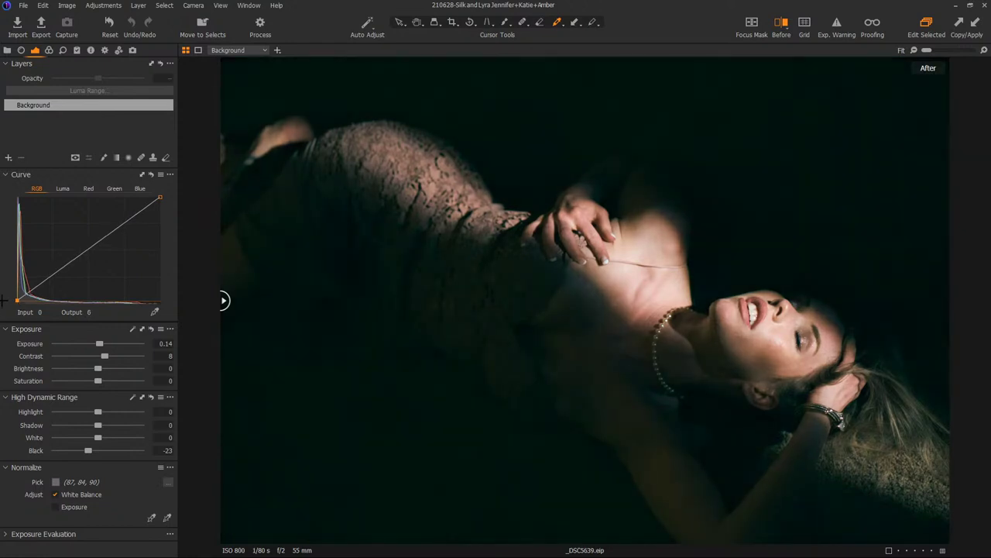
pyautogui.click(90, 247)
pyautogui.moveTo(4, 301); pyautogui.dragTo(4, 307)
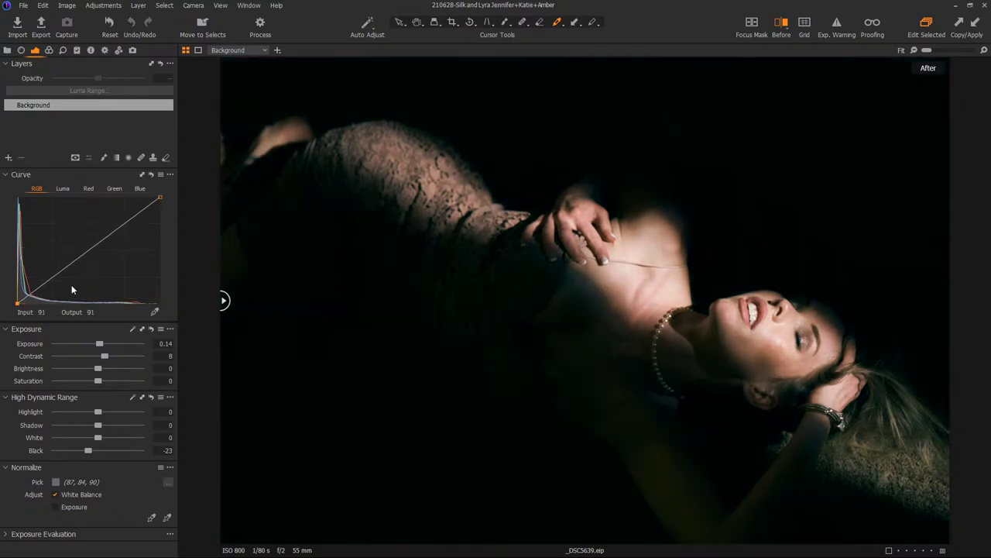
pyautogui.moveTo(87, 252); pyautogui.dragTo(53, 280)
pyautogui.click(109, 236)
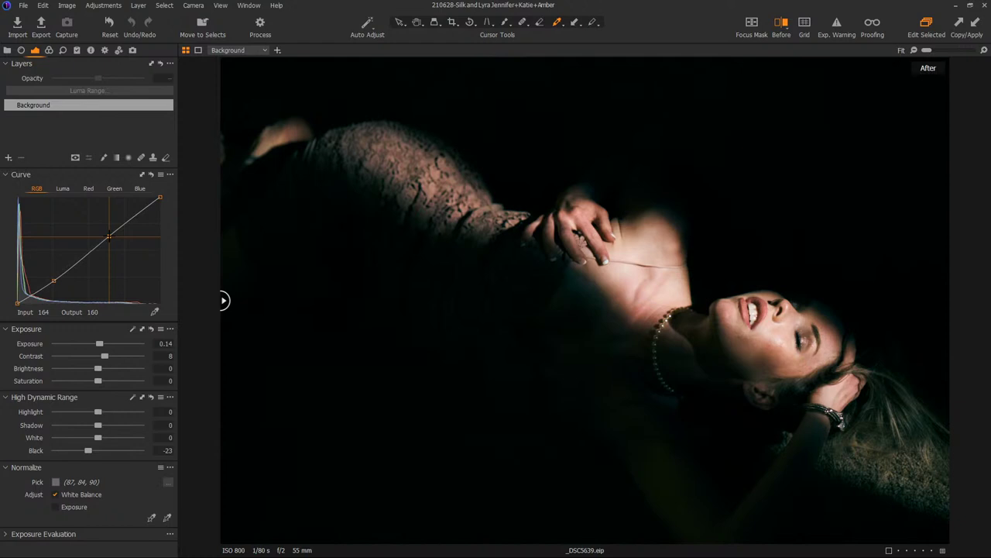
pyautogui.moveTo(109, 236); pyautogui.dragTo(116, 334)
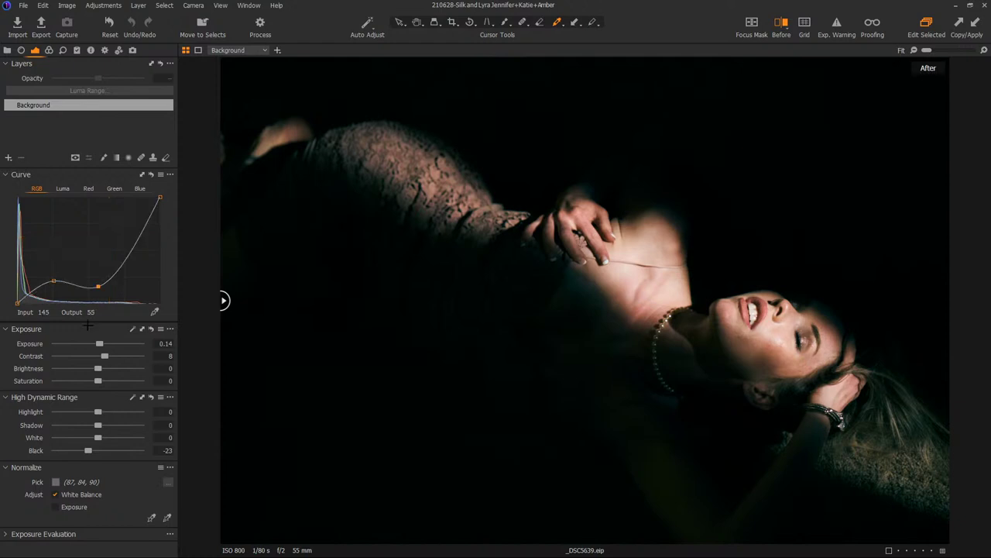
pyautogui.moveTo(52, 279); pyautogui.dragTo(89, 365)
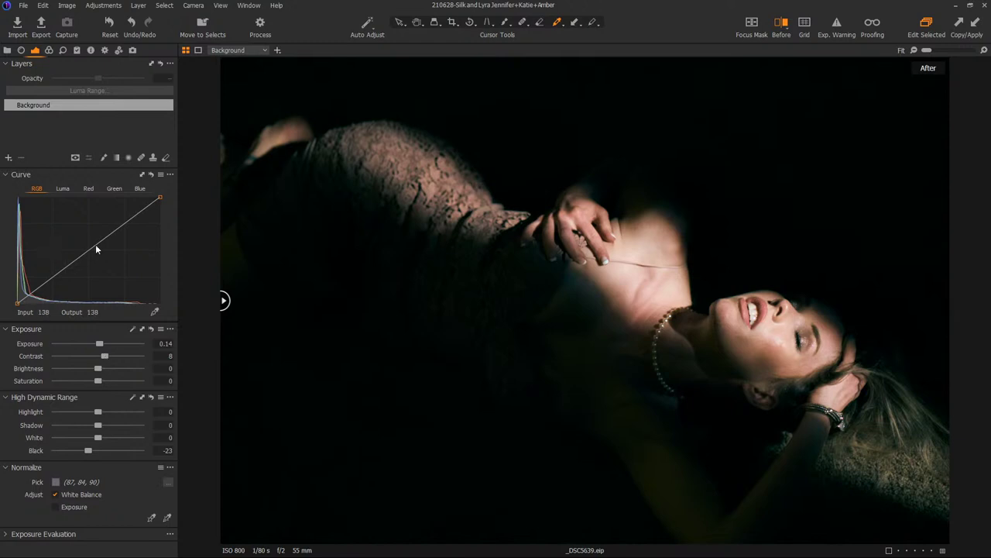
pyautogui.moveTo(106, 355); pyautogui.dragTo(127, 354)
pyautogui.doubleClick(124, 355)
# Add a shadow point and a highlight point to the RGB curve, forming a gentle S-curve.
pyautogui.moveTo(52, 277); pyautogui.dragTo(52, 279)
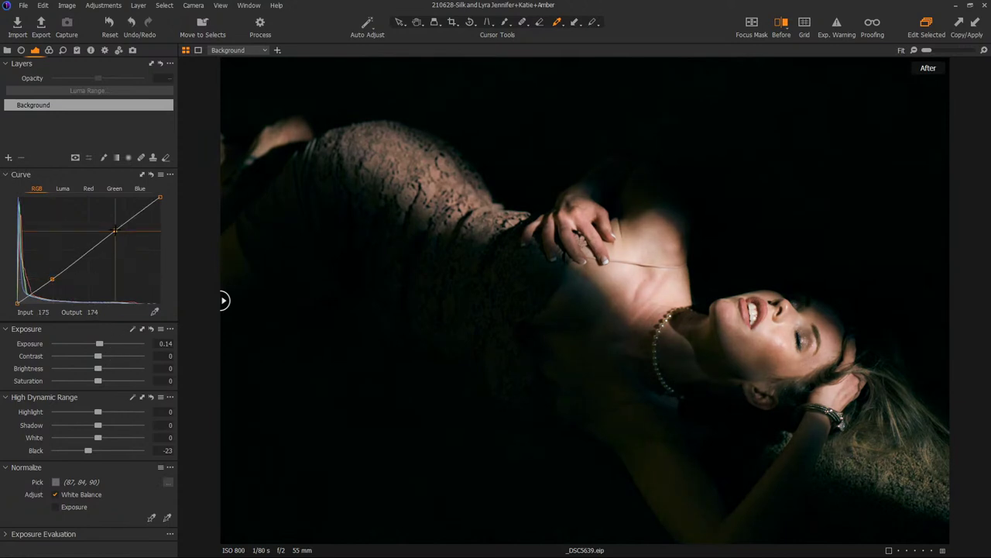
pyautogui.moveTo(115, 230); pyautogui.dragTo(115, 229)
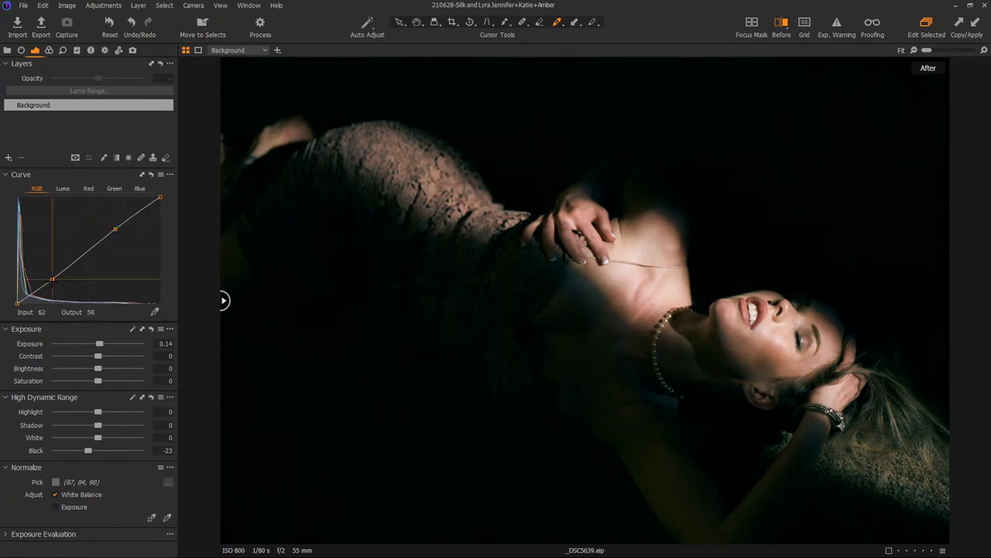
pyautogui.moveTo(52, 279); pyautogui.dragTo(60, 283)
pyautogui.moveTo(115, 229)
pyautogui.mouseDown()
pyautogui.moveTo(111, 222)
pyautogui.moveTo(115, 230)
pyautogui.mouseUp()
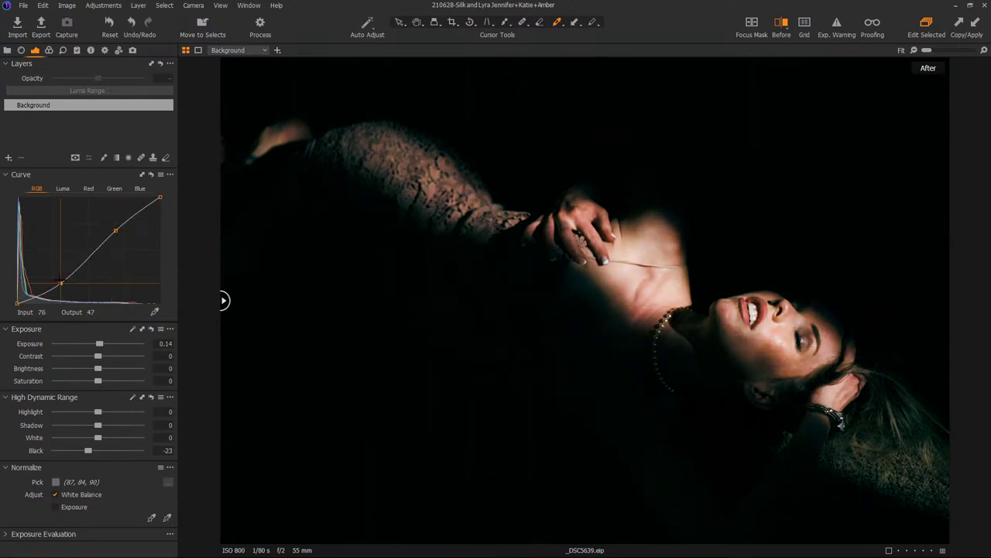
pyautogui.moveTo(60, 282); pyautogui.dragTo(57, 276)
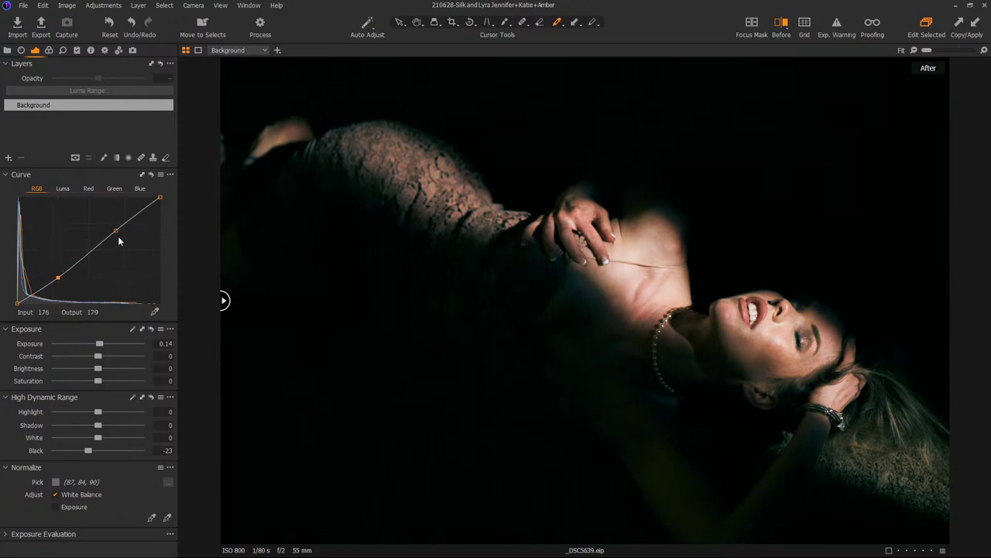
pyautogui.moveTo(115, 230); pyautogui.dragTo(117, 229)
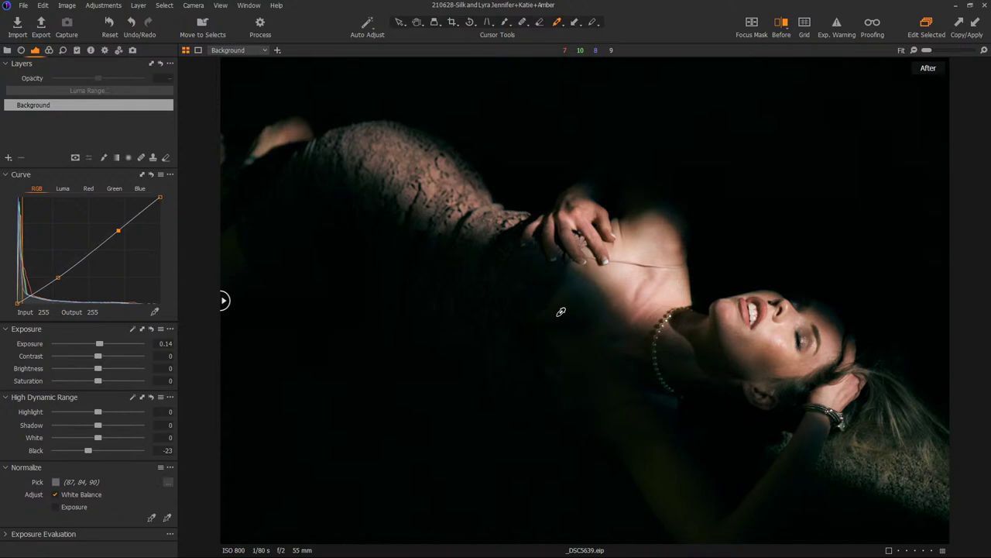
# Crop the portrait tighter from its top-left corner, then adjust the HDR Highlight slider.
pyautogui.click(452, 22)
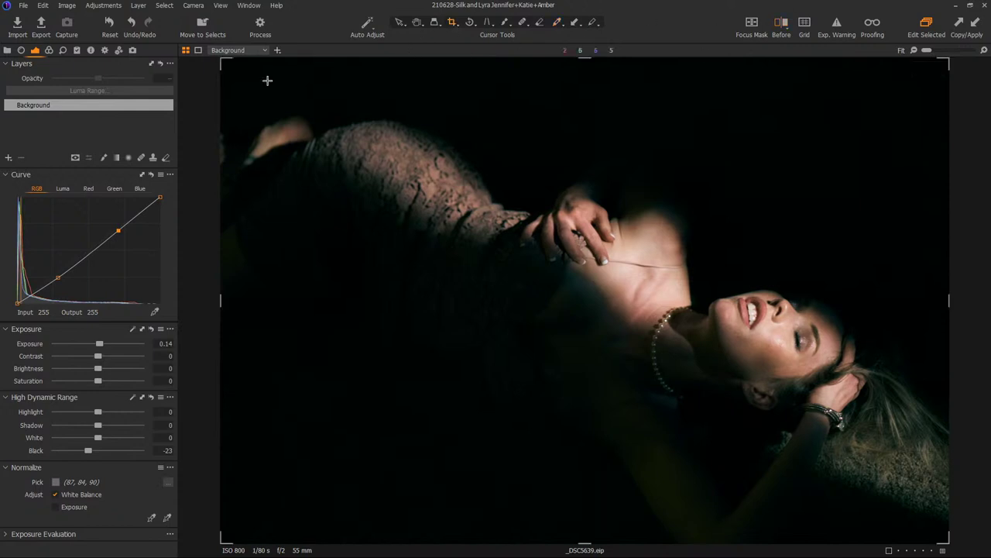
pyautogui.moveTo(222, 60); pyautogui.dragTo(313, 138)
pyautogui.moveTo(420, 224); pyautogui.dragTo(429, 205)
pyautogui.click(400, 22)
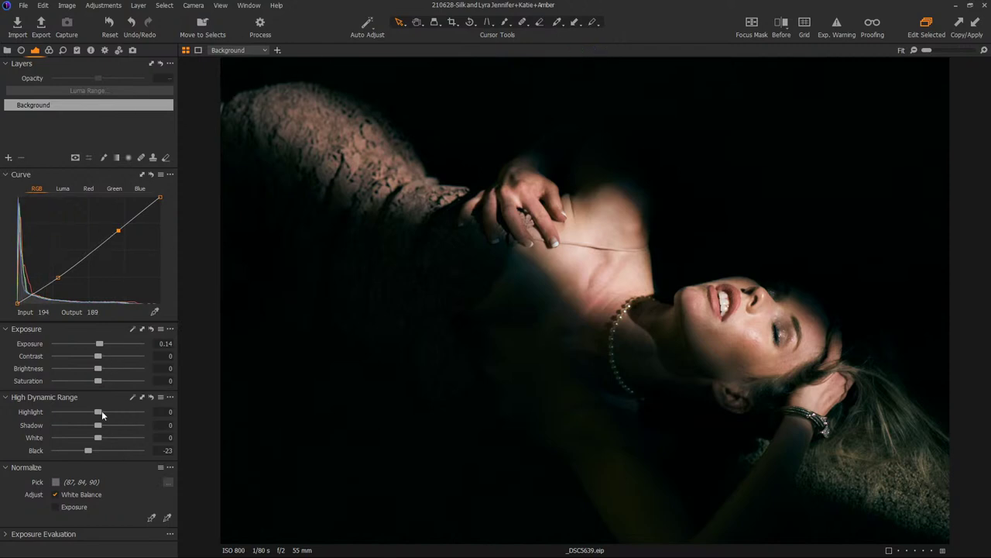
pyautogui.moveTo(96, 411); pyautogui.dragTo(1, 403)
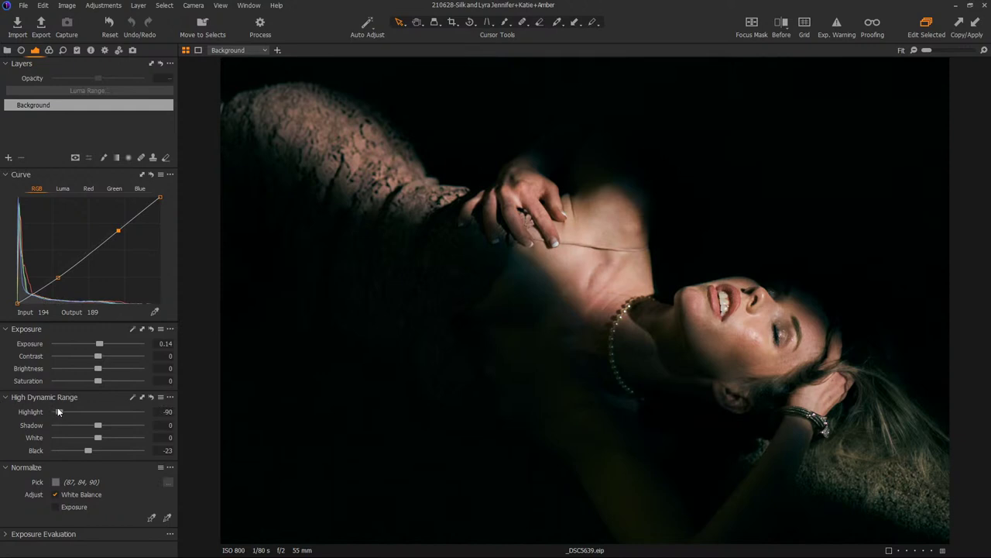
# Set HDR Highlight to 28, then test the Shadow and Black sliders and reset both to 0.
pyautogui.moveTo(57, 409); pyautogui.dragTo(103, 427)
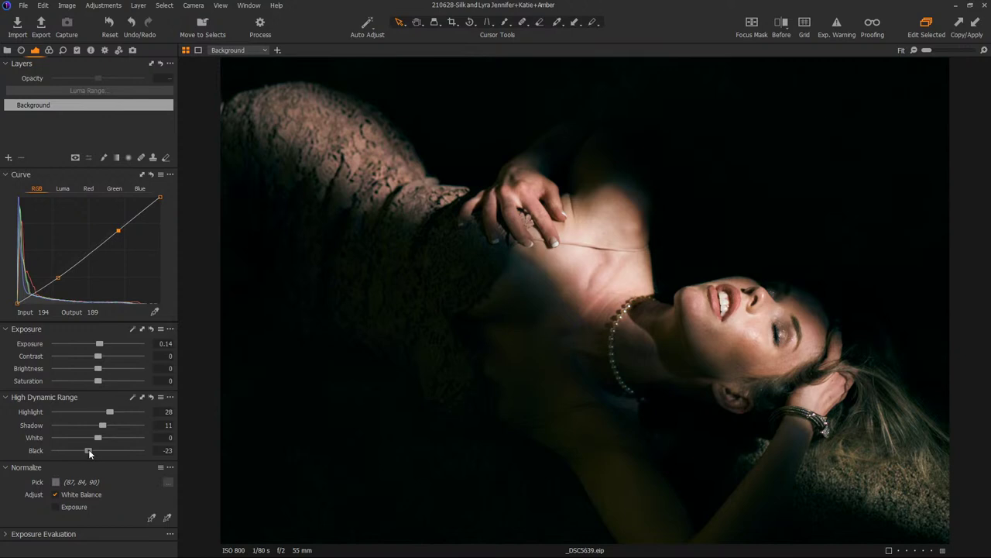
pyautogui.doubleClick(88, 450)
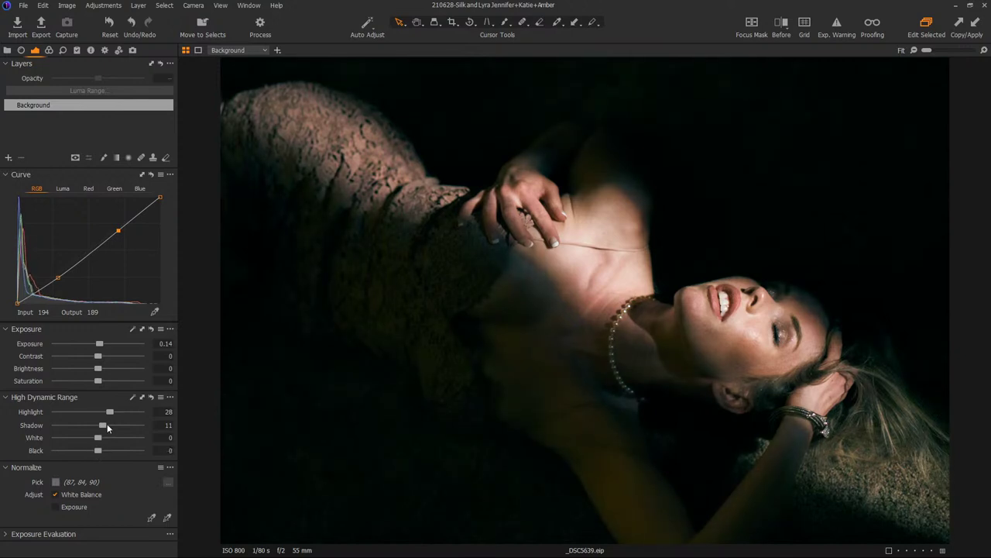
pyautogui.moveTo(107, 427); pyautogui.dragTo(60, 424)
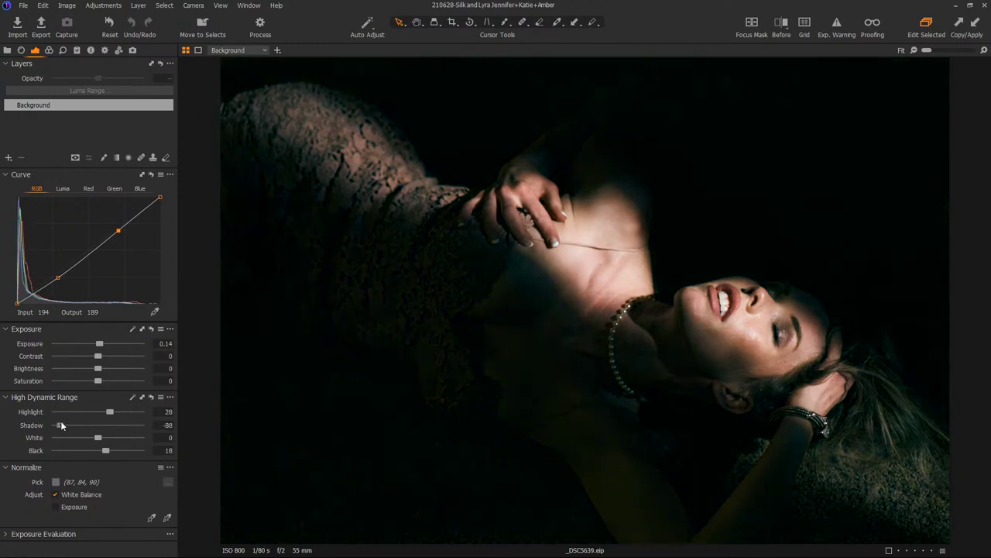
pyautogui.moveTo(105, 451); pyautogui.dragTo(113, 450)
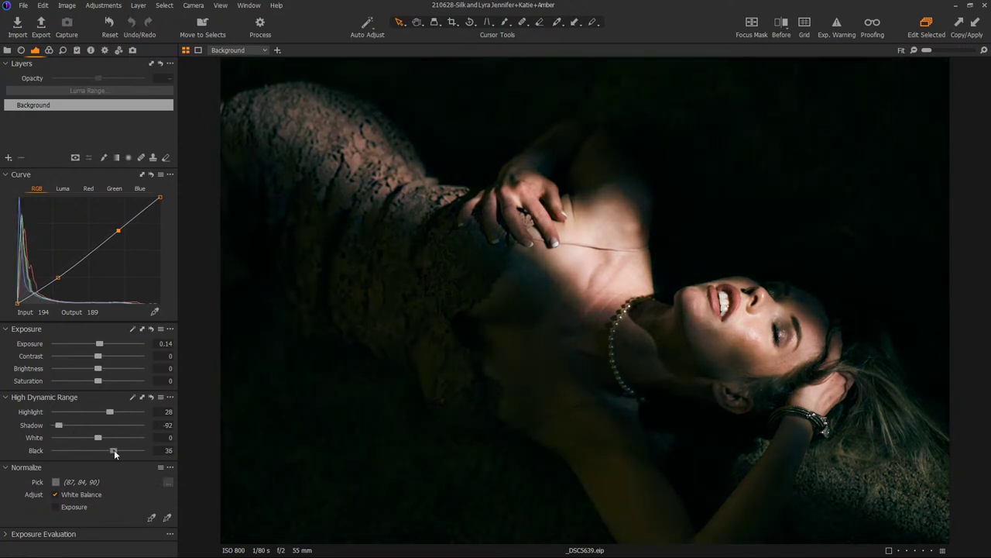
pyautogui.moveTo(68, 423); pyautogui.dragTo(48, 425)
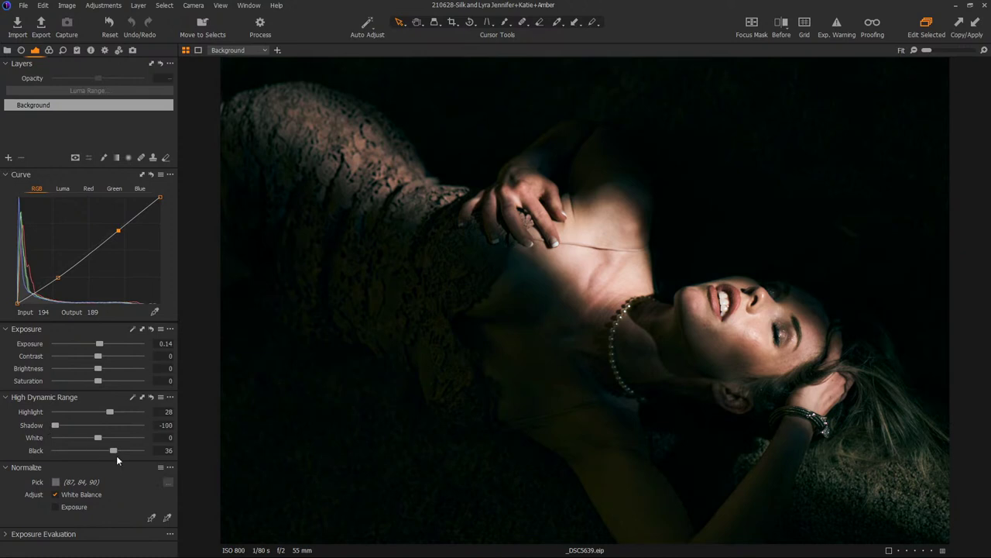
pyautogui.moveTo(116, 451); pyautogui.dragTo(124, 451)
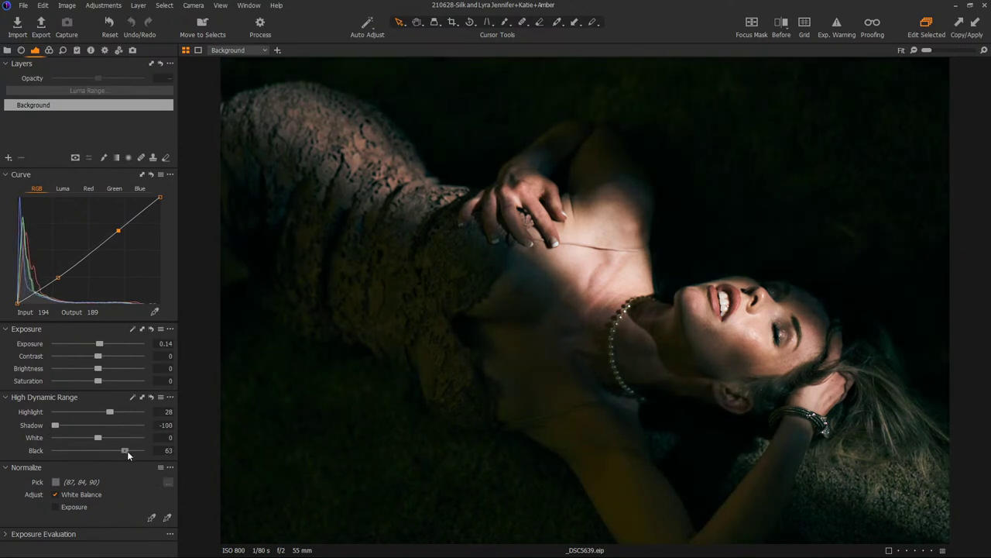
pyautogui.doubleClick(127, 451)
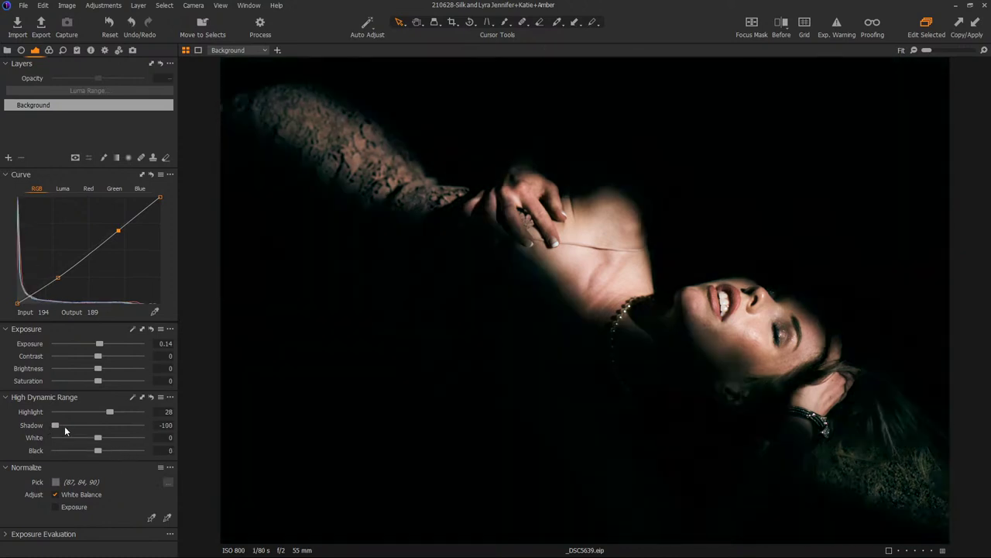
pyautogui.moveTo(55, 425); pyautogui.dragTo(72, 447)
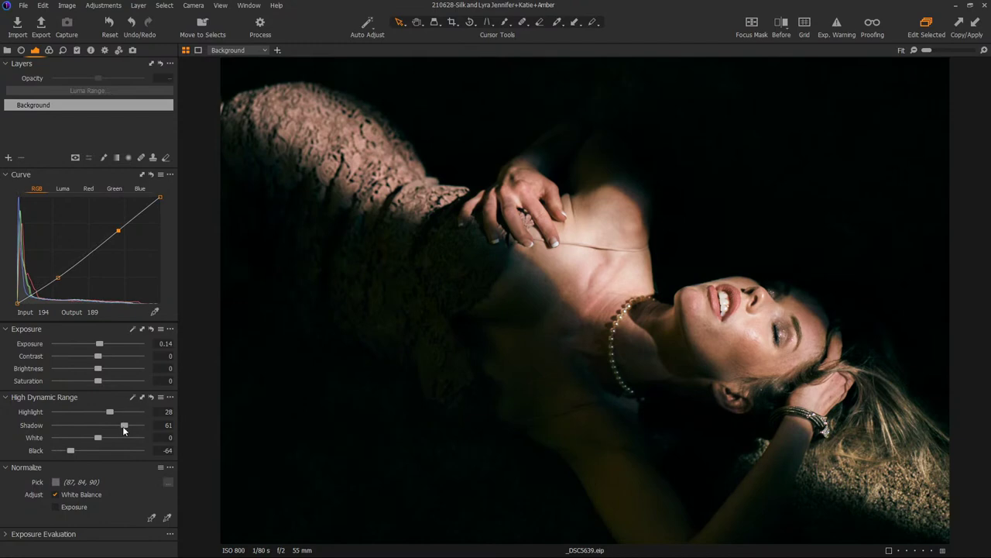
pyautogui.doubleClick(124, 427)
pyautogui.doubleClick(70, 451)
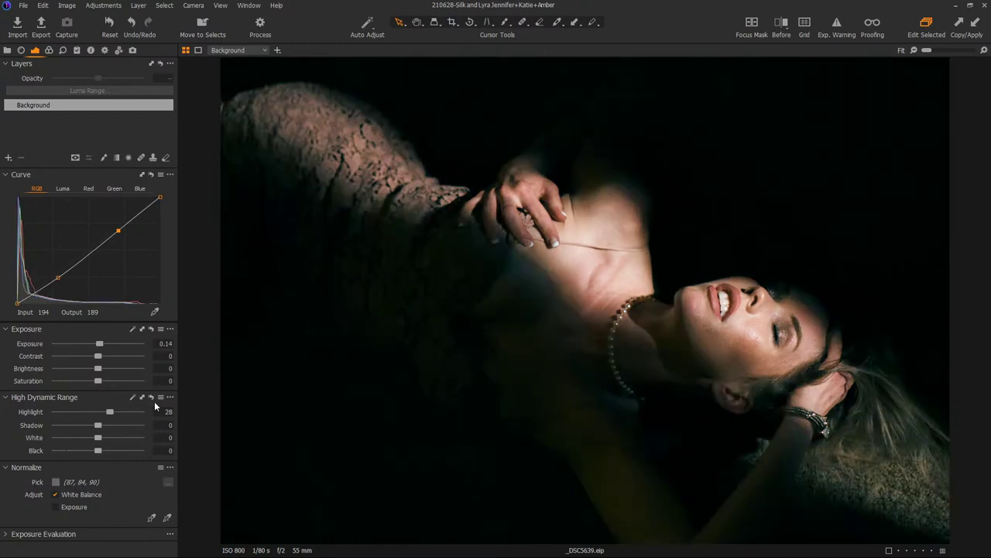
# Set Exposure to -0.96 and Brightness to 28, then switch to the 8-image thumbnail grid.
pyautogui.moveTo(99, 345); pyautogui.dragTo(54, 365)
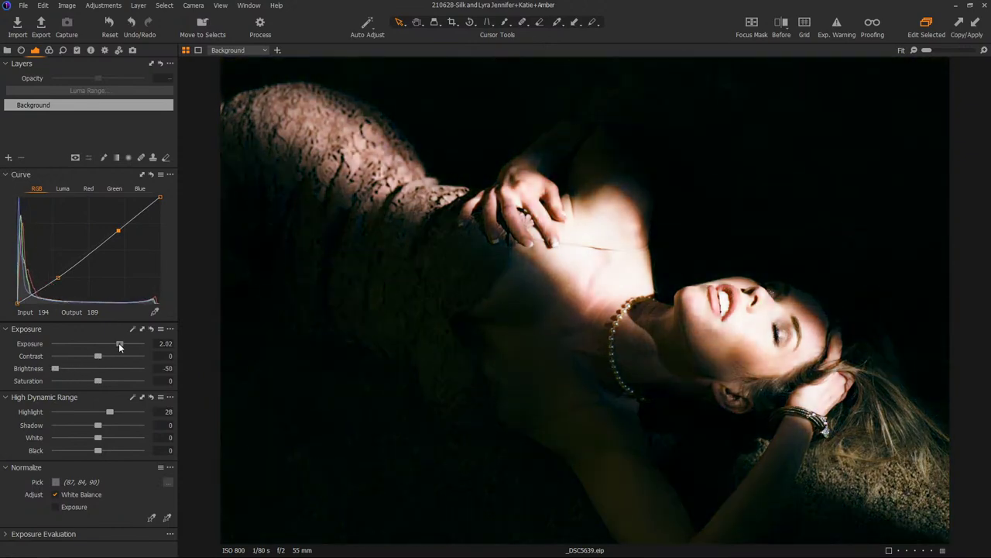
pyautogui.moveTo(120, 343); pyautogui.dragTo(109, 346)
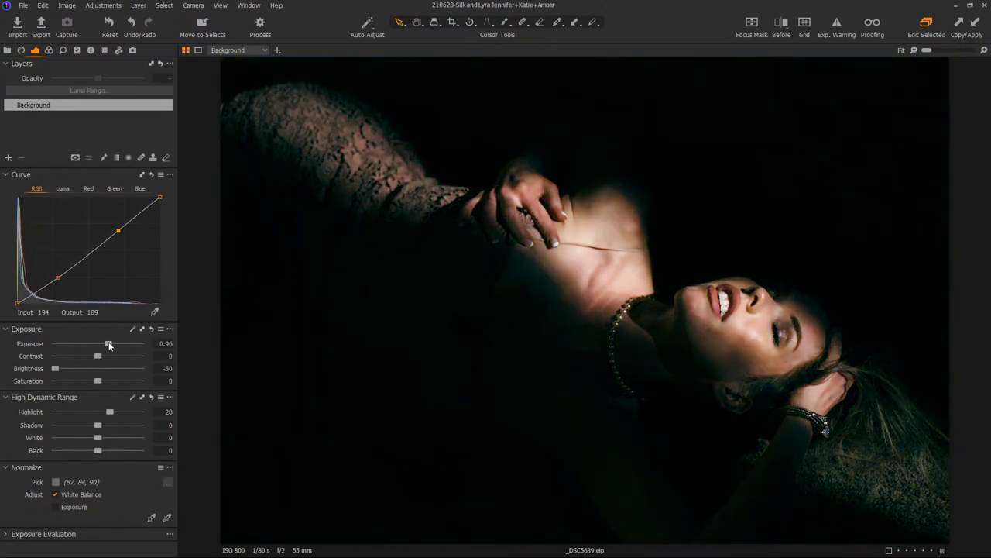
pyautogui.doubleClick(109, 344)
pyautogui.moveTo(55, 369); pyautogui.dragTo(89, 336)
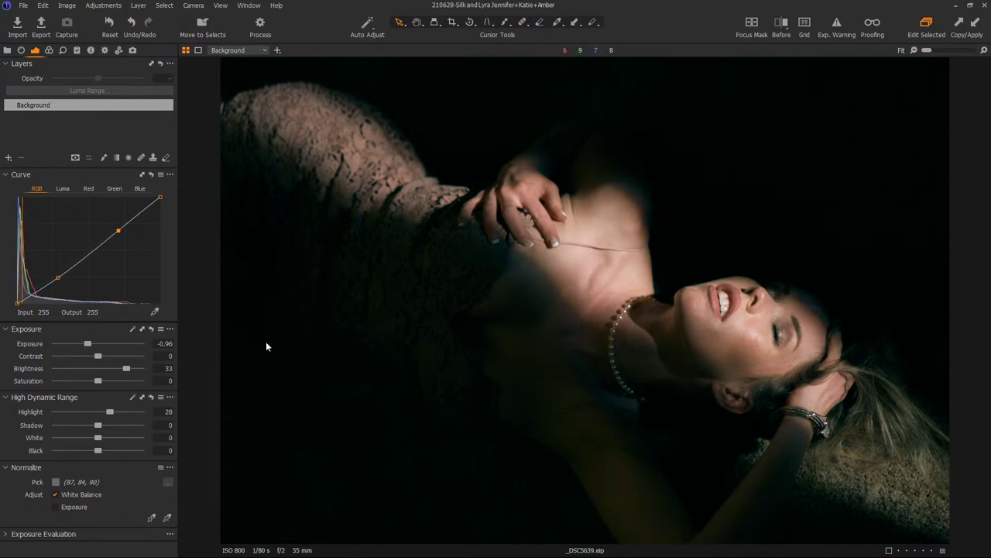
pyautogui.moveTo(124, 367); pyautogui.dragTo(122, 367)
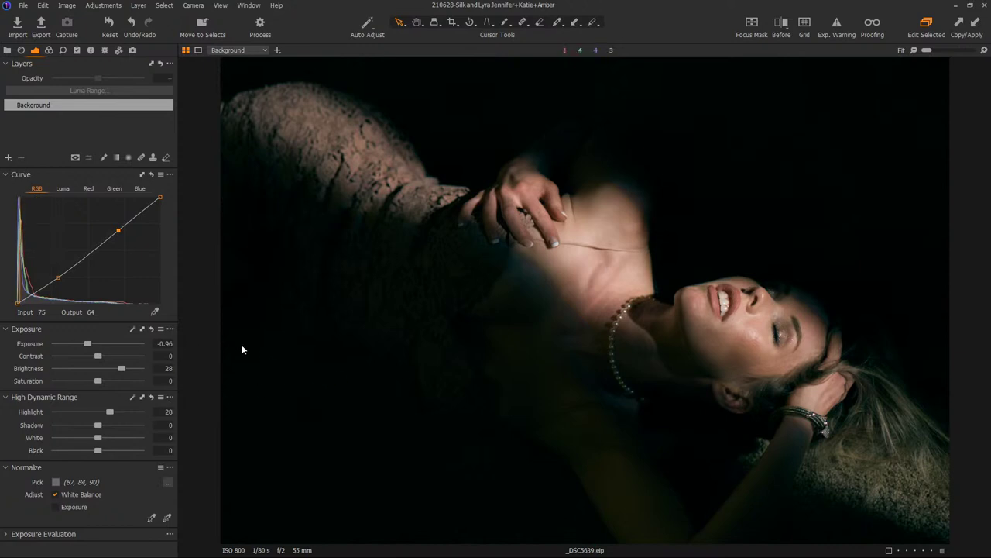
pyautogui.hotkey('ctrl', 'alt', 'v')
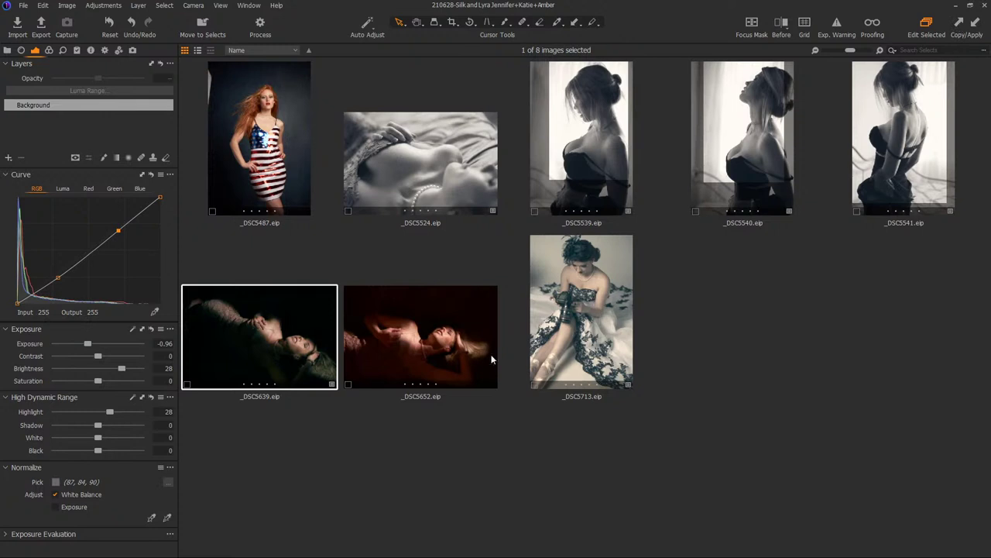
# Select only _DSC5639 and _DSC5652 in the grid, with _DSC5639 as the primary image.
pyautogui.click(405, 338)
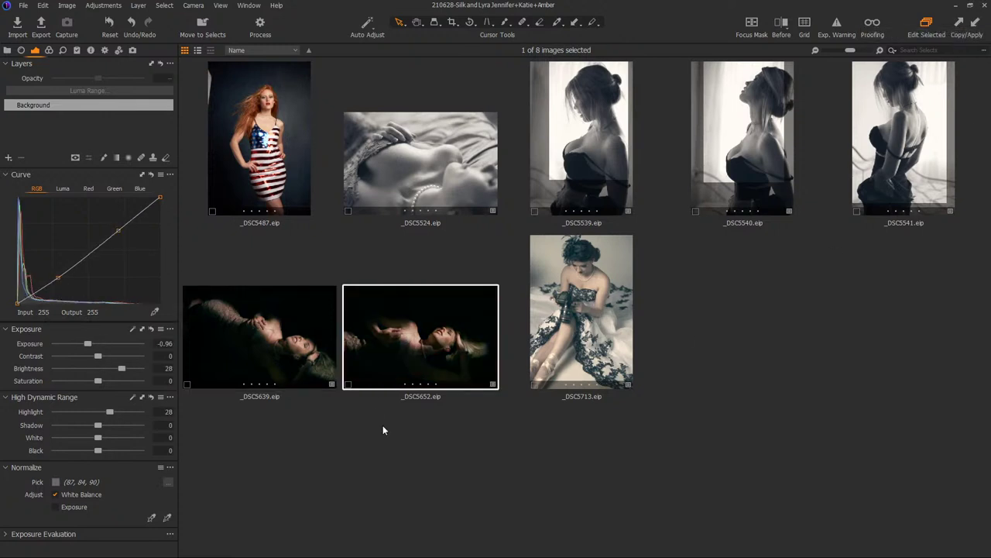
pyautogui.hotkey('ctrl', 'shift', 'b')
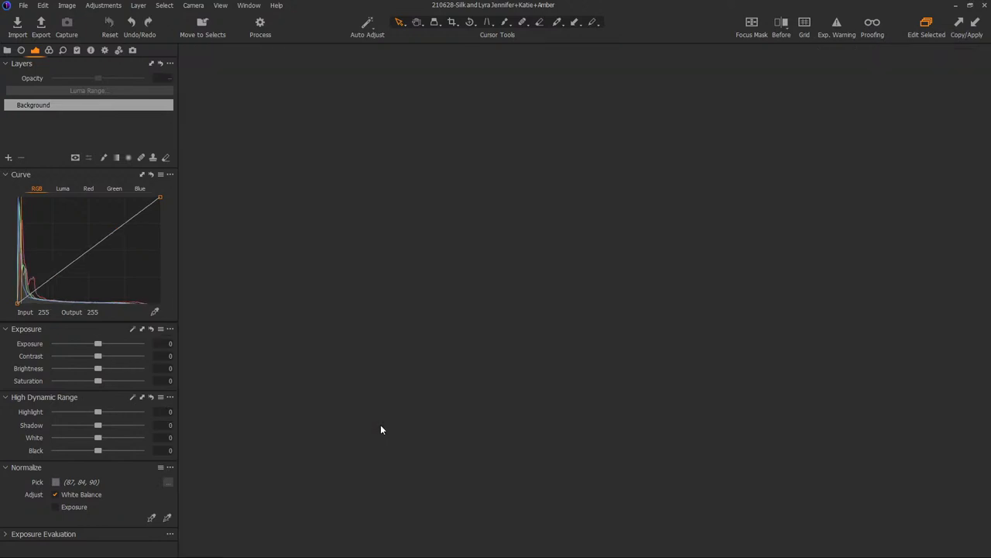
pyautogui.hotkey('ctrl', 'shift', 'b')
pyautogui.click(299, 348)
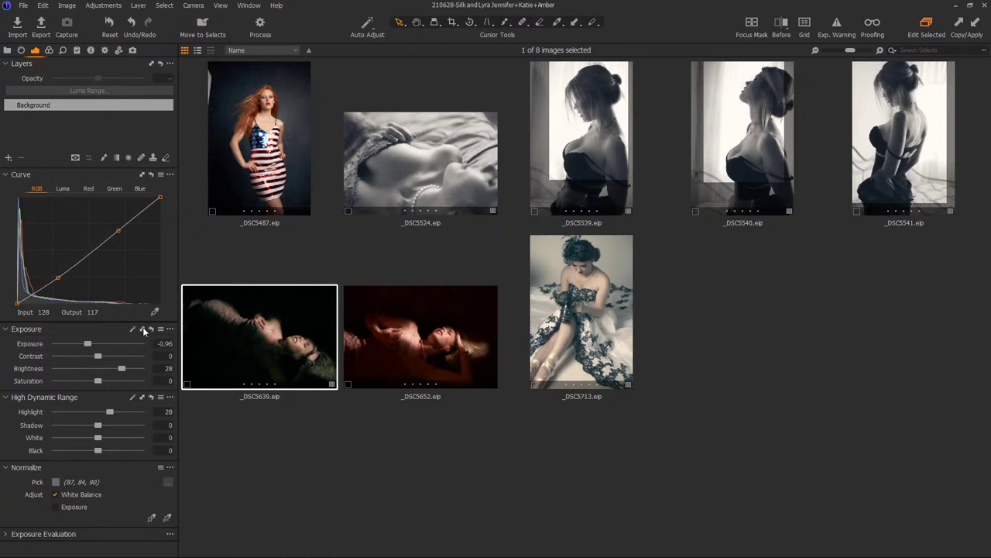
pyautogui.keyDown('ctrl'); pyautogui.click(431, 339); pyautogui.keyUp('ctrl')
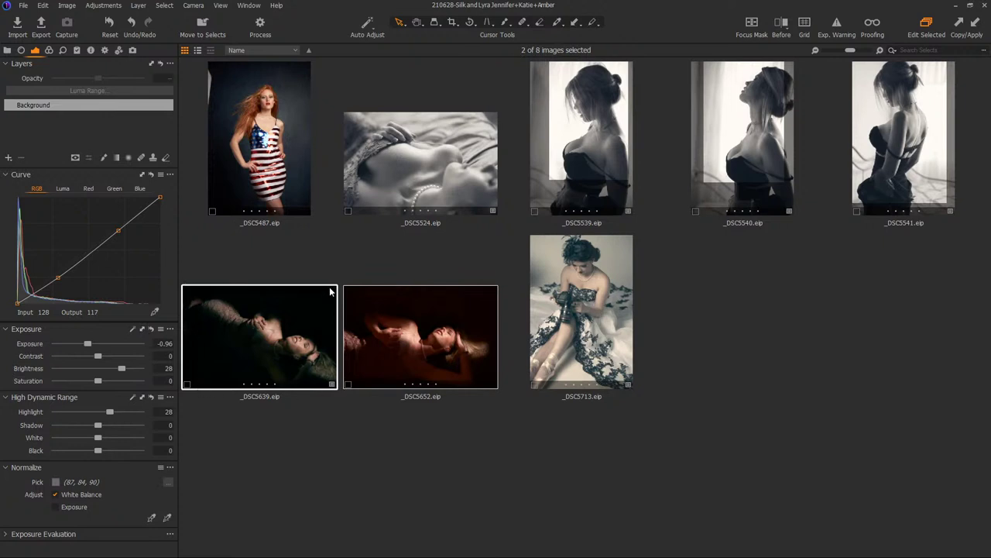
pyautogui.hotkey('ctrl', 'a')
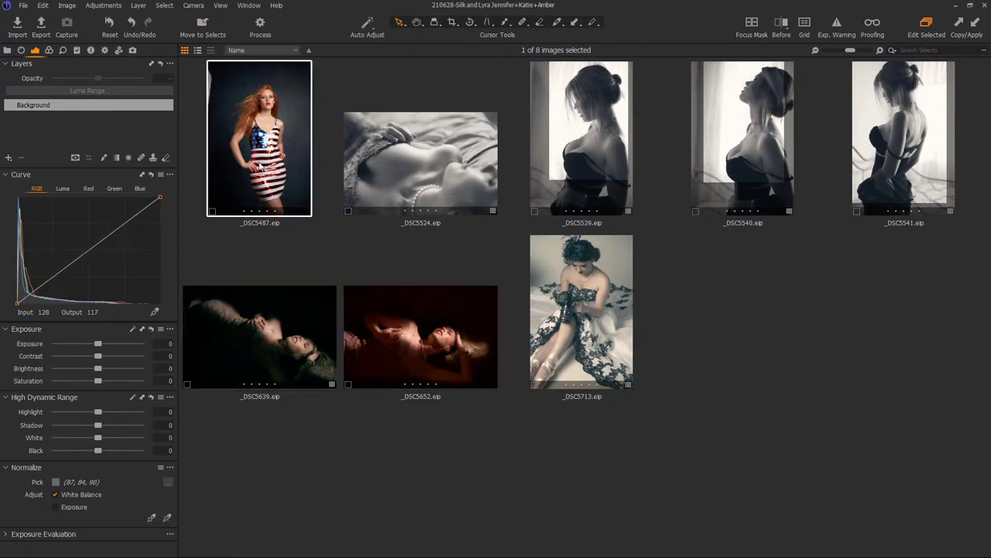
pyautogui.click(287, 345)
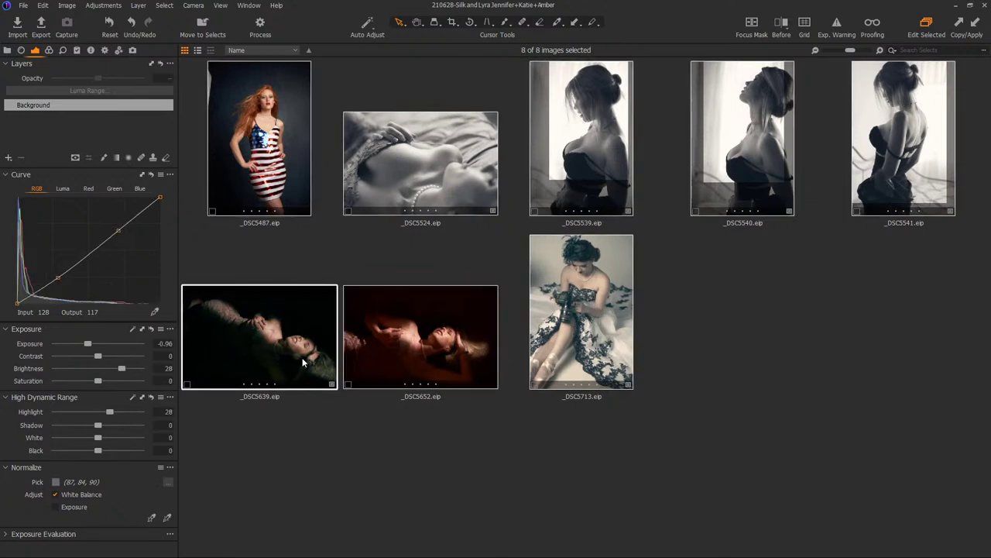
pyautogui.click(341, 415)
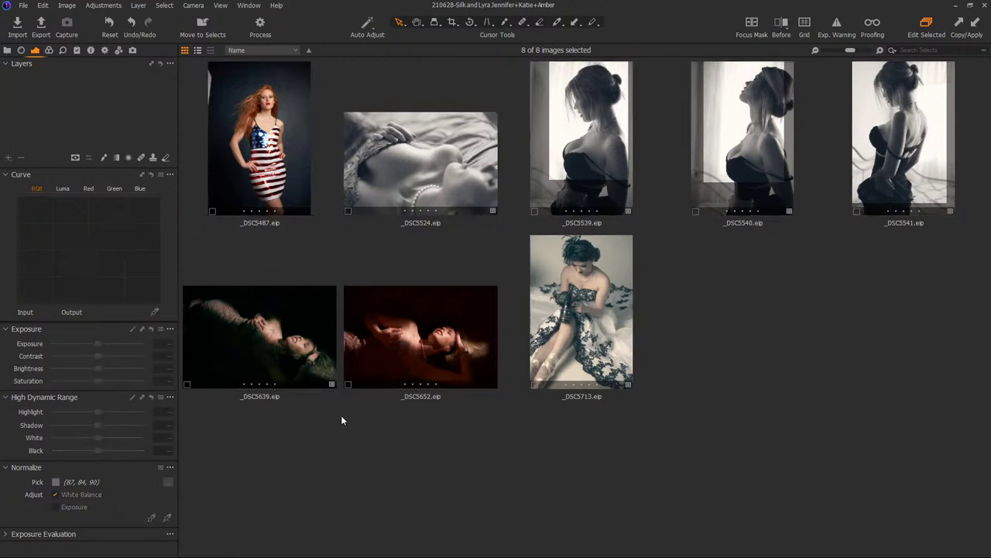
pyautogui.keyDown('ctrl'); pyautogui.click(395, 366); pyautogui.keyUp('ctrl')
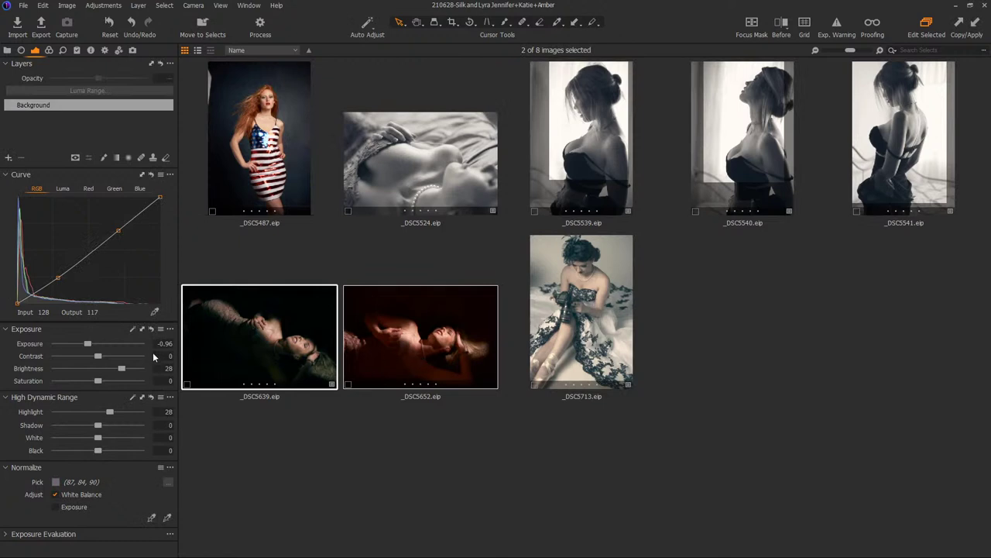
# Copy _DSC5639's Exposure settings including Contrast, then its HDR highlight setting, onto _DSC5652.
pyautogui.click(142, 330)
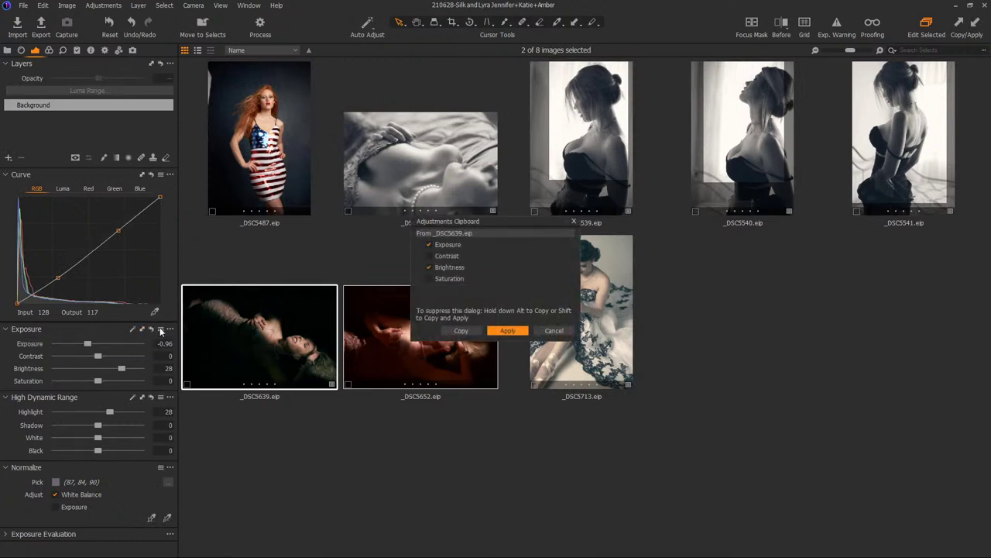
pyautogui.moveTo(488, 224); pyautogui.dragTo(424, 248)
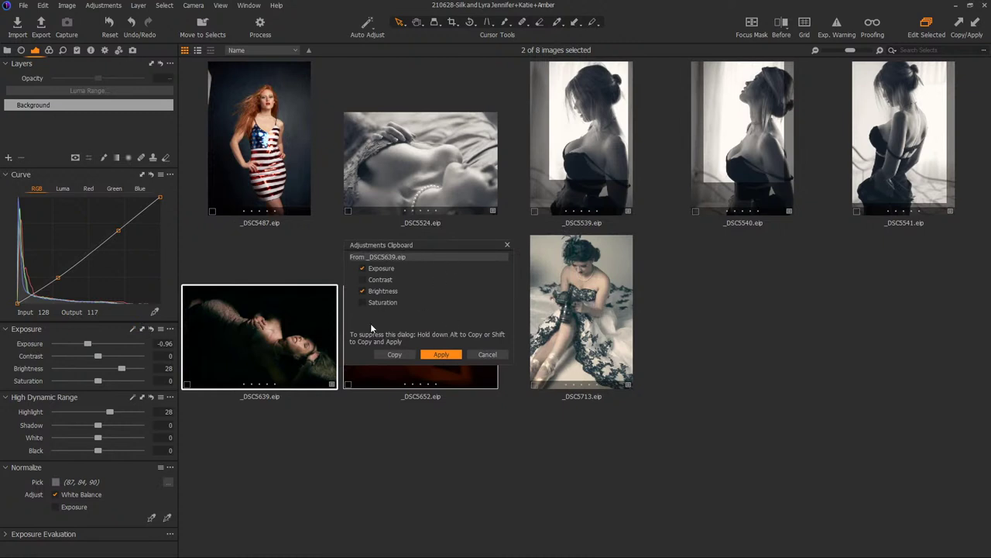
pyautogui.moveTo(432, 243); pyautogui.dragTo(448, 241)
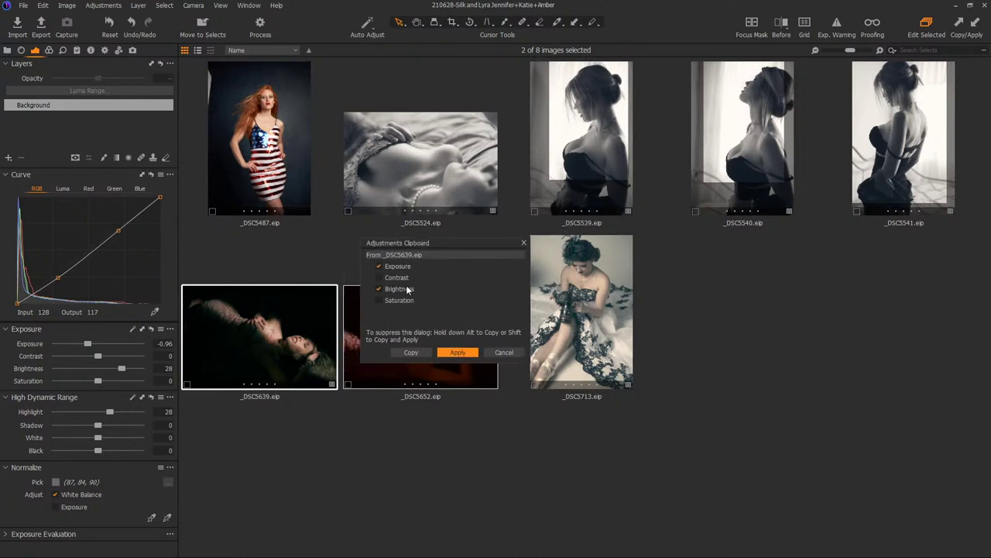
pyautogui.click(379, 279)
pyautogui.click(466, 351)
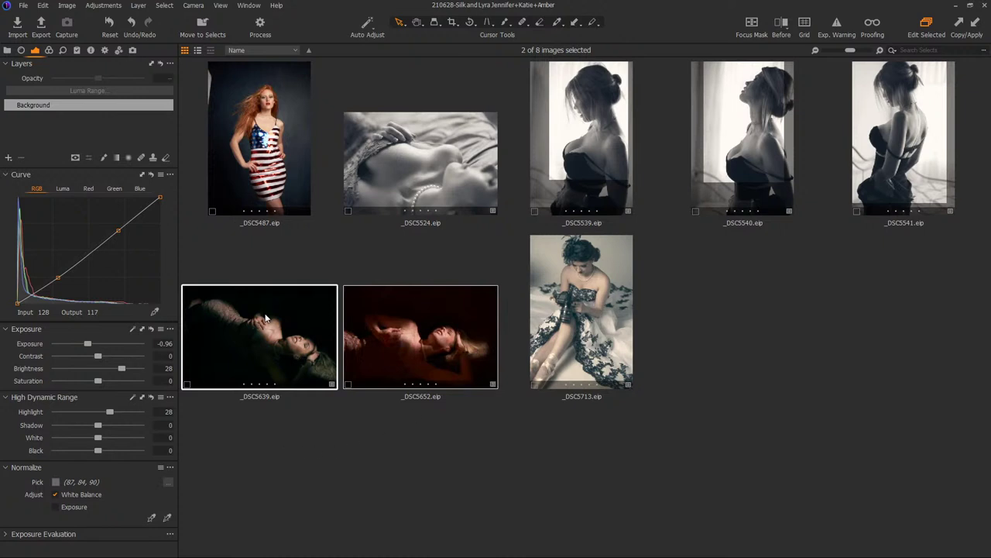
pyautogui.click(142, 397)
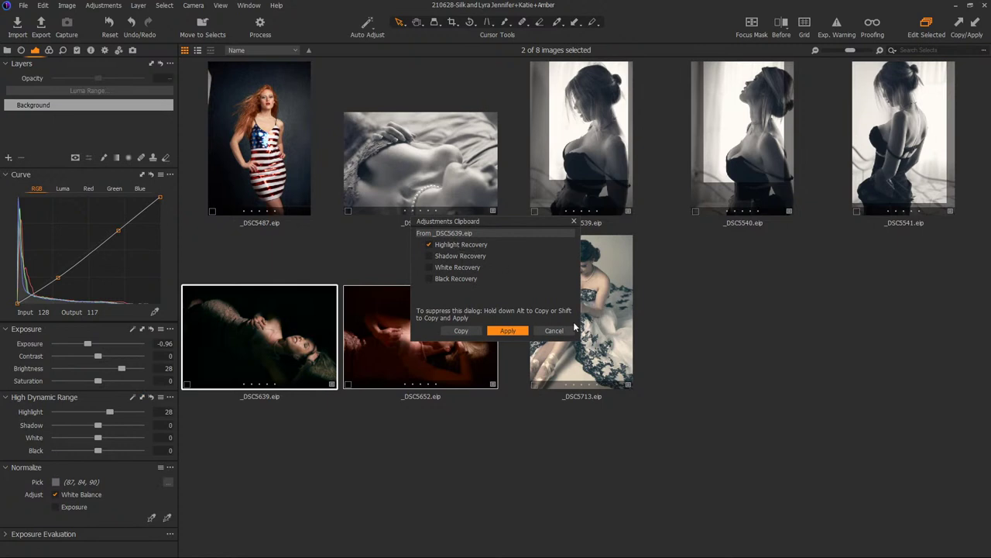
pyautogui.click(507, 330)
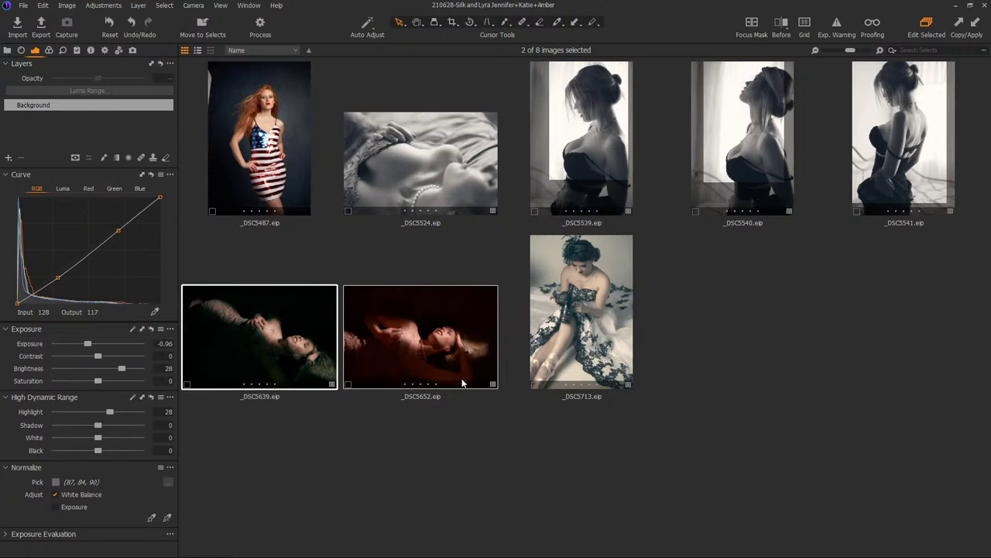
# Reselect _DSC5639 and _DSC5652 in the browser and show the Color tools.
pyautogui.click(581, 357)
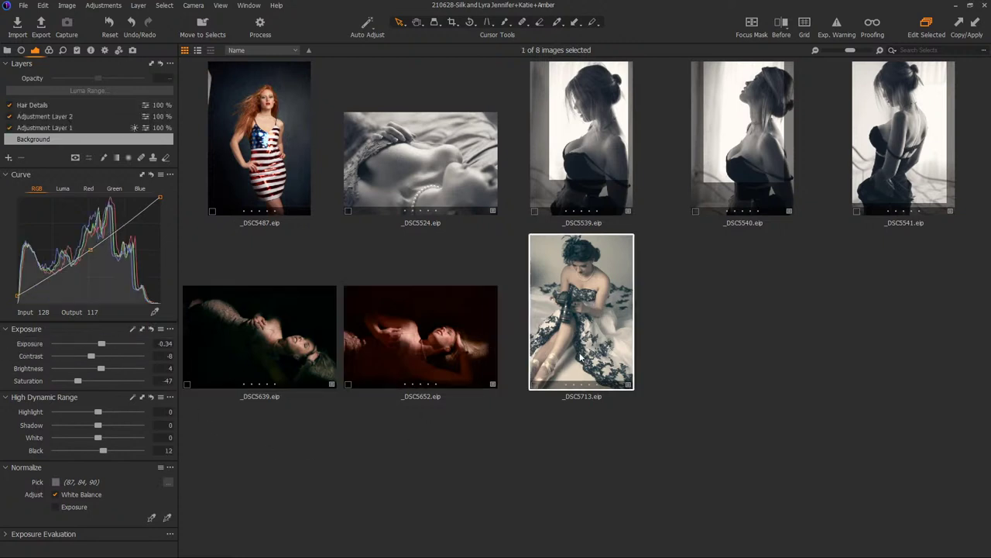
pyautogui.keyDown('shift'); pyautogui.click(279, 342); pyautogui.keyUp('shift')
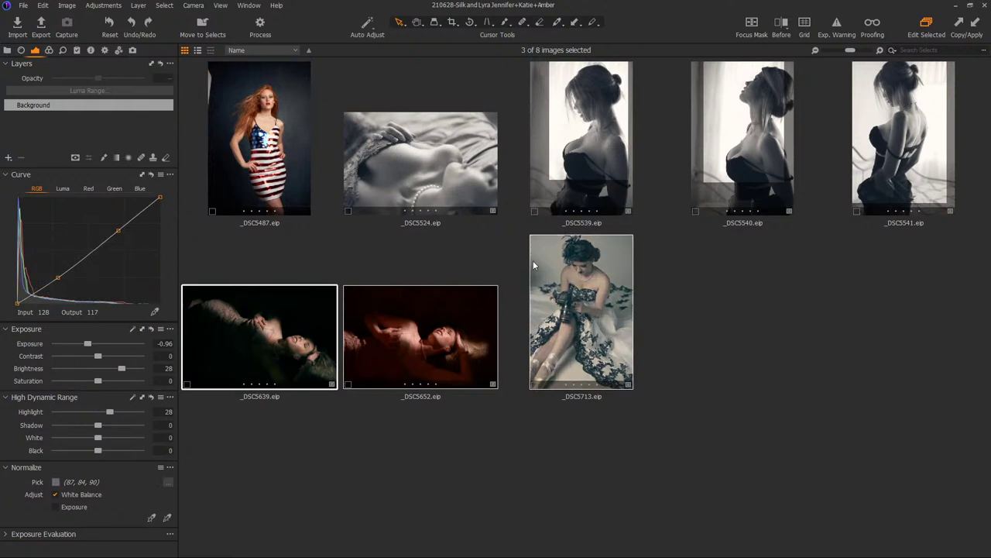
pyautogui.click(521, 397)
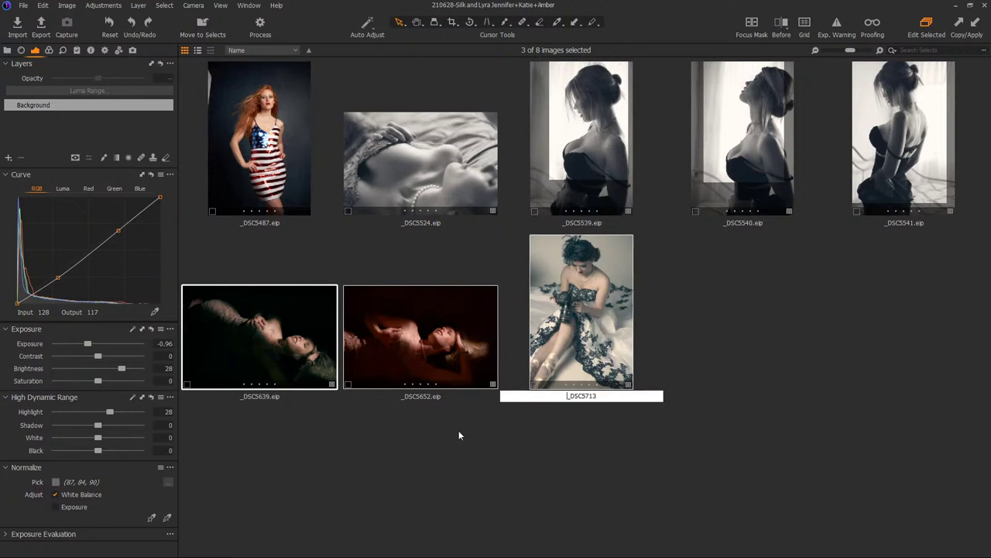
pyautogui.click(493, 465)
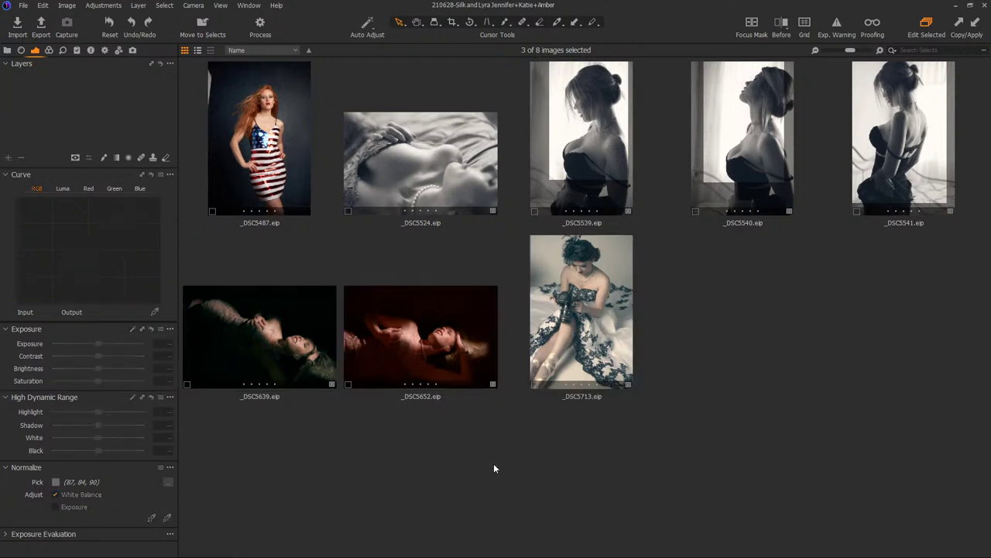
pyautogui.keyDown('ctrl'); pyautogui.click(414, 355); pyautogui.keyUp('ctrl')
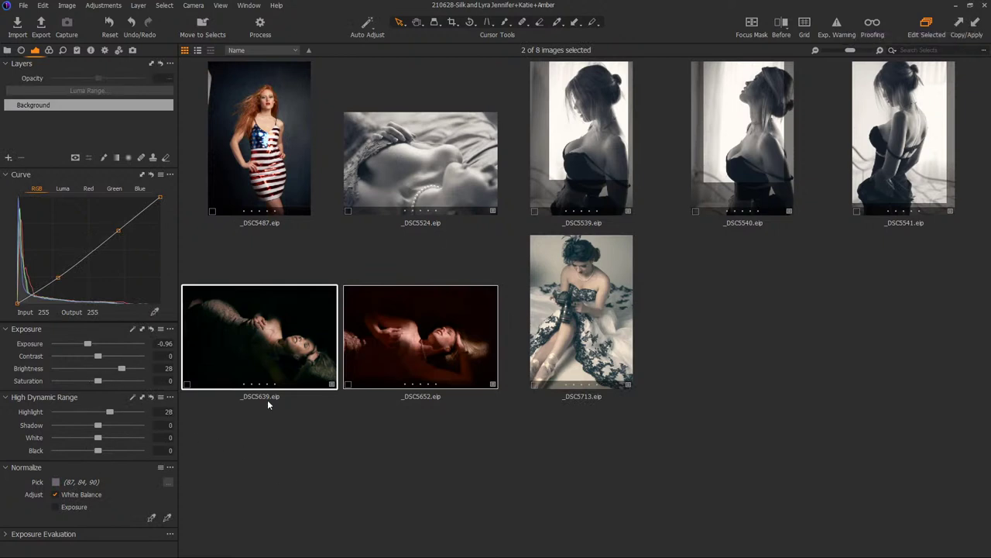
pyautogui.click(49, 49)
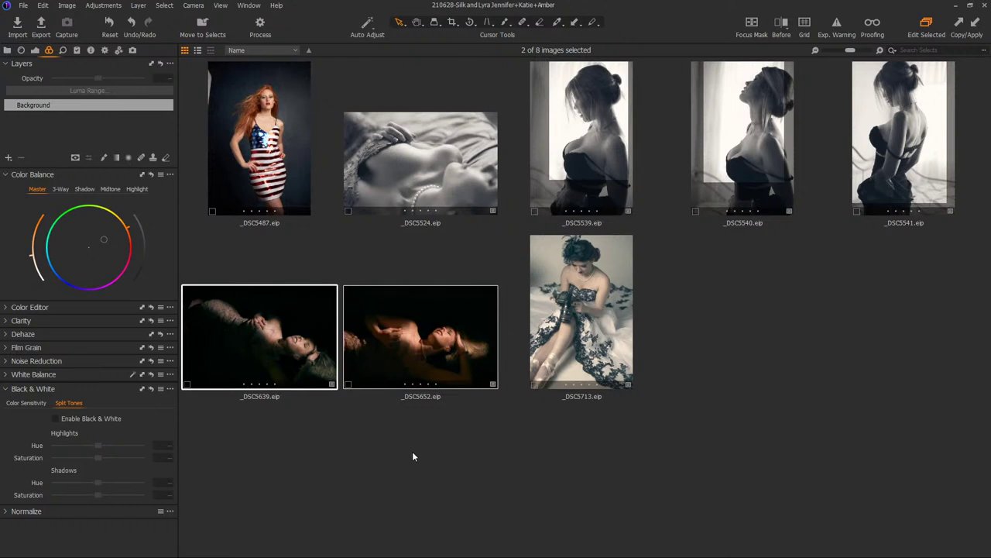
pyautogui.doubleClick(421, 319)
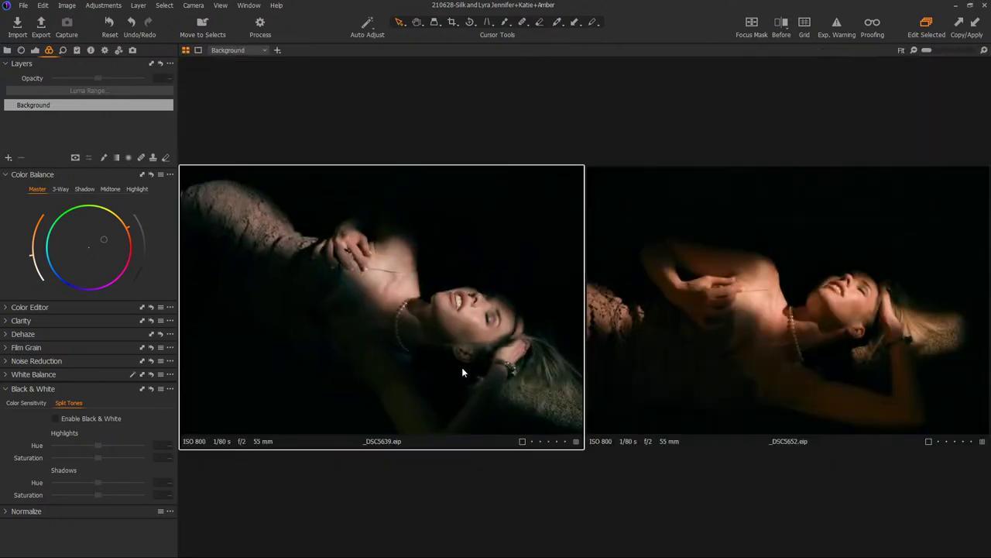
pyautogui.click(794, 316)
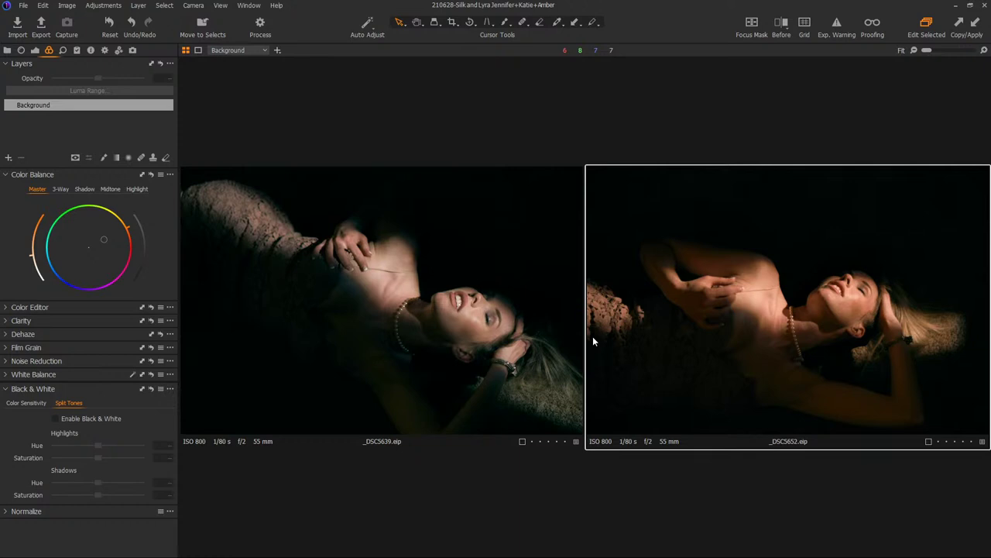
pyautogui.press('g')
pyautogui.click(266, 340)
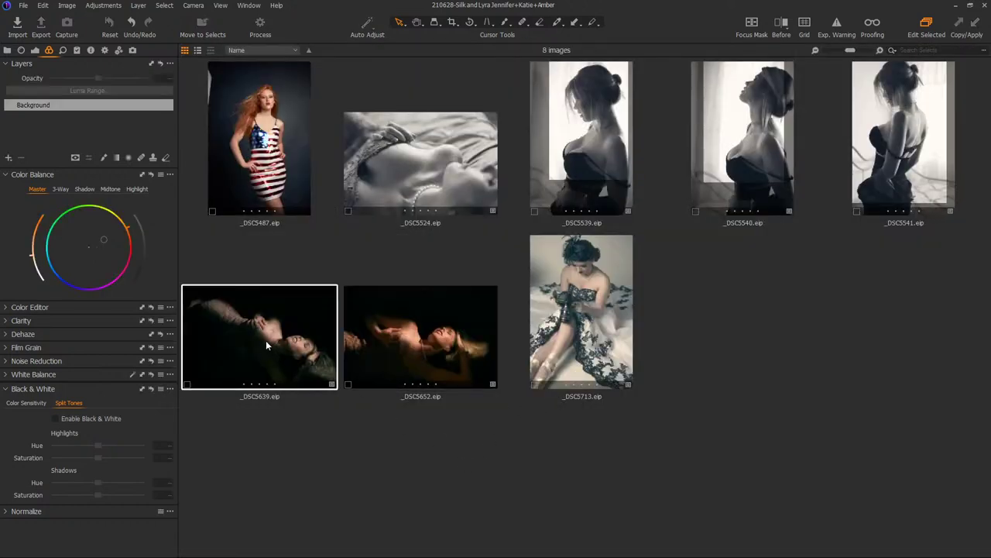
pyautogui.click(486, 324)
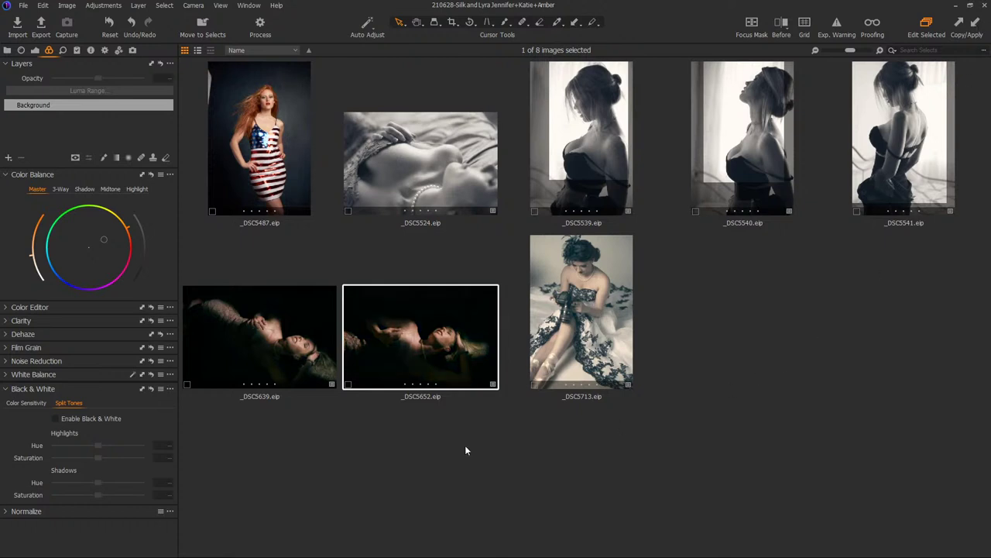
pyautogui.keyDown('ctrl'); pyautogui.click(268, 357); pyautogui.keyUp('ctrl')
pyautogui.hotkey('ctrl', 'alt', 'v')
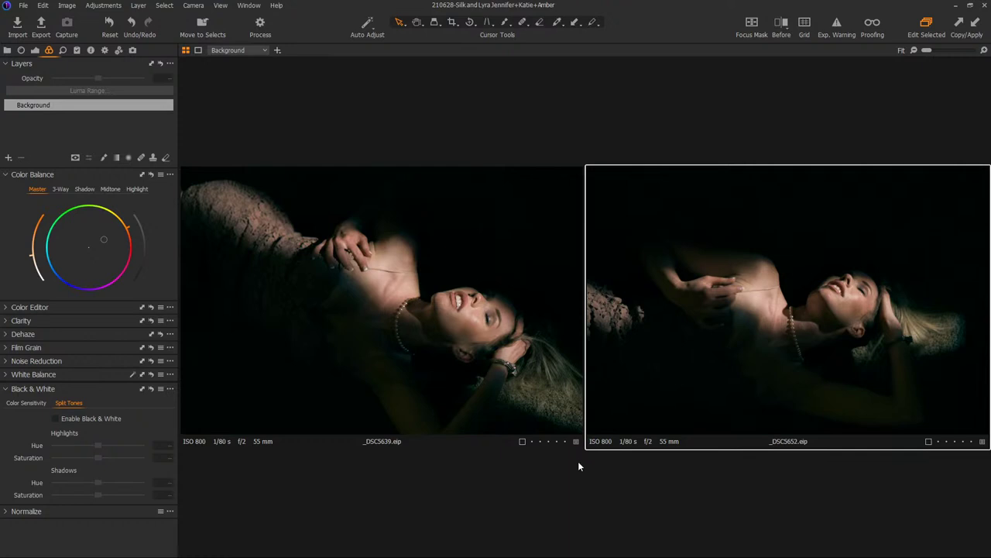
pyautogui.hotkey('ctrl', 'alt', 'v')
pyautogui.click(717, 265)
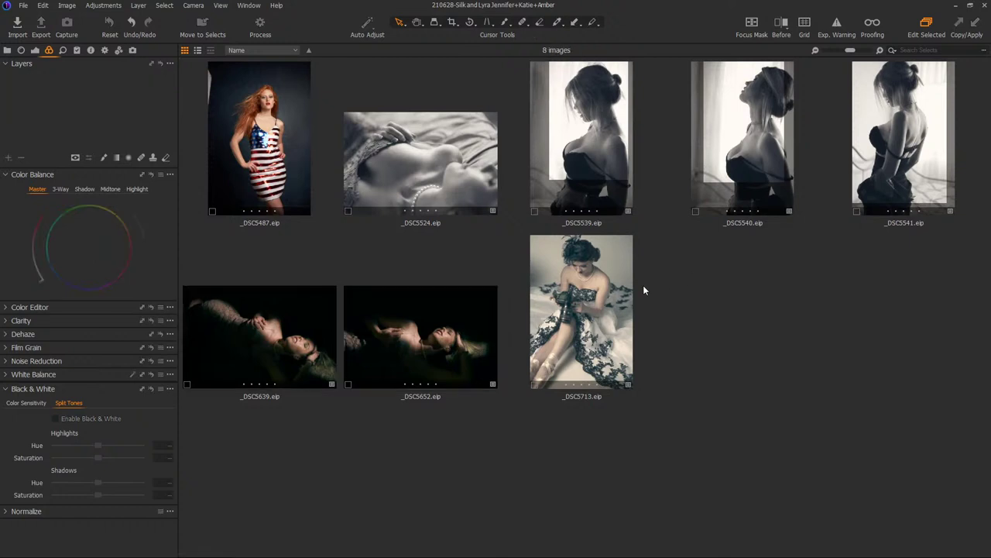
pyautogui.click(427, 142)
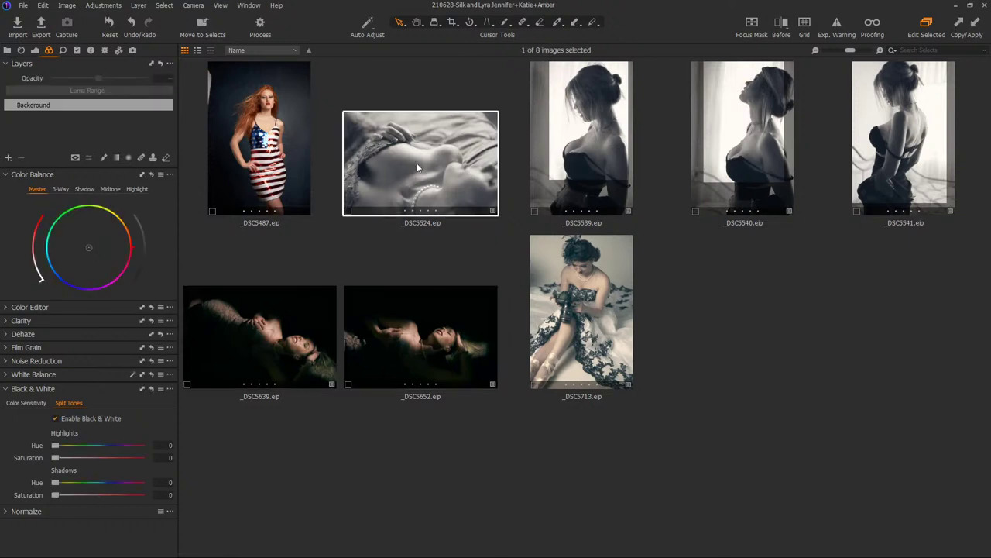
pyautogui.click(237, 155)
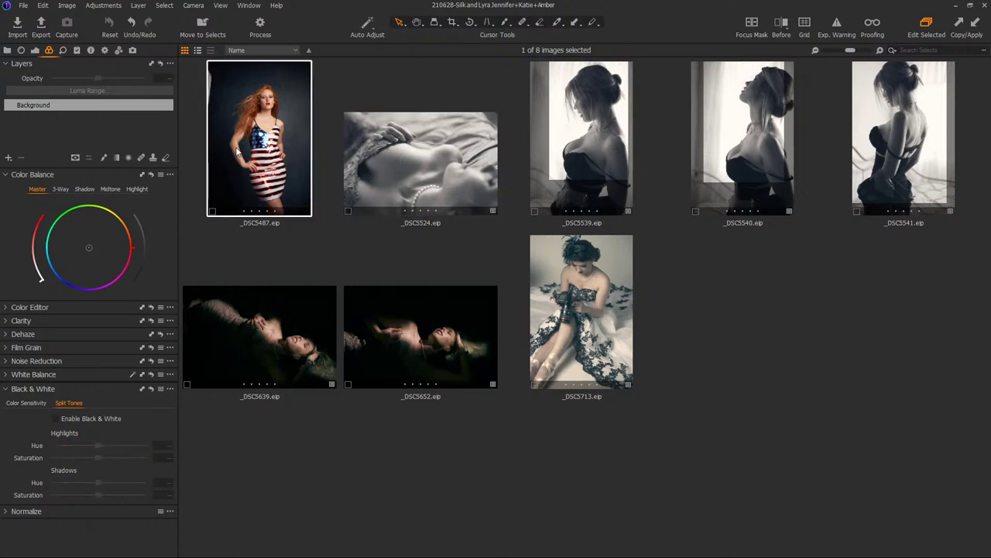
pyautogui.click(737, 309)
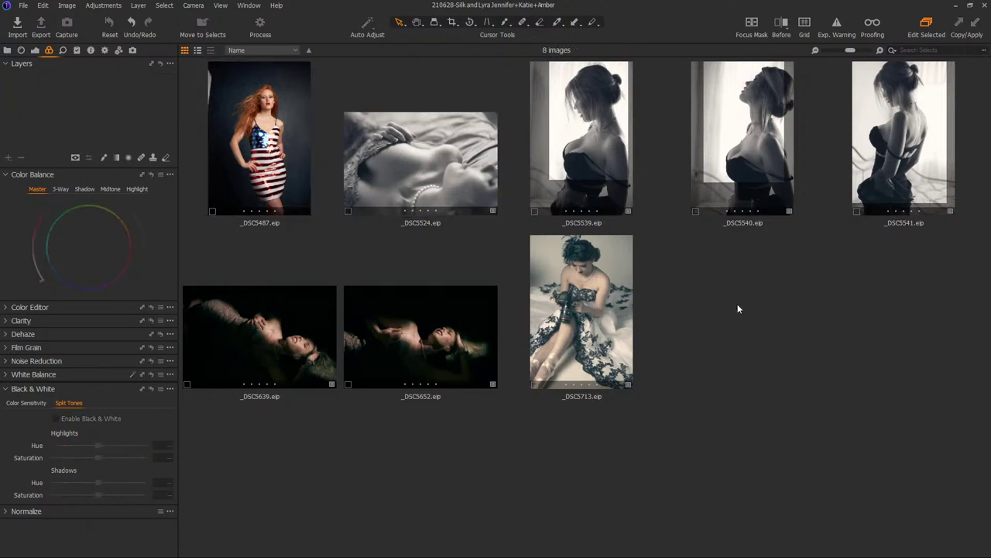